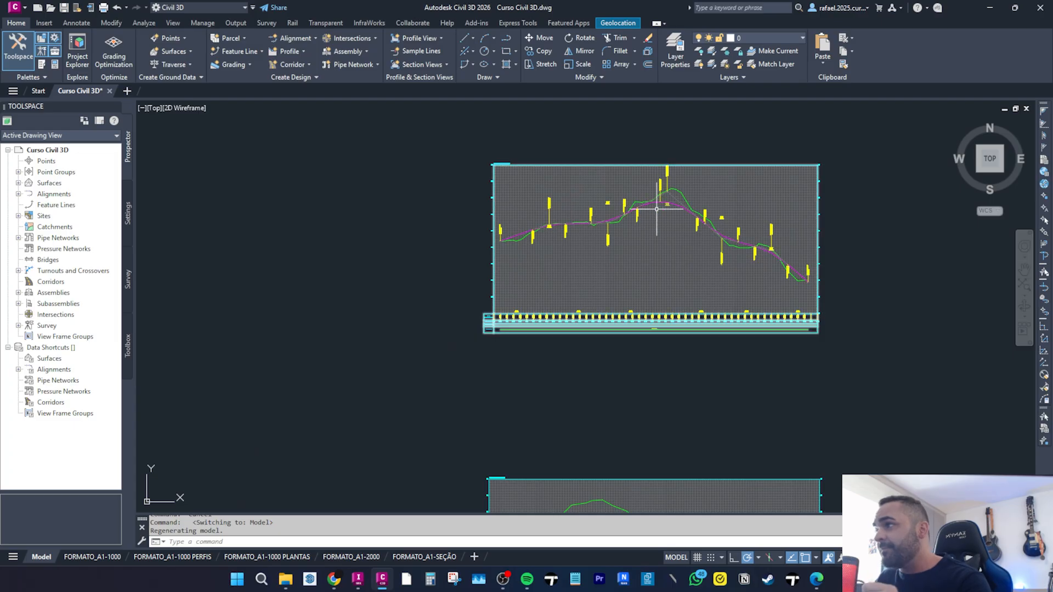
Start Profile Creation Tools on the lower profile view and create the profile with style PROJETO and label set VIARIO.
{"action": "middle_click_drag", "start_coordinate": [192, 433], "coordinate": [380, 375]}
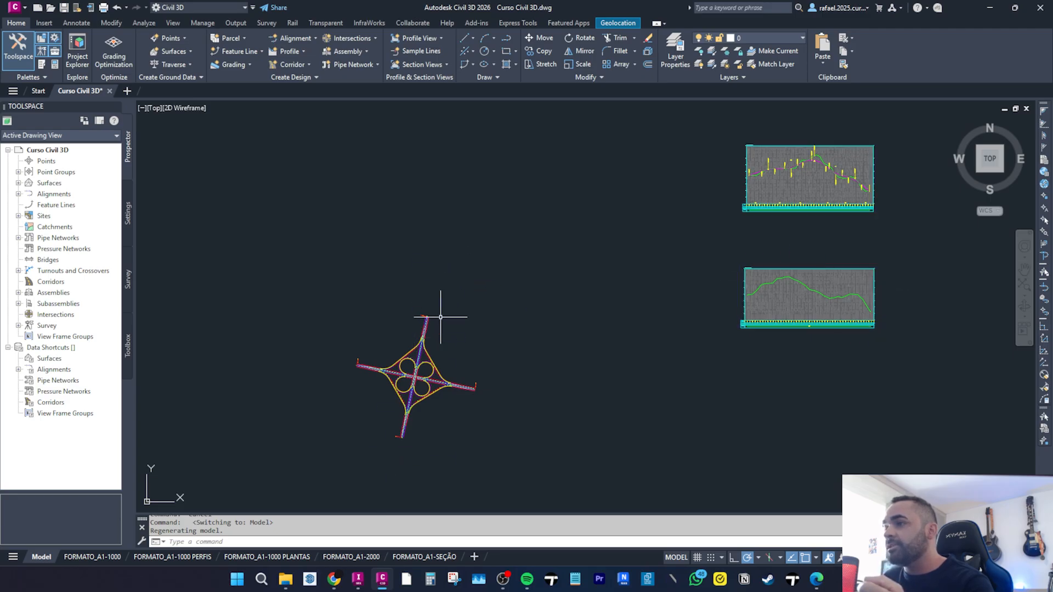
{"action": "scroll", "coordinate": [428, 356], "scroll_direction": "up", "scroll_amount": 4}
{"action": "middle_click_drag", "start_coordinate": [606, 351], "coordinate": [295, 395]}
{"action": "middle_click_drag", "start_coordinate": [962, 216], "coordinate": [641, 310]}
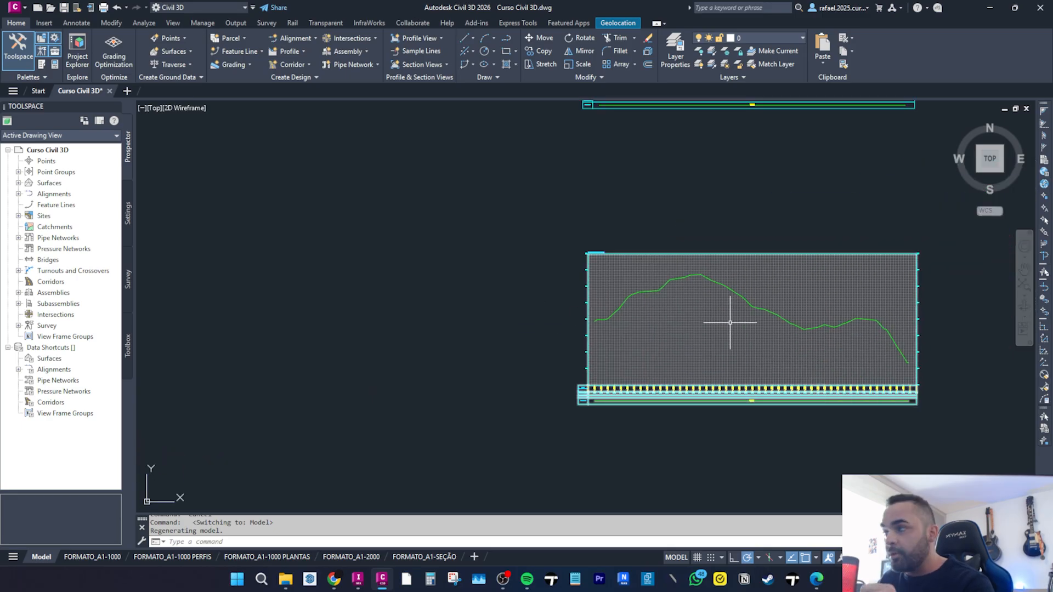
{"action": "scroll", "coordinate": [730, 322], "scroll_direction": "down", "scroll_amount": 2}
{"action": "middle_click_drag", "start_coordinate": [714, 247], "coordinate": [642, 379]}
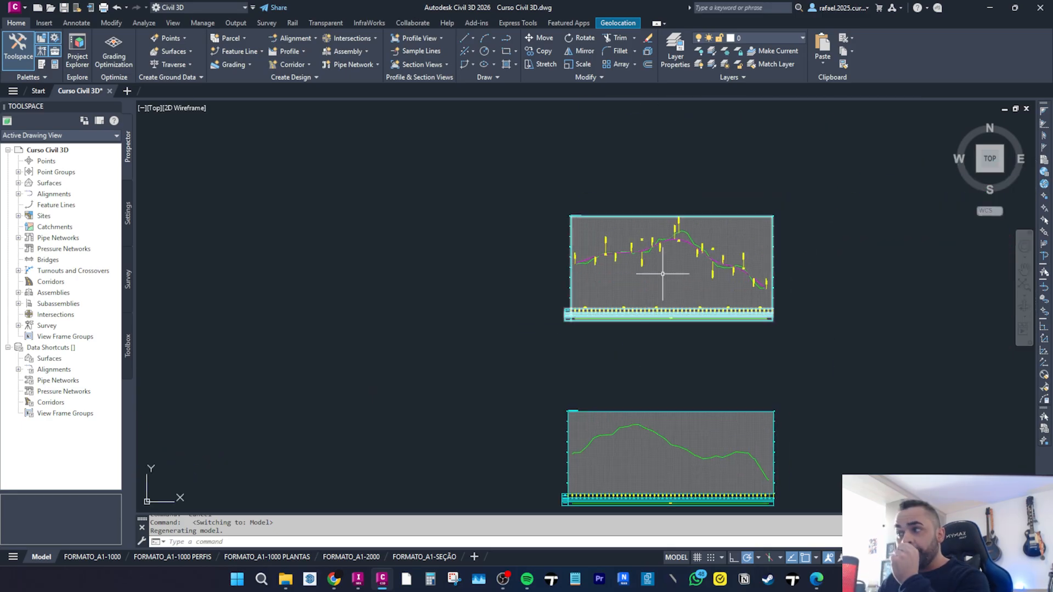
{"action": "left_click", "coordinate": [287, 51]}
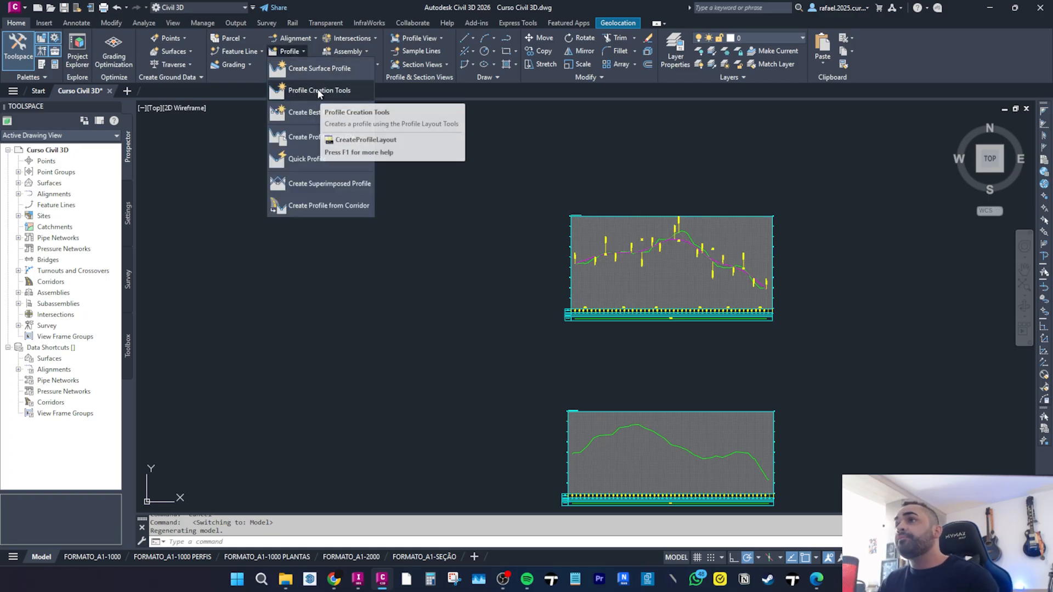
{"action": "middle_click_drag", "start_coordinate": [573, 377], "coordinate": [596, 294]}
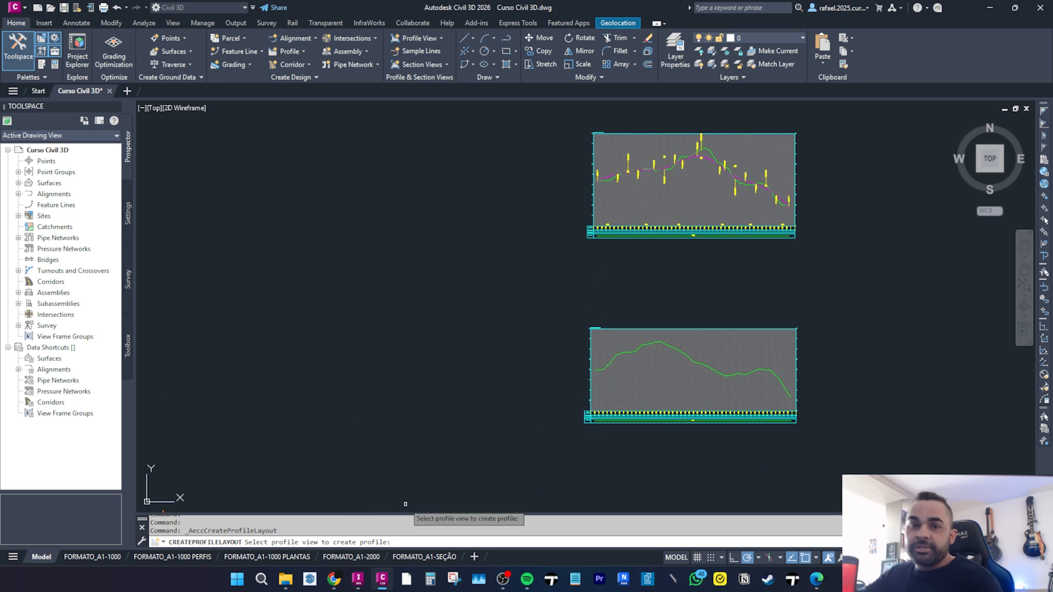
{"action": "left_click", "coordinate": [605, 346]}
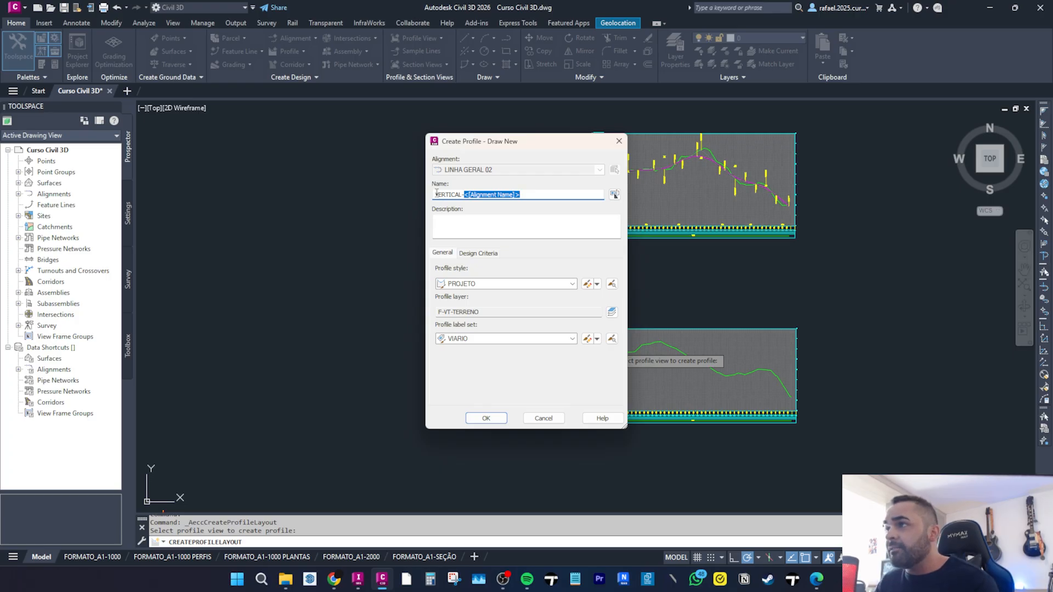
{"action": "left_click", "coordinate": [476, 418]}
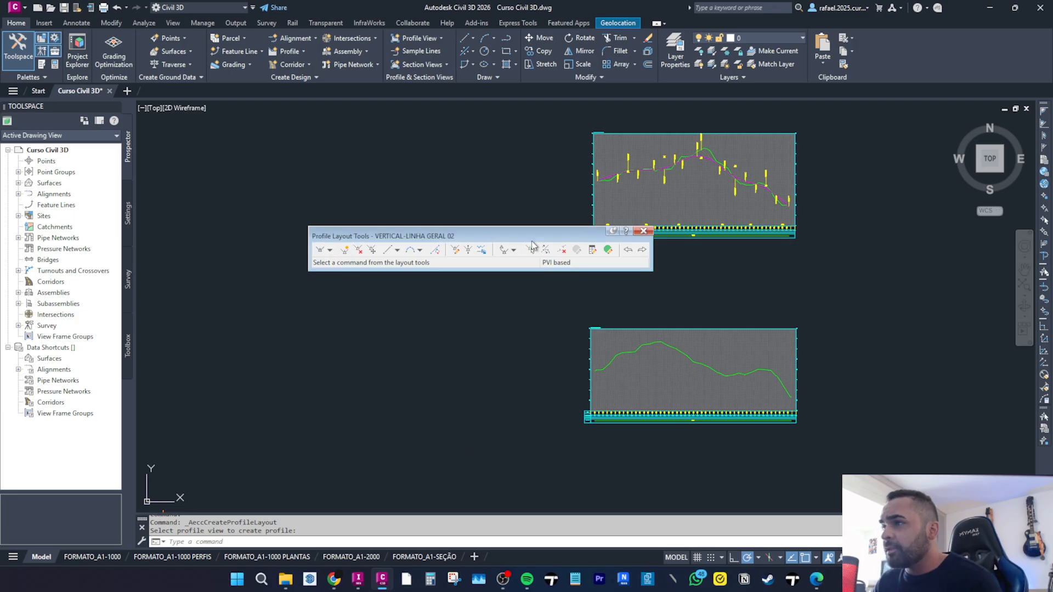
Draw a single grade tangent from the start of the profile view to its end.
{"action": "left_click", "coordinate": [319, 251]}
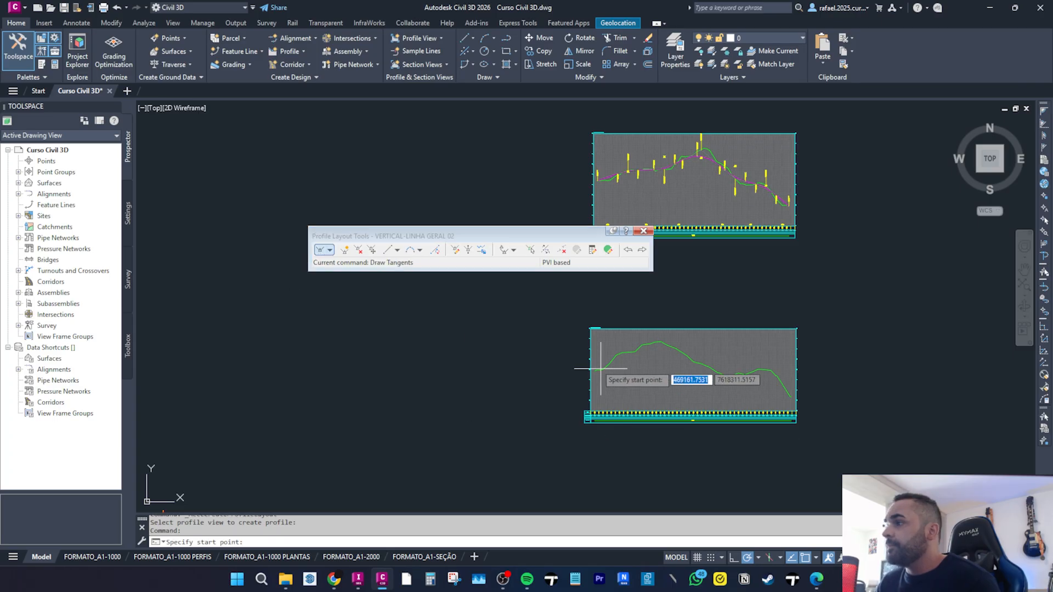
{"action": "scroll", "coordinate": [620, 400], "scroll_direction": "up", "scroll_amount": 6}
{"action": "scroll", "coordinate": [496, 373], "scroll_direction": "up", "scroll_amount": 8}
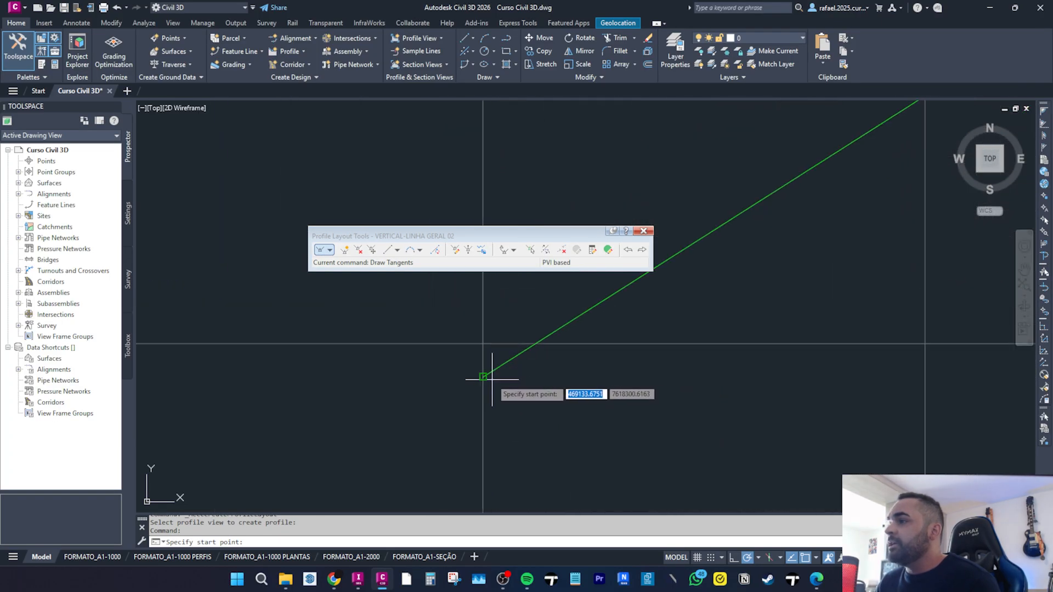
{"action": "left_click", "coordinate": [482, 377]}
{"action": "scroll", "coordinate": [375, 404], "scroll_direction": "down", "scroll_amount": 8}
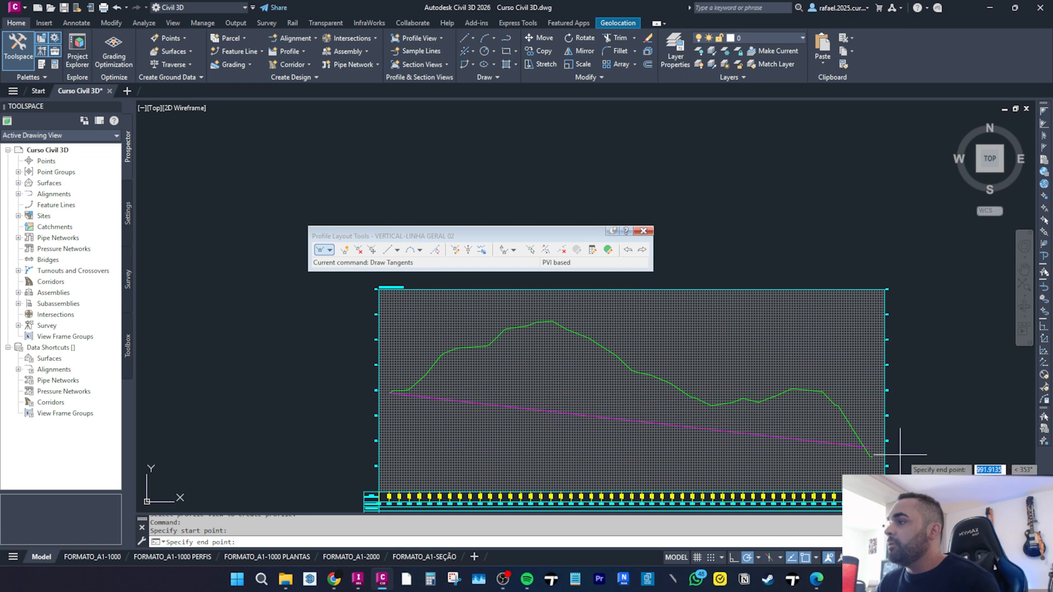
{"action": "scroll", "coordinate": [775, 460], "scroll_direction": "up", "scroll_amount": 8}
{"action": "left_click", "coordinate": [620, 339]}
{"action": "key", "text": "Return"}
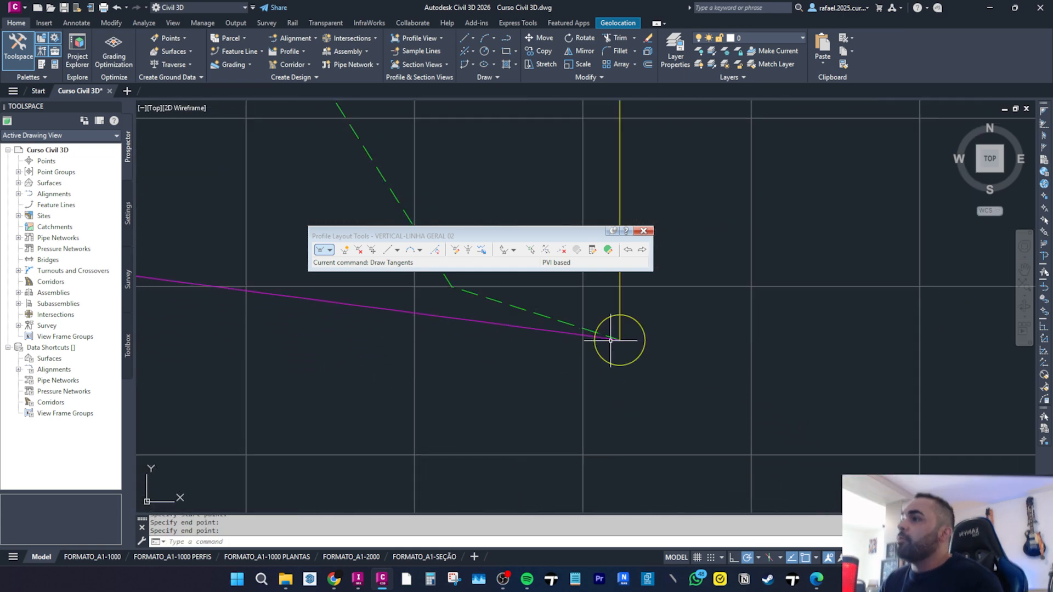
Insert PVIs along the tangent so the grade line follows the ground profile.
{"action": "scroll", "coordinate": [620, 340], "scroll_direction": "down", "scroll_amount": 5}
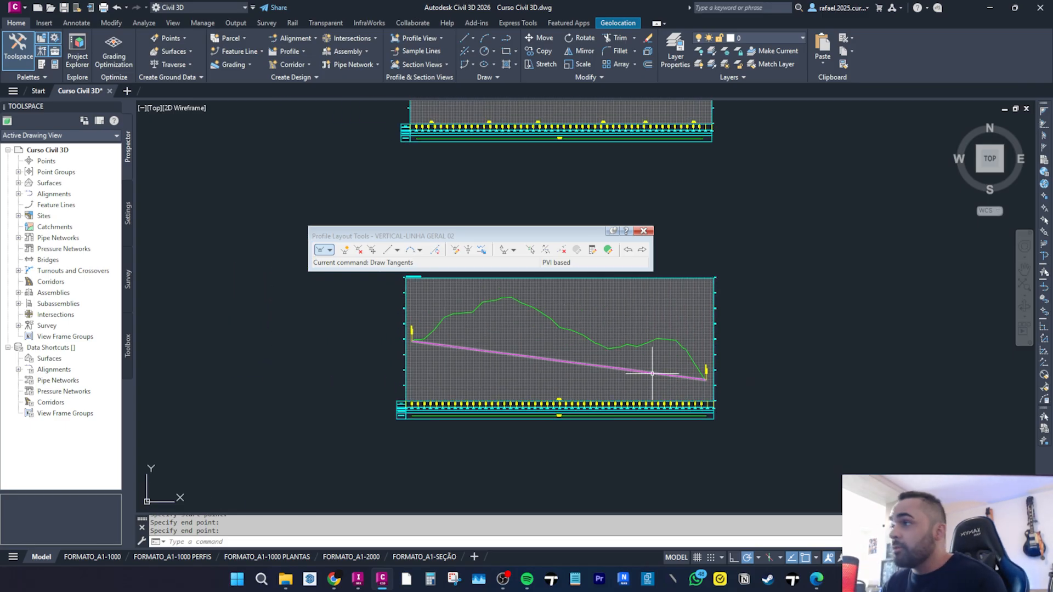
{"action": "left_click", "coordinate": [345, 251]}
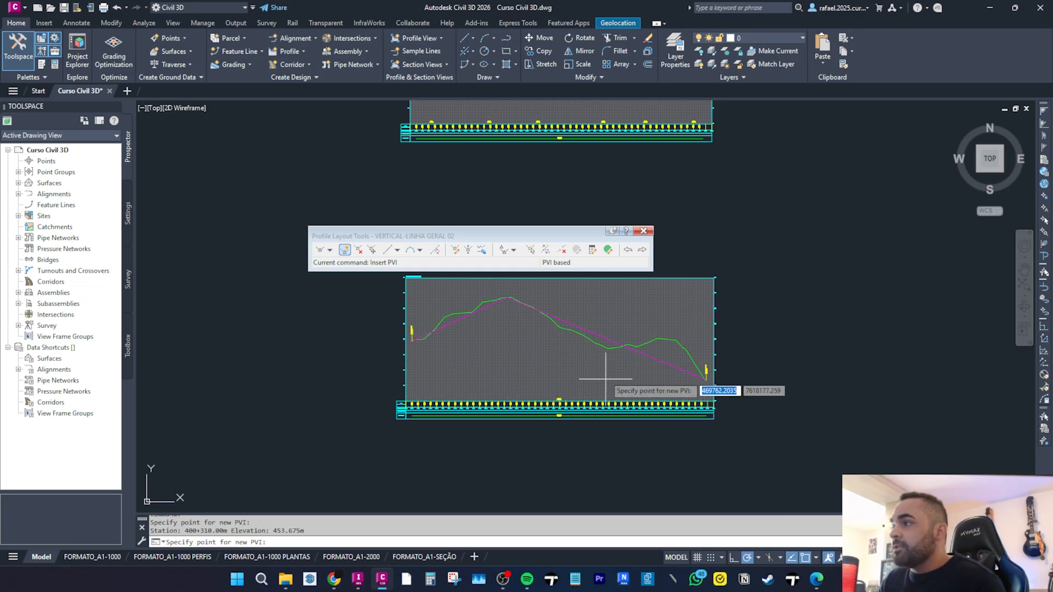
{"action": "left_click", "coordinate": [602, 348]}
{"action": "left_click", "coordinate": [670, 340]}
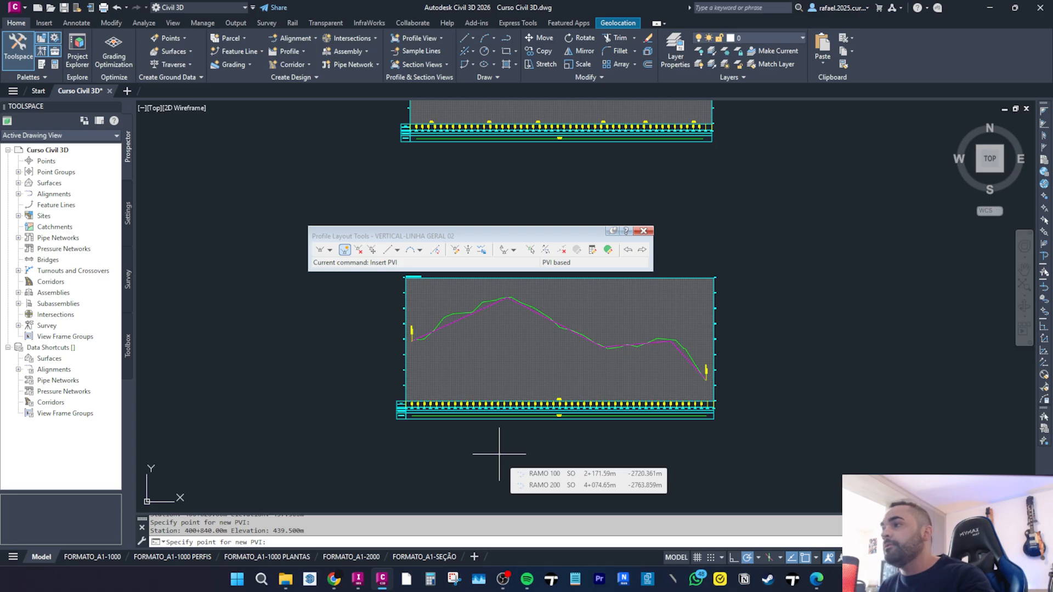
{"action": "key", "text": "Escape"}
Add a free parabolic vertical curve of length 100 at the crest PVI between its two tangents.
{"action": "scroll", "coordinate": [444, 399], "scroll_direction": "up", "scroll_amount": 5}
{"action": "scroll", "coordinate": [562, 330], "scroll_direction": "down", "scroll_amount": 6}
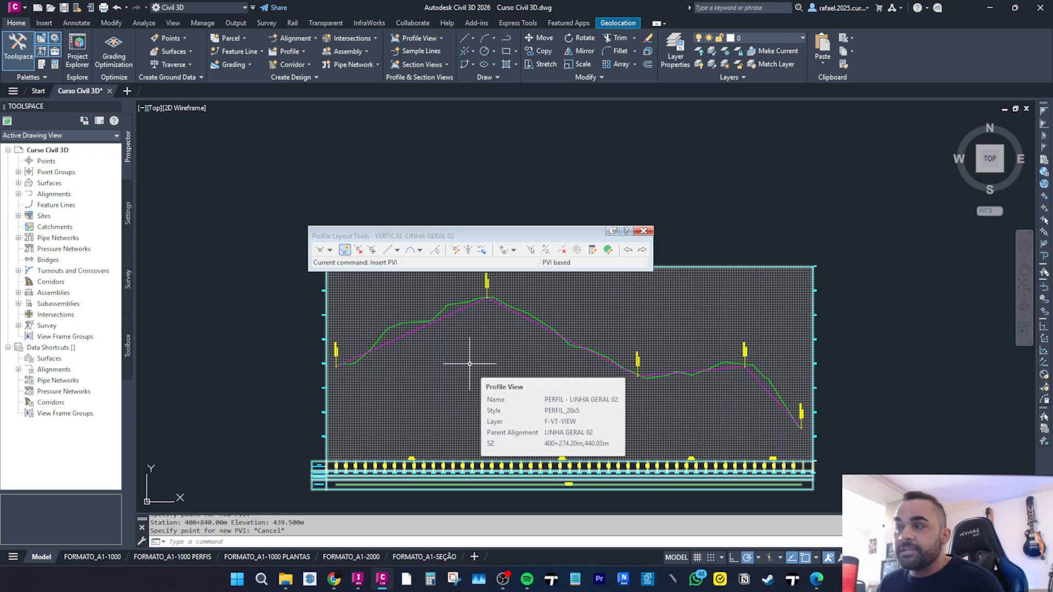
{"action": "left_click", "coordinate": [420, 250]}
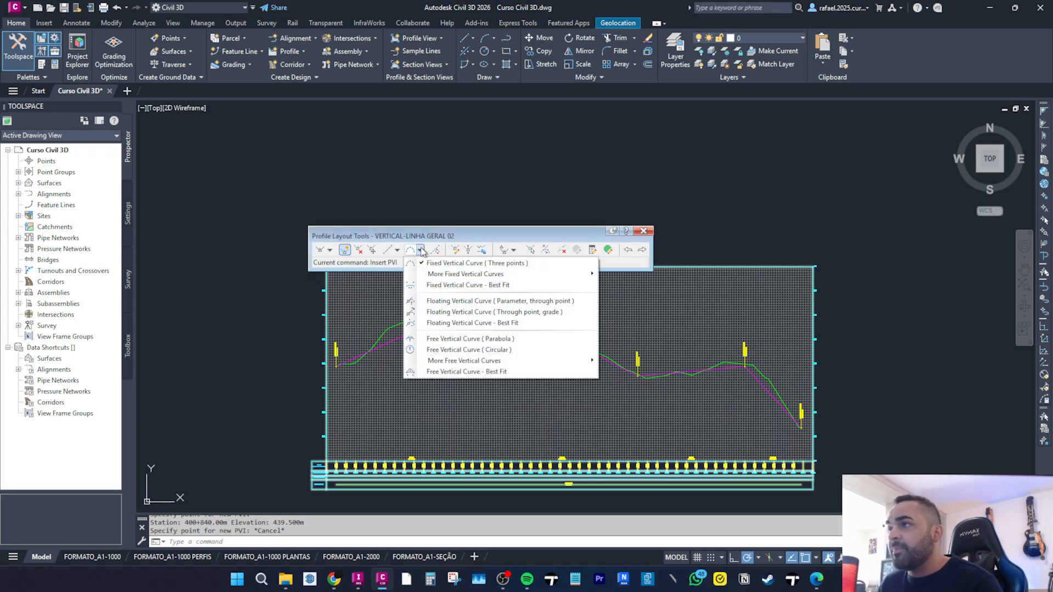
{"action": "left_click", "coordinate": [463, 339]}
{"action": "scroll", "coordinate": [480, 301], "scroll_direction": "up", "scroll_amount": 5}
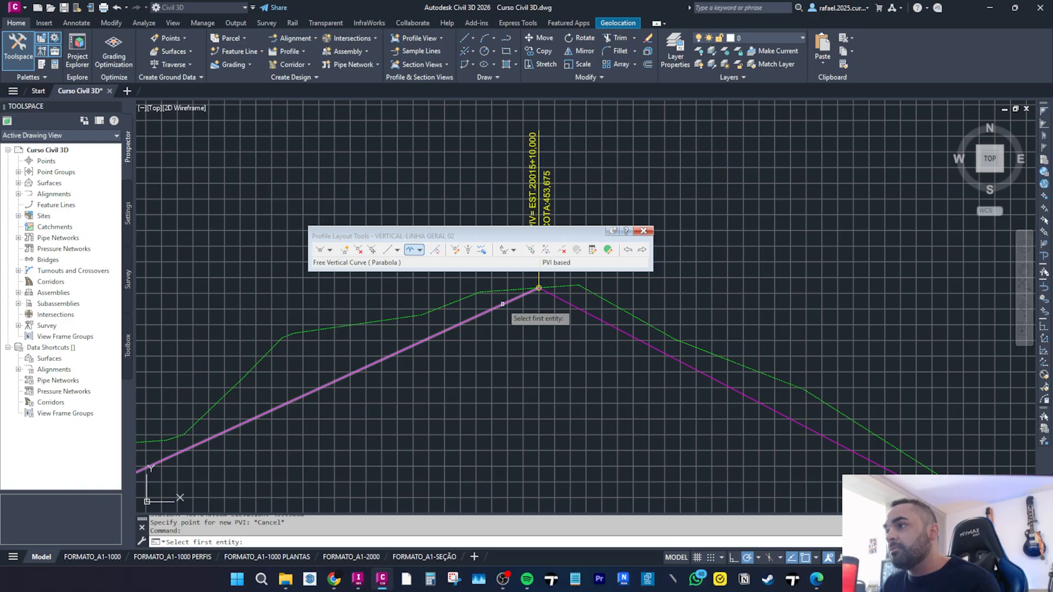
{"action": "left_click", "coordinate": [502, 304]}
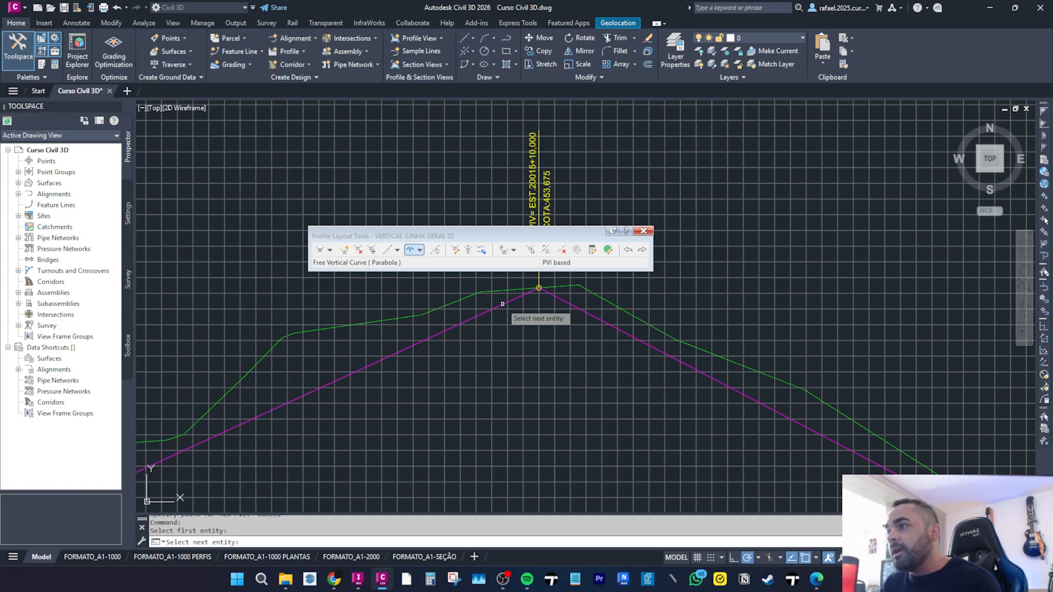
{"action": "left_click", "coordinate": [564, 300]}
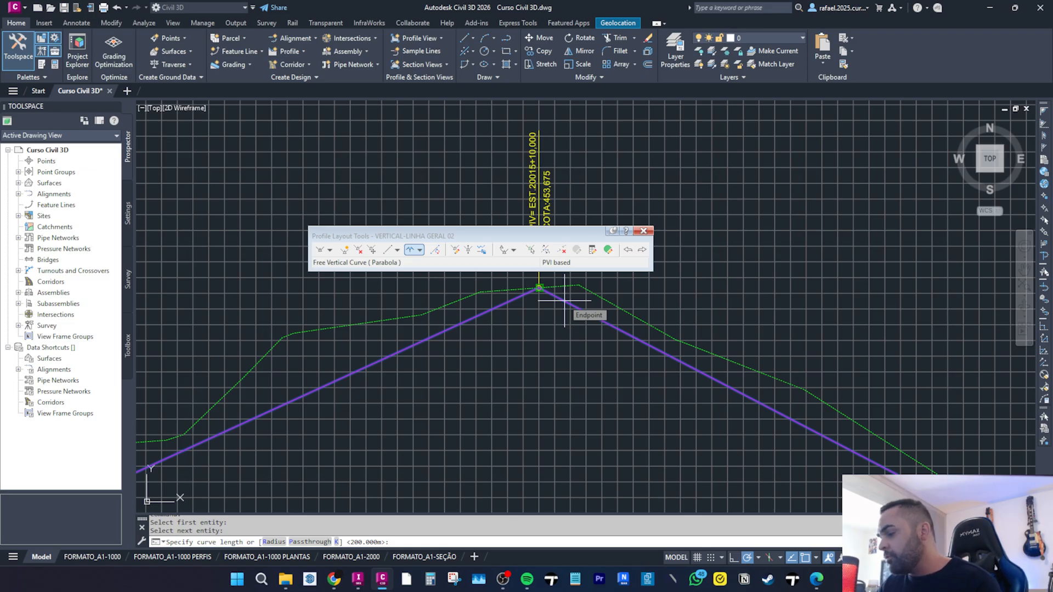
{"action": "type", "text": "100"}
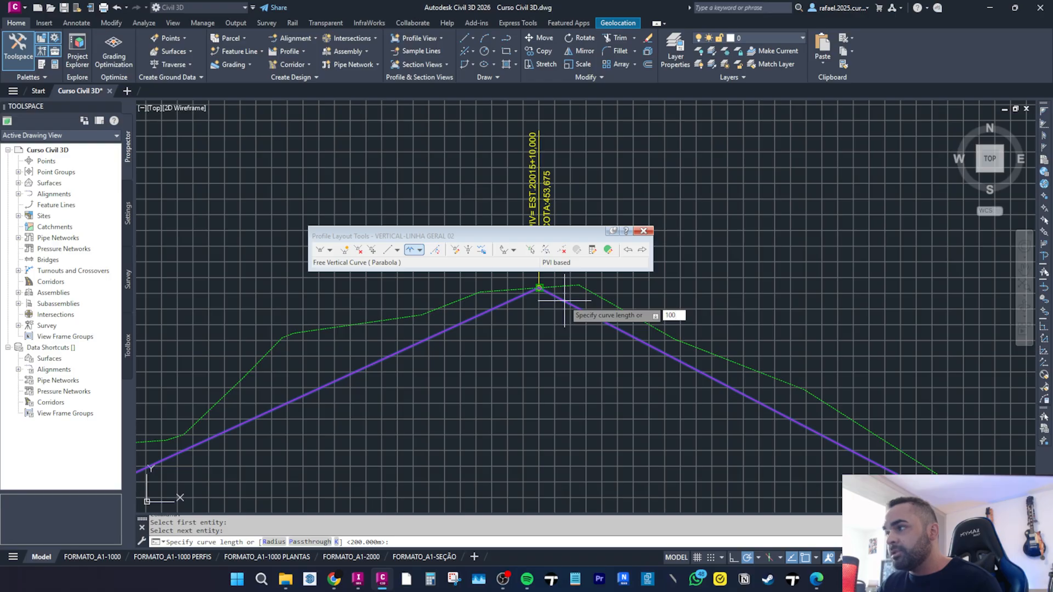
{"action": "key", "text": "Return"}
Add a 100 m free parabolic vertical curve at the sag PVI between its two tangents.
{"action": "scroll", "coordinate": [553, 315], "scroll_direction": "down", "scroll_amount": 3}
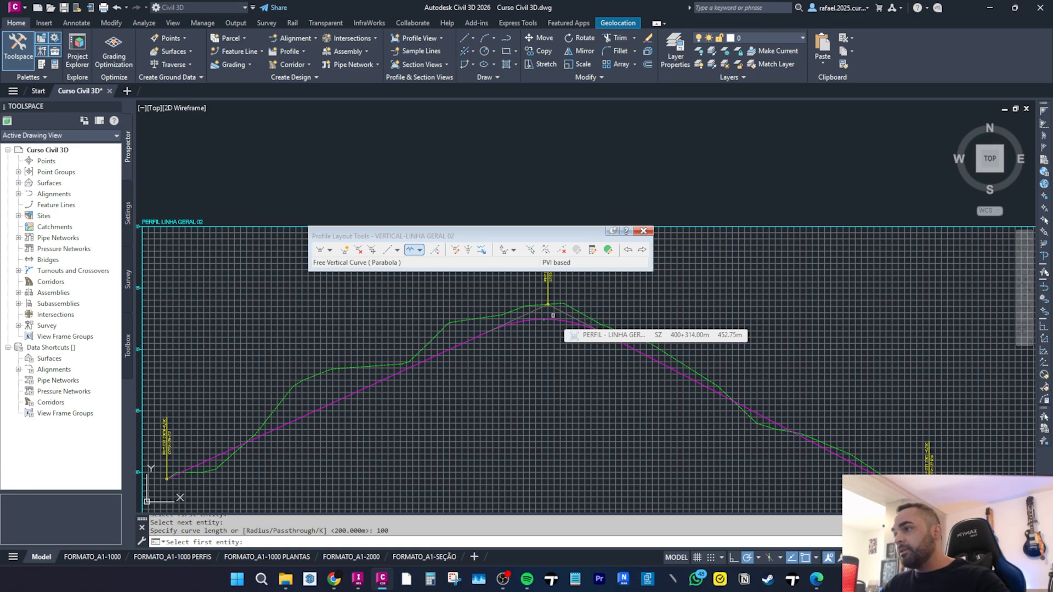
{"action": "scroll", "coordinate": [553, 315], "scroll_direction": "down", "scroll_amount": 4}
{"action": "scroll", "coordinate": [498, 408], "scroll_direction": "up", "scroll_amount": 6}
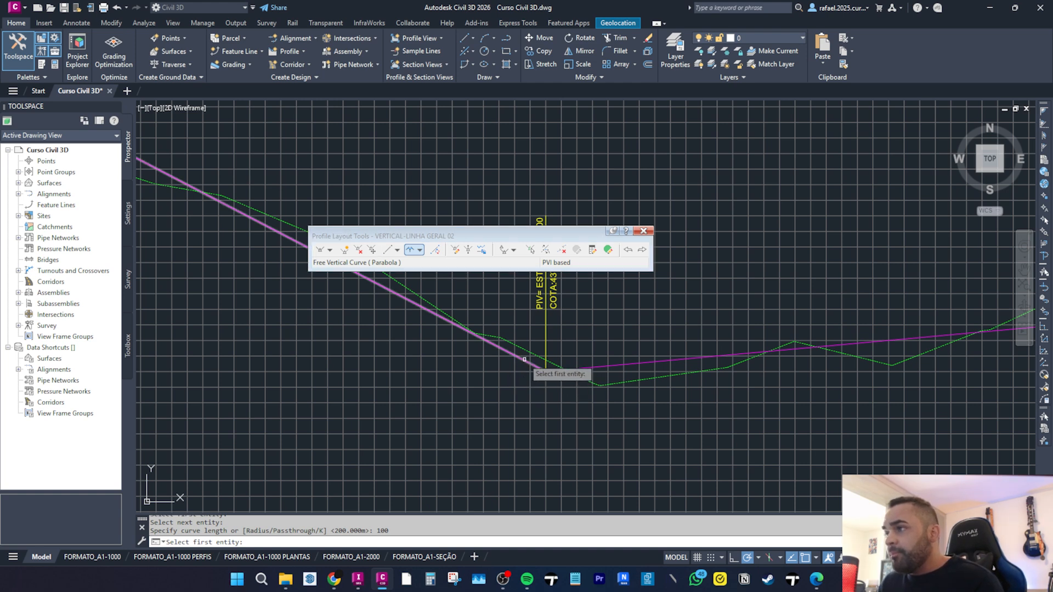
{"action": "left_click", "coordinate": [523, 360]}
{"action": "left_click", "coordinate": [592, 366]}
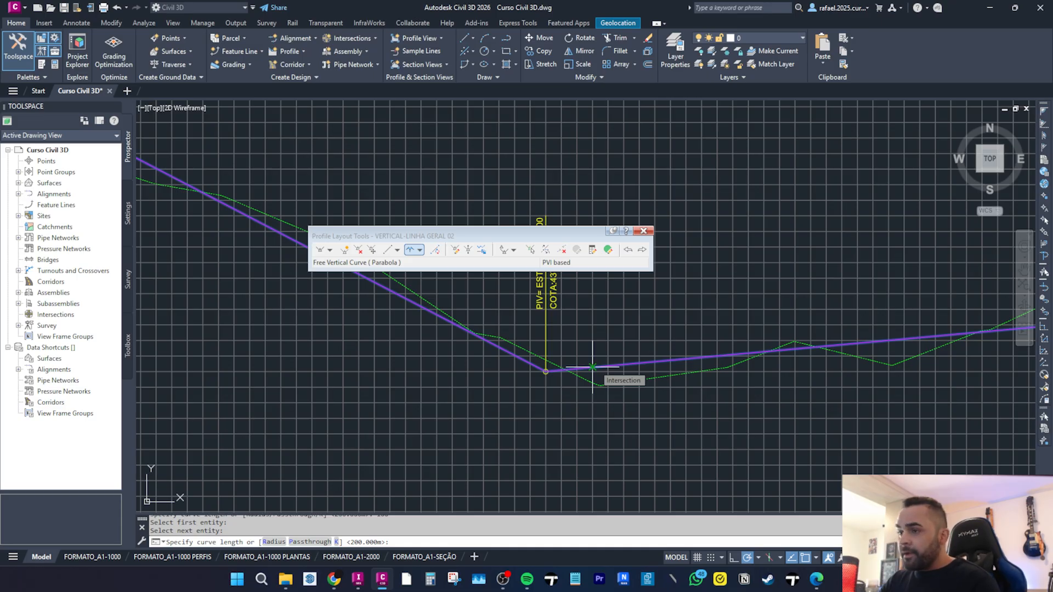
{"action": "type", "text": "100"}
{"action": "key", "text": "Return"}
Add a 100 m free parabolic vertical curve at the PVI near station 2004, then exit the command.
{"action": "scroll", "coordinate": [584, 341], "scroll_direction": "down", "scroll_amount": 4}
{"action": "middle_click_drag", "start_coordinate": [551, 356], "coordinate": [286, 475]}
{"action": "scroll", "coordinate": [576, 454], "scroll_direction": "up", "scroll_amount": 8}
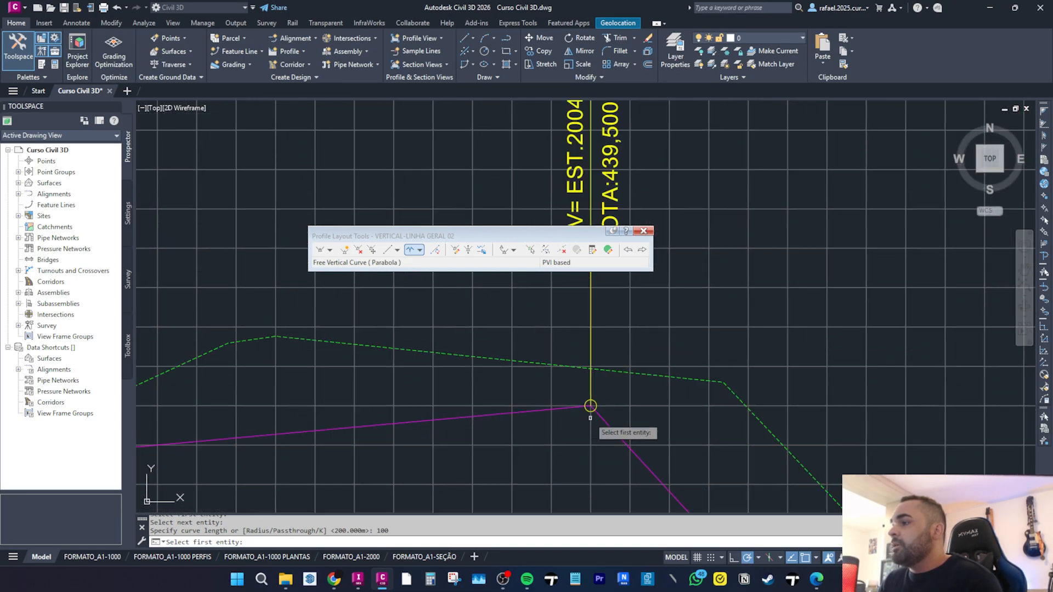
{"action": "left_click", "coordinate": [536, 410]}
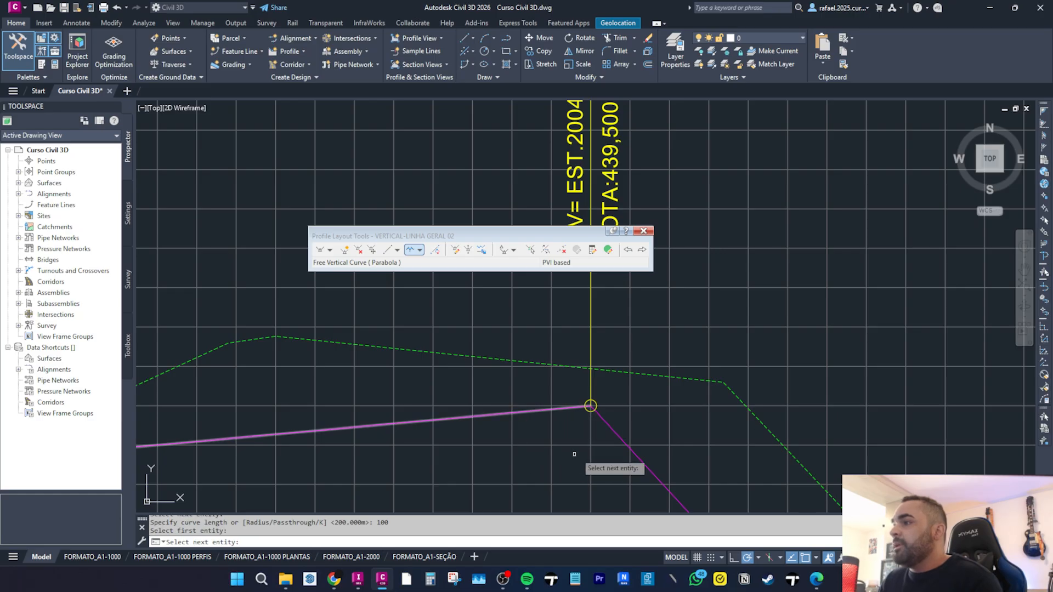
{"action": "left_click", "coordinate": [605, 422]}
{"action": "type", "text": "10"}
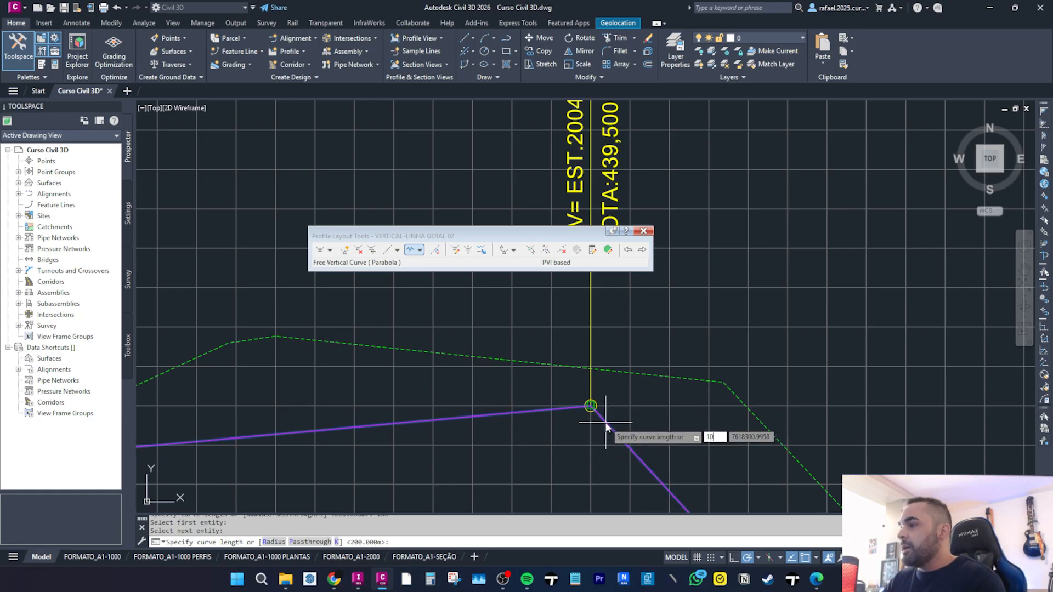
{"action": "type", "text": "0"}
{"action": "key", "text": "Return"}
{"action": "scroll", "coordinate": [605, 422], "scroll_direction": "down", "scroll_amount": 2}
{"action": "key", "text": "Return"}
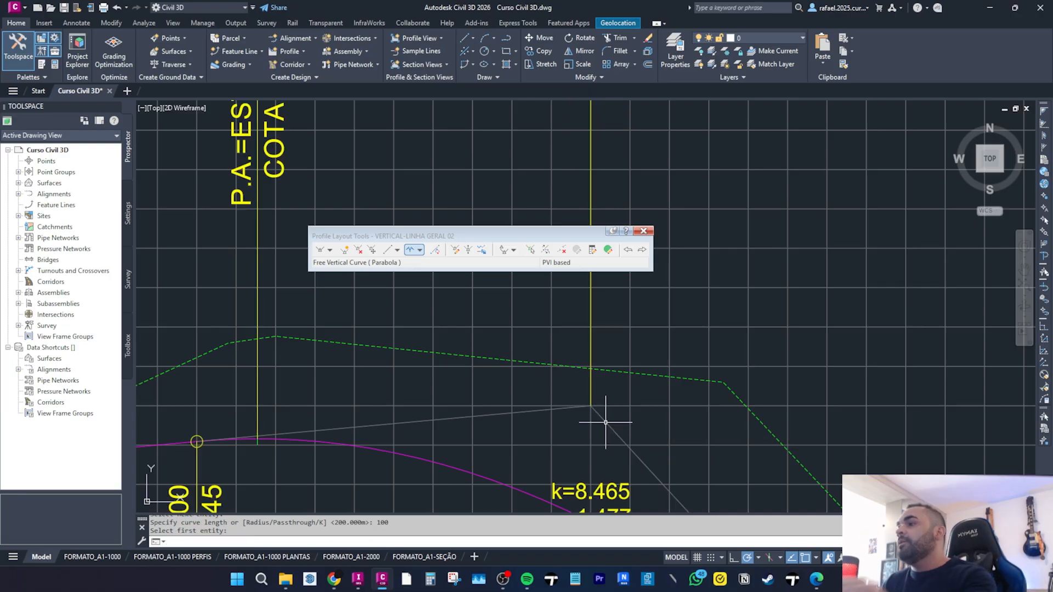
{"action": "scroll", "coordinate": [606, 418], "scroll_direction": "down", "scroll_amount": 5}
{"action": "key", "text": "Escape"}
Select the design profile and stretch its crest PVI grip slightly upward with object snap off.
{"action": "middle_click_drag", "start_coordinate": [442, 407], "coordinate": [568, 394]}
{"action": "middle_click_drag", "start_coordinate": [272, 341], "coordinate": [450, 350]}
{"action": "middle_click_drag", "start_coordinate": [421, 306], "coordinate": [383, 328]}
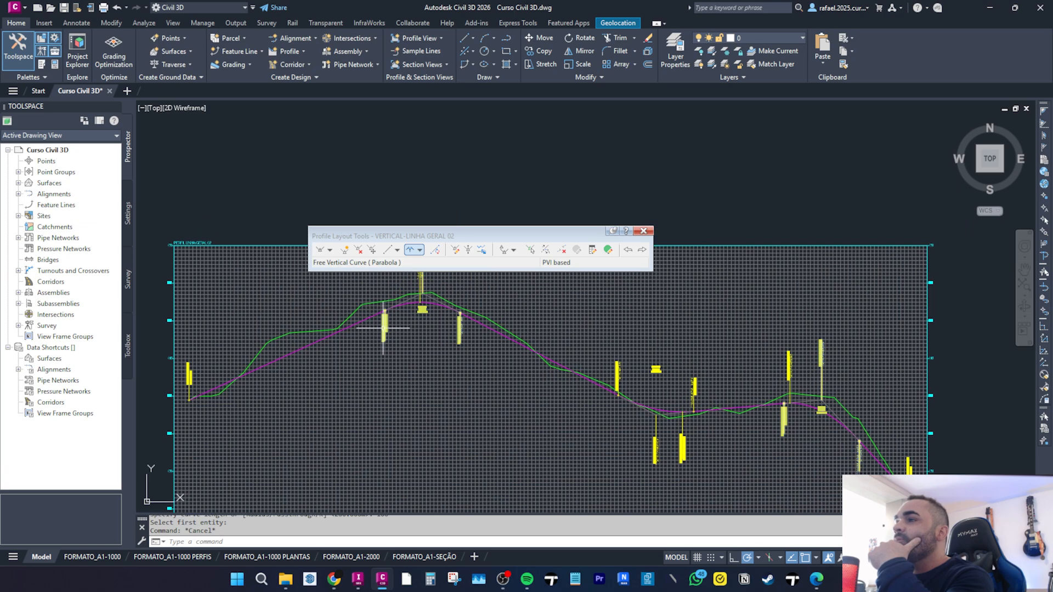
{"action": "middle_click_drag", "start_coordinate": [494, 336], "coordinate": [493, 343]}
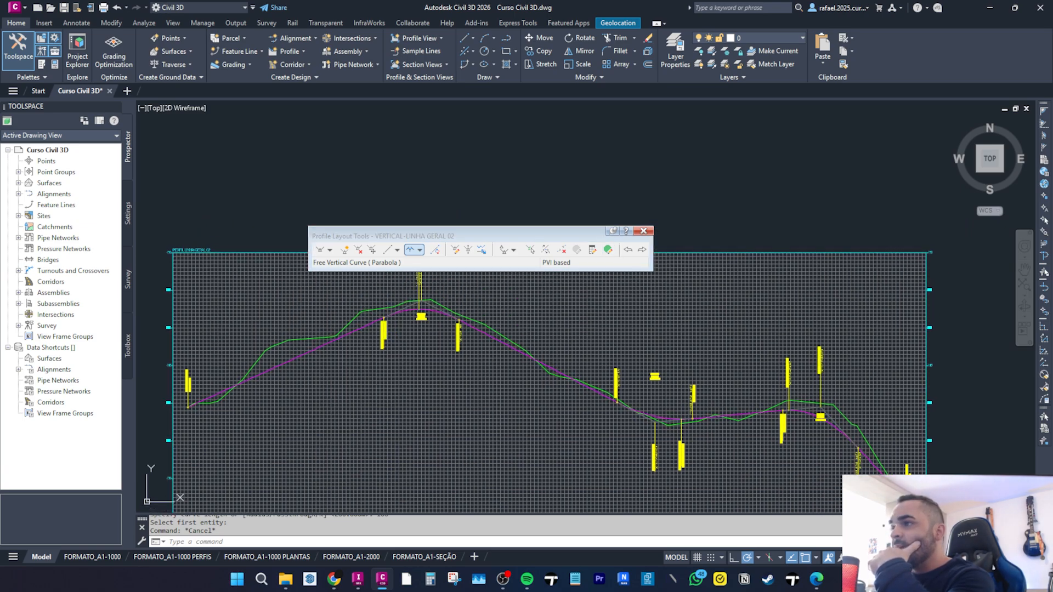
{"action": "left_click", "coordinate": [388, 310]}
{"action": "scroll", "coordinate": [425, 319], "scroll_direction": "up", "scroll_amount": 3}
{"action": "scroll", "coordinate": [447, 322], "scroll_direction": "down", "scroll_amount": 4}
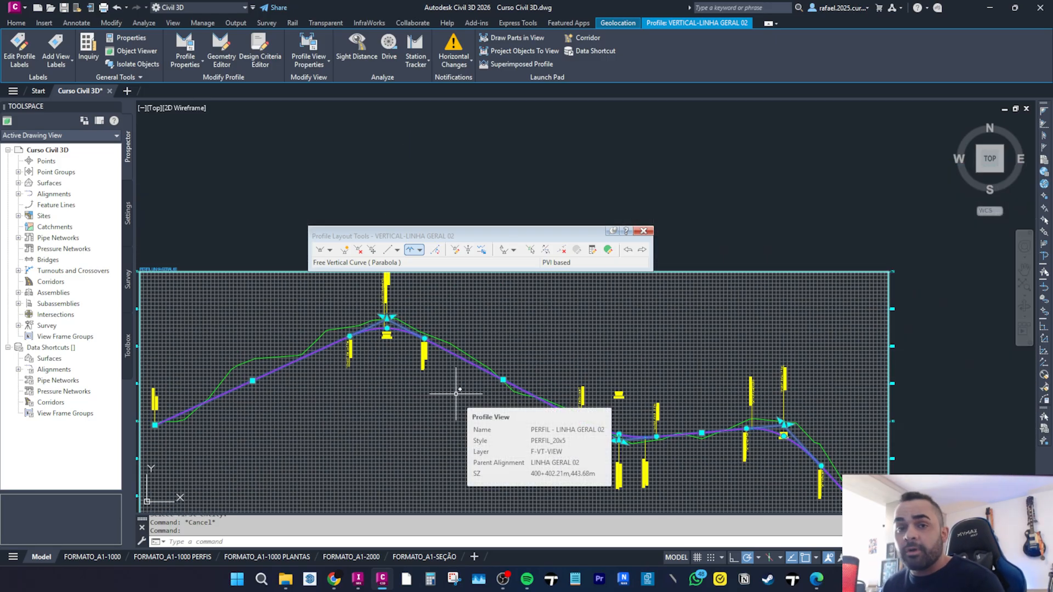
{"action": "left_click", "coordinate": [387, 317]}
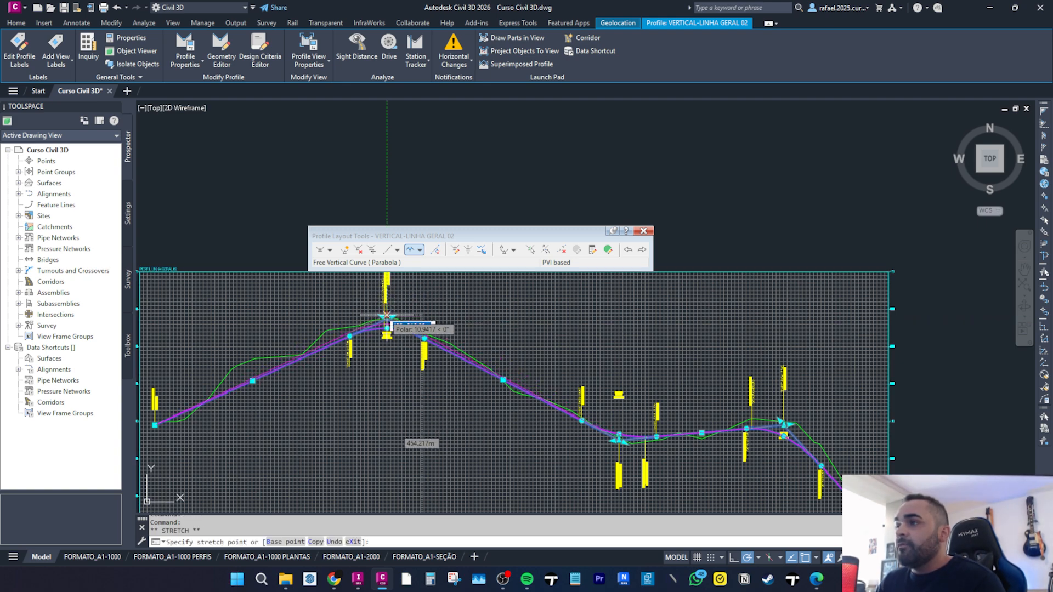
{"action": "key", "text": "F3"}
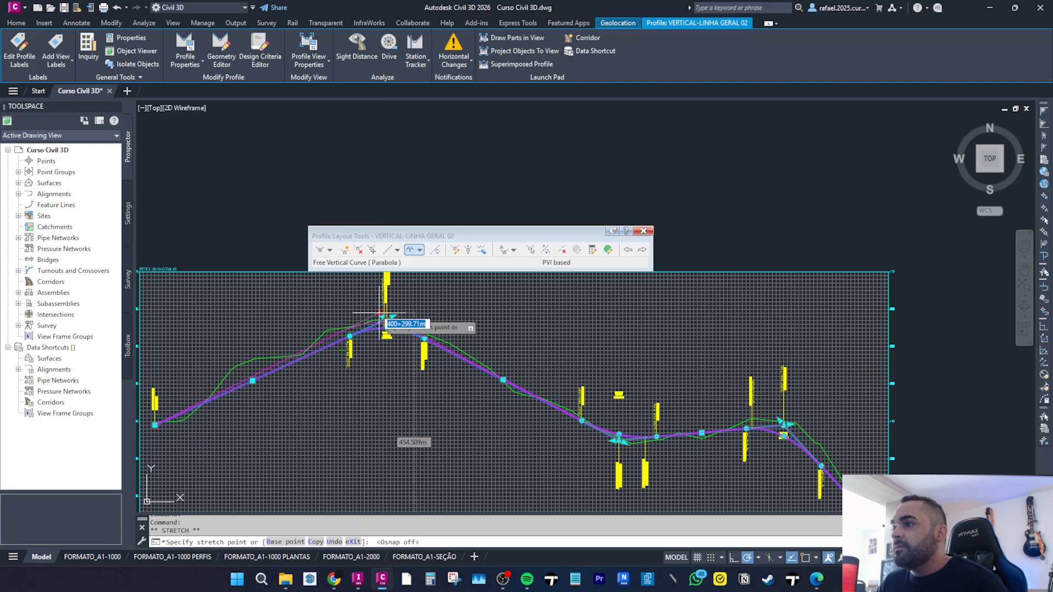
{"action": "scroll", "coordinate": [385, 310], "scroll_direction": "up", "scroll_amount": 4}
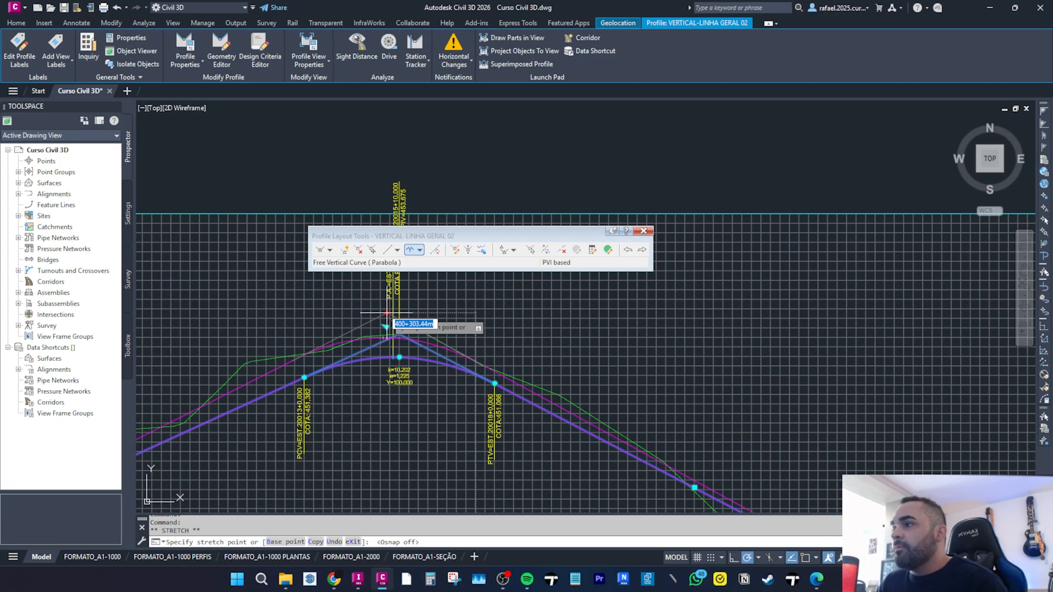
{"action": "left_click", "coordinate": [387, 314]}
Stretch the sag PVI grip of the design profile slightly to a new position.
{"action": "scroll", "coordinate": [338, 317], "scroll_direction": "down", "scroll_amount": 2}
{"action": "middle_click_drag", "start_coordinate": [572, 413], "coordinate": [331, 312]}
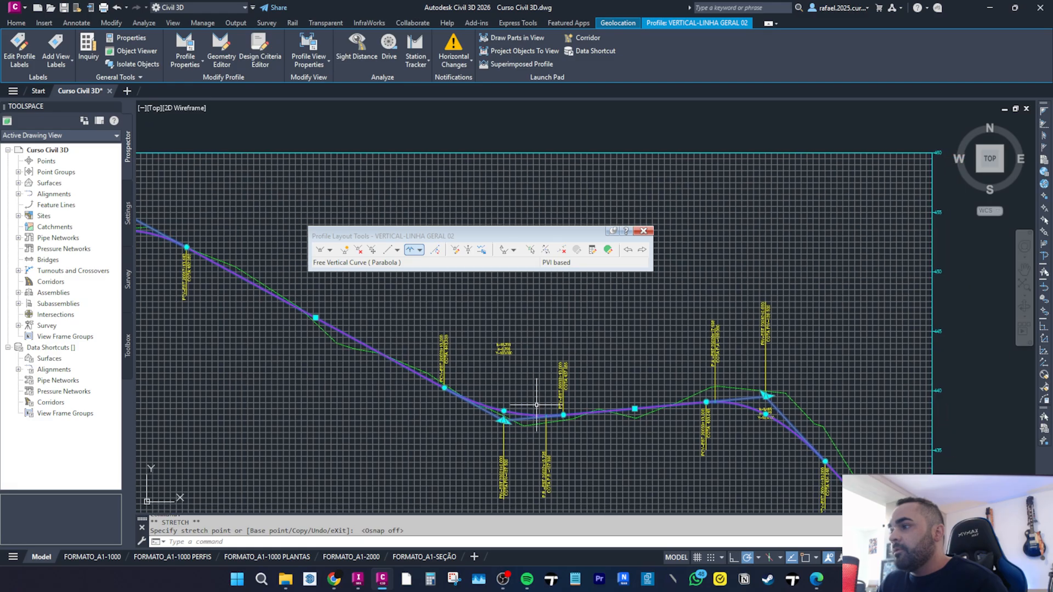
{"action": "left_click", "coordinate": [504, 421]}
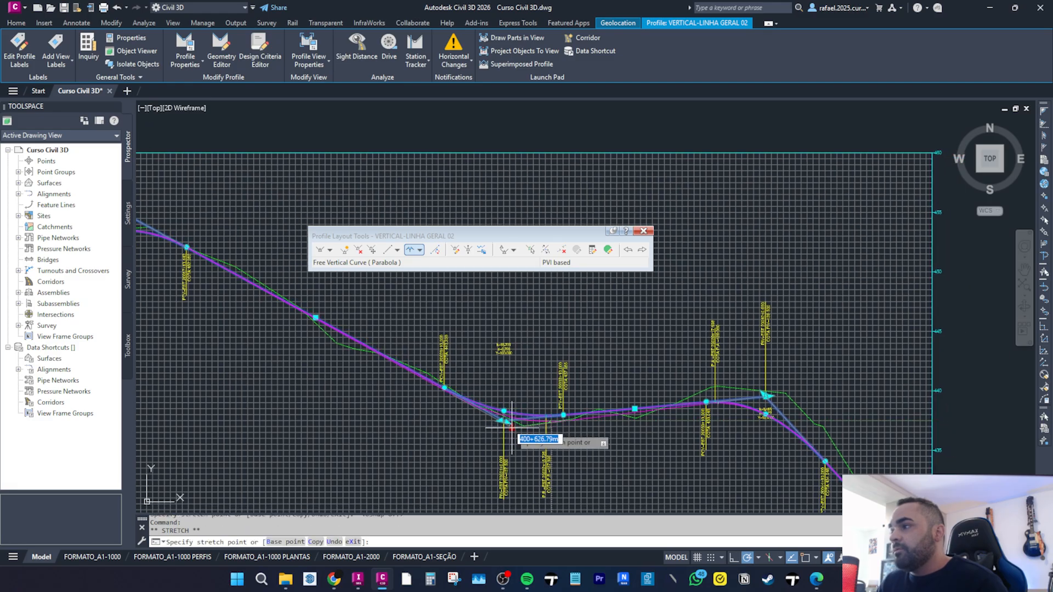
{"action": "left_click", "coordinate": [512, 424]}
Examine the design profile along its full length against the ground line in both profile views.
{"action": "middle_click_drag", "start_coordinate": [779, 408], "coordinate": [553, 369]}
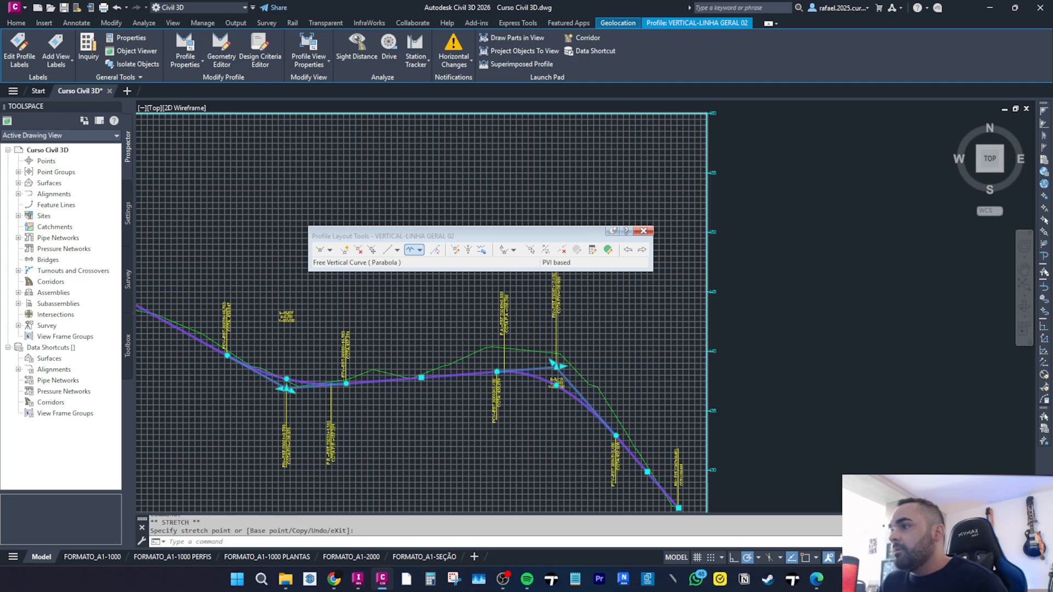
{"action": "scroll", "coordinate": [620, 417], "scroll_direction": "up", "scroll_amount": 8}
{"action": "scroll", "coordinate": [643, 400], "scroll_direction": "down", "scroll_amount": 10}
{"action": "scroll", "coordinate": [589, 440], "scroll_direction": "up", "scroll_amount": 5}
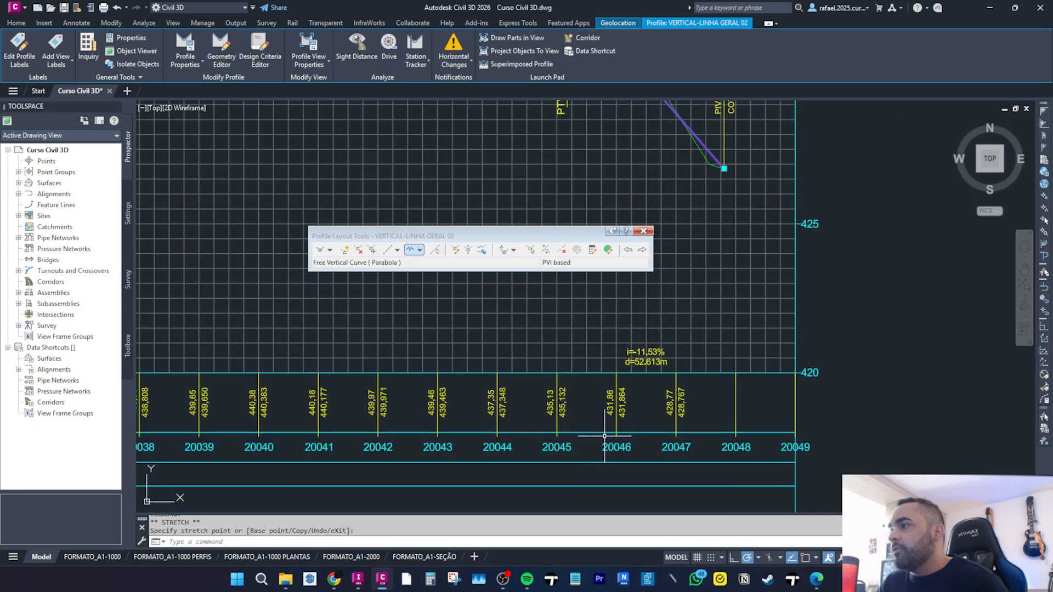
{"action": "scroll", "coordinate": [604, 436], "scroll_direction": "down", "scroll_amount": 6}
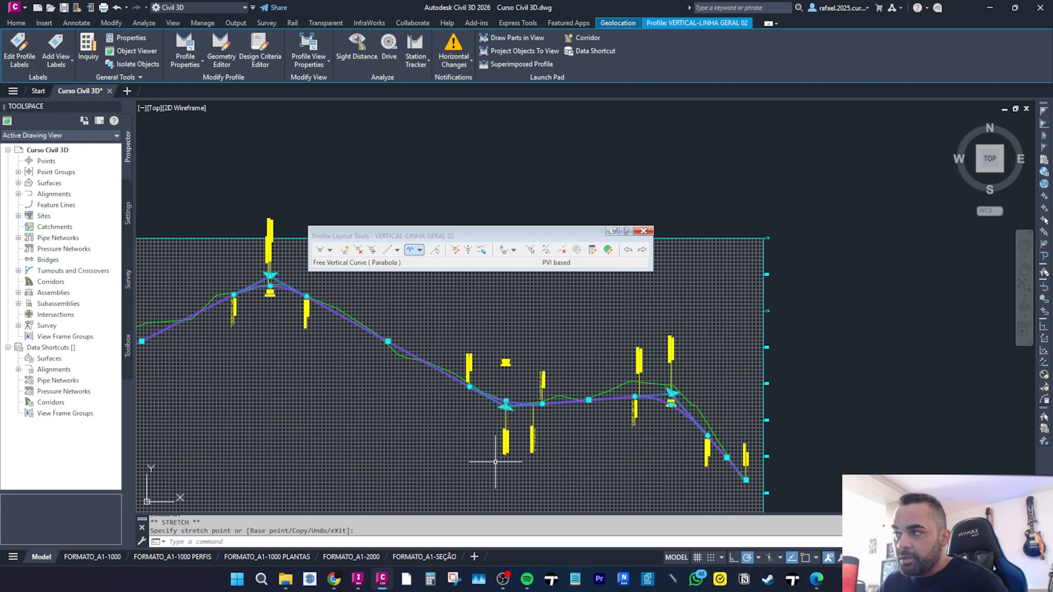
{"action": "middle_click_drag", "start_coordinate": [214, 391], "coordinate": [413, 368]}
{"action": "middle_click_drag", "start_coordinate": [601, 343], "coordinate": [581, 407]}
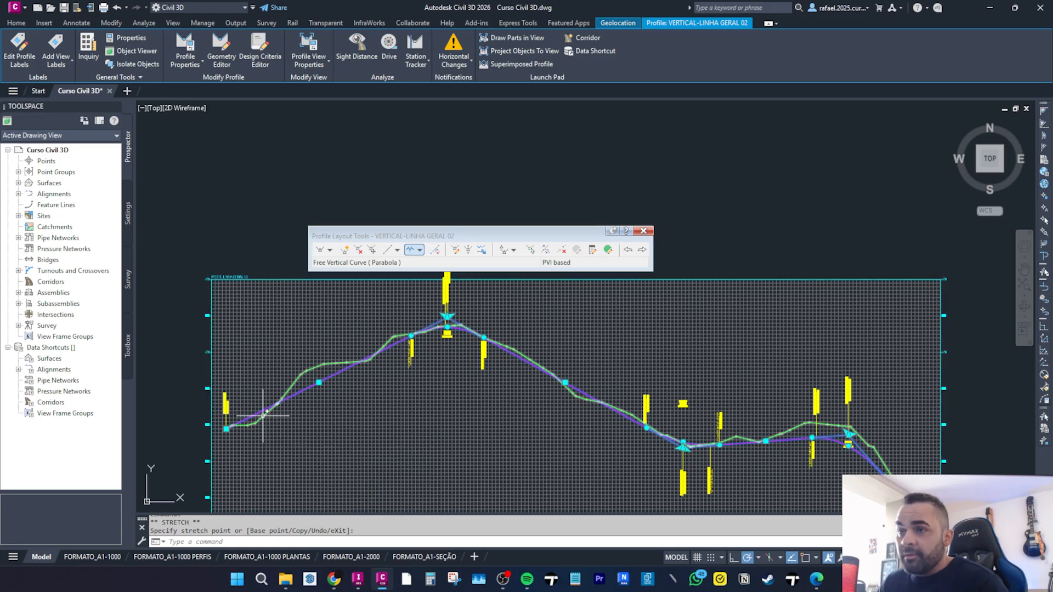
{"action": "scroll", "coordinate": [565, 434], "scroll_direction": "up", "scroll_amount": 8}
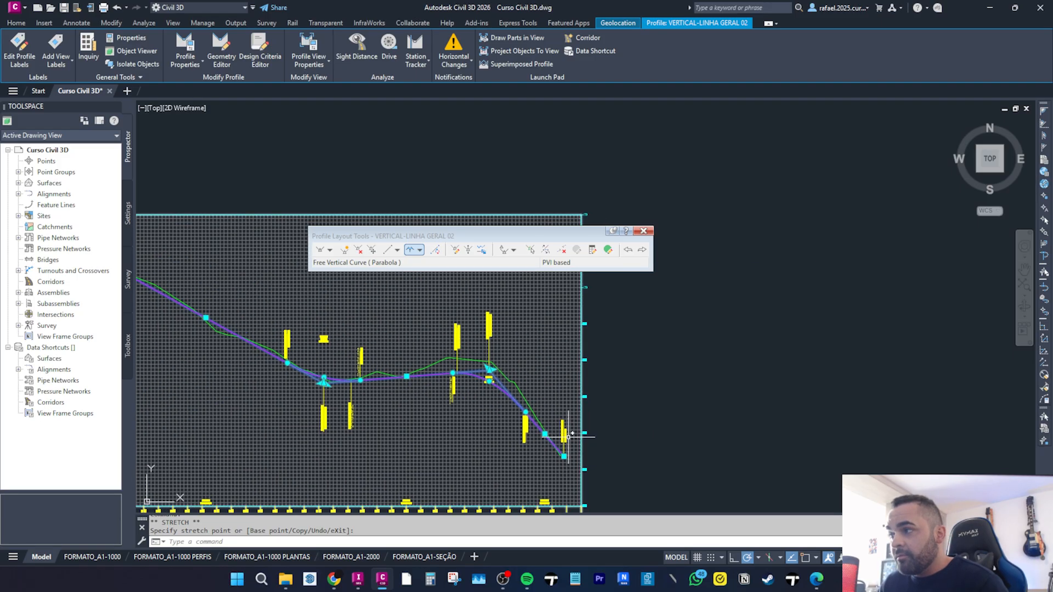
{"action": "scroll", "coordinate": [501, 414], "scroll_direction": "down", "scroll_amount": 3}
{"action": "scroll", "coordinate": [517, 340], "scroll_direction": "up", "scroll_amount": 5}
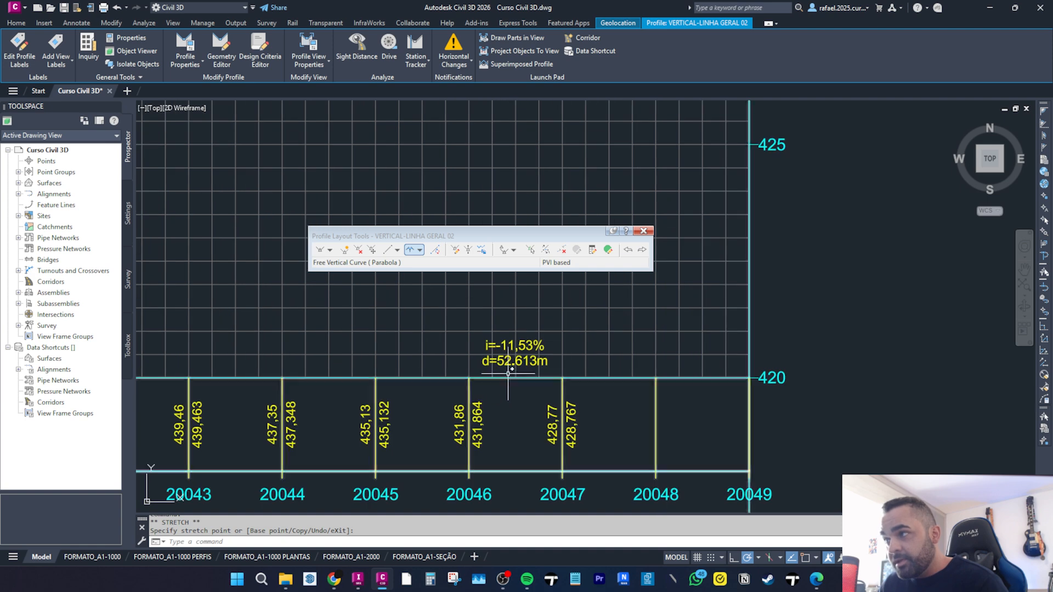
{"action": "scroll", "coordinate": [517, 339], "scroll_direction": "down", "scroll_amount": 4}
{"action": "middle_click_drag", "start_coordinate": [517, 339], "coordinate": [503, 497]}
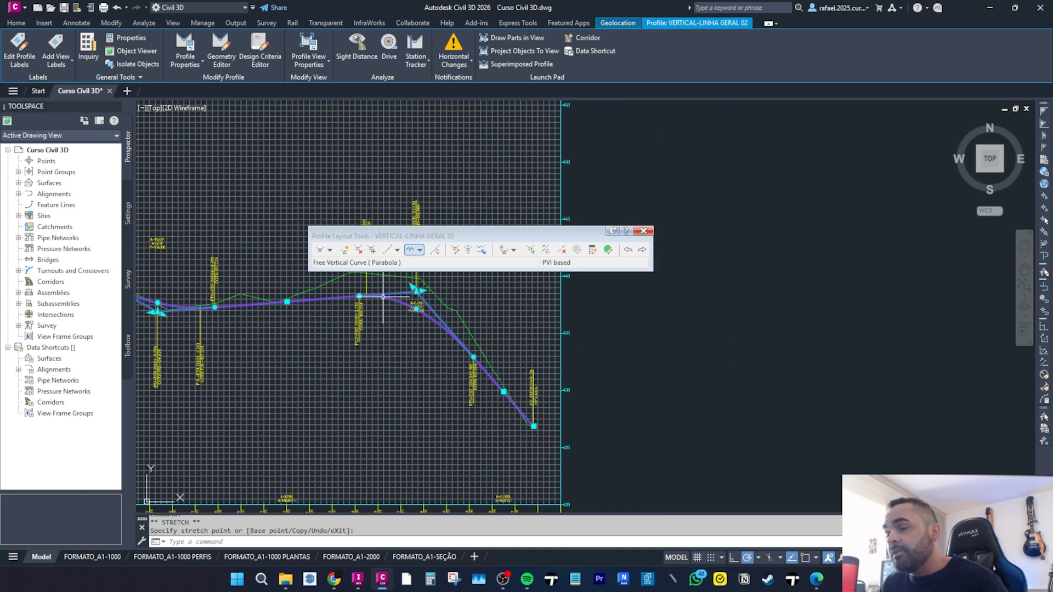
{"action": "middle_click_drag", "start_coordinate": [384, 296], "coordinate": [453, 375]}
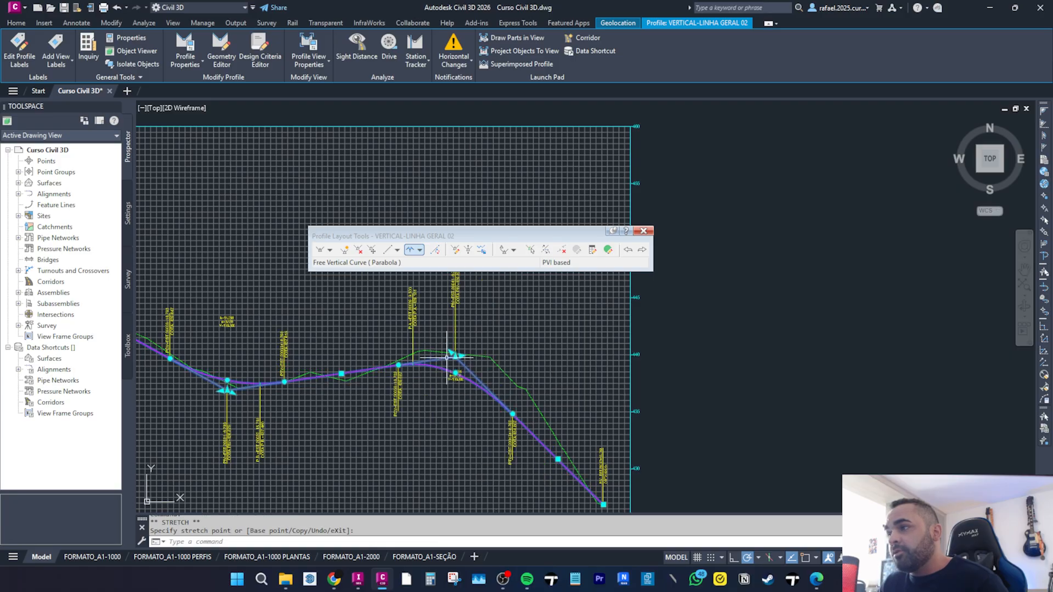
{"action": "middle_click_drag", "start_coordinate": [524, 484], "coordinate": [545, 400]}
{"action": "scroll", "coordinate": [467, 439], "scroll_direction": "up", "scroll_amount": 5}
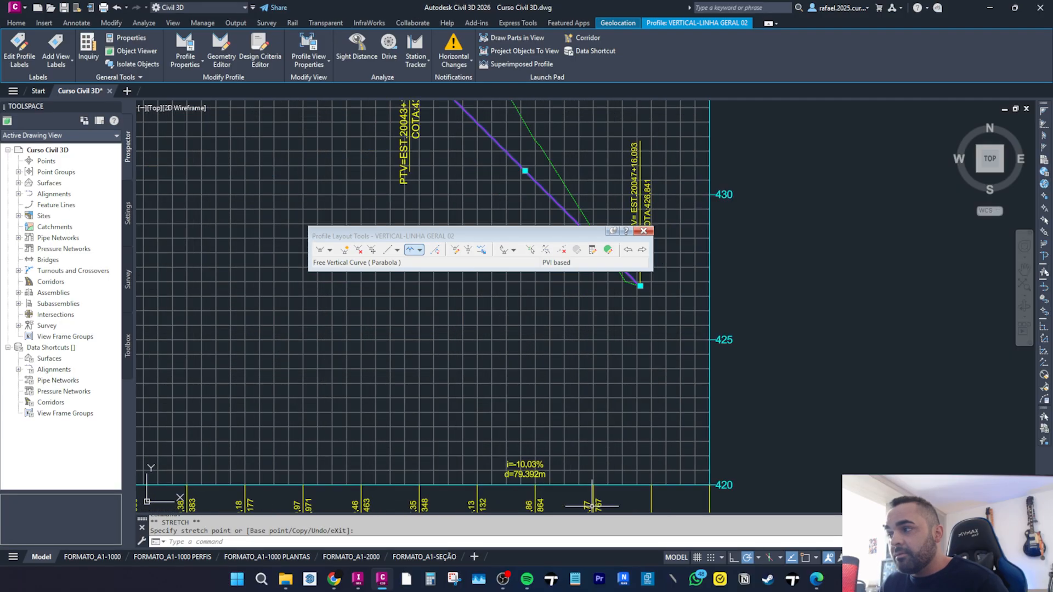
{"action": "scroll", "coordinate": [463, 429], "scroll_direction": "down", "scroll_amount": 4}
{"action": "middle_click_drag", "start_coordinate": [392, 393], "coordinate": [405, 400]}
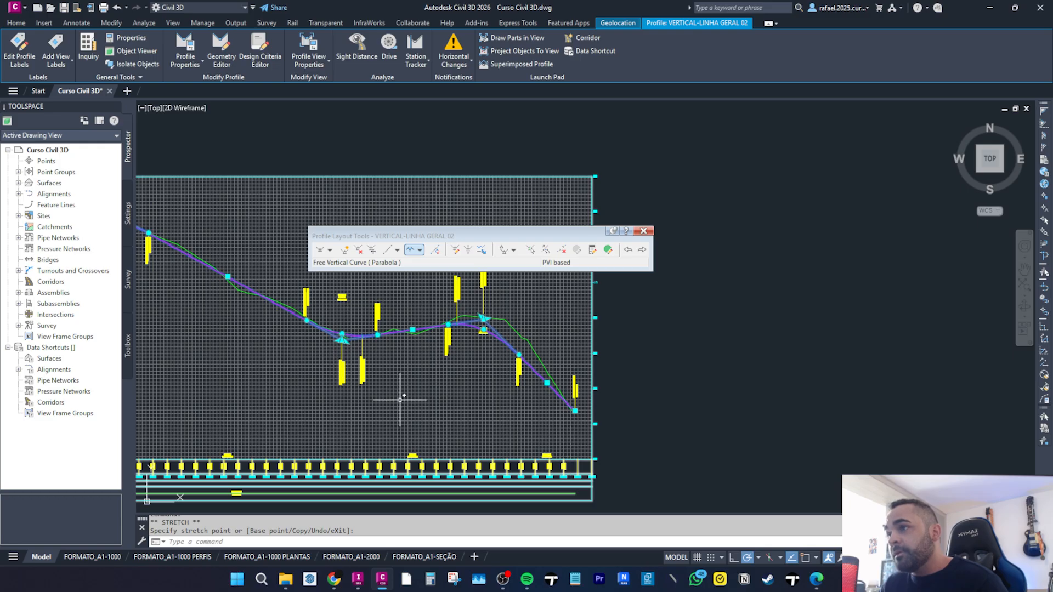
{"action": "scroll", "coordinate": [383, 341], "scroll_direction": "up", "scroll_amount": 2}
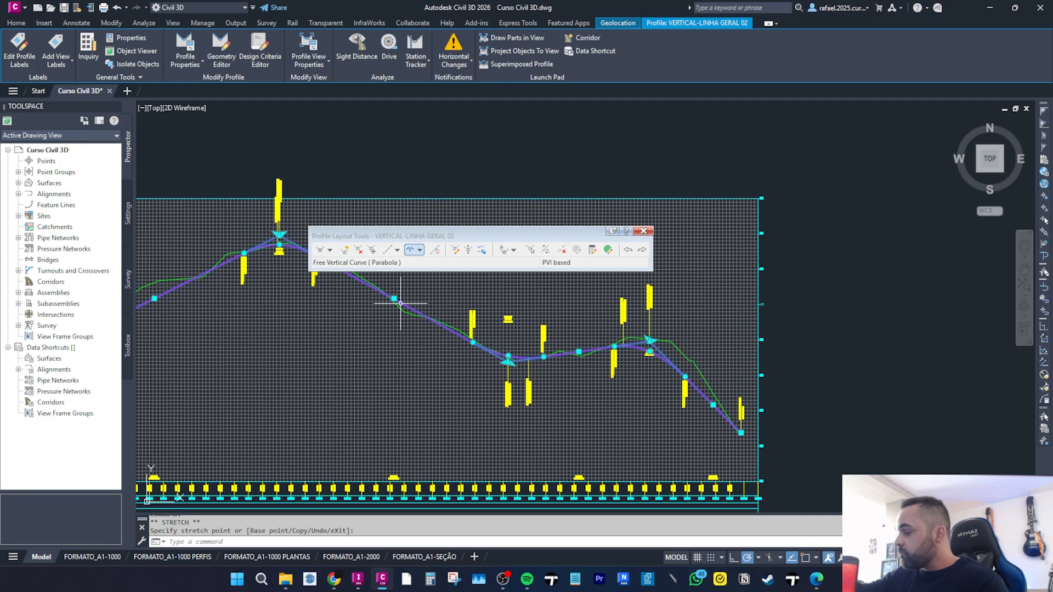
{"action": "middle_click_drag", "start_coordinate": [428, 330], "coordinate": [616, 375]}
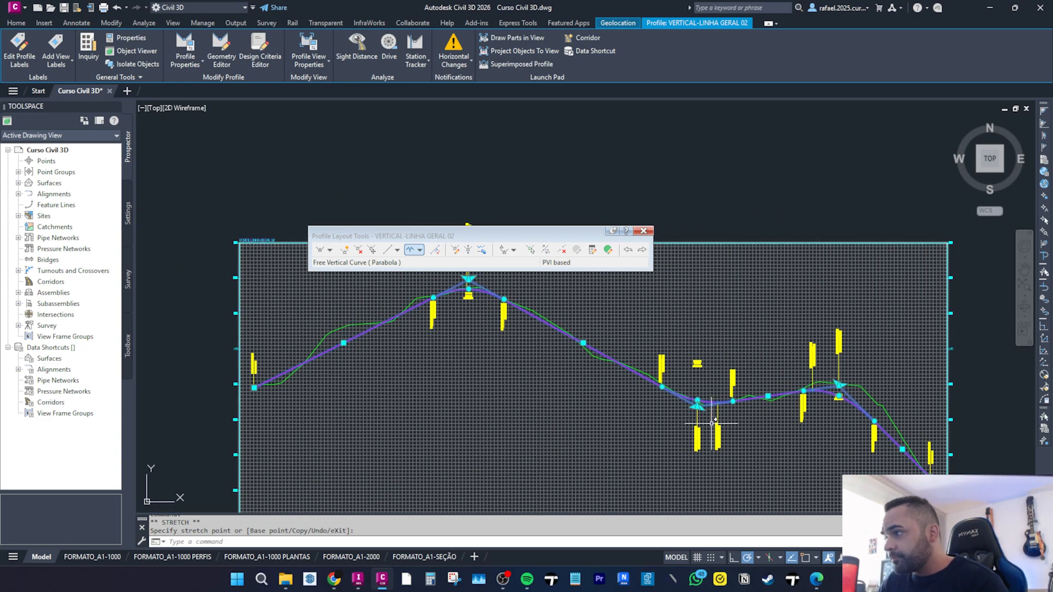
{"action": "scroll", "coordinate": [571, 313], "scroll_direction": "down", "scroll_amount": 8}
{"action": "scroll", "coordinate": [325, 417], "scroll_direction": "up", "scroll_amount": 7}
{"action": "scroll", "coordinate": [326, 418], "scroll_direction": "down", "scroll_amount": 5}
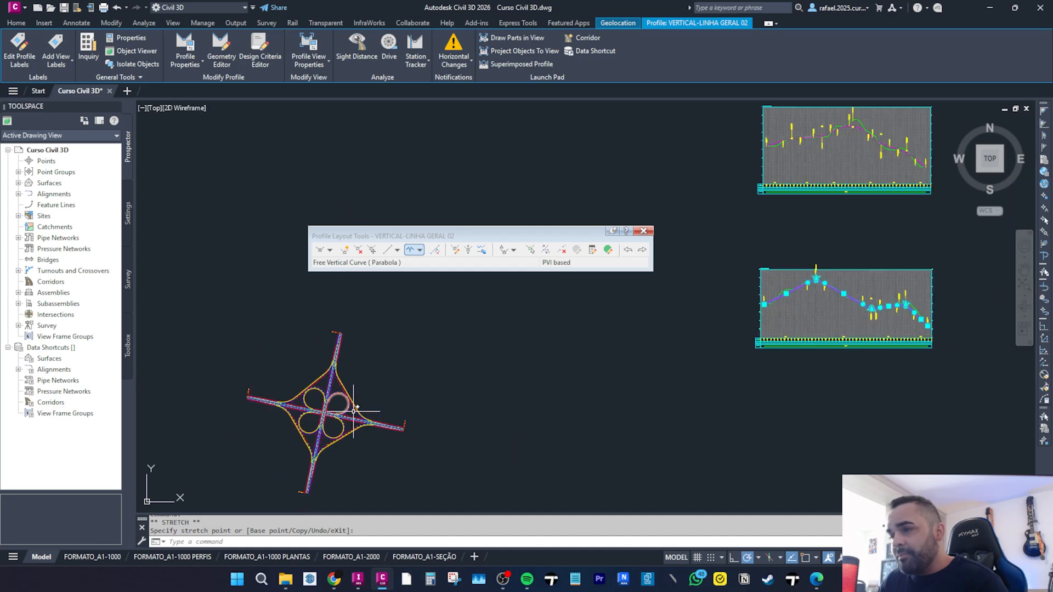
{"action": "scroll", "coordinate": [690, 329], "scroll_direction": "up", "scroll_amount": 2}
{"action": "mouse_move", "coordinate": [690, 329]}
{"action": "middle_mouse_down"}
{"action": "mouse_move", "coordinate": [603, 390]}
{"action": "mouse_move", "coordinate": [142, 460]}
{"action": "middle_mouse_up"}
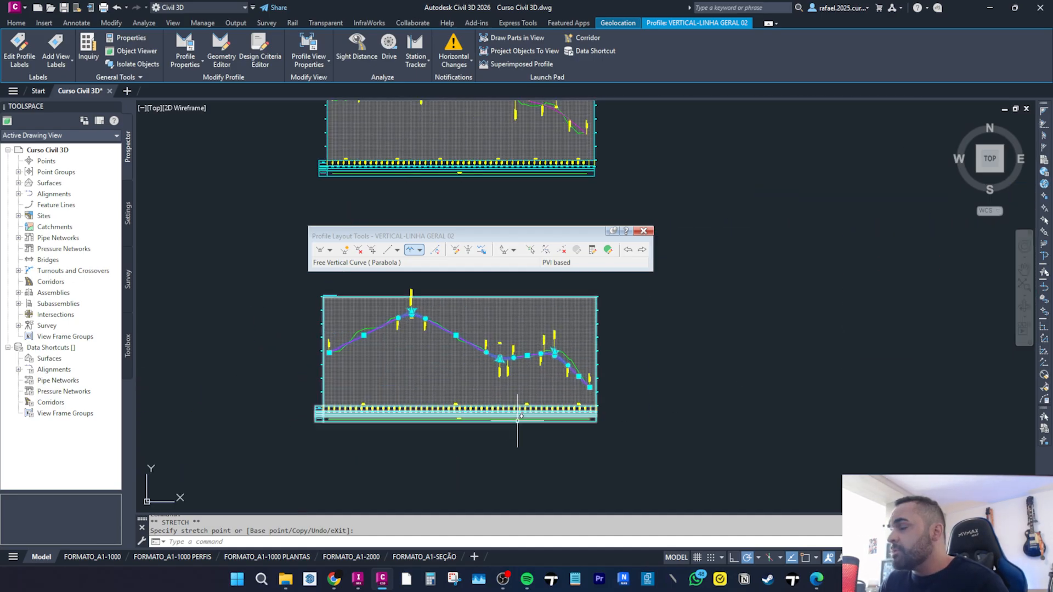
{"action": "scroll", "coordinate": [548, 400], "scroll_direction": "up", "scroll_amount": 6}
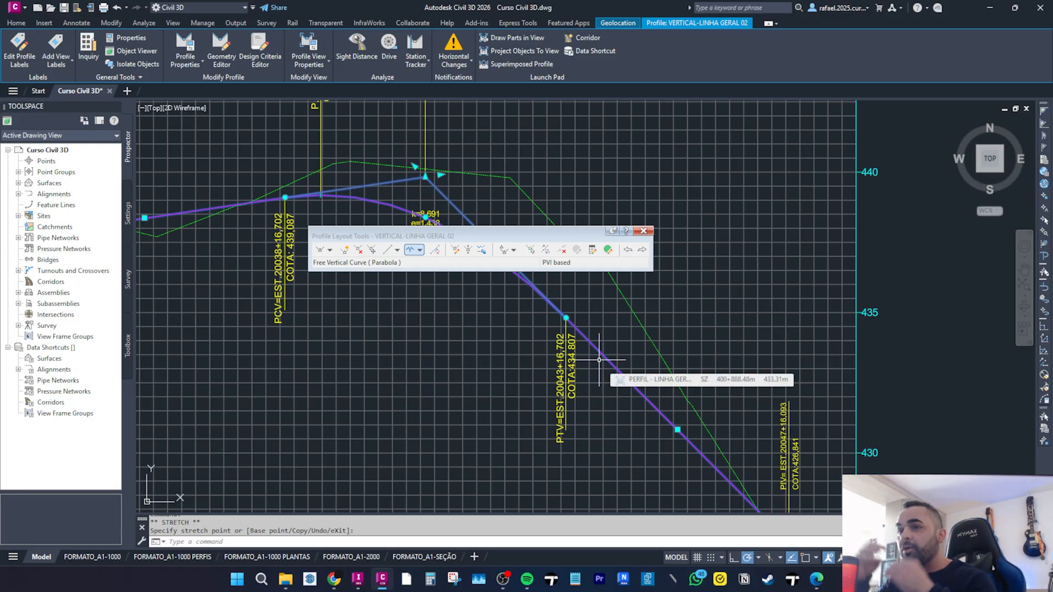
{"action": "scroll", "coordinate": [599, 389], "scroll_direction": "down", "scroll_amount": 5}
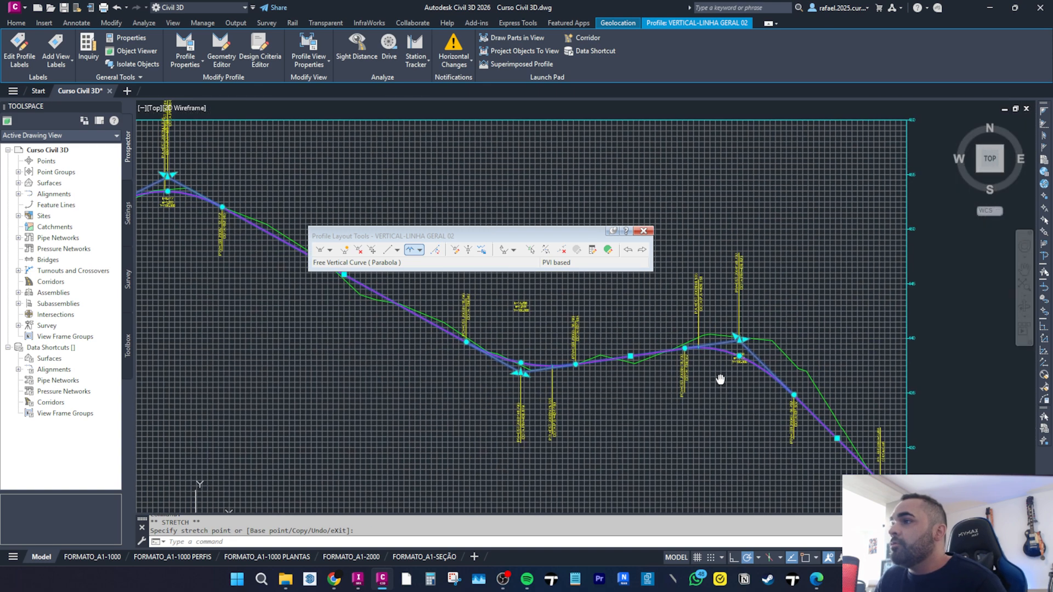
{"action": "scroll", "coordinate": [470, 300], "scroll_direction": "up", "scroll_amount": 6}
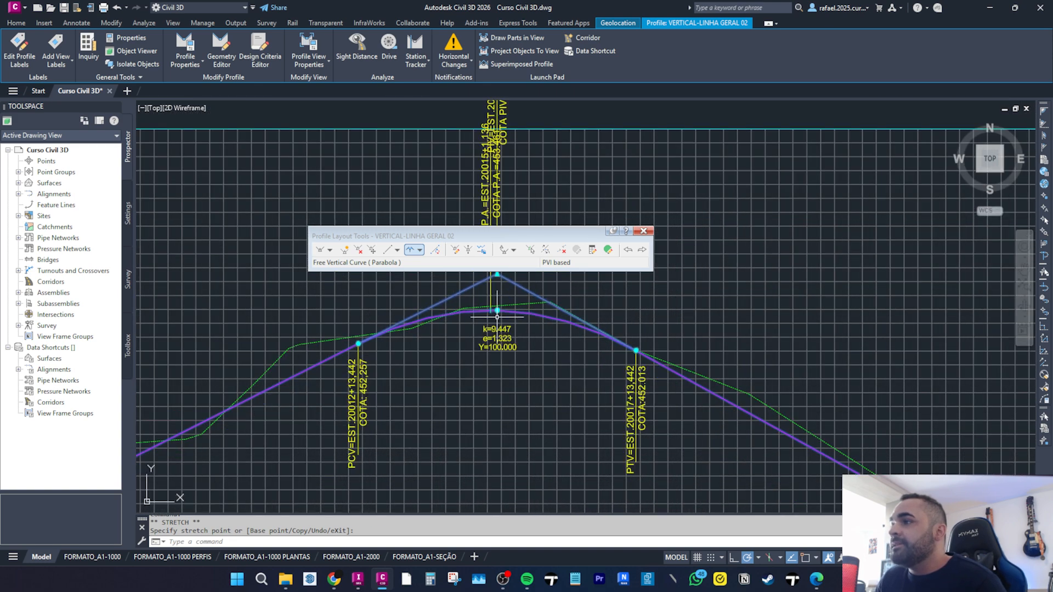
{"action": "scroll", "coordinate": [480, 324], "scroll_direction": "down", "scroll_amount": 3}
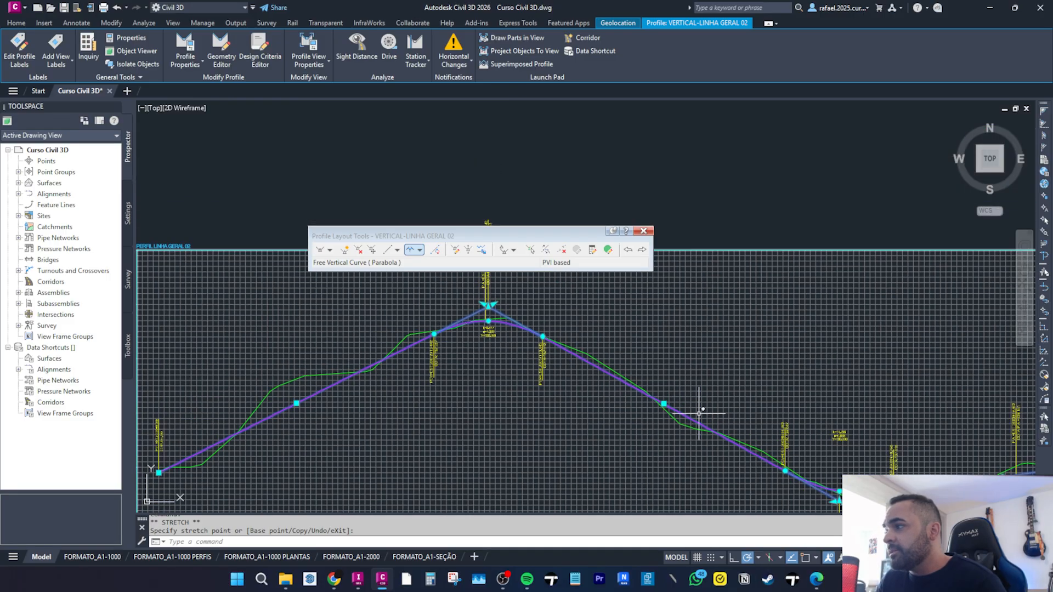
{"action": "middle_click_drag", "start_coordinate": [693, 400], "coordinate": [671, 393]}
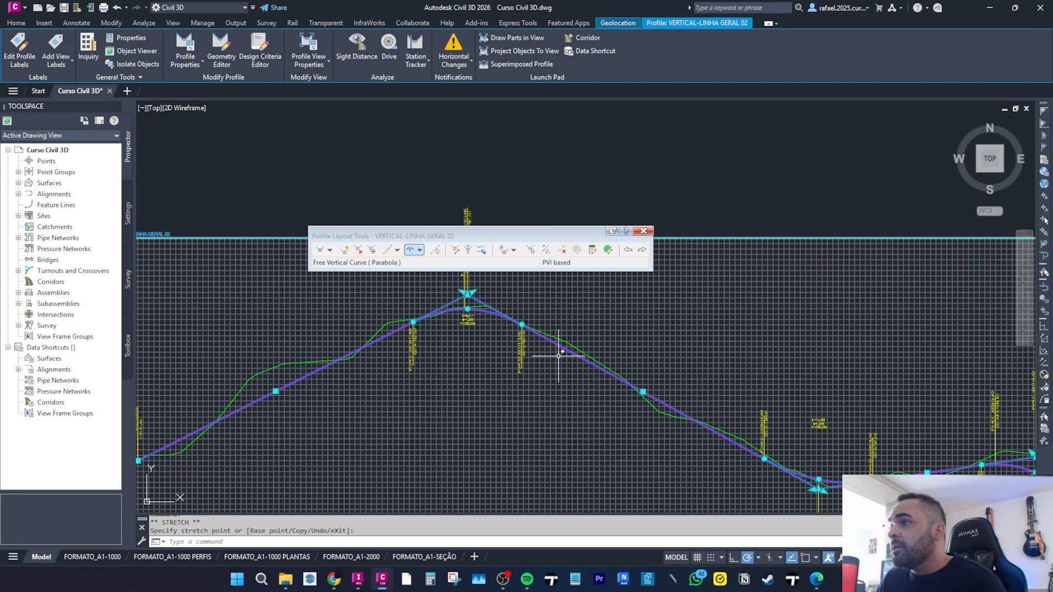
Open the layout parameters for the crest PVI and set its grade in to 5% and grade out to -5.5%.
{"action": "left_click", "coordinate": [593, 251]}
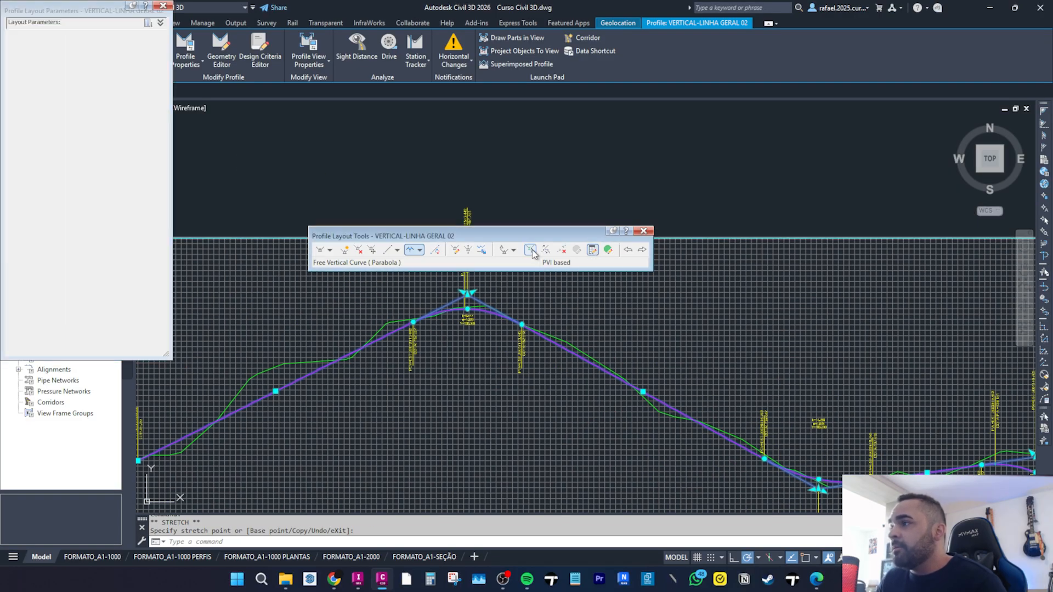
{"action": "left_click", "coordinate": [531, 250]}
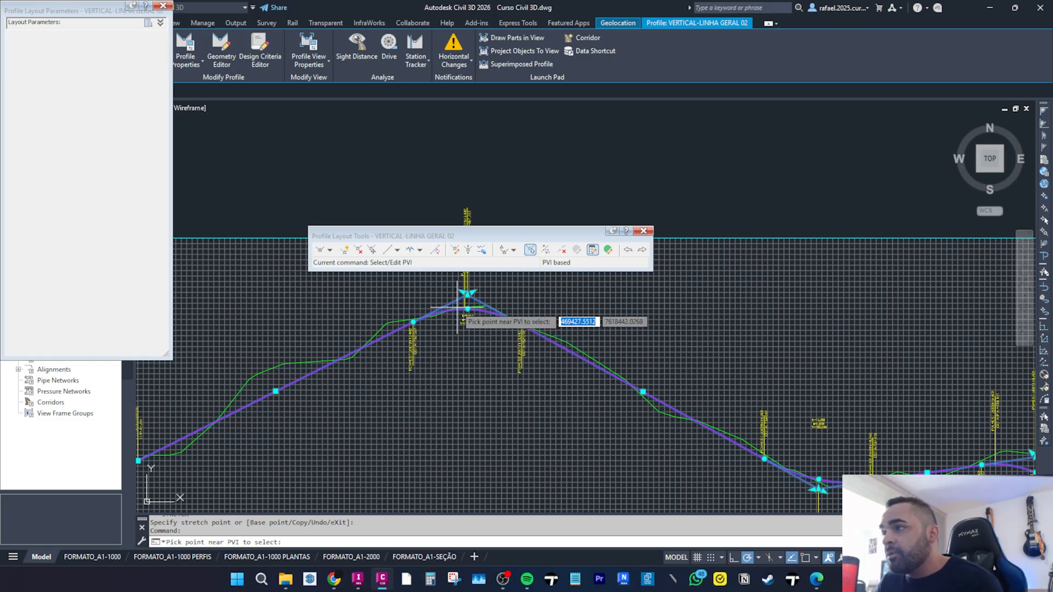
{"action": "left_click", "coordinate": [476, 321]}
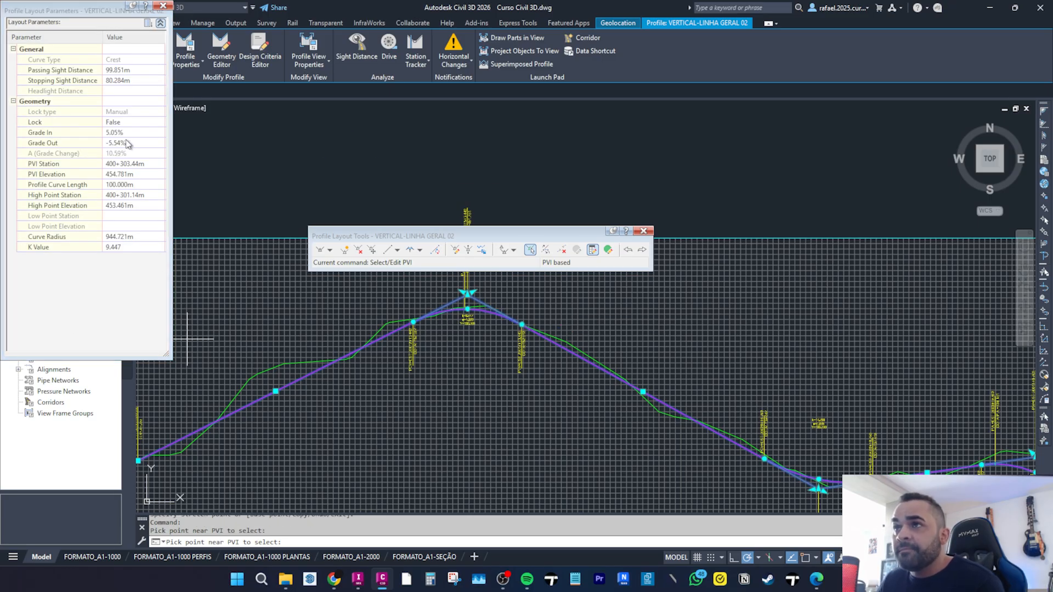
{"action": "left_click", "coordinate": [127, 143]}
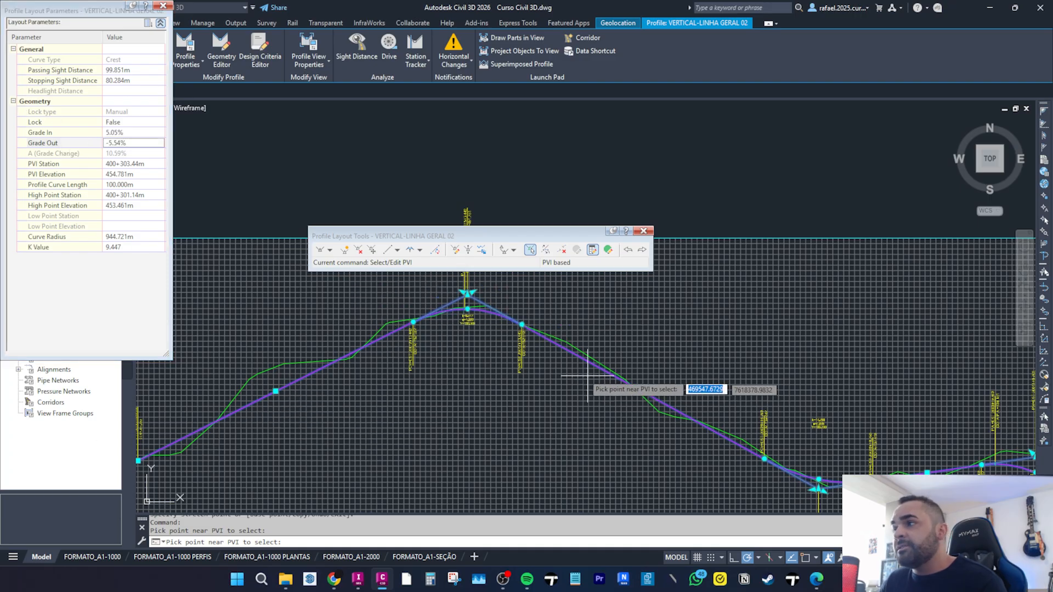
{"action": "left_click", "coordinate": [114, 133]}
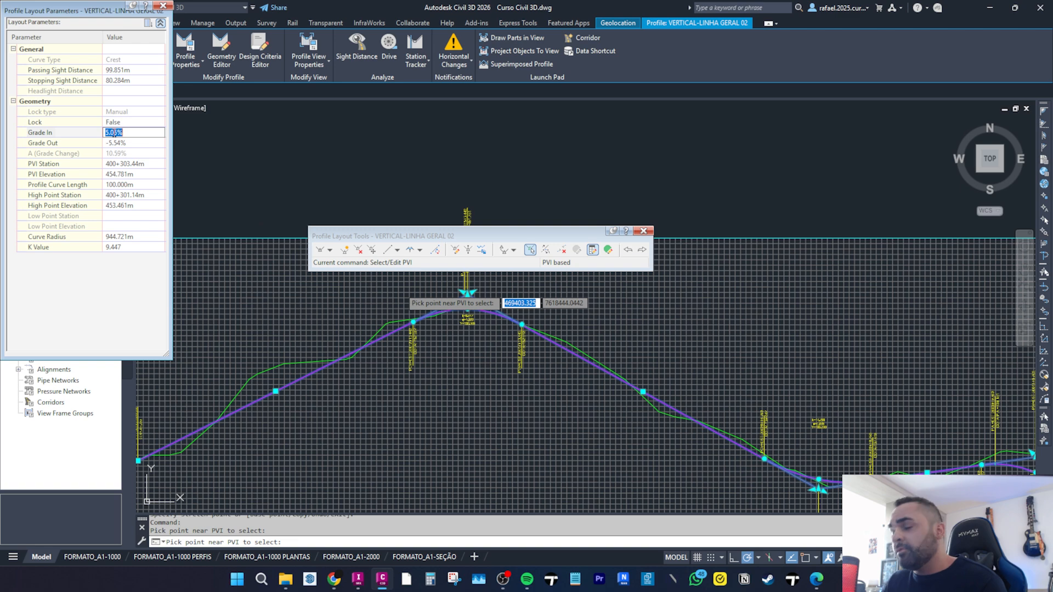
{"action": "type", "text": "5"}
{"action": "left_click", "coordinate": [139, 146]}
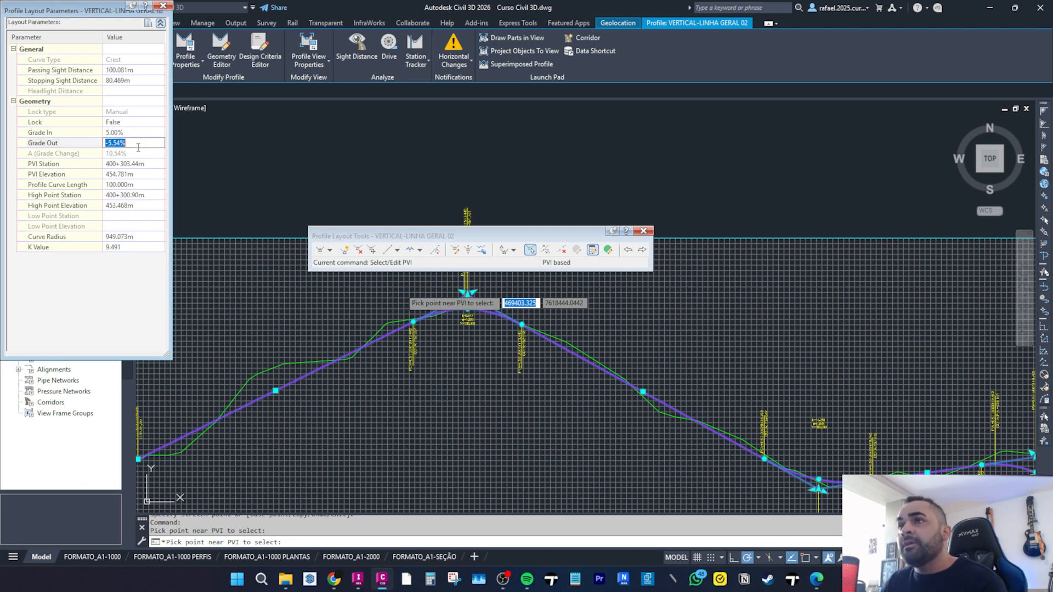
{"action": "type", "text": "-5.5"}
{"action": "key", "text": "Return"}
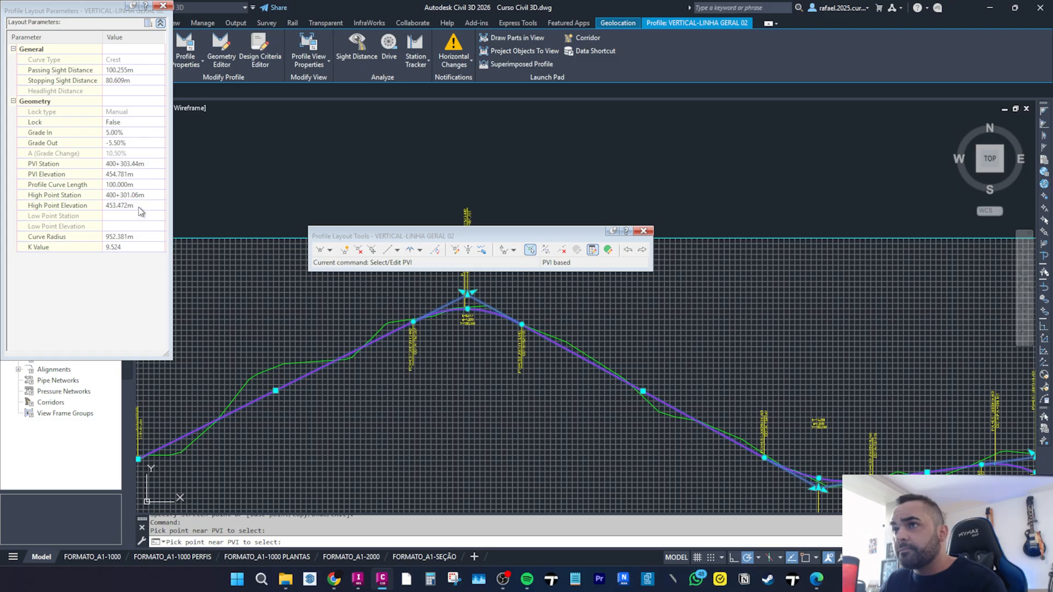
Set the crest PVI's vertical curve length to 200 m.
{"action": "left_click", "coordinate": [113, 184]}
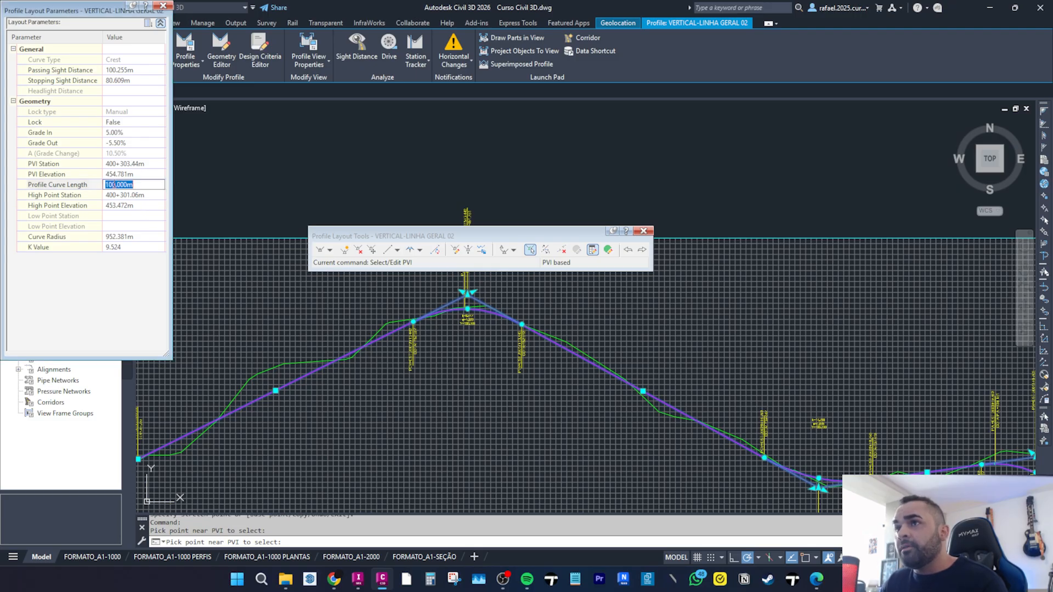
{"action": "scroll", "coordinate": [466, 296], "scroll_direction": "up", "scroll_amount": 4}
{"action": "double_click", "coordinate": [134, 185]}
{"action": "type", "text": "200"}
{"action": "key", "text": "Return"}
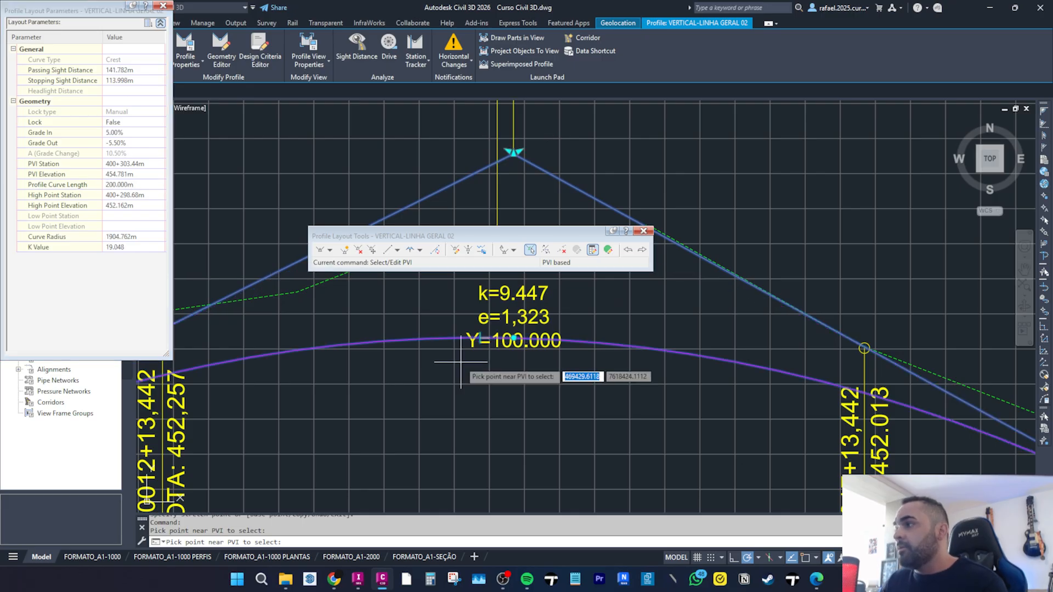
Set the crest PVI elevation to 454.800 m.
{"action": "scroll", "coordinate": [453, 360], "scroll_direction": "down", "scroll_amount": 6}
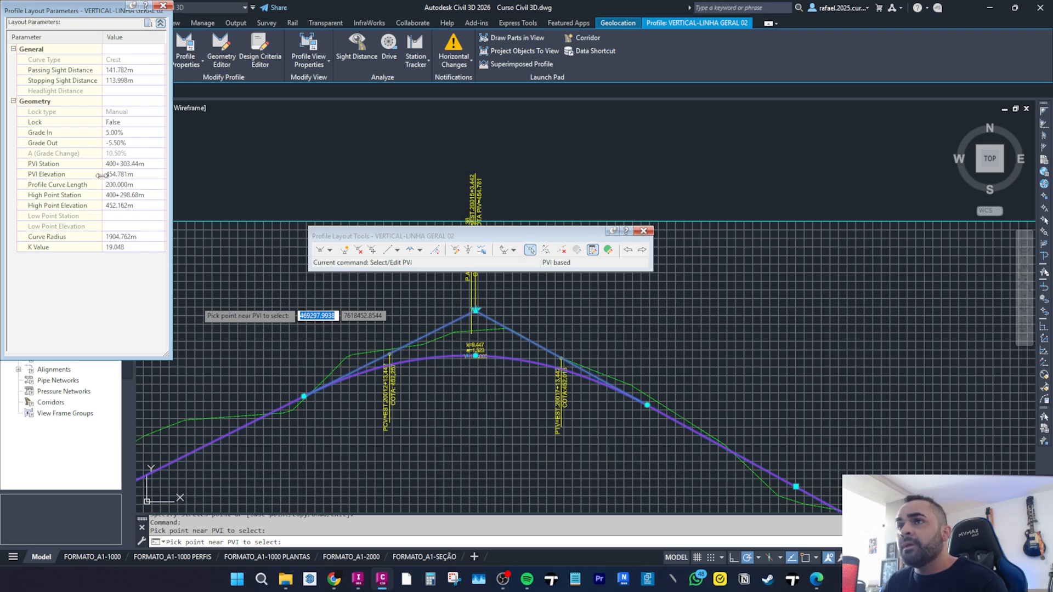
{"action": "left_click", "coordinate": [113, 175]}
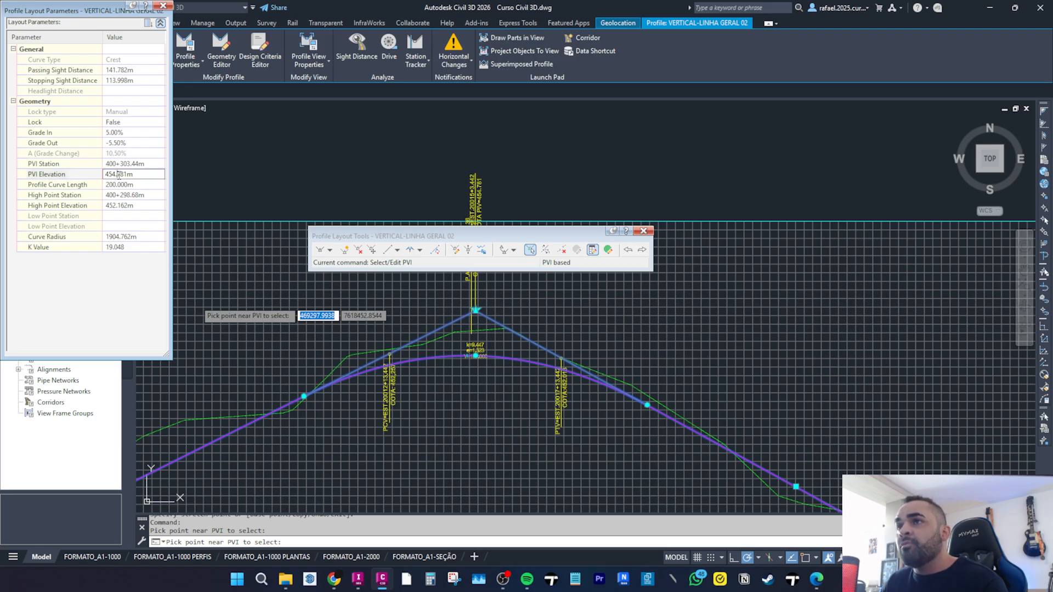
{"action": "type", "text": "800"}
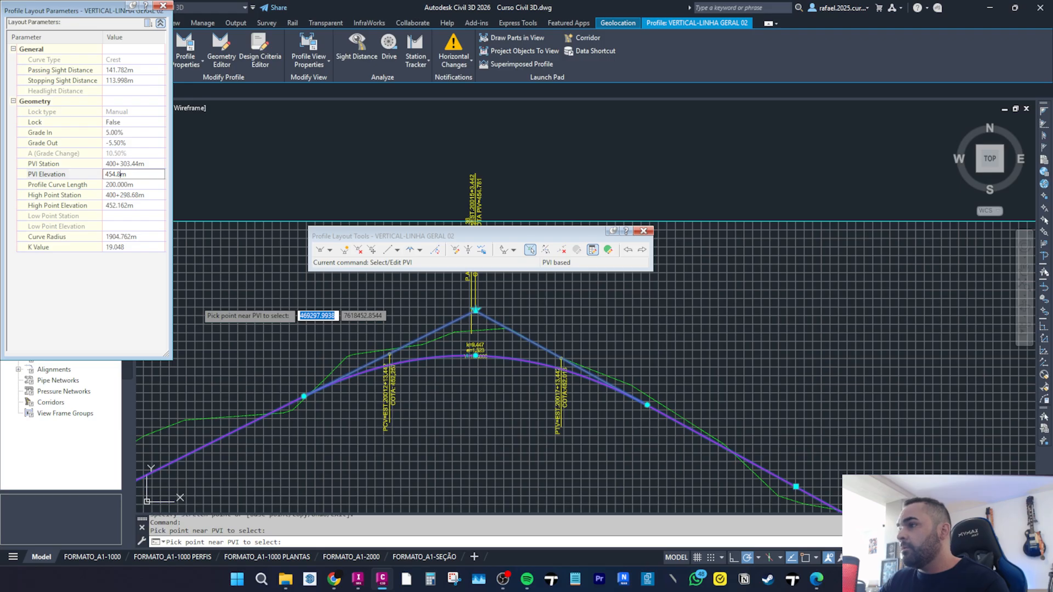
{"action": "key", "text": "Return"}
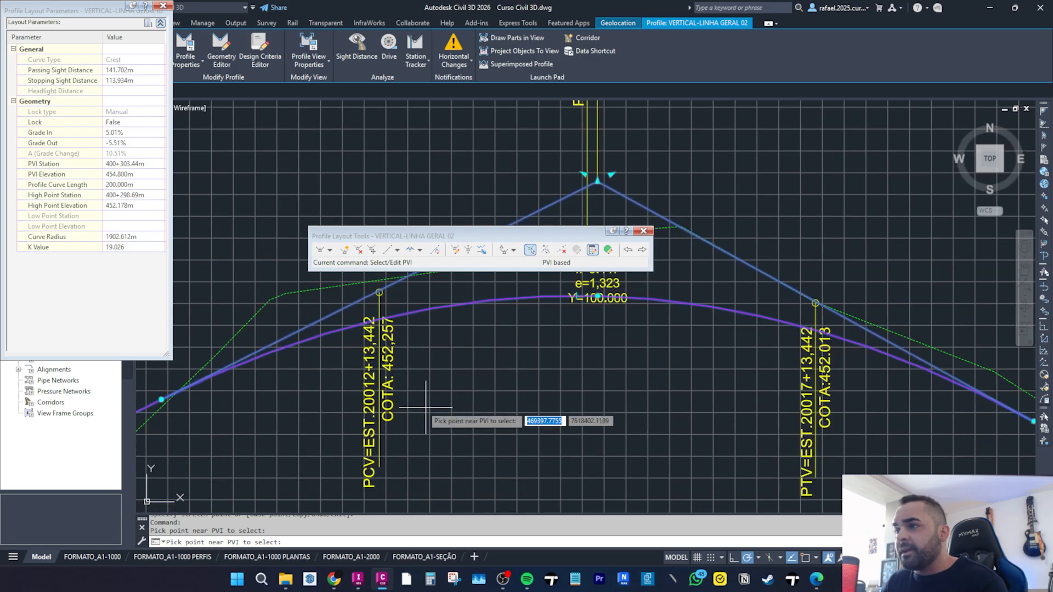
Try to set the crest curve's high point station to 400+300 m.
{"action": "left_click", "coordinate": [130, 196]}
{"action": "left_click", "coordinate": [124, 195]}
{"action": "left_click_drag", "start_coordinate": [119, 196], "coordinate": [141, 196]}
{"action": "type", "text": "300"}
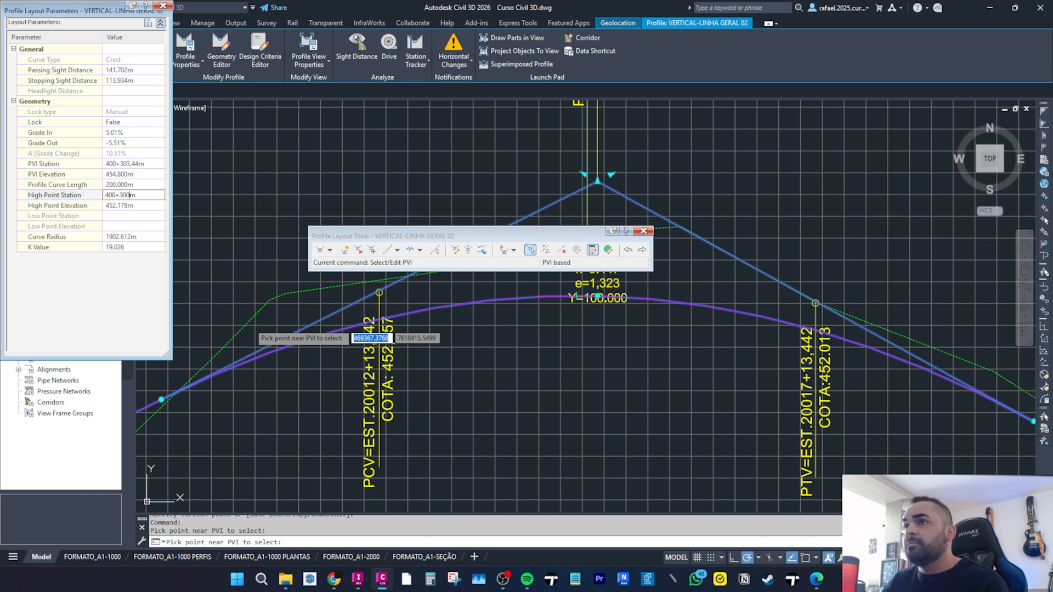
{"action": "key", "text": "Return"}
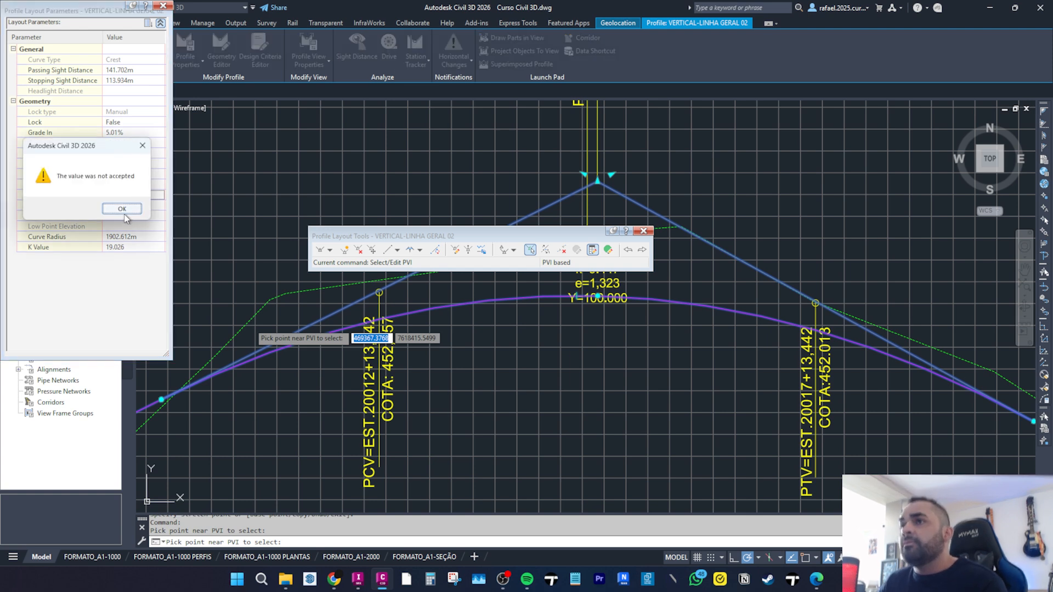
{"action": "left_click", "coordinate": [122, 206]}
{"action": "left_click", "coordinate": [128, 196]}
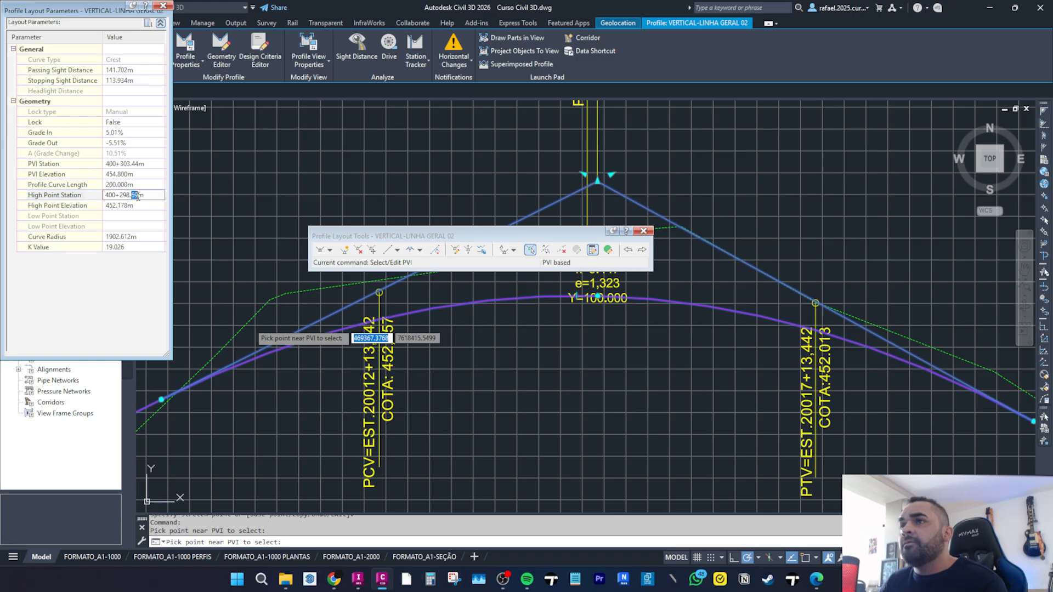
{"action": "key", "text": "Return"}
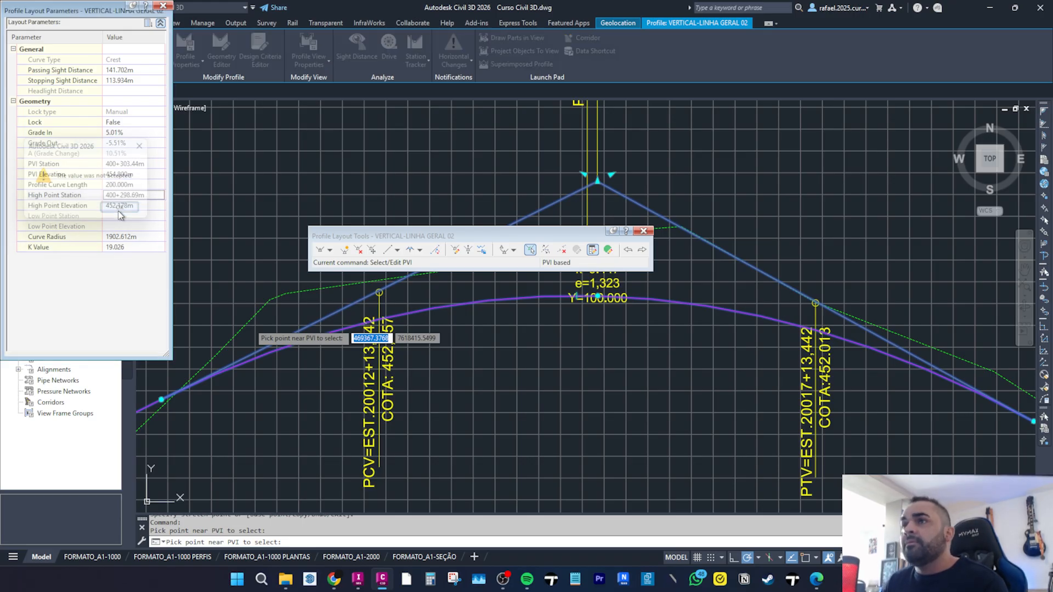
Set the crest PVI station to 400+305 m.
{"action": "left_click", "coordinate": [119, 207]}
{"action": "left_click", "coordinate": [126, 163]}
{"action": "left_click", "coordinate": [127, 162]}
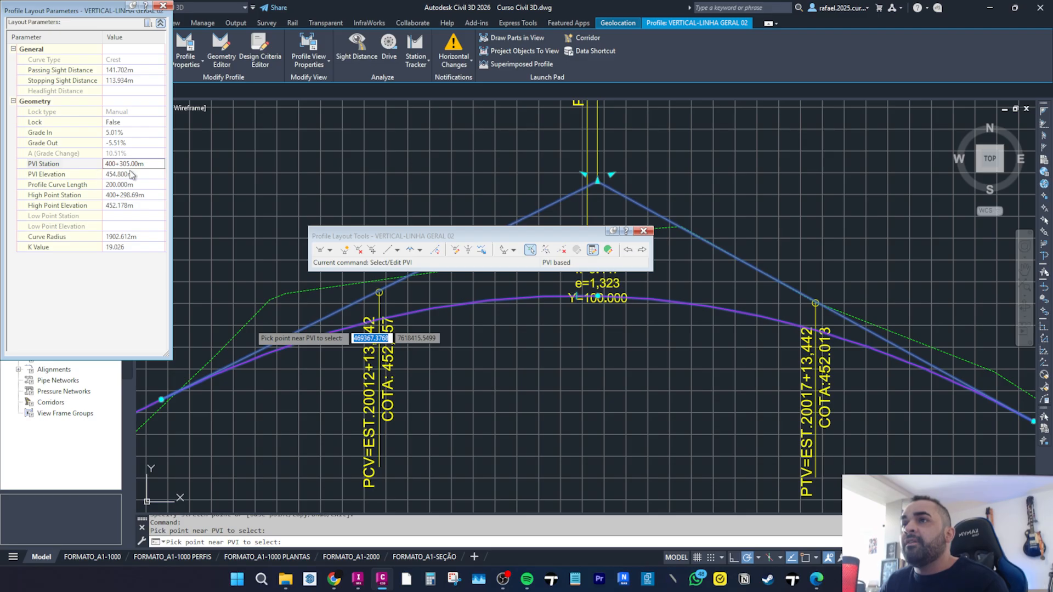
{"action": "key", "text": "Return"}
Examine the adjusted crest curve against the ground line and close the layout parameters panel.
{"action": "left_click_drag", "start_coordinate": [567, 241], "coordinate": [518, 397]}
{"action": "scroll", "coordinate": [543, 295], "scroll_direction": "down", "scroll_amount": 3}
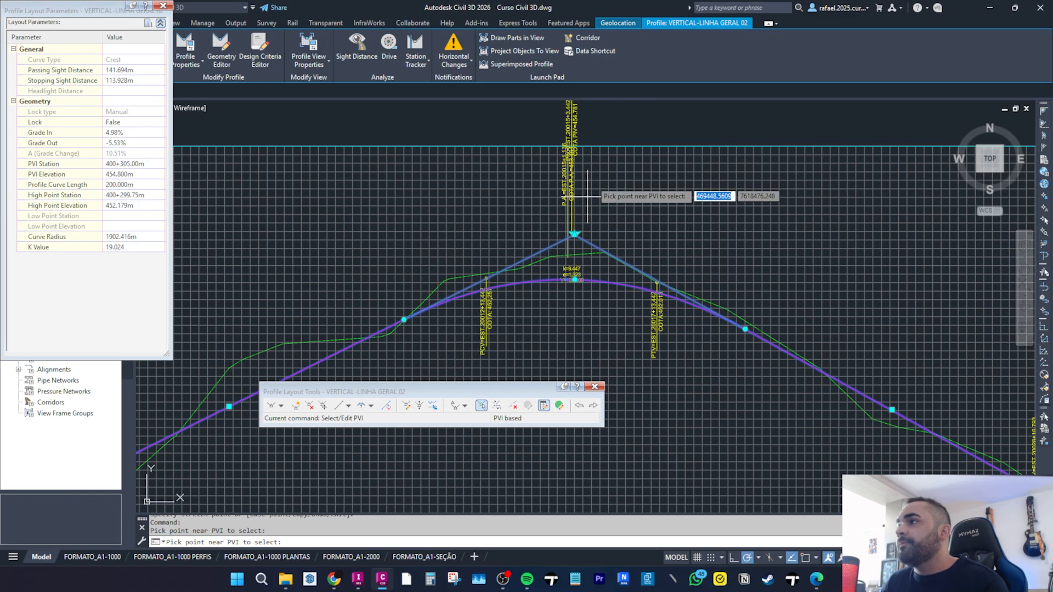
{"action": "scroll", "coordinate": [477, 176], "scroll_direction": "up", "scroll_amount": 6}
{"action": "scroll", "coordinate": [491, 177], "scroll_direction": "down", "scroll_amount": 4}
{"action": "middle_click_drag", "start_coordinate": [487, 185], "coordinate": [562, 101]}
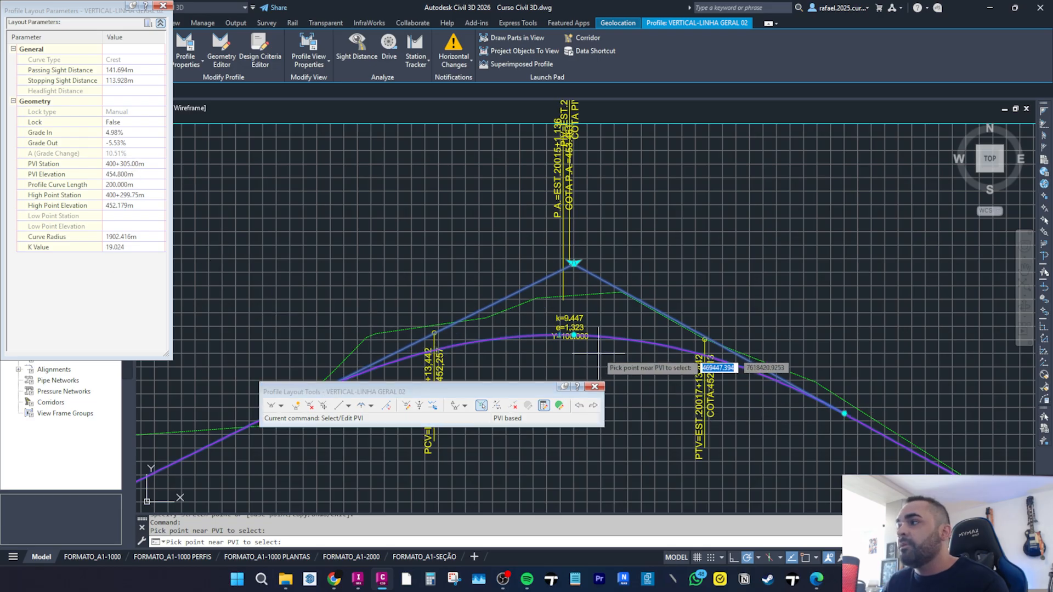
{"action": "middle_click_drag", "start_coordinate": [597, 354], "coordinate": [608, 300]}
{"action": "scroll", "coordinate": [521, 290], "scroll_direction": "down", "scroll_amount": 2}
{"action": "scroll", "coordinate": [510, 288], "scroll_direction": "up", "scroll_amount": 2}
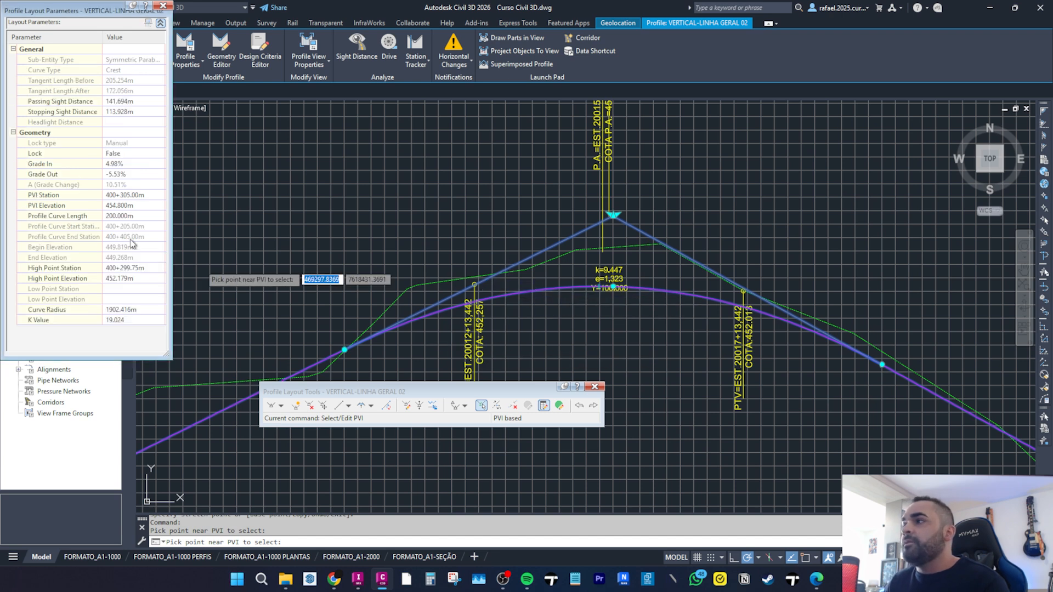
{"action": "left_click", "coordinate": [162, 6]}
{"action": "key", "text": "Escape"}
Examine the crest curve's PCV, PIV and PTV station and elevation labels along the profile.
{"action": "middle_click_drag", "start_coordinate": [428, 290], "coordinate": [523, 152]}
{"action": "scroll", "coordinate": [418, 315], "scroll_direction": "up", "scroll_amount": 5}
{"action": "scroll", "coordinate": [406, 323], "scroll_direction": "down", "scroll_amount": 1}
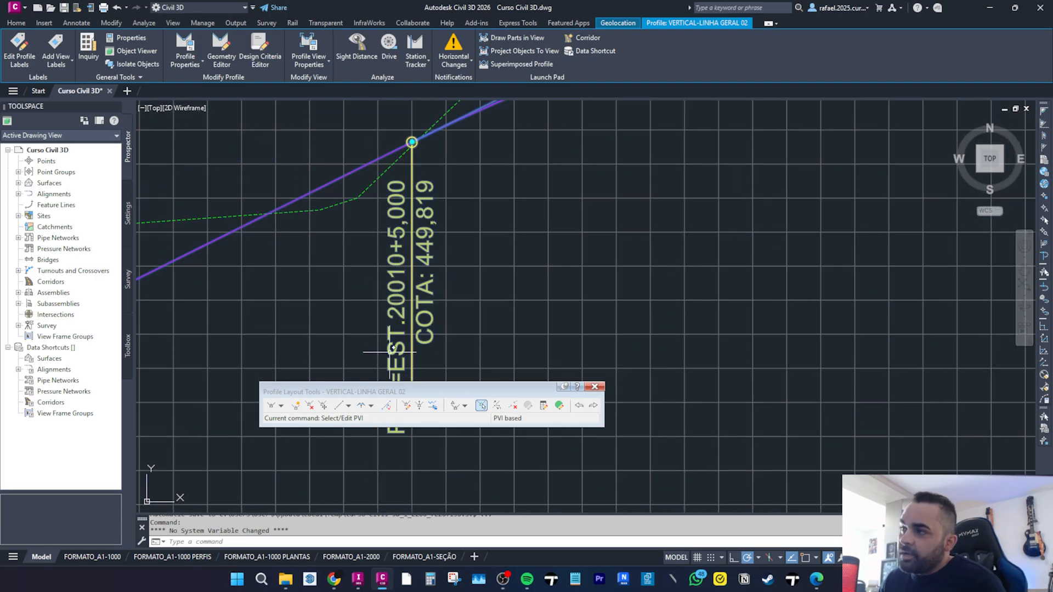
{"action": "scroll", "coordinate": [403, 328], "scroll_direction": "down", "scroll_amount": 5}
{"action": "middle_click_drag", "start_coordinate": [387, 239], "coordinate": [381, 244]}
{"action": "scroll", "coordinate": [381, 244], "scroll_direction": "down", "scroll_amount": 2}
{"action": "scroll", "coordinate": [430, 291], "scroll_direction": "up", "scroll_amount": 5}
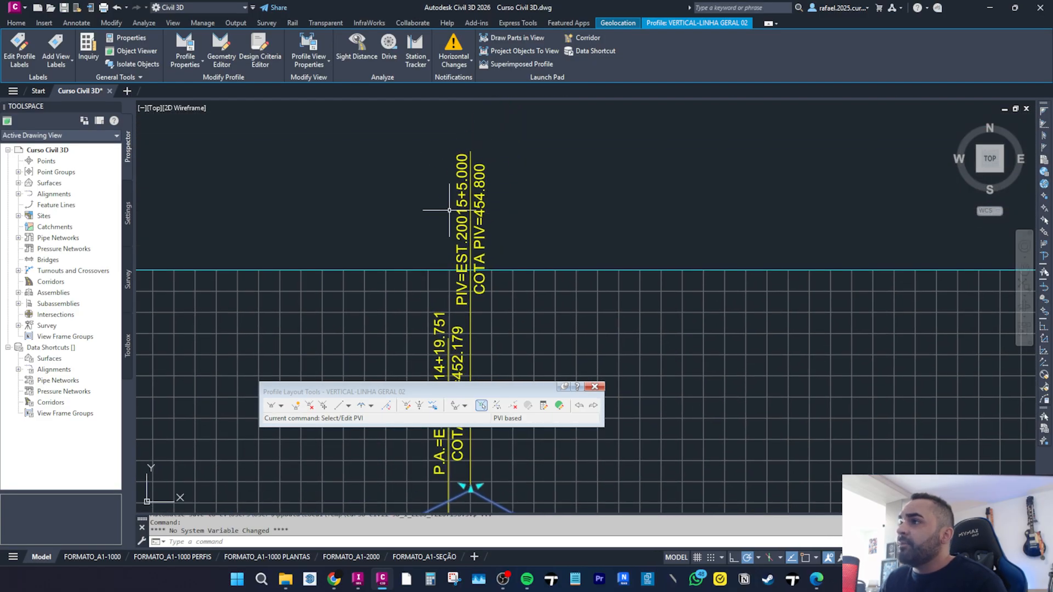
{"action": "scroll", "coordinate": [400, 160], "scroll_direction": "down", "scroll_amount": 4}
{"action": "scroll", "coordinate": [482, 230], "scroll_direction": "up", "scroll_amount": 4}
{"action": "scroll", "coordinate": [472, 259], "scroll_direction": "down", "scroll_amount": 4}
{"action": "scroll", "coordinate": [456, 306], "scroll_direction": "up", "scroll_amount": 5}
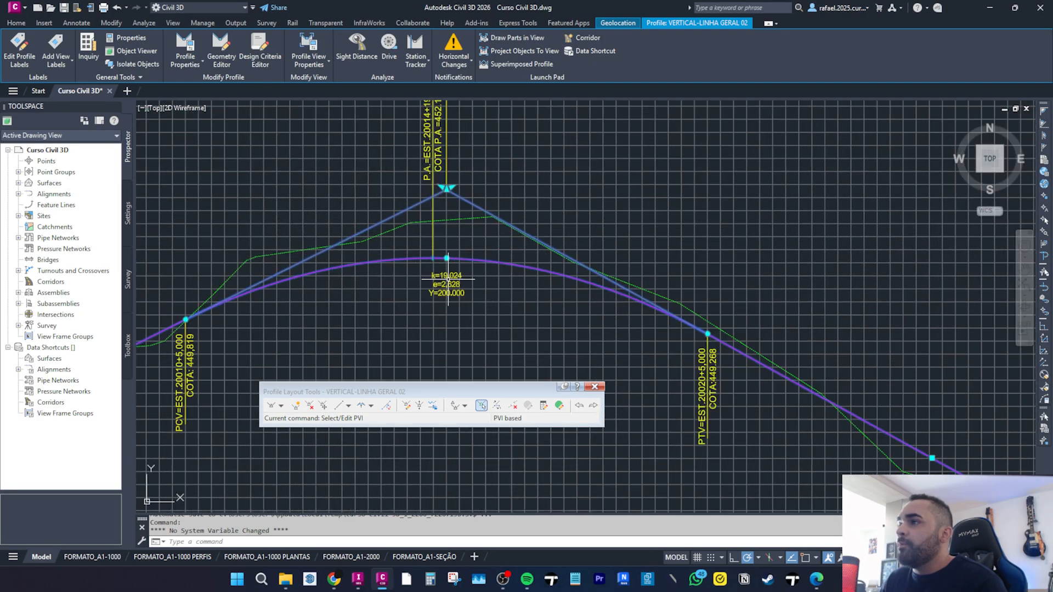
{"action": "scroll", "coordinate": [434, 311], "scroll_direction": "down", "scroll_amount": 4}
{"action": "middle_click_drag", "start_coordinate": [383, 147], "coordinate": [381, 292]}
{"action": "scroll", "coordinate": [409, 153], "scroll_direction": "up", "scroll_amount": 2}
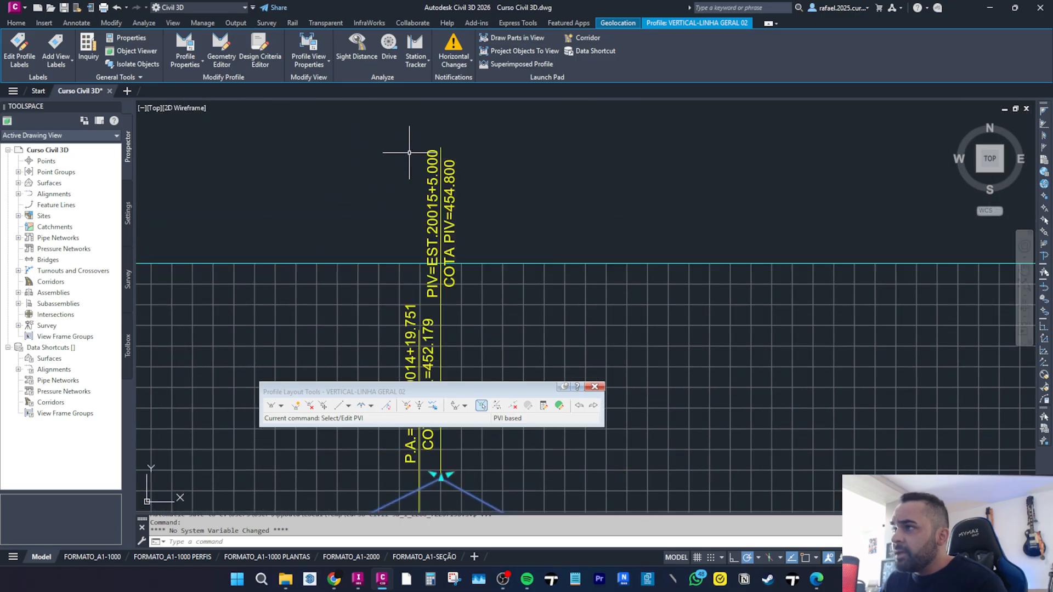
{"action": "scroll", "coordinate": [465, 189], "scroll_direction": "up", "scroll_amount": 2}
{"action": "scroll", "coordinate": [428, 211], "scroll_direction": "down", "scroll_amount": 5}
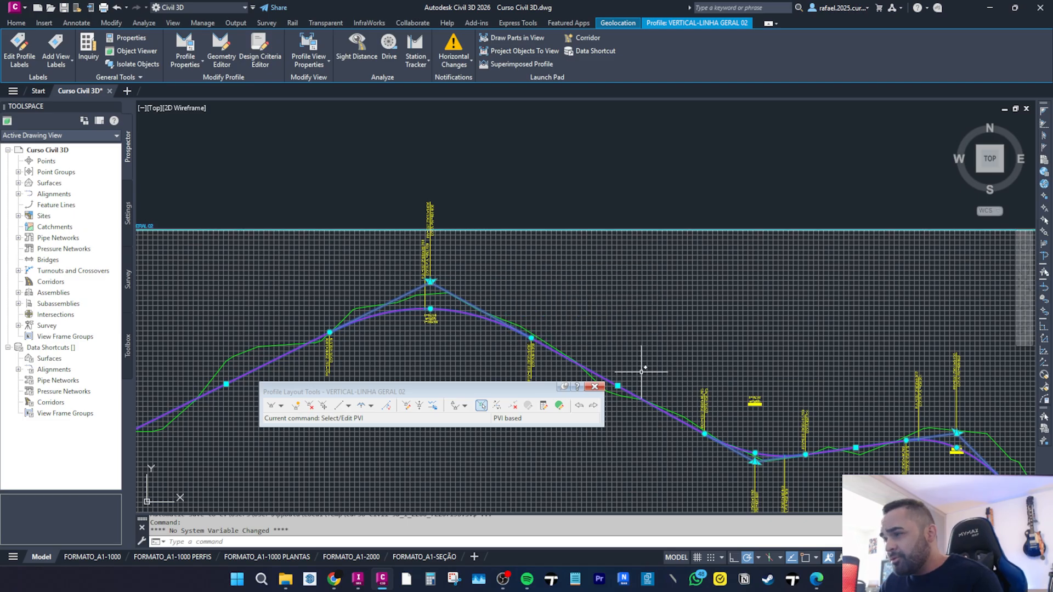
{"action": "middle_click_drag", "start_coordinate": [705, 357], "coordinate": [517, 258]}
{"action": "scroll", "coordinate": [643, 344], "scroll_direction": "down", "scroll_amount": 3}
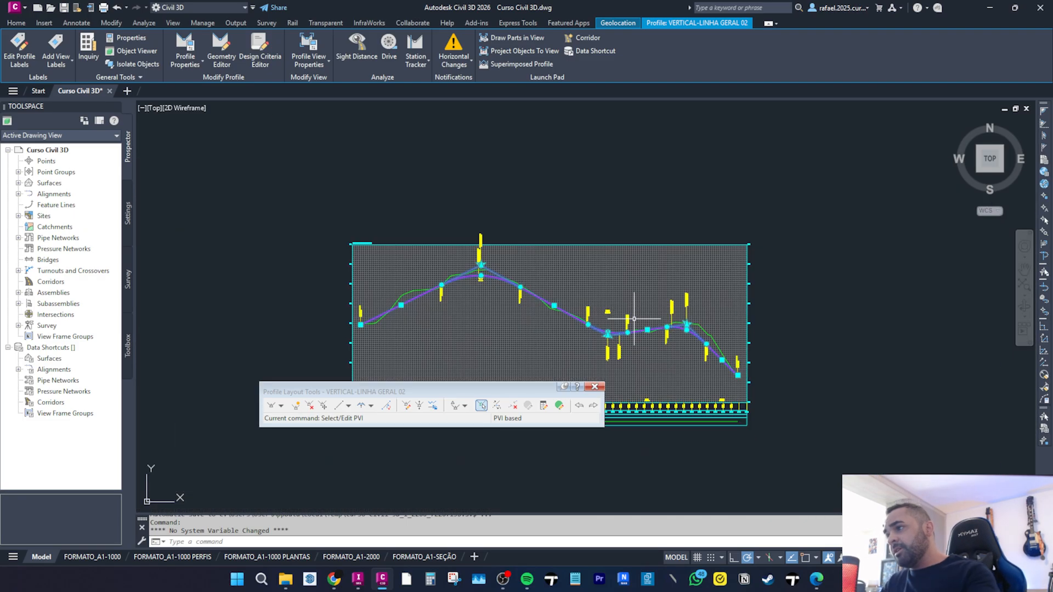
{"action": "key", "text": "Escape"}
{"action": "key", "text": "Escape"}
{"action": "scroll", "coordinate": [630, 310], "scroll_direction": "down", "scroll_amount": 3}
{"action": "scroll", "coordinate": [589, 272], "scroll_direction": "up", "scroll_amount": 5}
{"action": "left_click", "coordinate": [669, 124]}
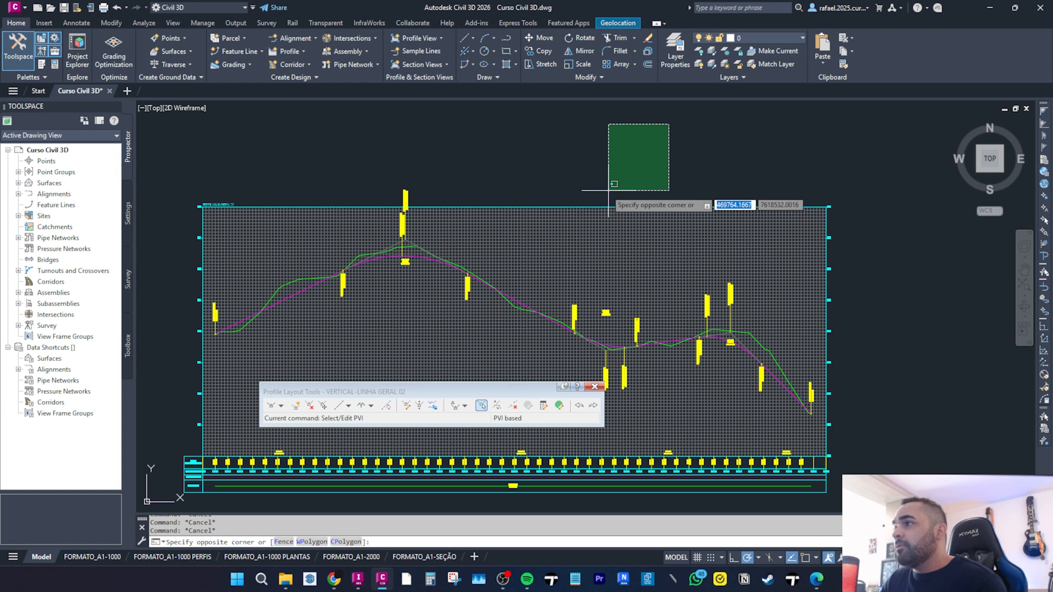
{"action": "left_click", "coordinate": [610, 188]}
{"action": "scroll", "coordinate": [594, 178], "scroll_direction": "down", "scroll_amount": 2}
{"action": "scroll", "coordinate": [488, 198], "scroll_direction": "down", "scroll_amount": 7}
{"action": "scroll", "coordinate": [427, 207], "scroll_direction": "up", "scroll_amount": 4}
{"action": "middle_click_drag", "start_coordinate": [563, 235], "coordinate": [730, 225]}
{"action": "scroll", "coordinate": [543, 283], "scroll_direction": "down", "scroll_amount": 4}
{"action": "key", "text": "Escape"}
{"action": "key", "text": "Escape"}
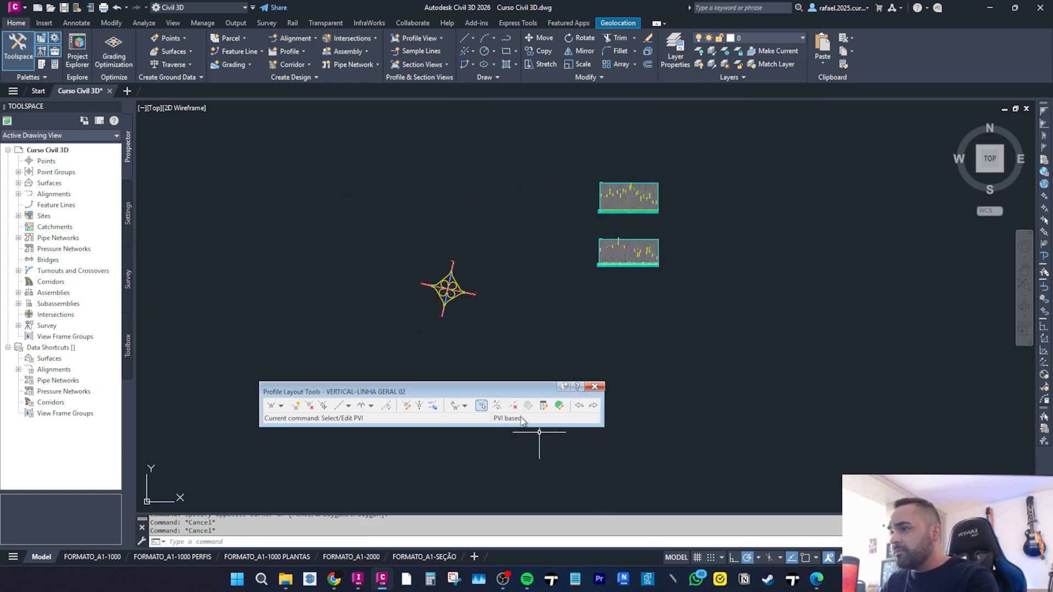
Examine the sag vertical curve and its labels against the ground line.
{"action": "scroll", "coordinate": [614, 216], "scroll_direction": "up", "scroll_amount": 3}
{"action": "scroll", "coordinate": [624, 217], "scroll_direction": "up", "scroll_amount": 8}
{"action": "scroll", "coordinate": [572, 213], "scroll_direction": "down", "scroll_amount": 6}
{"action": "middle_click_drag", "start_coordinate": [604, 304], "coordinate": [622, 196]}
{"action": "scroll", "coordinate": [569, 314], "scroll_direction": "up", "scroll_amount": 4}
{"action": "scroll", "coordinate": [675, 294], "scroll_direction": "up", "scroll_amount": 2}
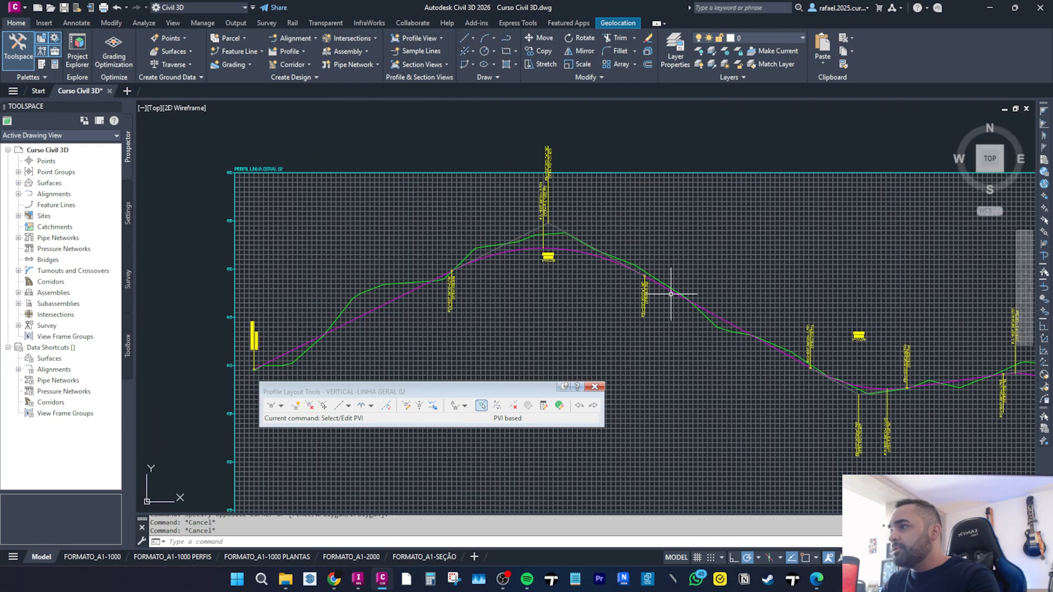
{"action": "scroll", "coordinate": [675, 306], "scroll_direction": "up", "scroll_amount": 6}
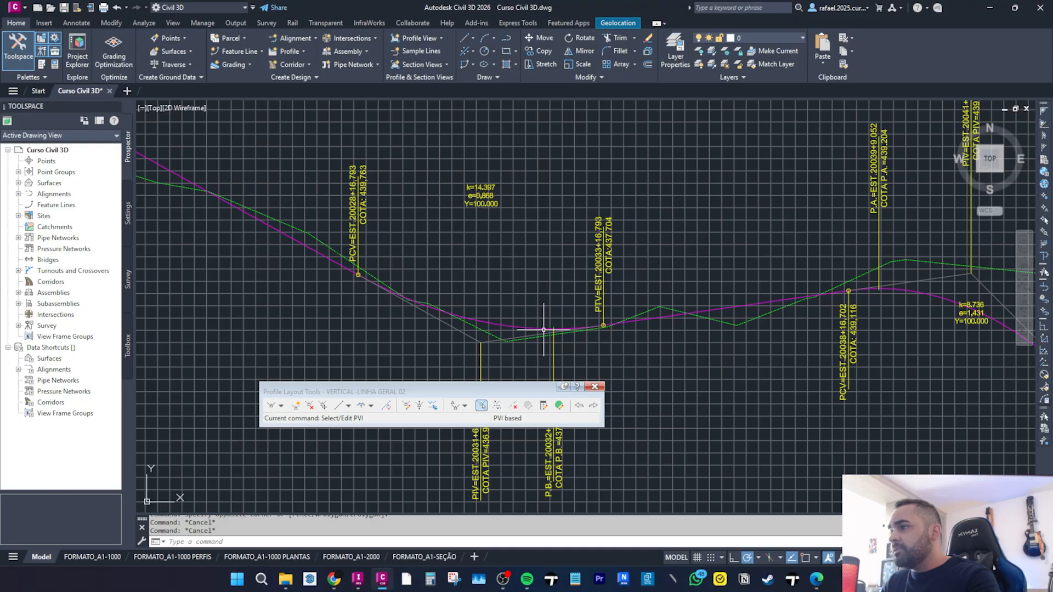
{"action": "left_click", "coordinate": [550, 328]}
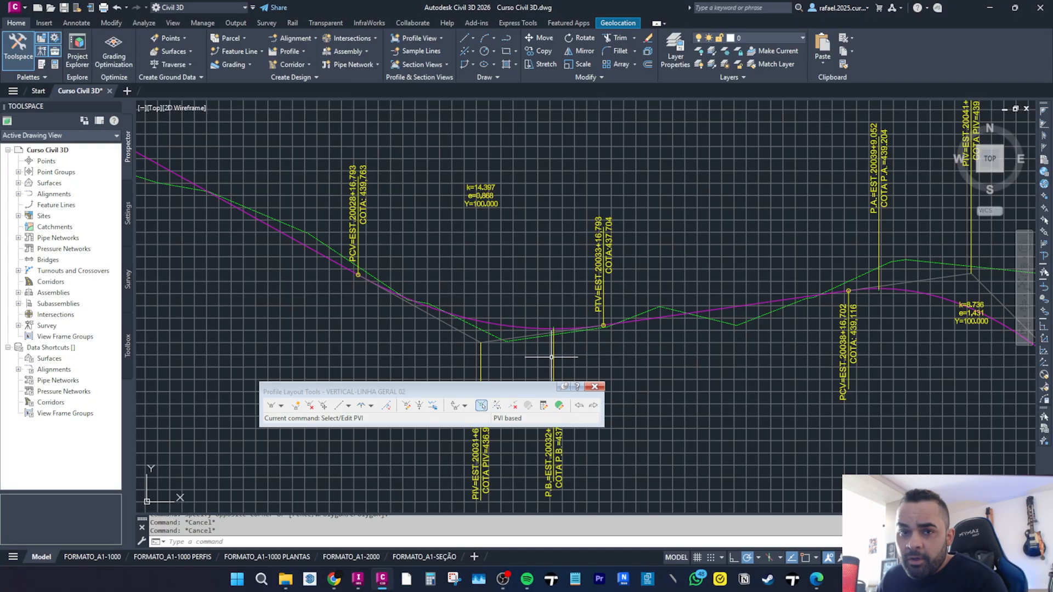
{"action": "scroll", "coordinate": [544, 306], "scroll_direction": "down", "scroll_amount": 2}
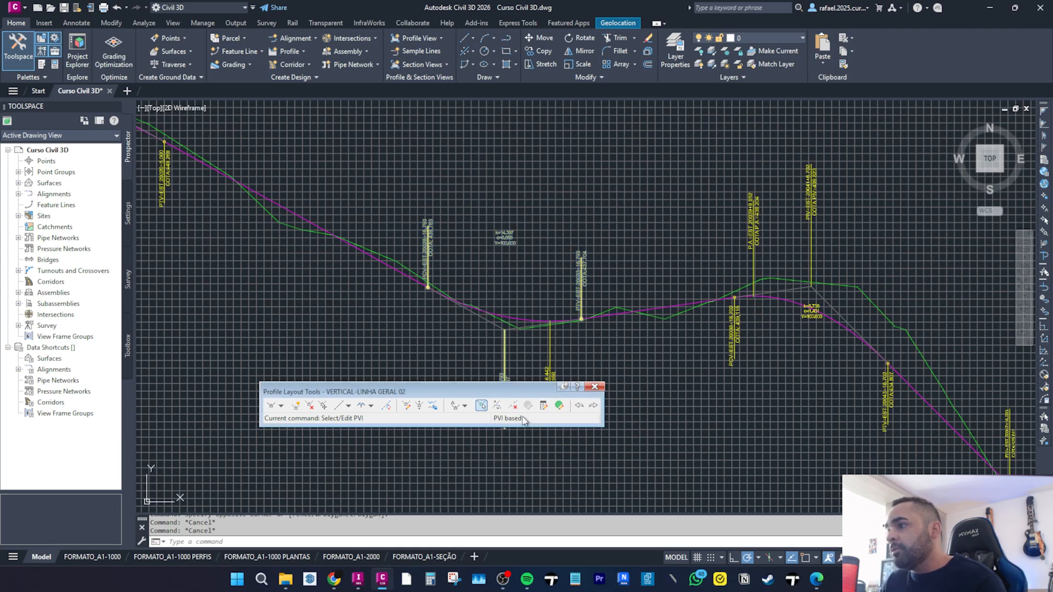
Open the layout parameters for the sag PVI and set its grade in to -5.5% and grade out to 1.4%.
{"action": "left_click", "coordinate": [544, 407]}
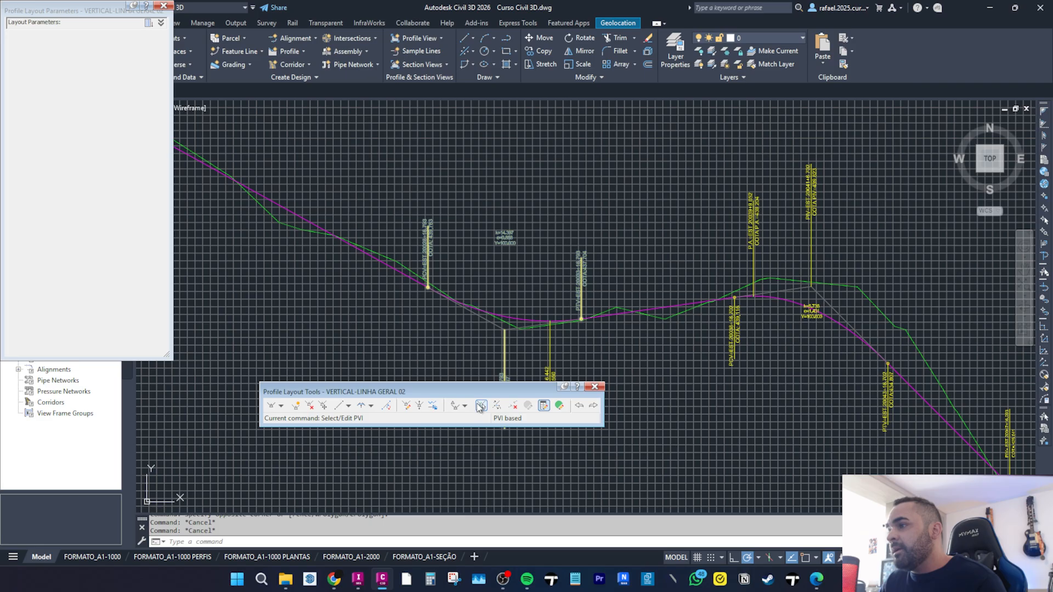
{"action": "left_click", "coordinate": [483, 406]}
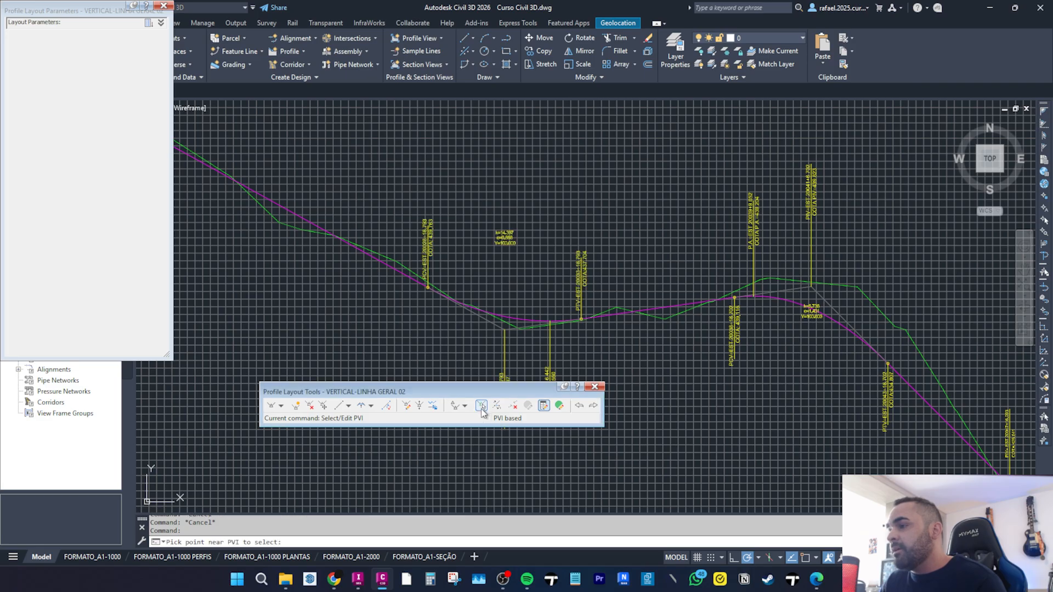
{"action": "left_click", "coordinate": [551, 319]}
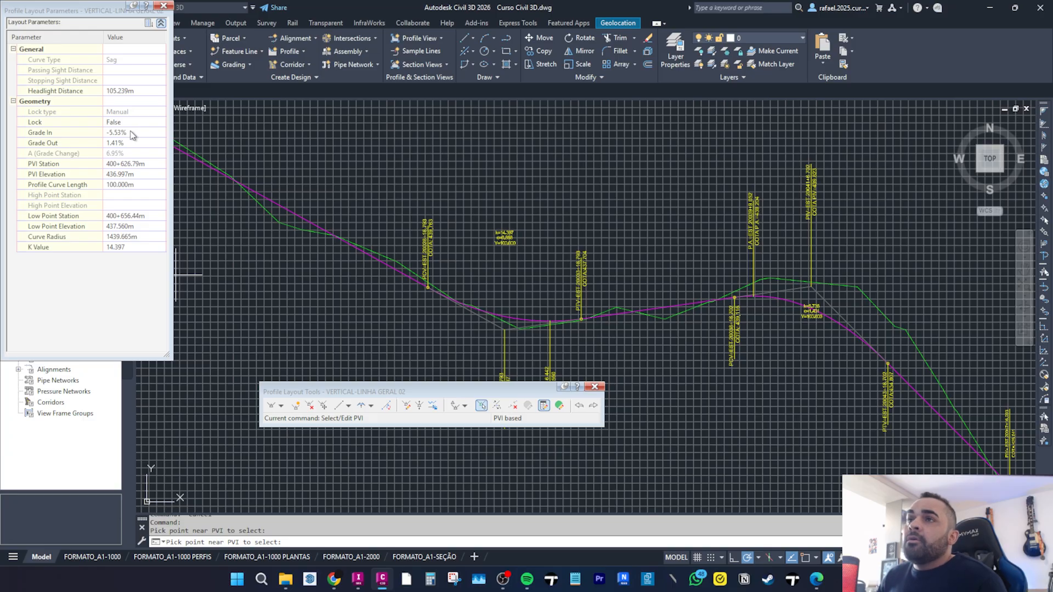
{"action": "left_click", "coordinate": [114, 134]}
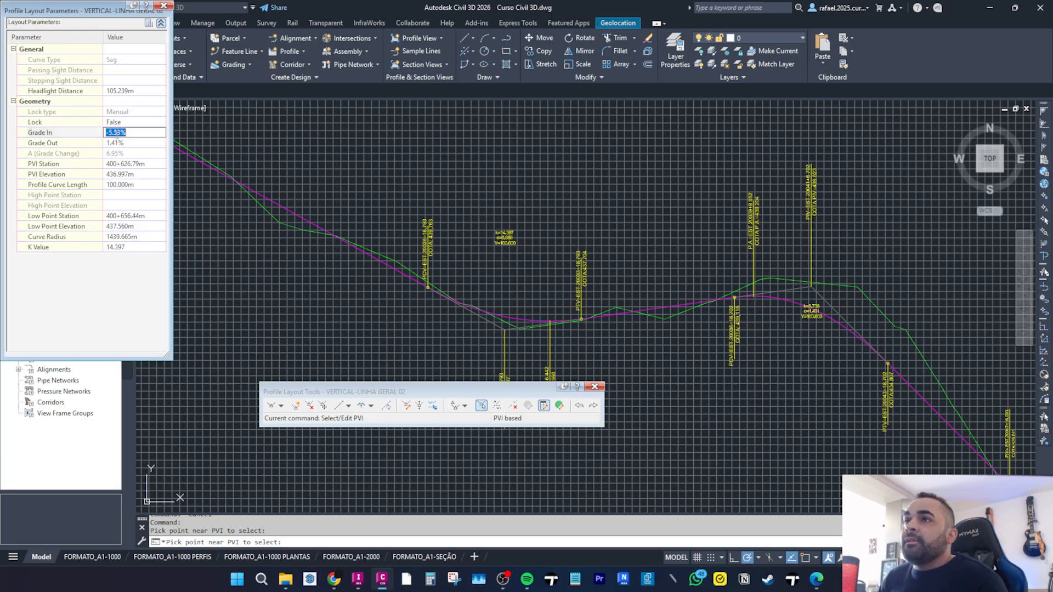
{"action": "type", "text": "-5.5"}
{"action": "key", "text": "Return"}
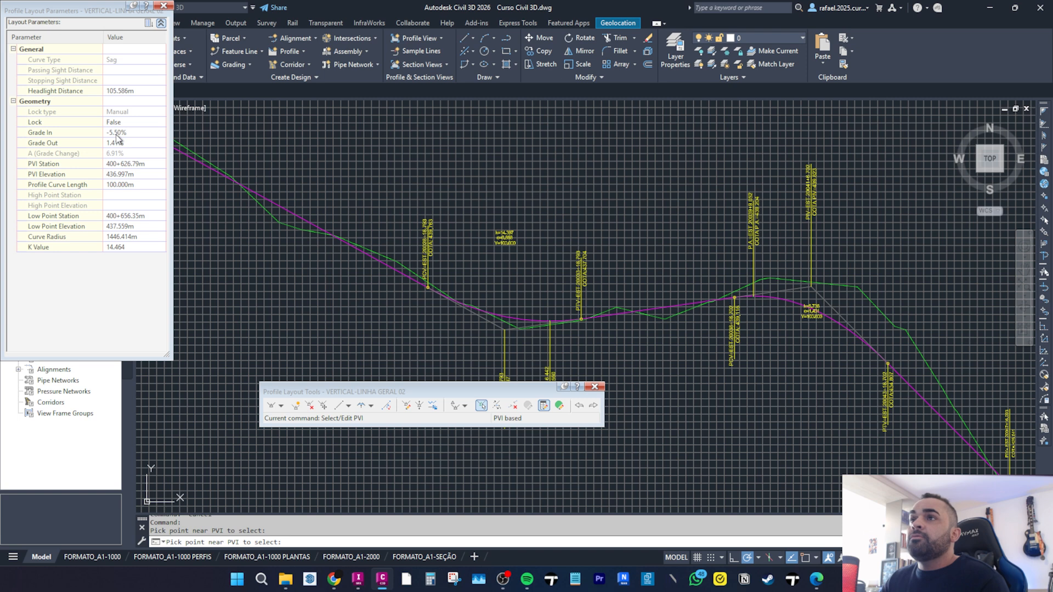
{"action": "left_click", "coordinate": [124, 143]}
{"action": "type", "text": "1."}
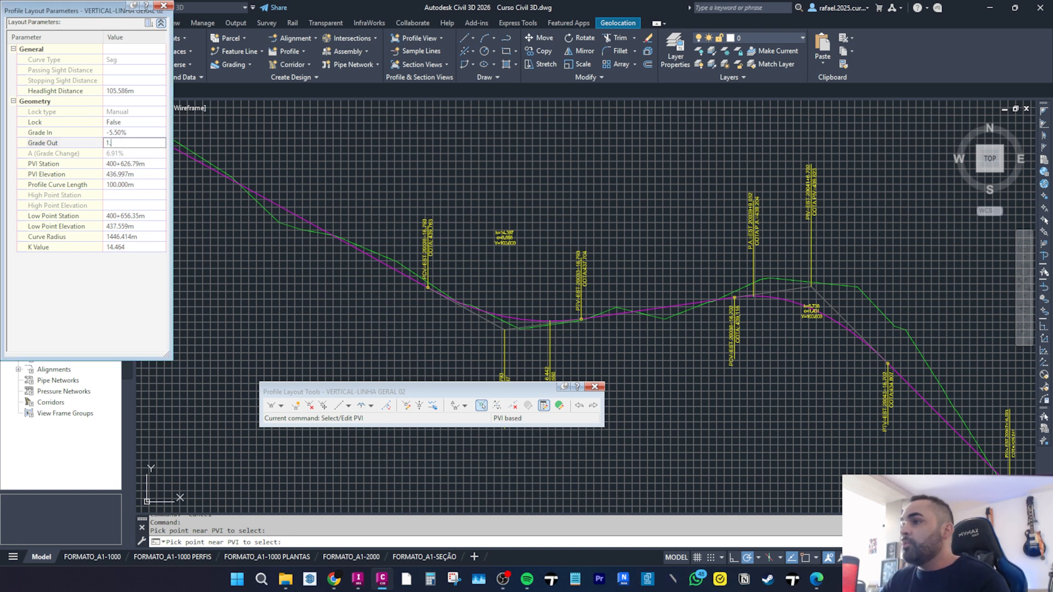
{"action": "type", "text": "4"}
{"action": "key", "text": "Return"}
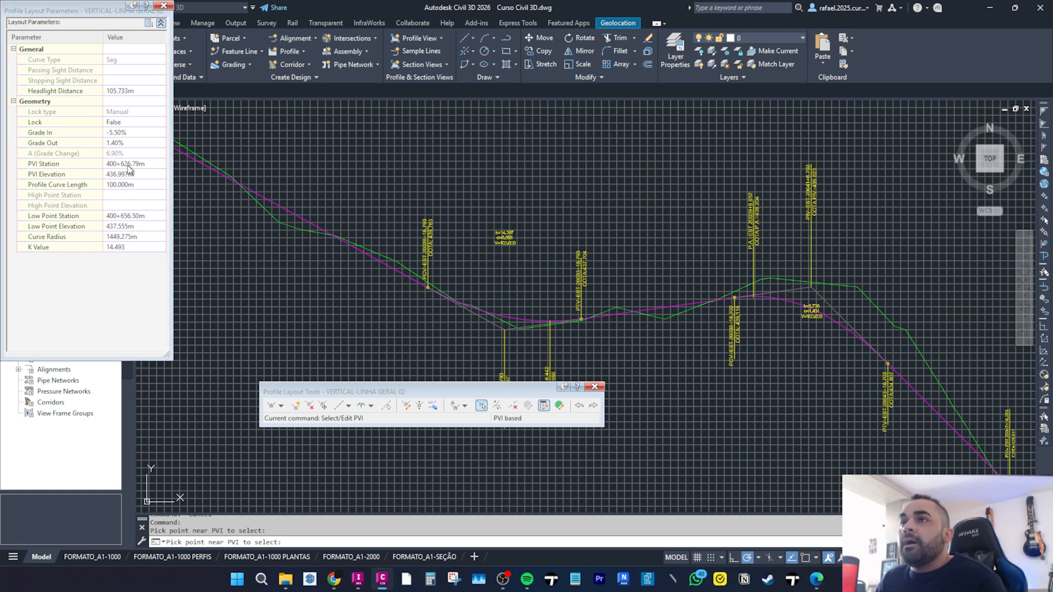
Set the sag PVI station to 400+625 m.
{"action": "left_click", "coordinate": [125, 164]}
{"action": "middle_click_drag", "start_coordinate": [545, 307], "coordinate": [538, 138]}
{"action": "scroll", "coordinate": [493, 323], "scroll_direction": "up", "scroll_amount": 5}
{"action": "scroll", "coordinate": [519, 310], "scroll_direction": "down", "scroll_amount": 5}
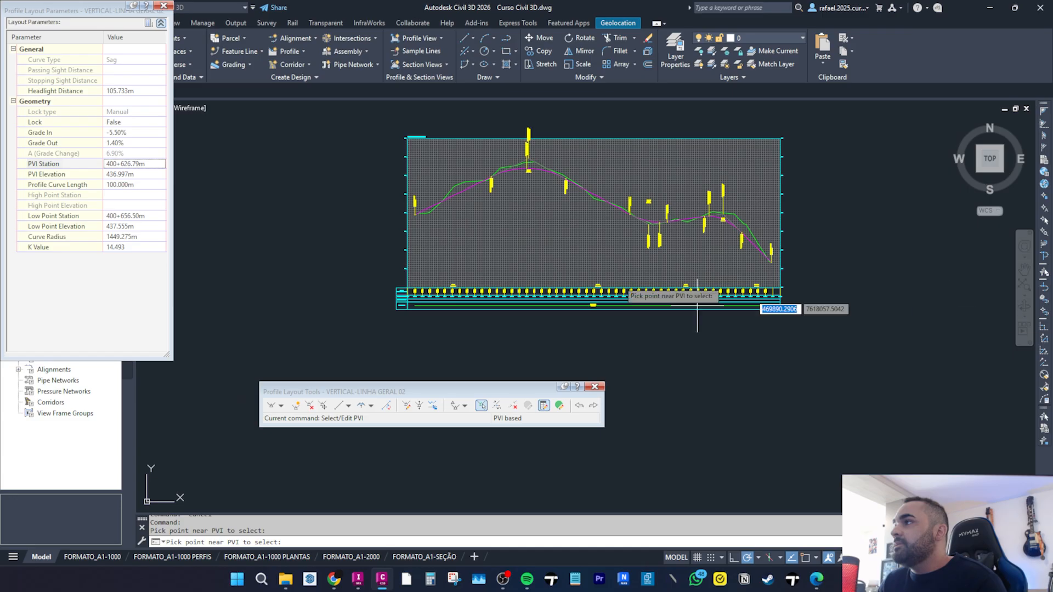
{"action": "scroll", "coordinate": [713, 215], "scroll_direction": "up", "scroll_amount": 6}
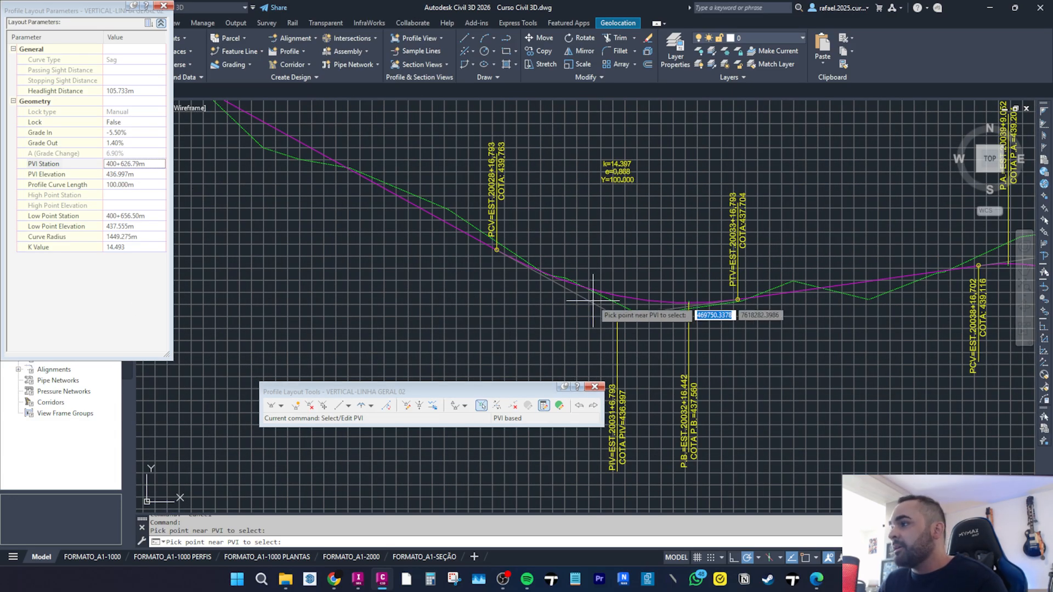
{"action": "scroll", "coordinate": [595, 285], "scroll_direction": "up", "scroll_amount": 6}
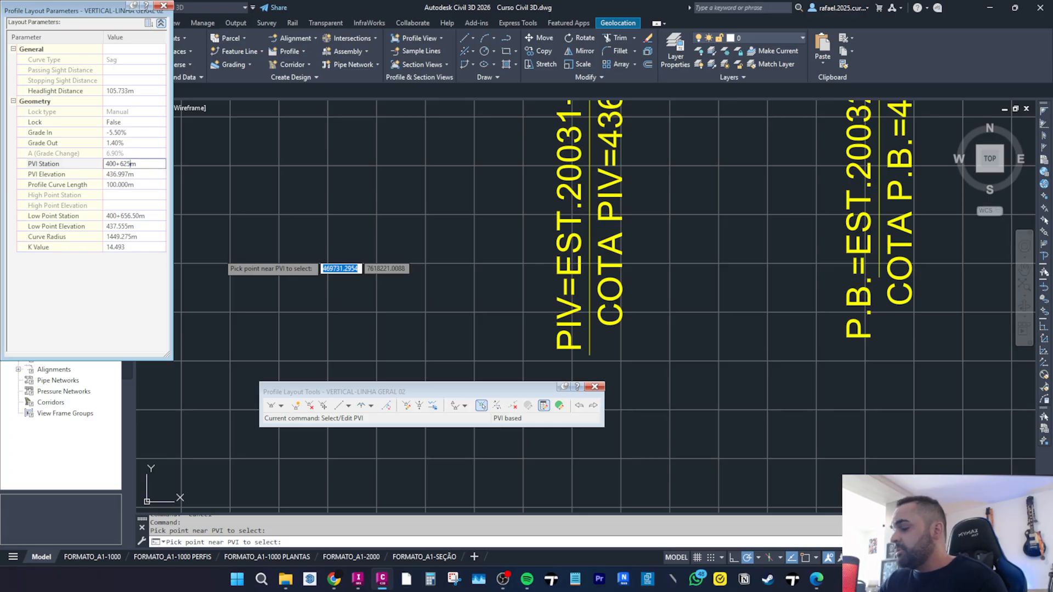
{"action": "key", "text": "Return"}
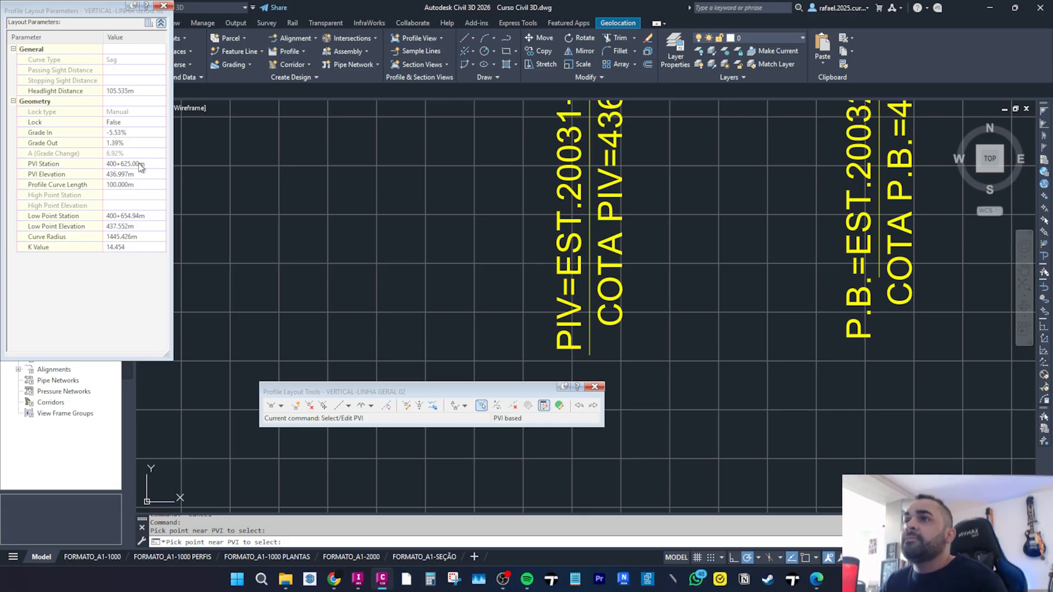
Set the sag PVI elevation to 437.000 m and its vertical curve length to 150 m.
{"action": "left_click", "coordinate": [112, 175]}
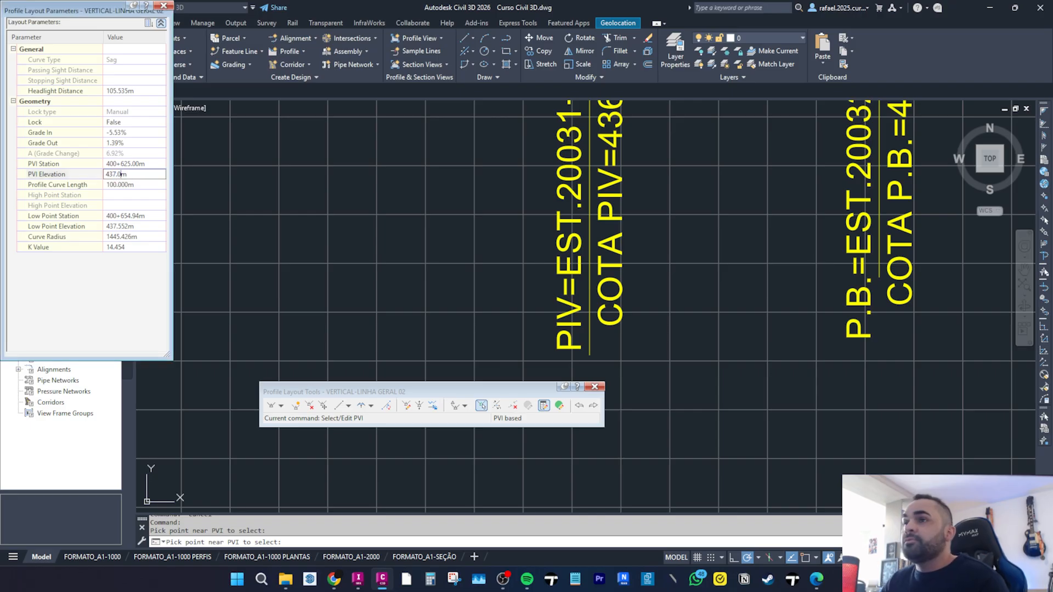
{"action": "key", "text": "Return"}
{"action": "left_click", "coordinate": [116, 186]}
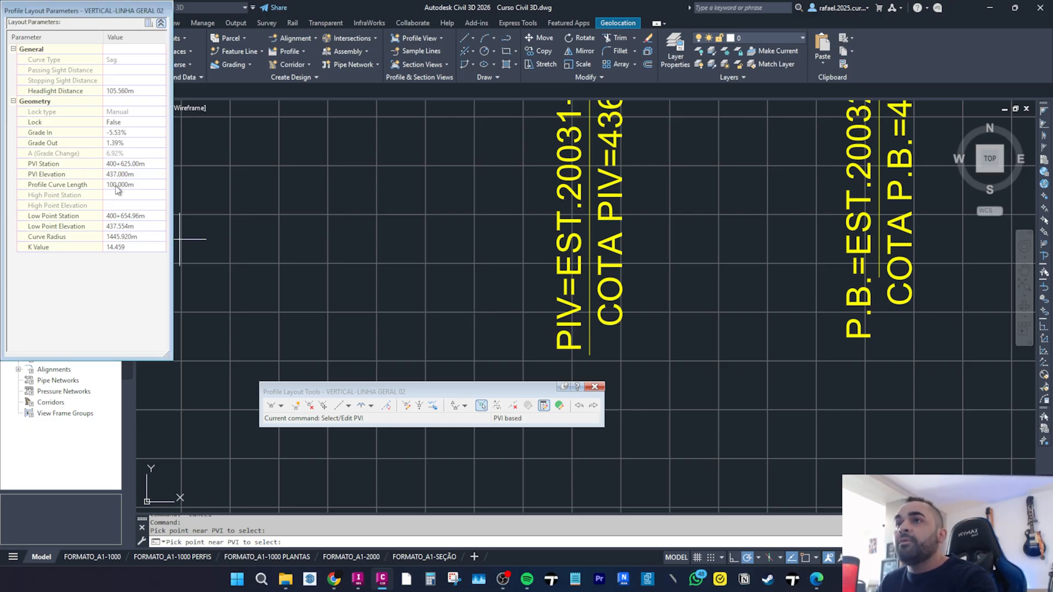
{"action": "type", "text": "150"}
{"action": "key", "text": "Return"}
{"action": "scroll", "coordinate": [527, 267], "scroll_direction": "down", "scroll_amount": 6}
{"action": "key", "text": "Escape"}
Examine the sag curve's labels and parameters on the profile.
{"action": "scroll", "coordinate": [560, 265], "scroll_direction": "down", "scroll_amount": 2}
{"action": "scroll", "coordinate": [562, 265], "scroll_direction": "up", "scroll_amount": 2}
{"action": "scroll", "coordinate": [351, 176], "scroll_direction": "up", "scroll_amount": 2}
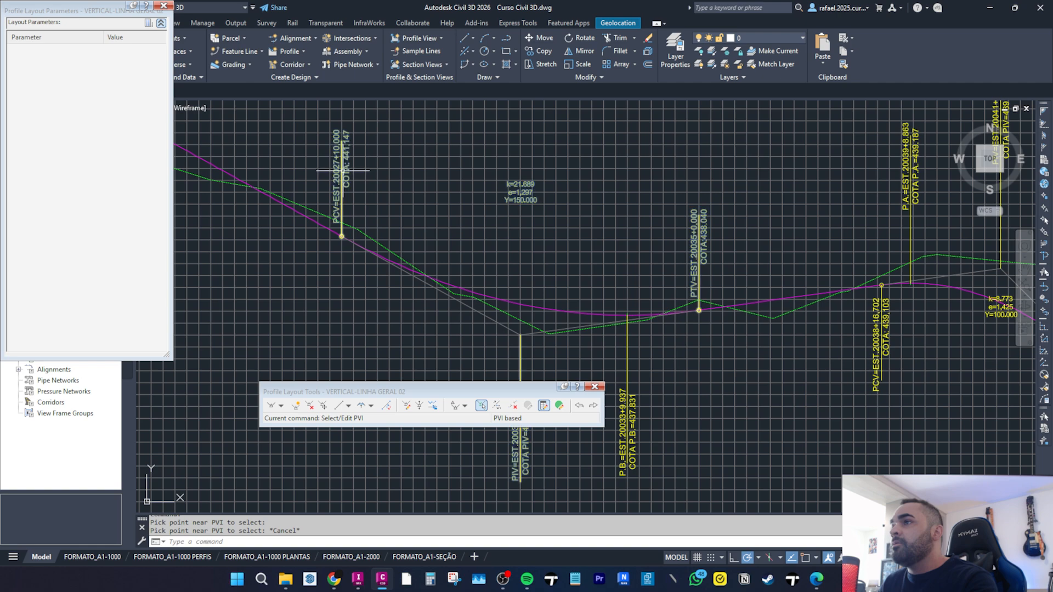
{"action": "scroll", "coordinate": [371, 193], "scroll_direction": "up", "scroll_amount": 3}
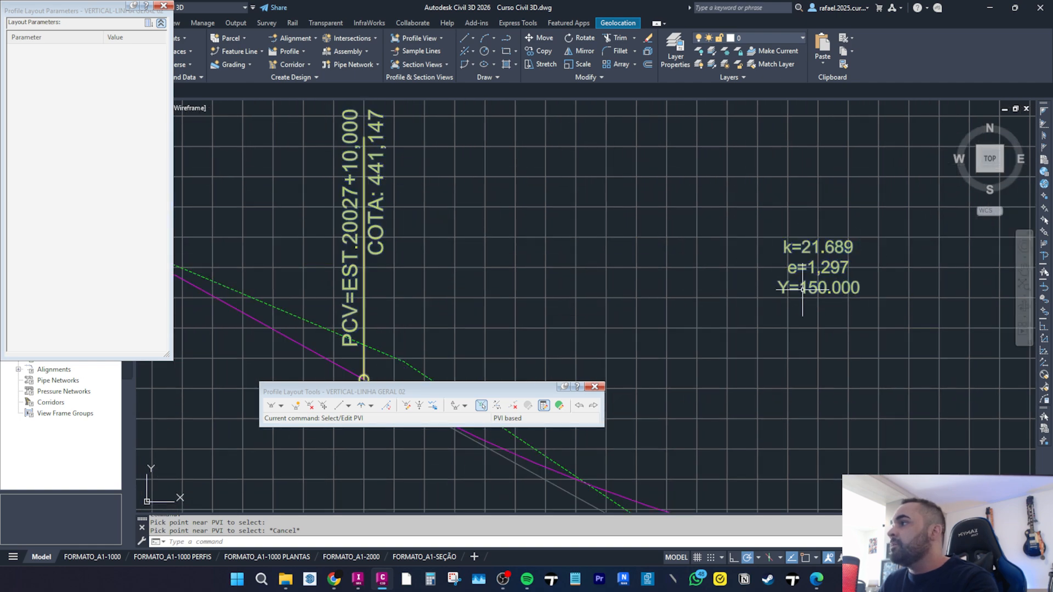
Select the crest PVI and set its grade in to 1.4% and grade out to -10%.
{"action": "scroll", "coordinate": [803, 288], "scroll_direction": "down", "scroll_amount": 3}
{"action": "middle_click_drag", "start_coordinate": [607, 183], "coordinate": [521, 137]}
{"action": "middle_click_drag", "start_coordinate": [576, 341], "coordinate": [554, 269]}
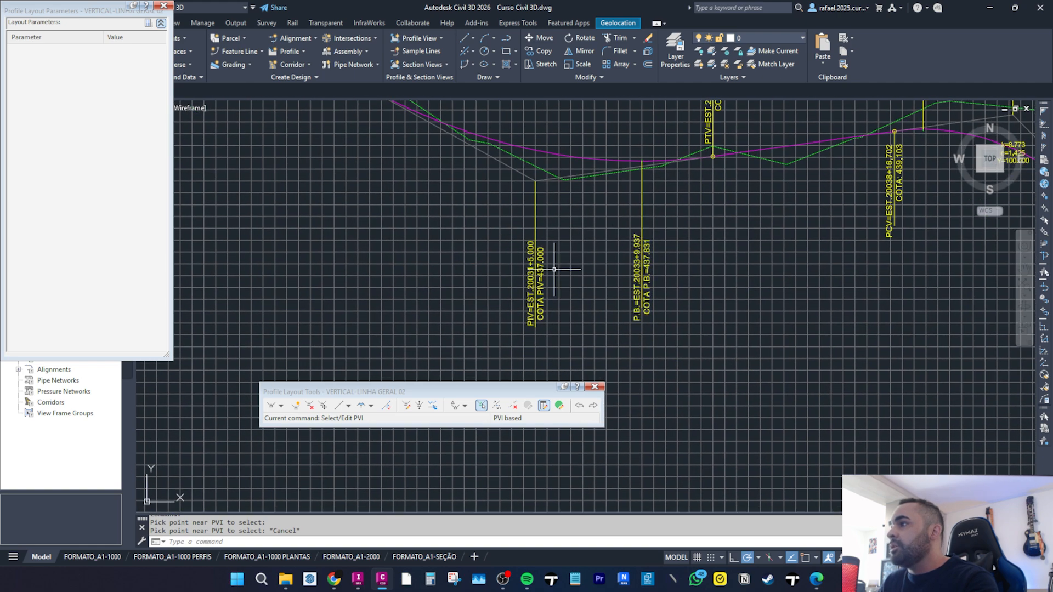
{"action": "scroll", "coordinate": [552, 215], "scroll_direction": "down", "scroll_amount": 3}
{"action": "middle_click_drag", "start_coordinate": [639, 207], "coordinate": [447, 279]}
{"action": "scroll", "coordinate": [562, 278], "scroll_direction": "up", "scroll_amount": 2}
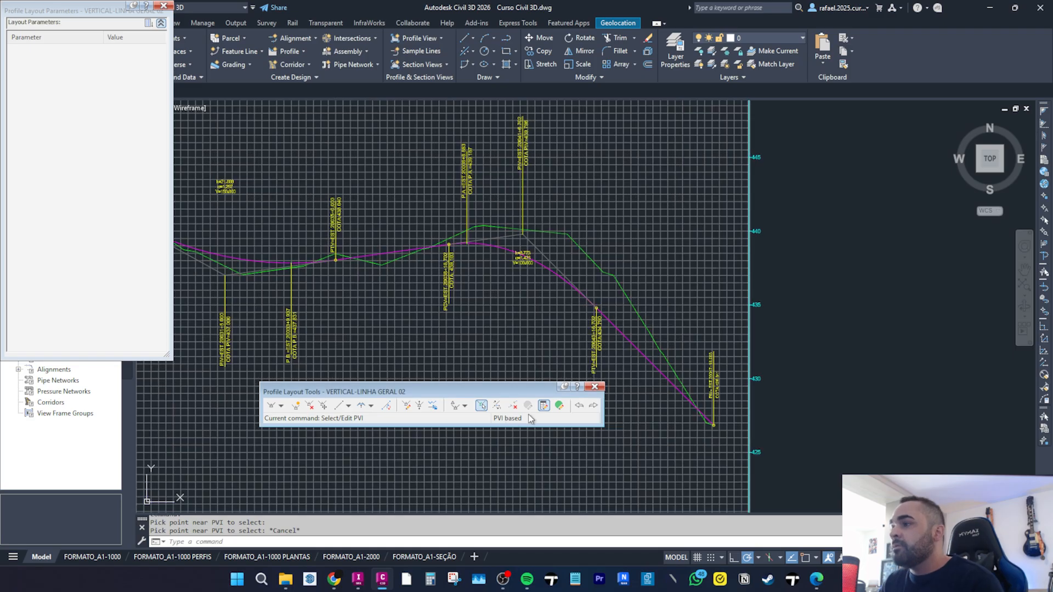
{"action": "left_click", "coordinate": [485, 407]}
{"action": "left_click", "coordinate": [519, 254]}
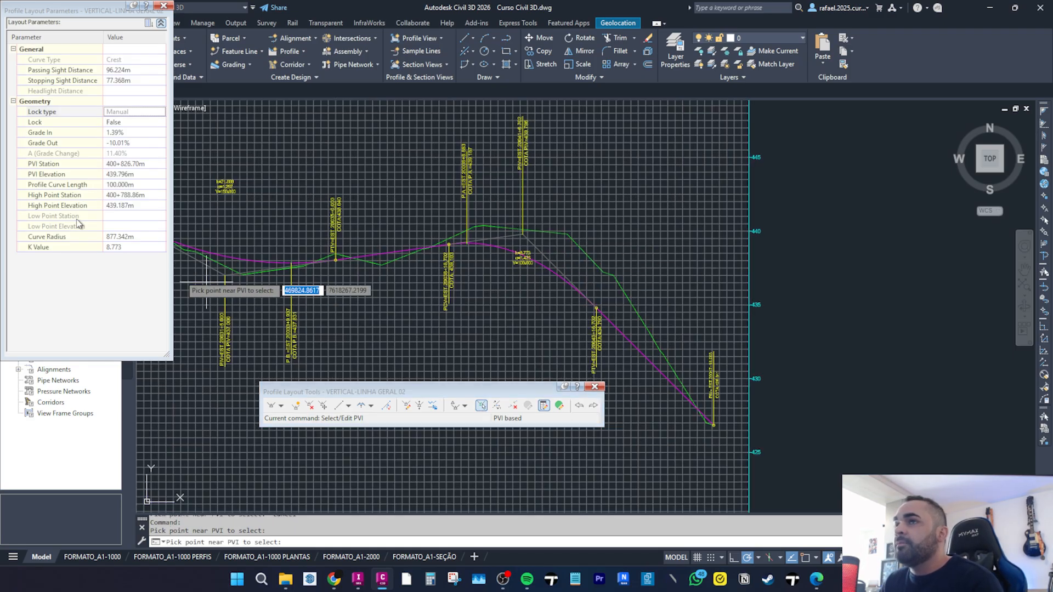
{"action": "left_click", "coordinate": [120, 133]}
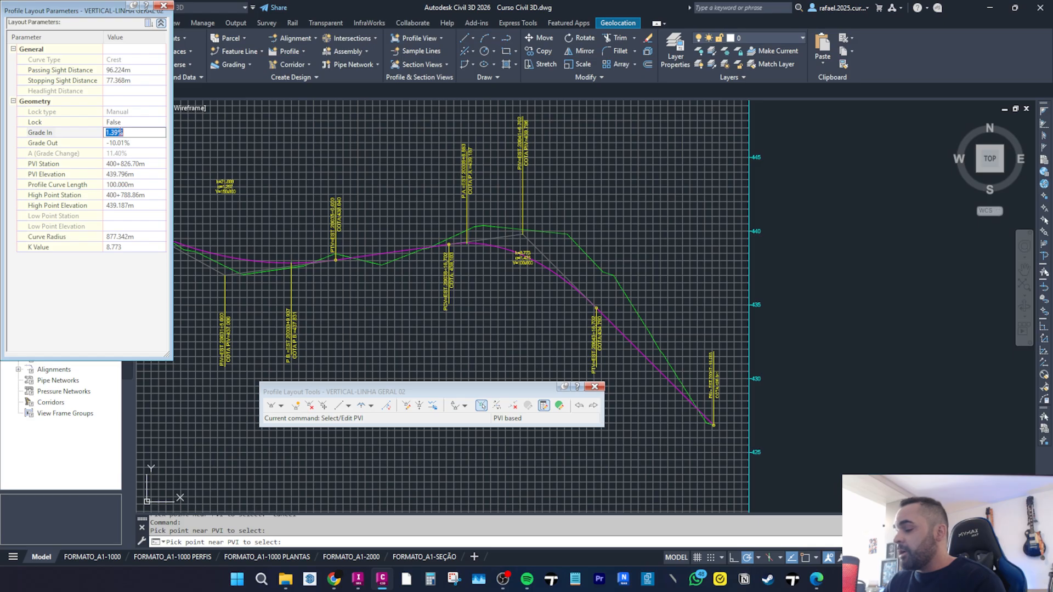
{"action": "type", "text": "1.4"}
{"action": "key", "text": "Return"}
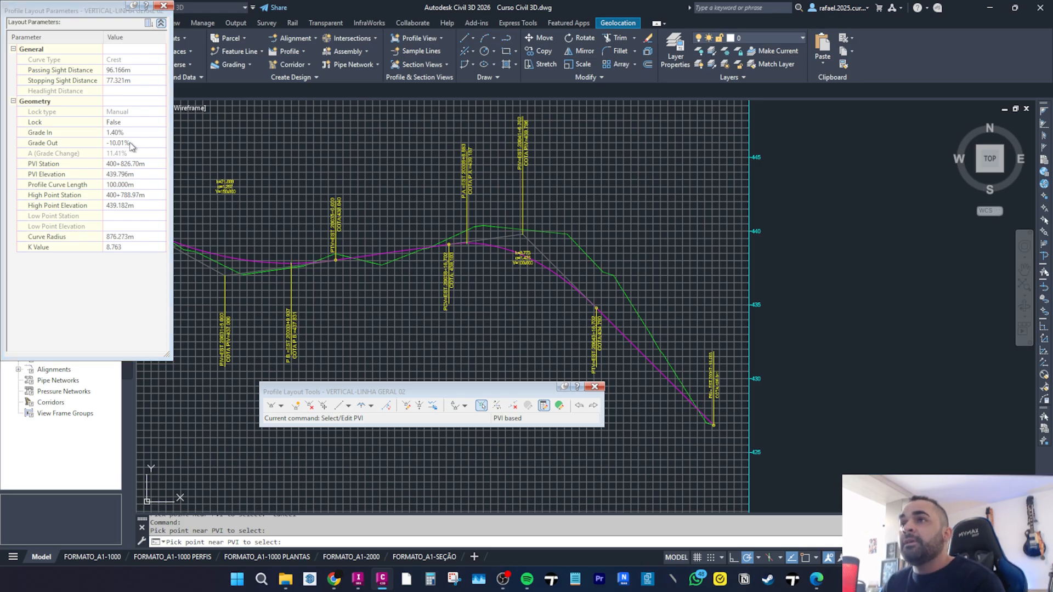
{"action": "left_click", "coordinate": [131, 144]}
{"action": "type", "text": "-10"}
{"action": "key", "text": "Return"}
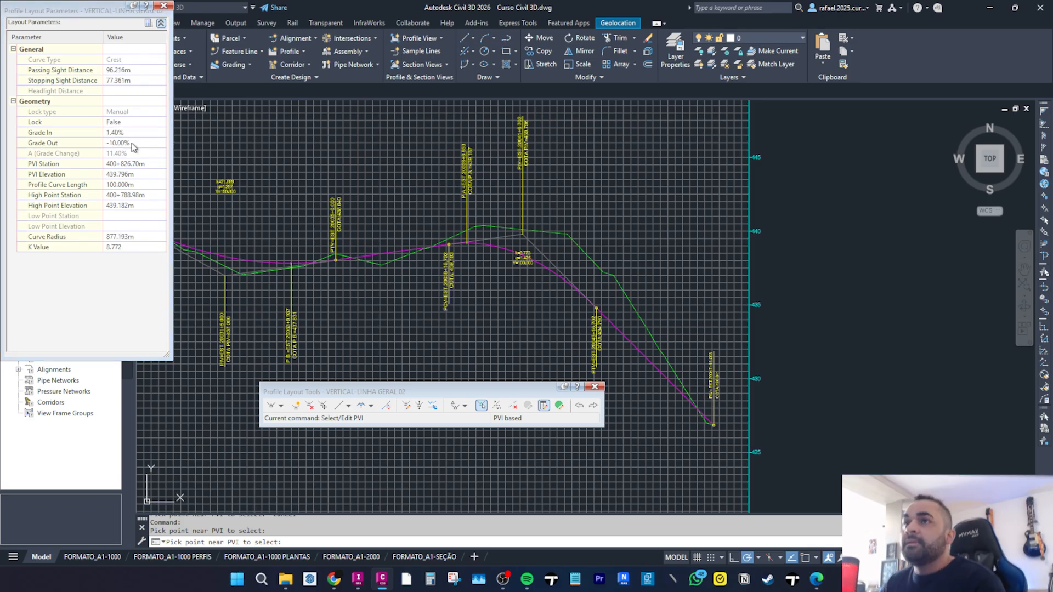
Set the crest PVI station to 400+825 m.
{"action": "scroll", "coordinate": [603, 356], "scroll_direction": "up", "scroll_amount": 4}
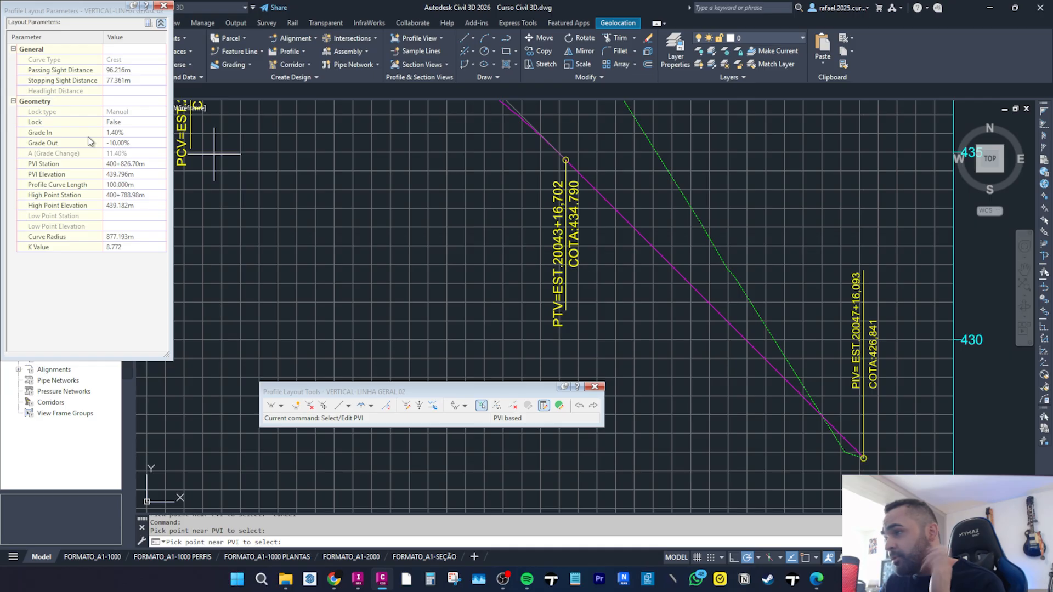
{"action": "scroll", "coordinate": [236, 186], "scroll_direction": "down", "scroll_amount": 5}
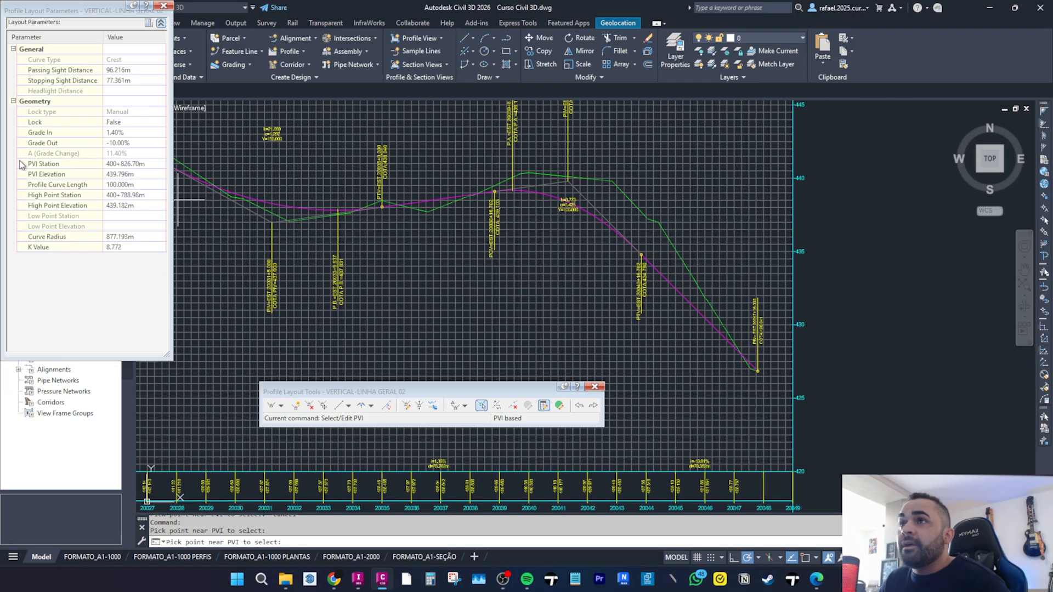
{"action": "scroll", "coordinate": [430, 241], "scroll_direction": "up", "scroll_amount": 4}
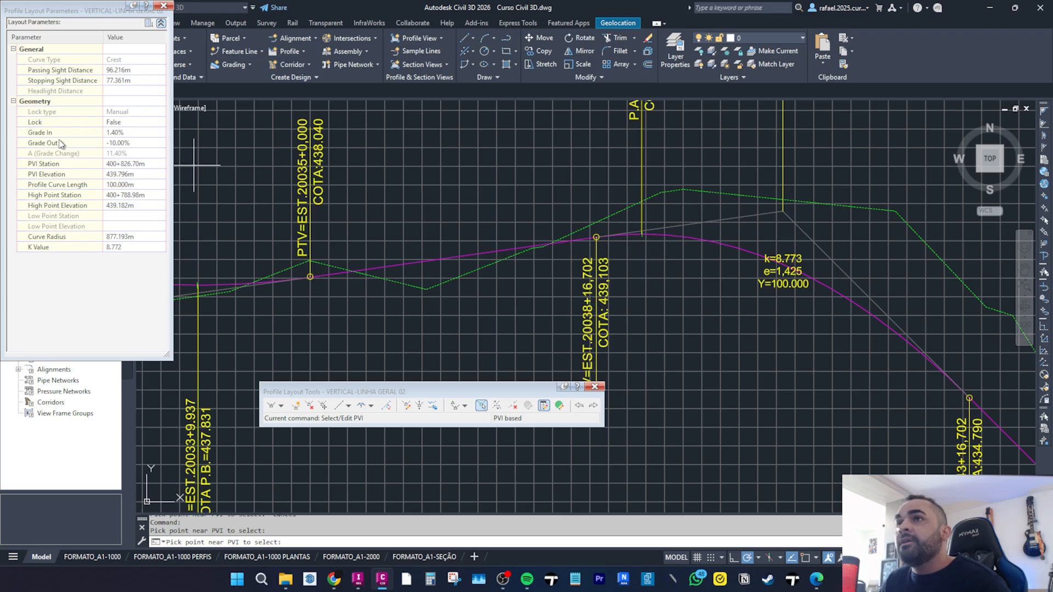
{"action": "middle_click_drag", "start_coordinate": [841, 303], "coordinate": [535, 197]}
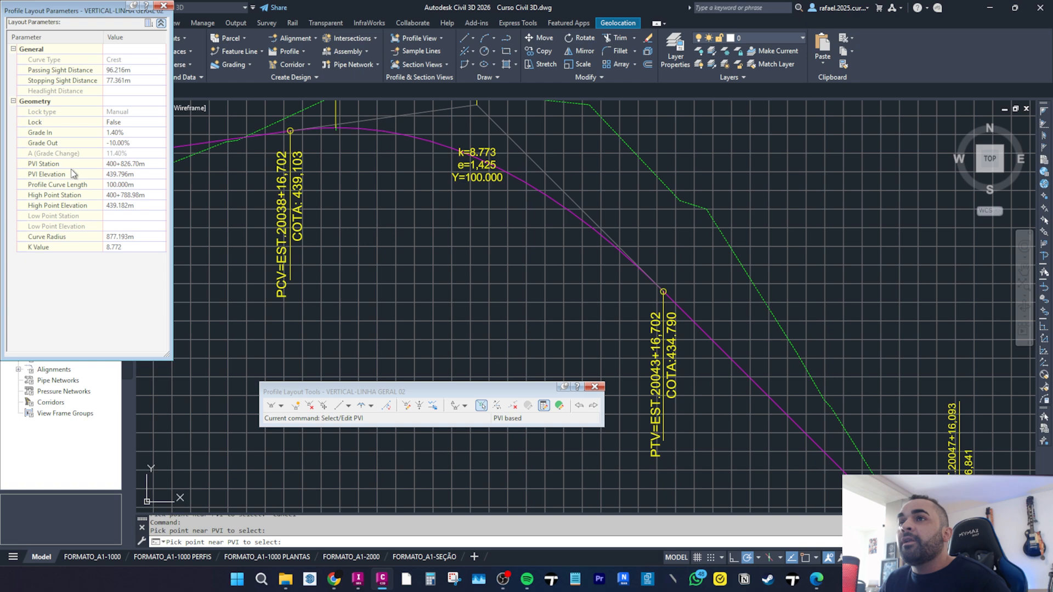
{"action": "scroll", "coordinate": [266, 210], "scroll_direction": "down", "scroll_amount": 6}
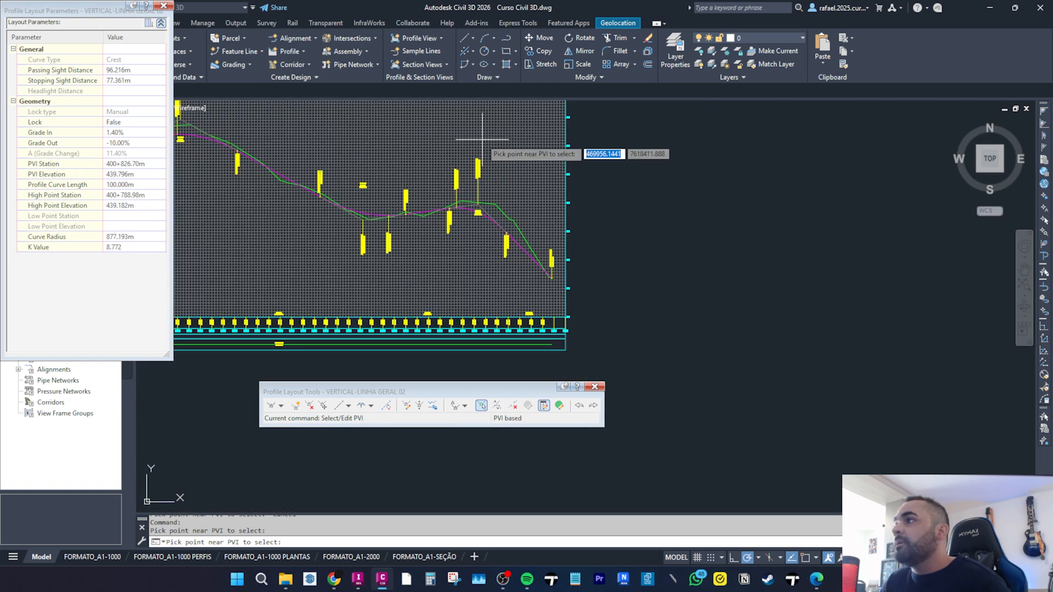
{"action": "scroll", "coordinate": [277, 179], "scroll_direction": "up", "scroll_amount": 8}
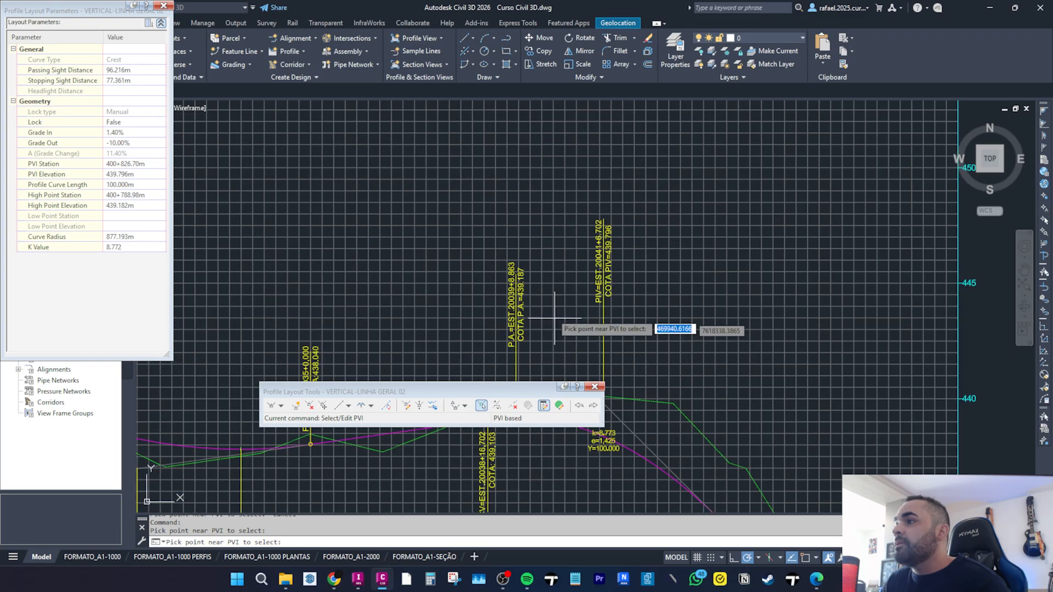
{"action": "scroll", "coordinate": [496, 163], "scroll_direction": "up", "scroll_amount": 4}
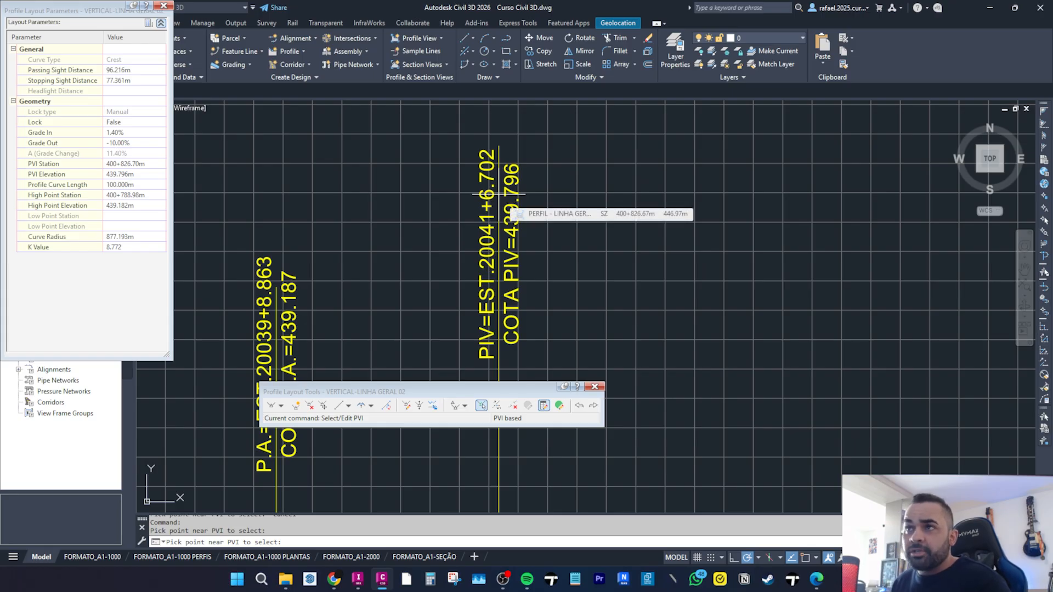
{"action": "left_click", "coordinate": [125, 164]}
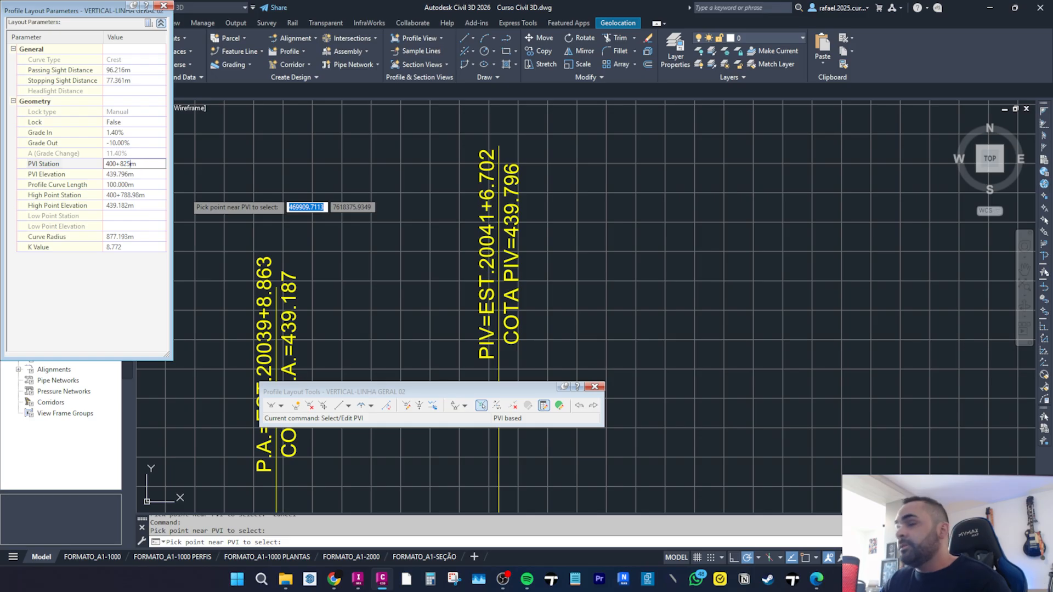
{"action": "key", "text": "Return"}
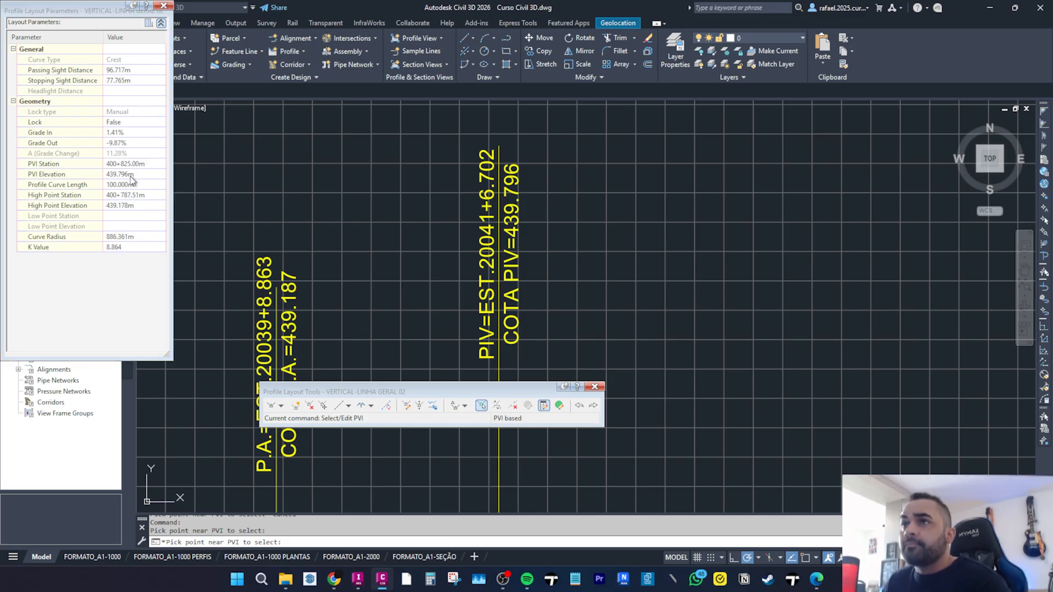
Set the crest PVI elevation to 439.8 m and its vertical curve length to 150 m.
{"action": "left_click", "coordinate": [131, 175]}
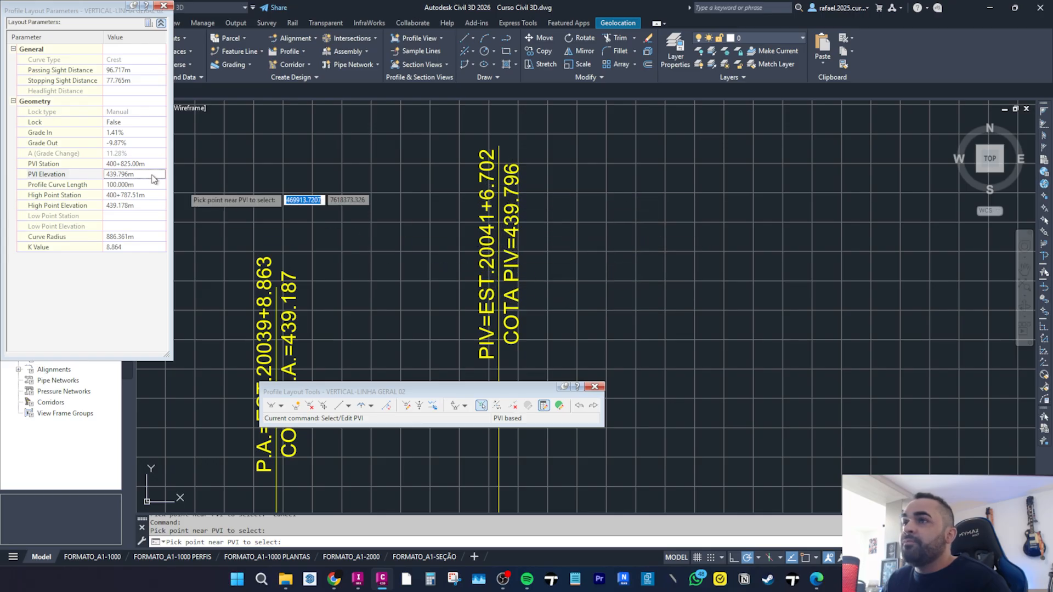
{"action": "left_click", "coordinate": [120, 174]}
{"action": "type", "text": "439.8"}
{"action": "key", "text": "Return"}
{"action": "left_click", "coordinate": [130, 185]}
{"action": "type", "text": "150"}
{"action": "key", "text": "Return"}
{"action": "scroll", "coordinate": [474, 244], "scroll_direction": "down", "scroll_amount": 5}
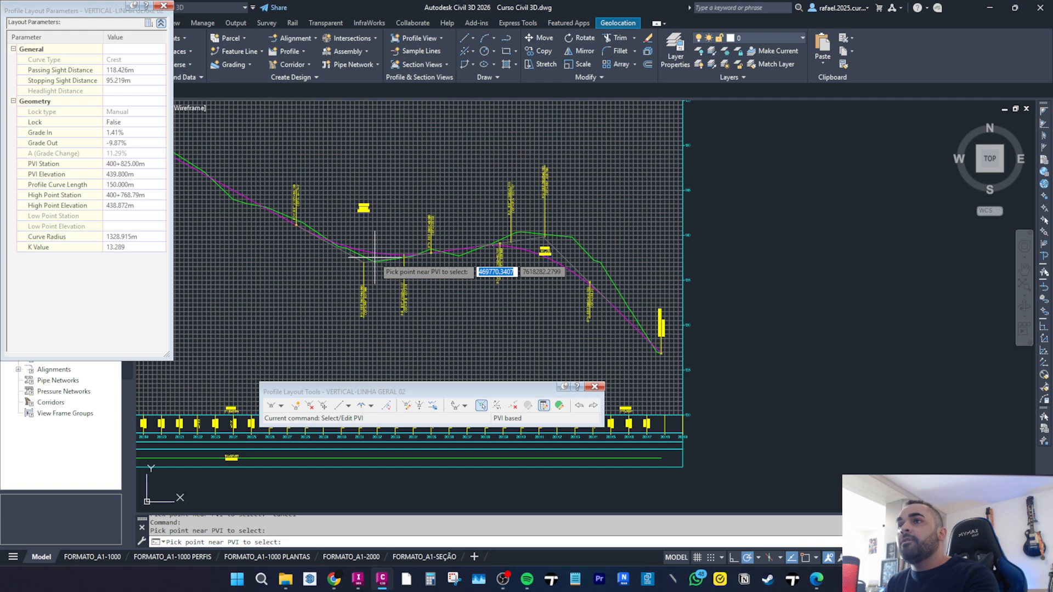
{"action": "key", "text": "Escape"}
Examine the crest vertical curve's labels along the profile, then close the profile layout tools.
{"action": "scroll", "coordinate": [411, 297], "scroll_direction": "up", "scroll_amount": 5}
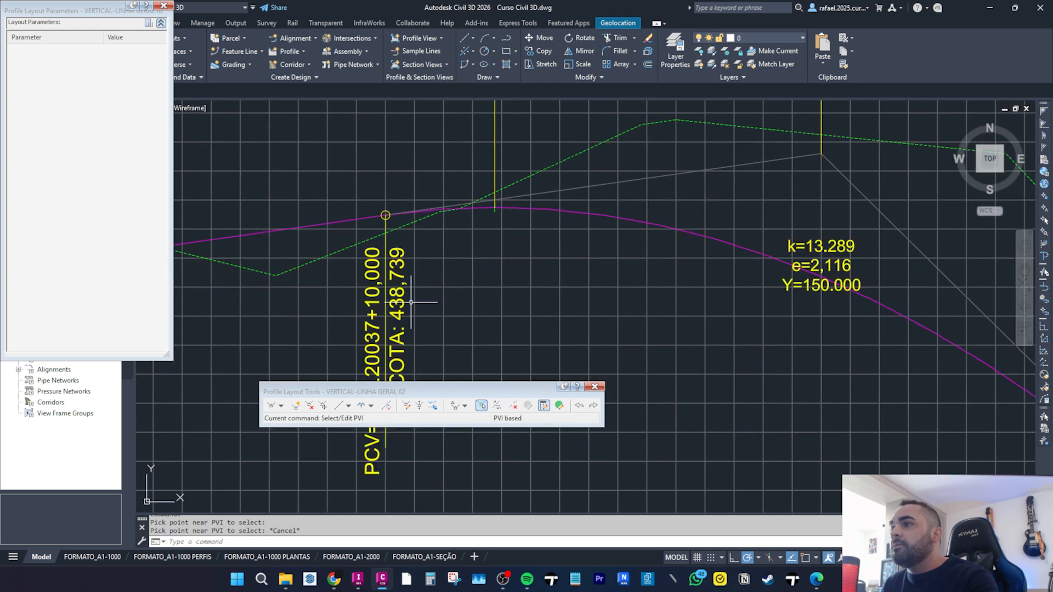
{"action": "scroll", "coordinate": [373, 325], "scroll_direction": "down", "scroll_amount": 3}
{"action": "scroll", "coordinate": [377, 313], "scroll_direction": "up", "scroll_amount": 3}
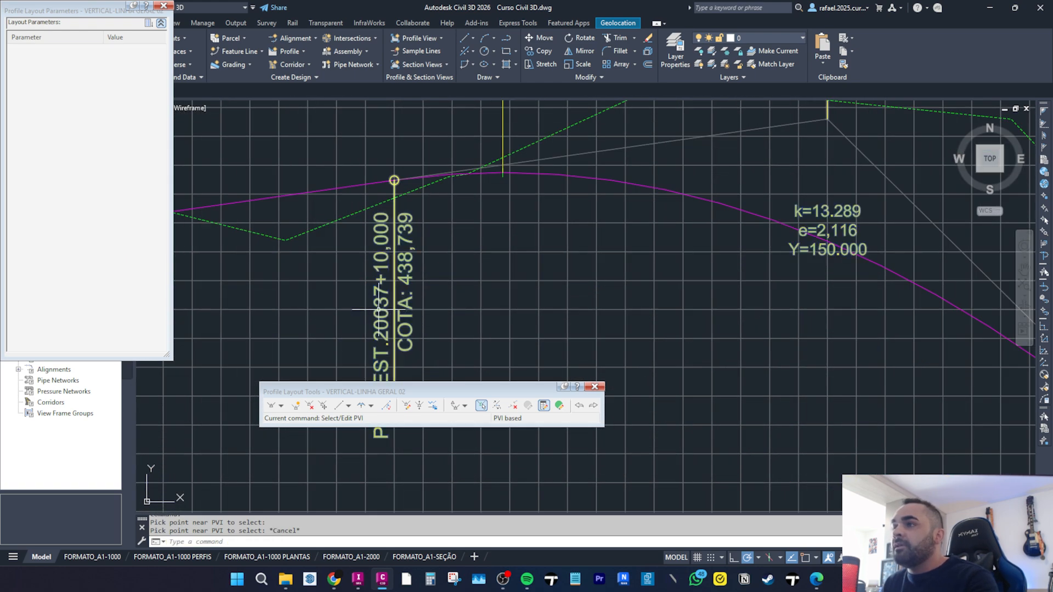
{"action": "scroll", "coordinate": [373, 252], "scroll_direction": "down", "scroll_amount": 5}
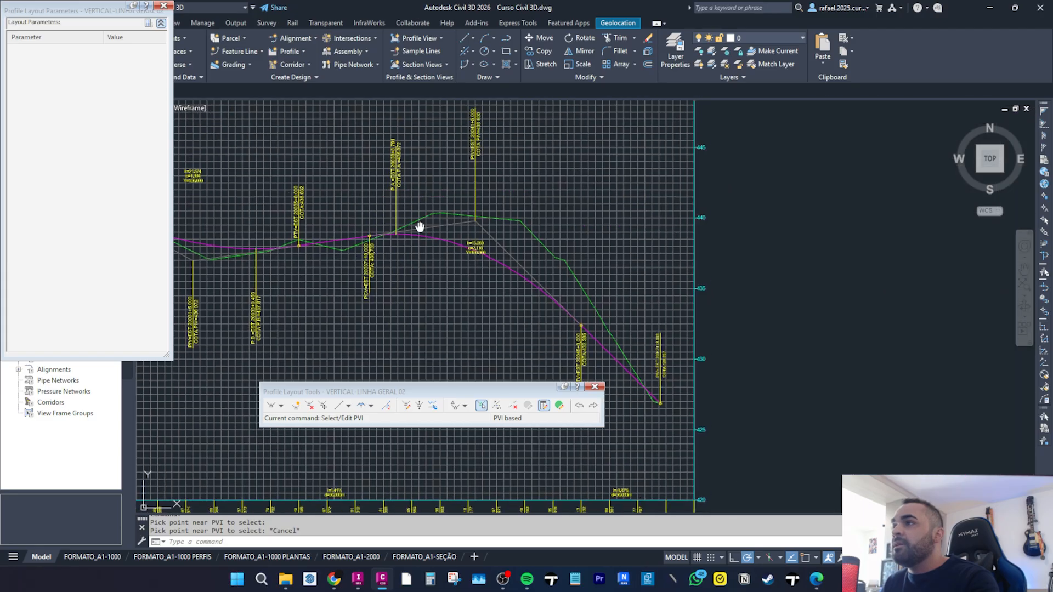
{"action": "scroll", "coordinate": [437, 207], "scroll_direction": "up", "scroll_amount": 6}
{"action": "scroll", "coordinate": [455, 272], "scroll_direction": "up", "scroll_amount": 3}
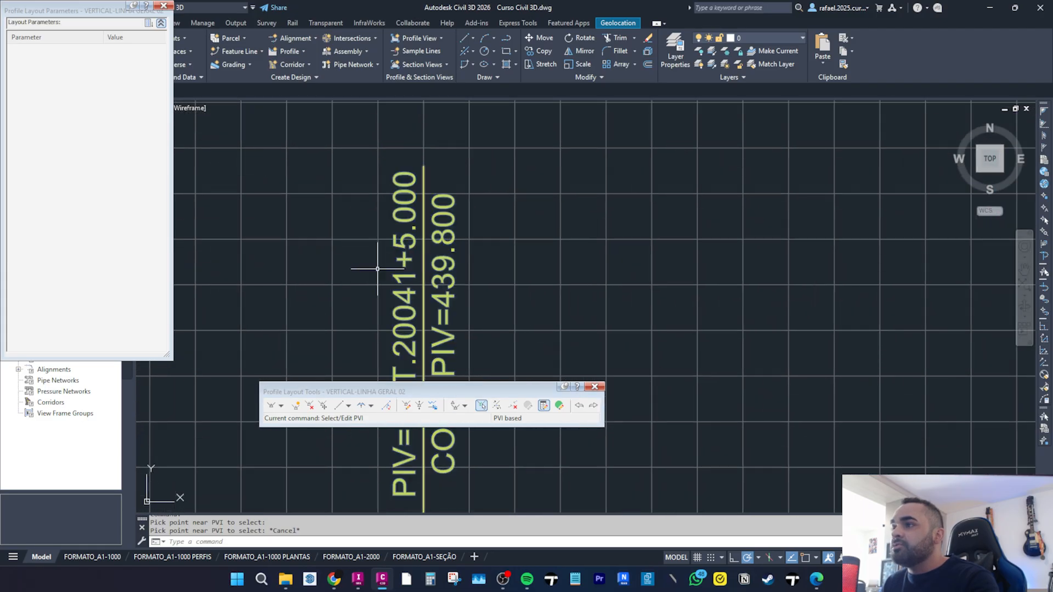
{"action": "scroll", "coordinate": [443, 306], "scroll_direction": "down", "scroll_amount": 7}
{"action": "scroll", "coordinate": [443, 307], "scroll_direction": "up", "scroll_amount": 5}
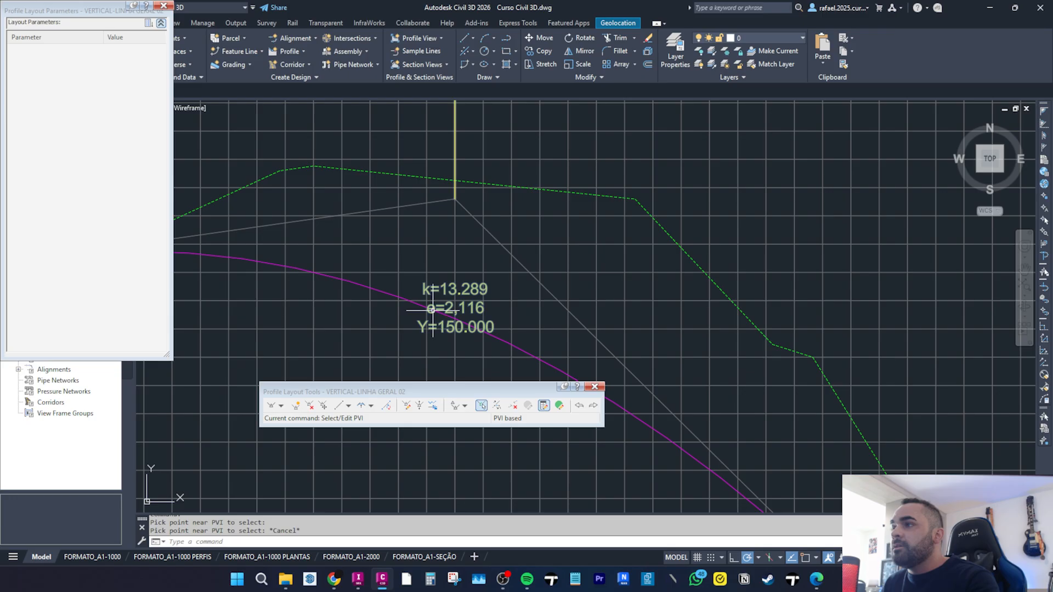
{"action": "scroll", "coordinate": [455, 312], "scroll_direction": "down", "scroll_amount": 6}
{"action": "scroll", "coordinate": [455, 312], "scroll_direction": "down", "scroll_amount": 3}
{"action": "middle_click_drag", "start_coordinate": [478, 302], "coordinate": [705, 289]}
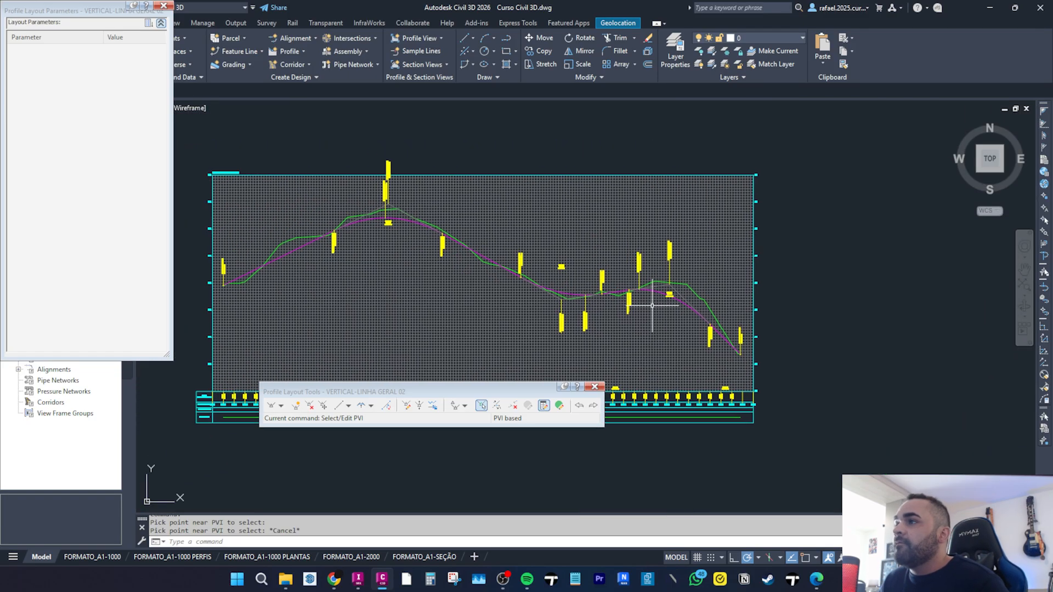
{"action": "left_click", "coordinate": [594, 387]}
{"action": "scroll", "coordinate": [477, 322], "scroll_direction": "down", "scroll_amount": 5}
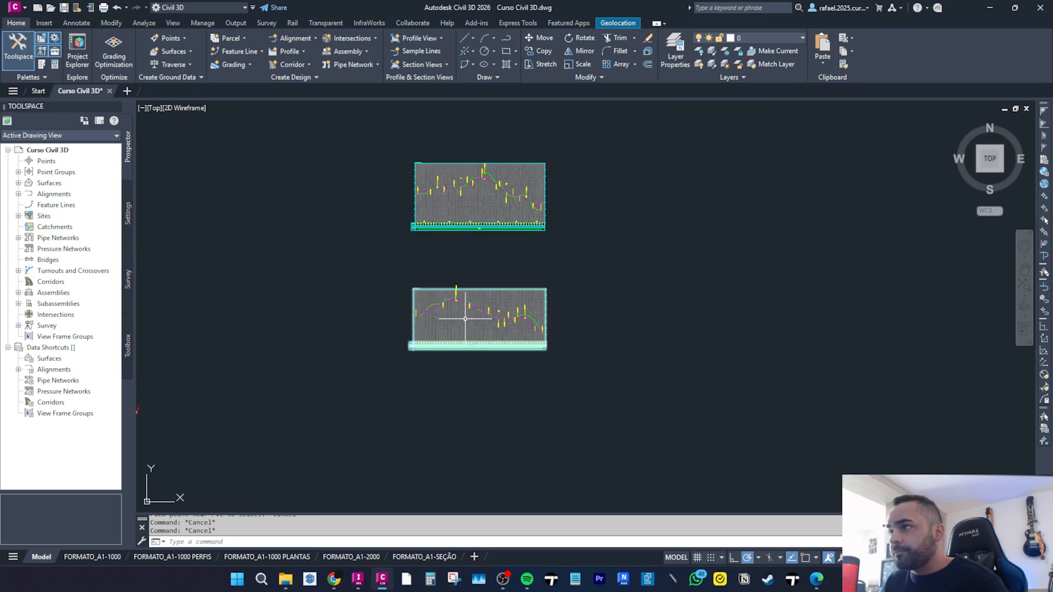
{"action": "middle_click_drag", "start_coordinate": [567, 509], "coordinate": [635, 508]}
{"action": "left_click", "coordinate": [503, 580]}
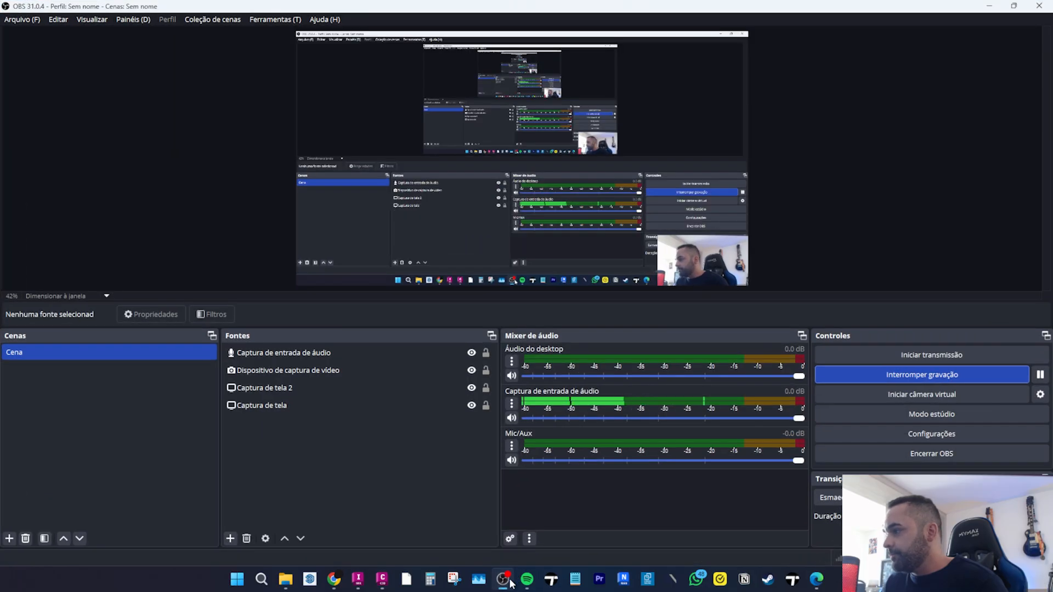
{"action": "left_click", "coordinate": [503, 580]}
{"action": "scroll", "coordinate": [572, 327], "scroll_direction": "down", "scroll_amount": 2}
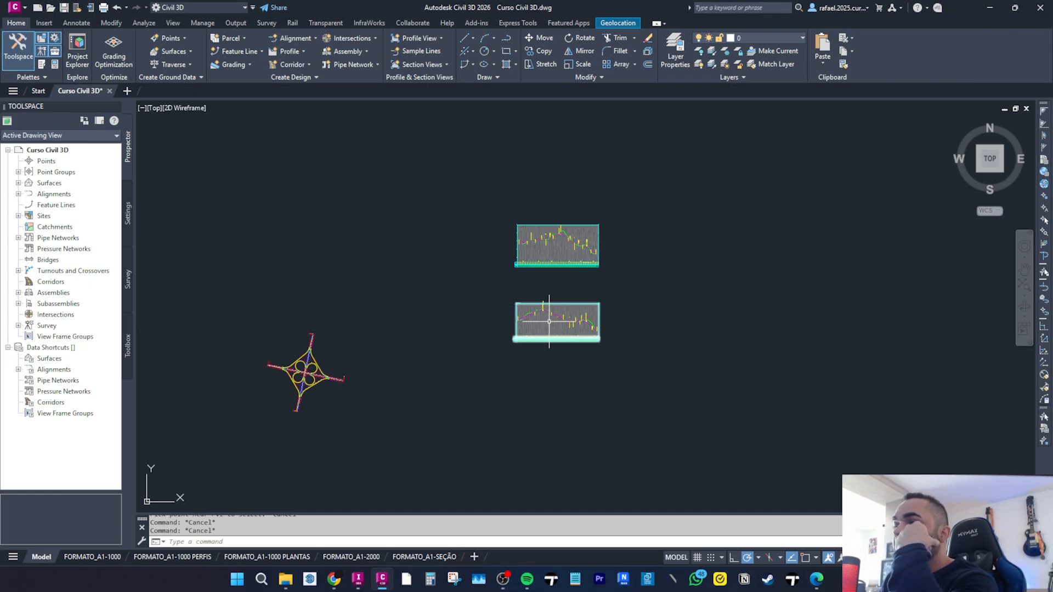
{"action": "scroll", "coordinate": [549, 322], "scroll_direction": "up", "scroll_amount": 5}
{"action": "scroll", "coordinate": [549, 328], "scroll_direction": "down", "scroll_amount": 2}
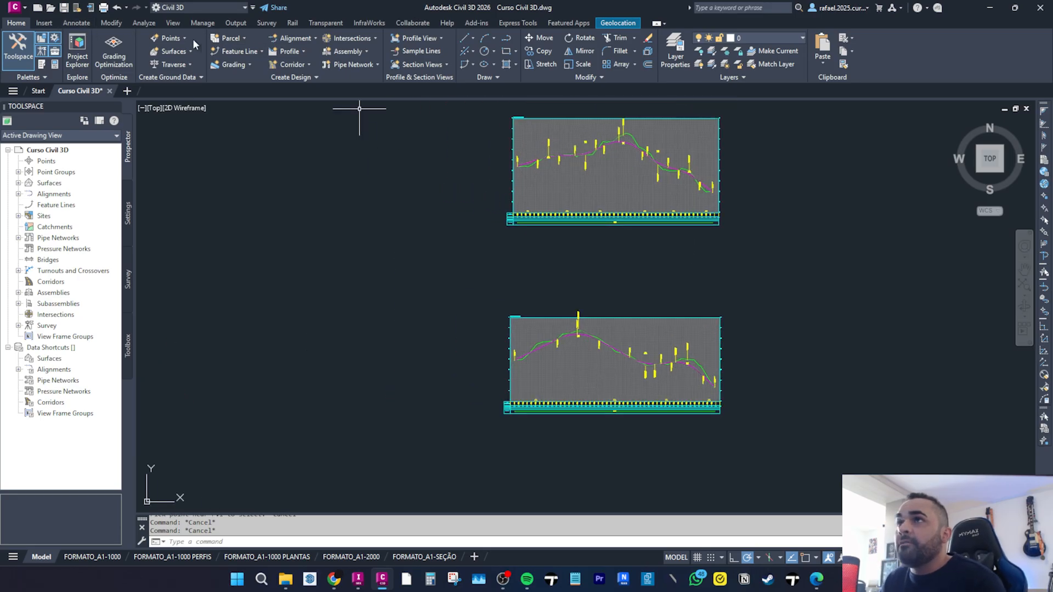
Split the drawing area into two vertical viewports.
{"action": "left_click", "coordinate": [173, 23]}
{"action": "left_click", "coordinate": [464, 65]}
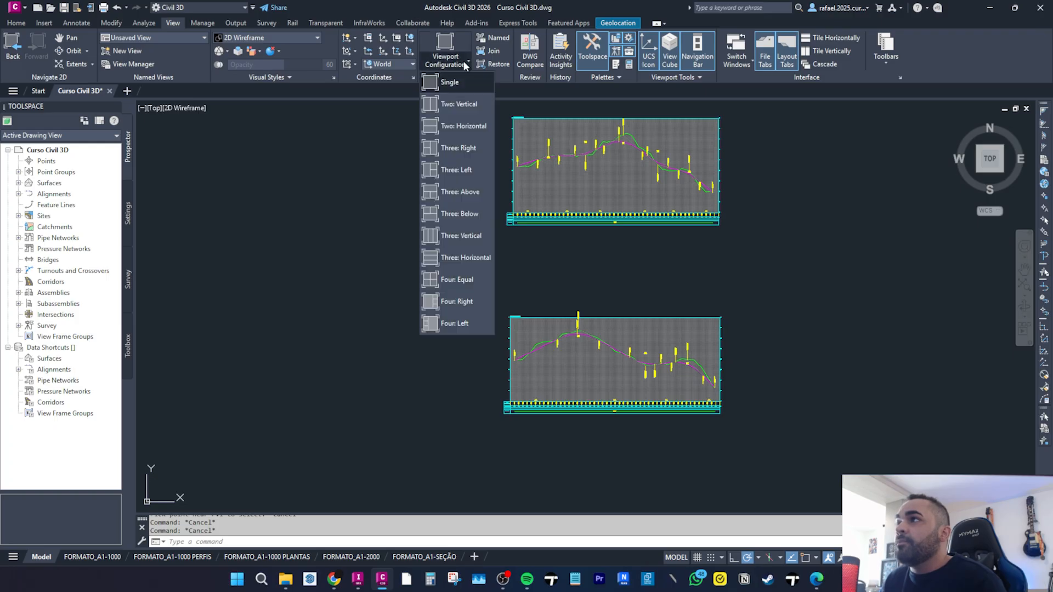
{"action": "left_click", "coordinate": [458, 104]}
{"action": "left_click", "coordinate": [394, 275]}
{"action": "scroll", "coordinate": [406, 280], "scroll_direction": "down", "scroll_amount": 4}
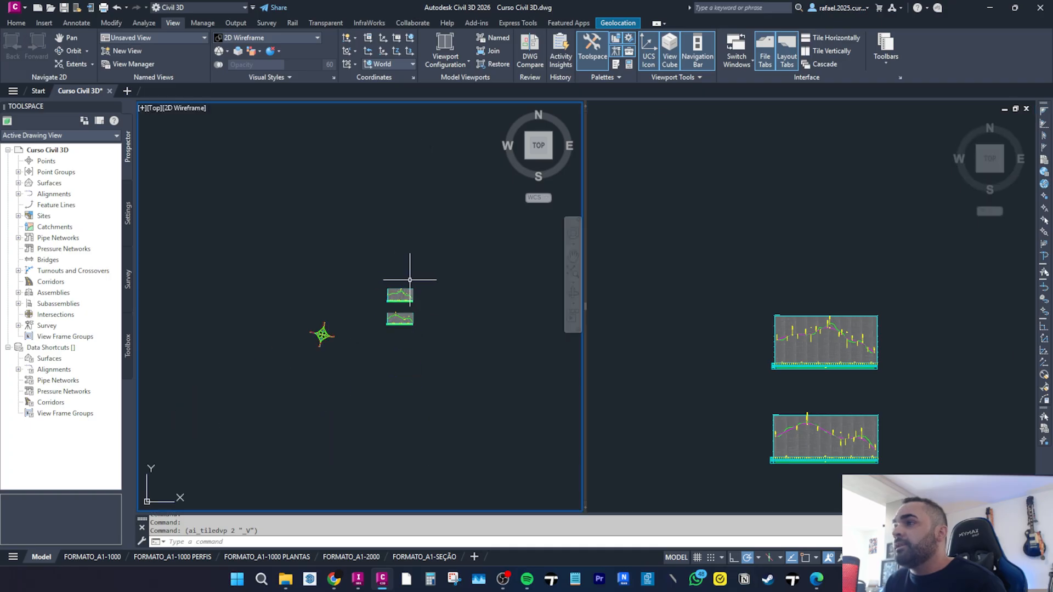
Show the interchange plan at the alignments' crossing in the left viewport and the profile views in the right one.
{"action": "scroll", "coordinate": [335, 378], "scroll_direction": "up", "scroll_amount": 5}
{"action": "scroll", "coordinate": [328, 365], "scroll_direction": "up", "scroll_amount": 6}
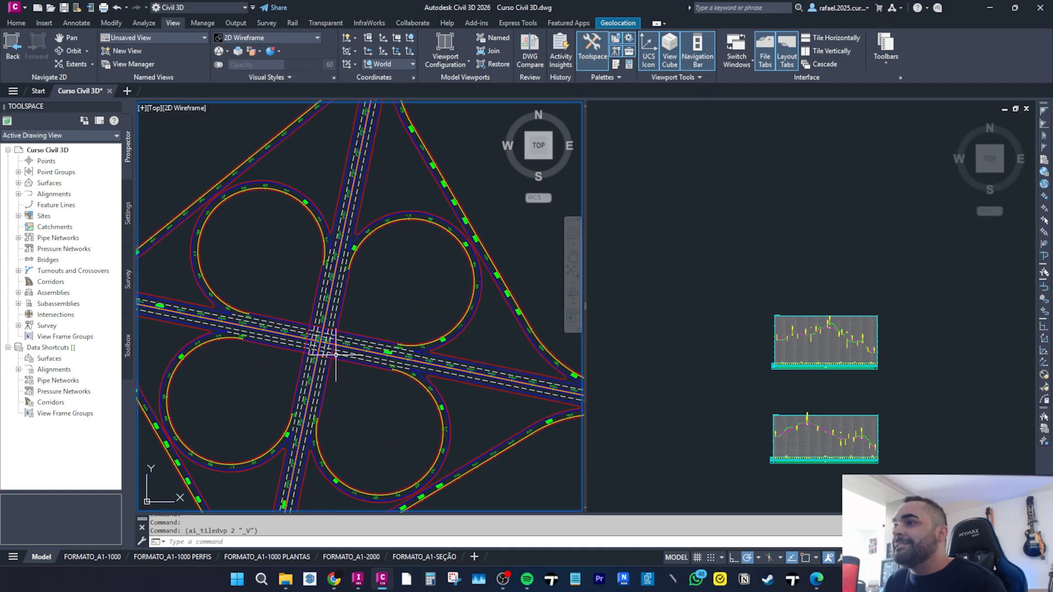
{"action": "left_click", "coordinate": [793, 366]}
{"action": "scroll", "coordinate": [817, 351], "scroll_direction": "up", "scroll_amount": 6}
{"action": "left_click", "coordinate": [338, 368]}
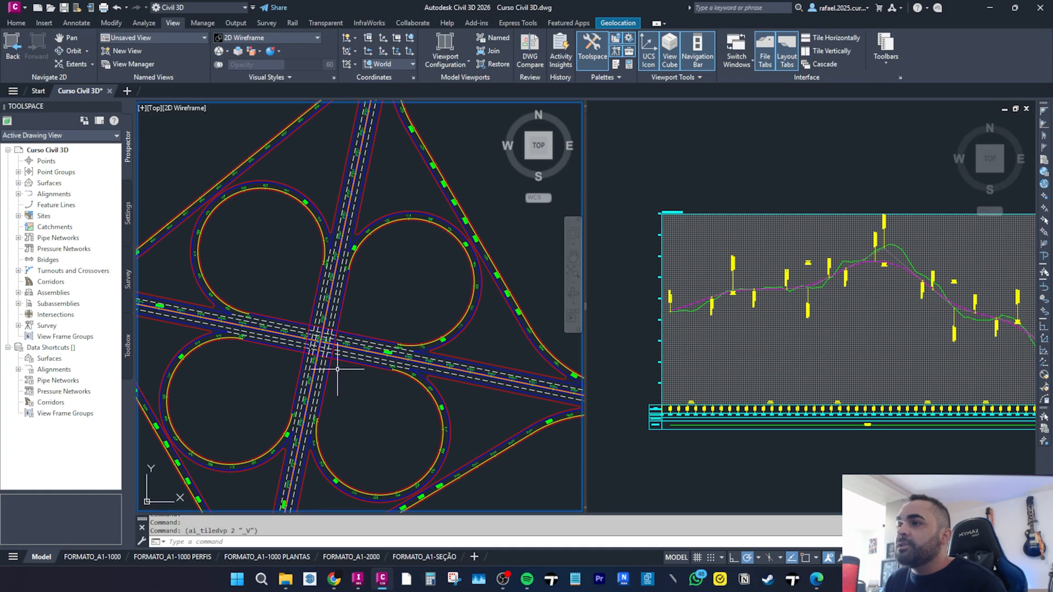
{"action": "scroll", "coordinate": [329, 342], "scroll_direction": "up", "scroll_amount": 8}
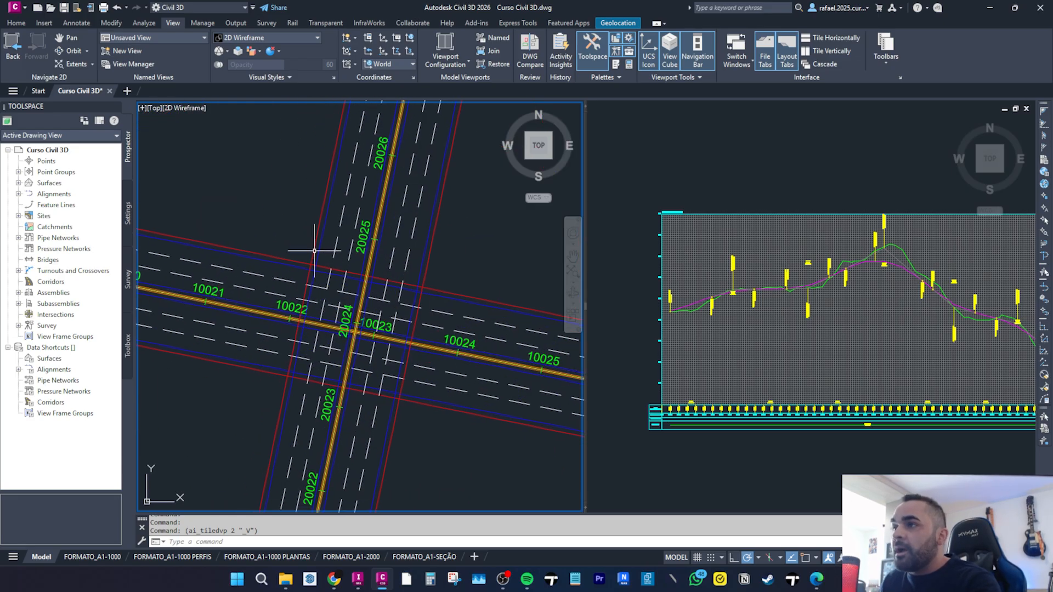
{"action": "scroll", "coordinate": [297, 319], "scroll_direction": "up", "scroll_amount": 4}
{"action": "scroll", "coordinate": [450, 362], "scroll_direction": "down", "scroll_amount": 3}
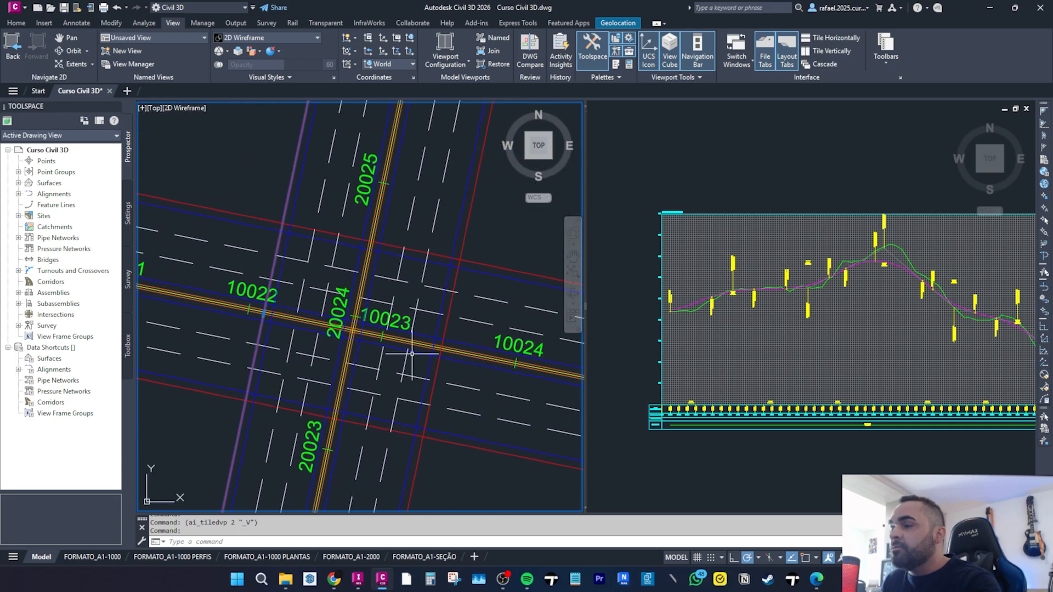
{"action": "left_click", "coordinate": [438, 366]}
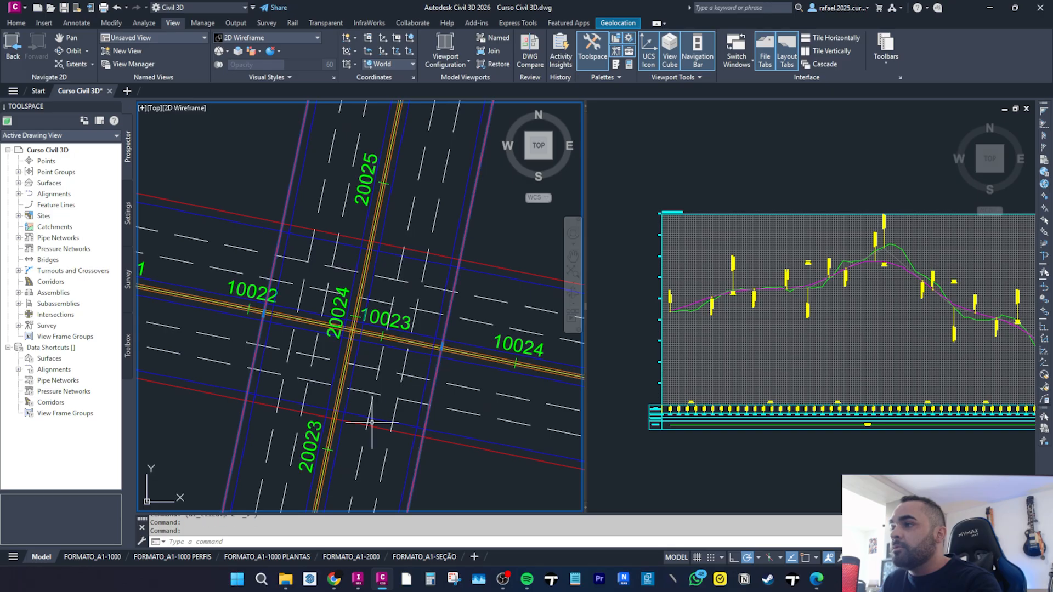
{"action": "middle_click_drag", "start_coordinate": [238, 352], "coordinate": [286, 338]}
{"action": "key", "text": "Escape"}
{"action": "key", "text": "Escape"}
{"action": "scroll", "coordinate": [308, 296], "scroll_direction": "up", "scroll_amount": 4}
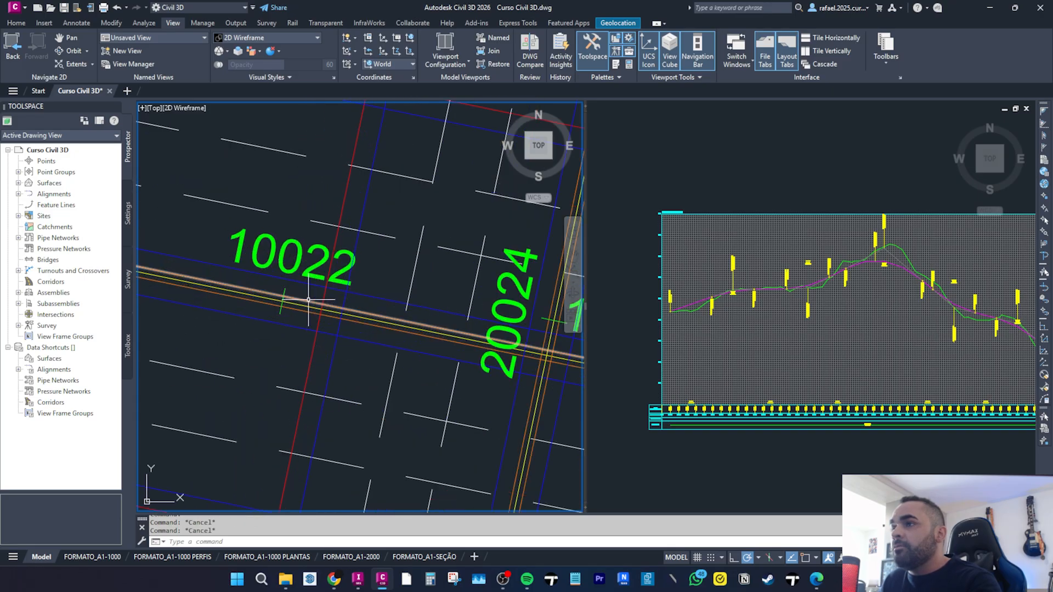
Add an aligned dimension between the two parallel road lines near the crossing.
{"action": "left_click", "coordinate": [288, 299]}
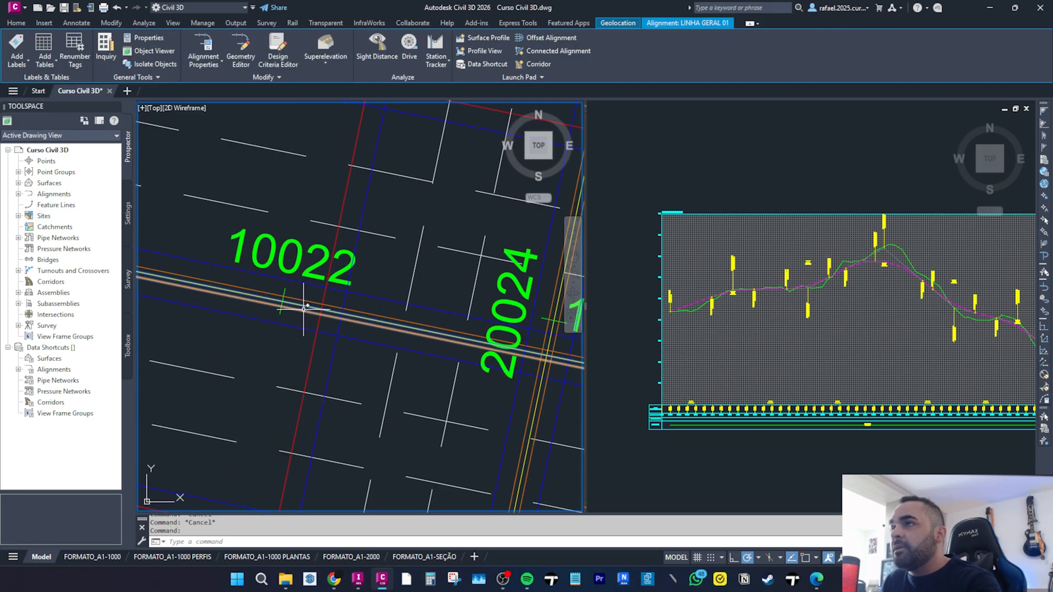
{"action": "key", "text": "Escape"}
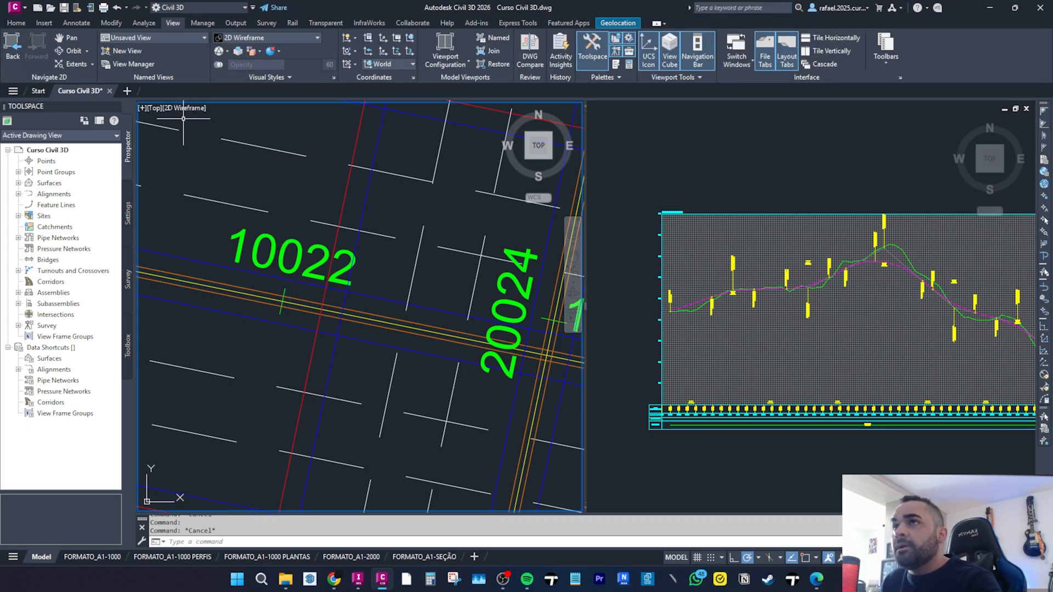
{"action": "left_click", "coordinate": [77, 23]}
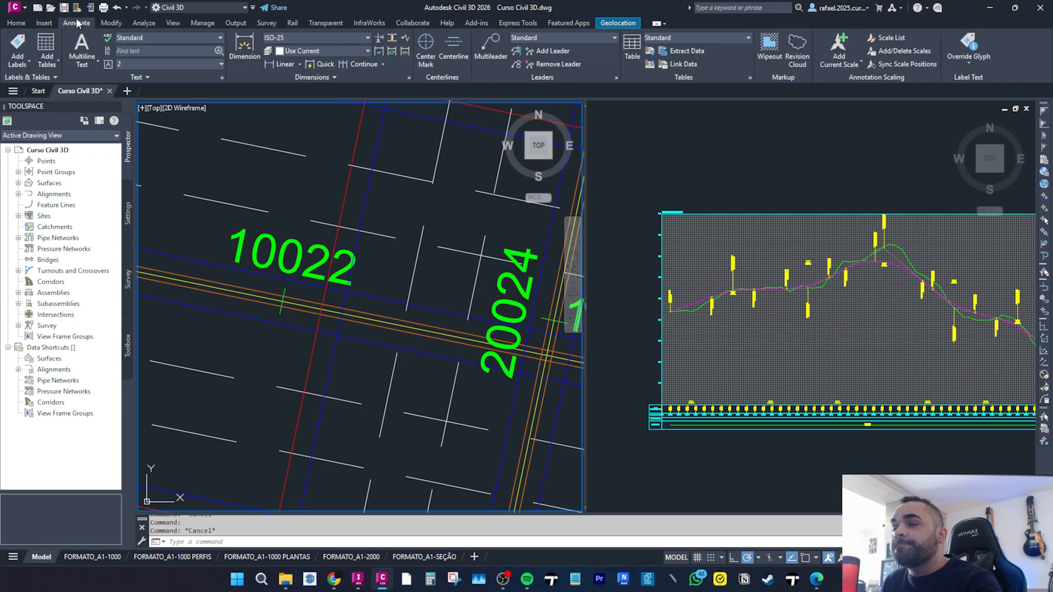
{"action": "key", "text": "Escape"}
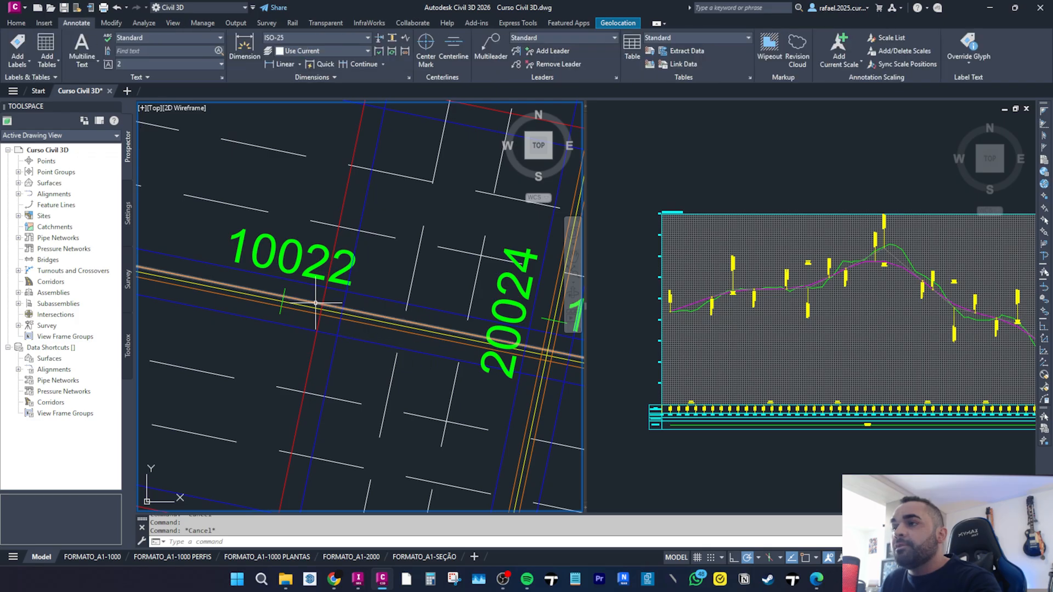
{"action": "left_click", "coordinate": [299, 64]}
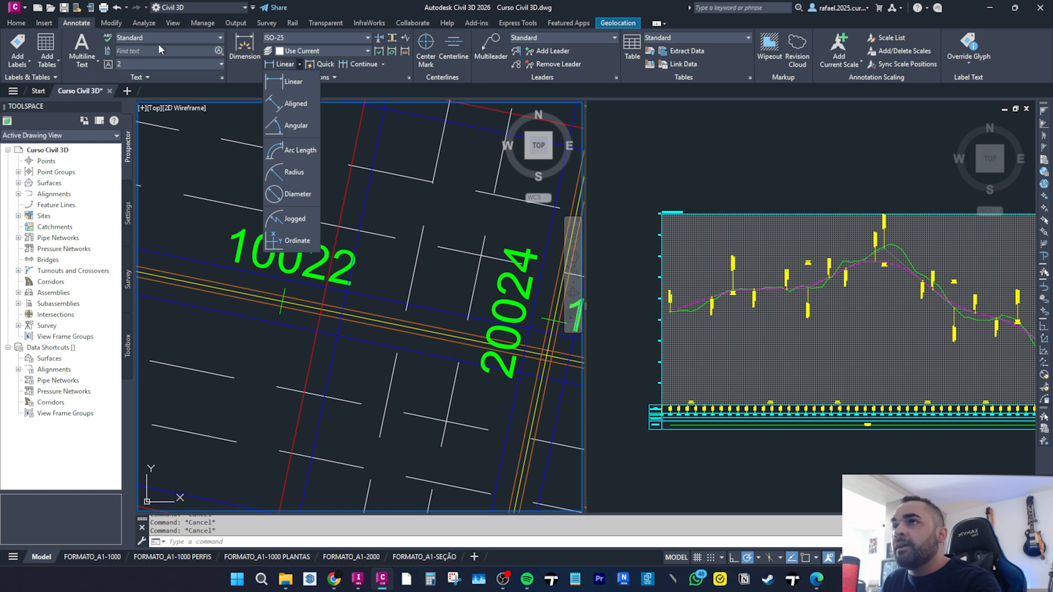
{"action": "left_click", "coordinate": [297, 104]}
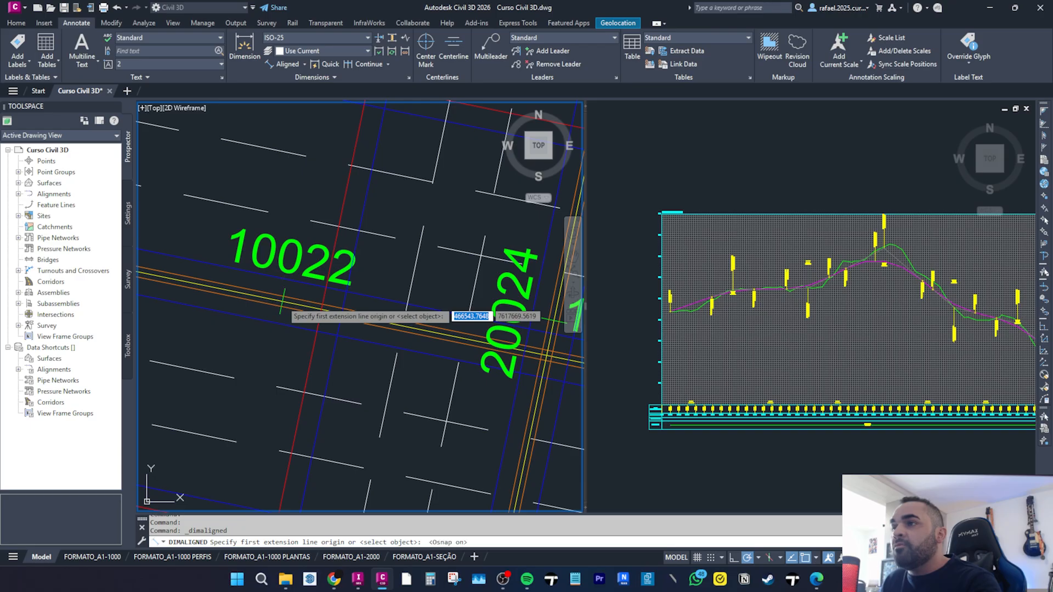
{"action": "left_click", "coordinate": [282, 303]}
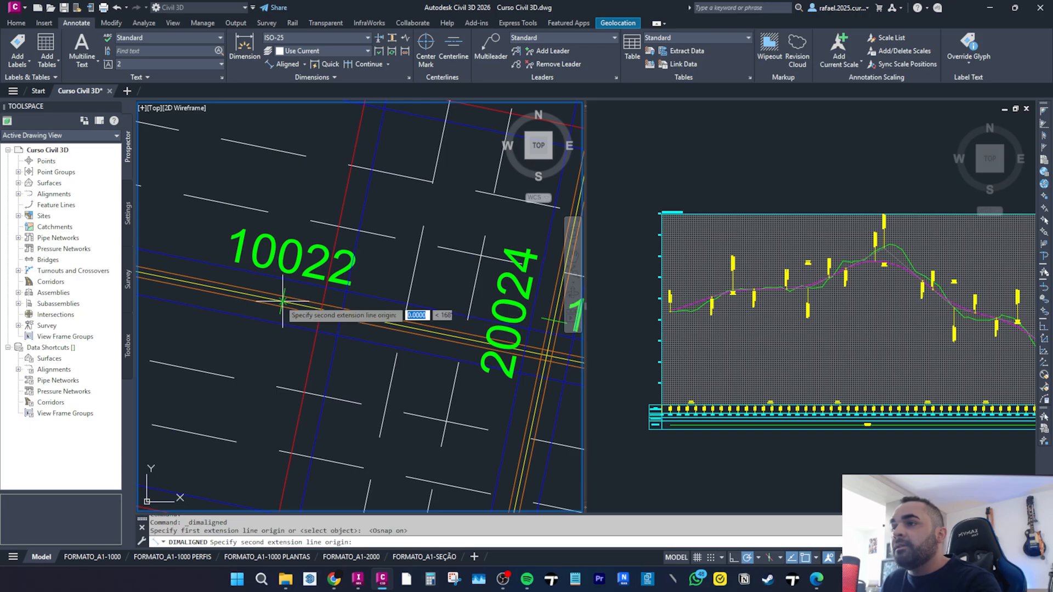
{"action": "left_click", "coordinate": [321, 310]}
{"action": "scroll", "coordinate": [314, 318], "scroll_direction": "down", "scroll_amount": 2}
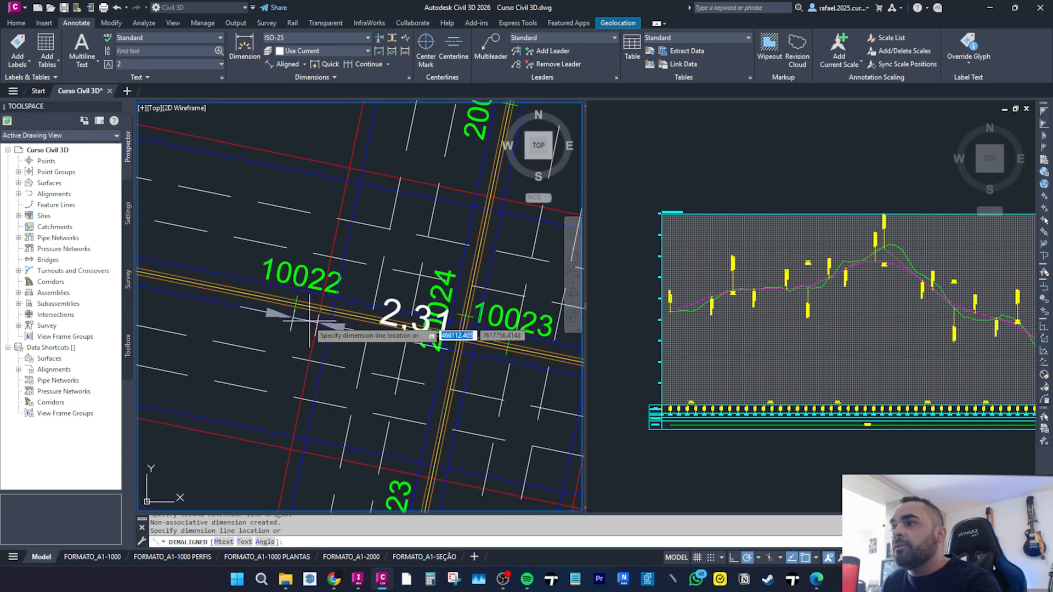
{"action": "left_click", "coordinate": [290, 342]}
{"action": "scroll", "coordinate": [293, 341], "scroll_direction": "down", "scroll_amount": 2}
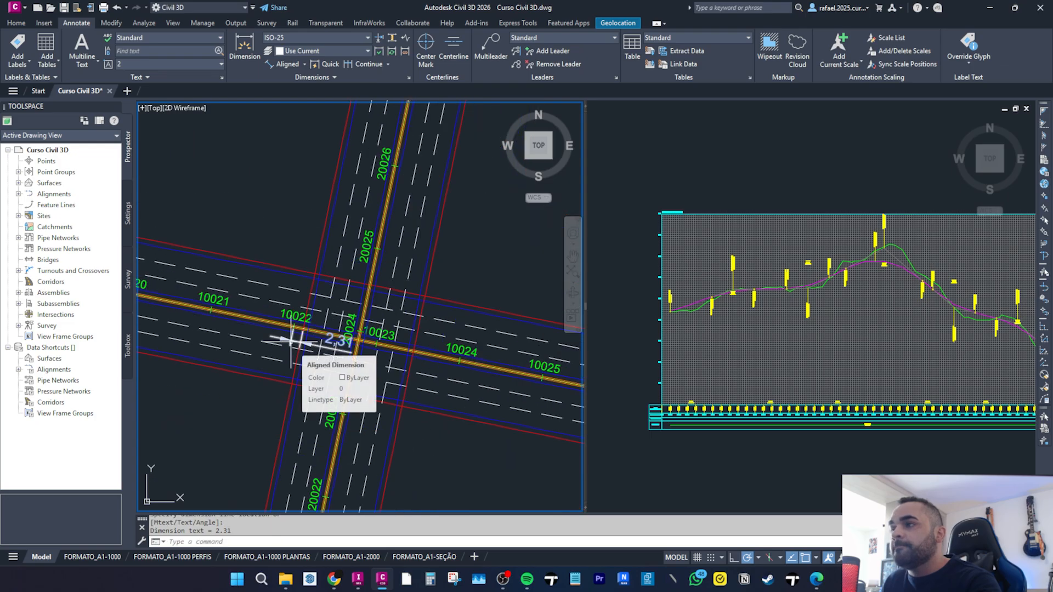
Draw a closed four-sided polyline outlining the bridge area over the alignments' crossing.
{"action": "mouse_move", "coordinate": [309, 274]}
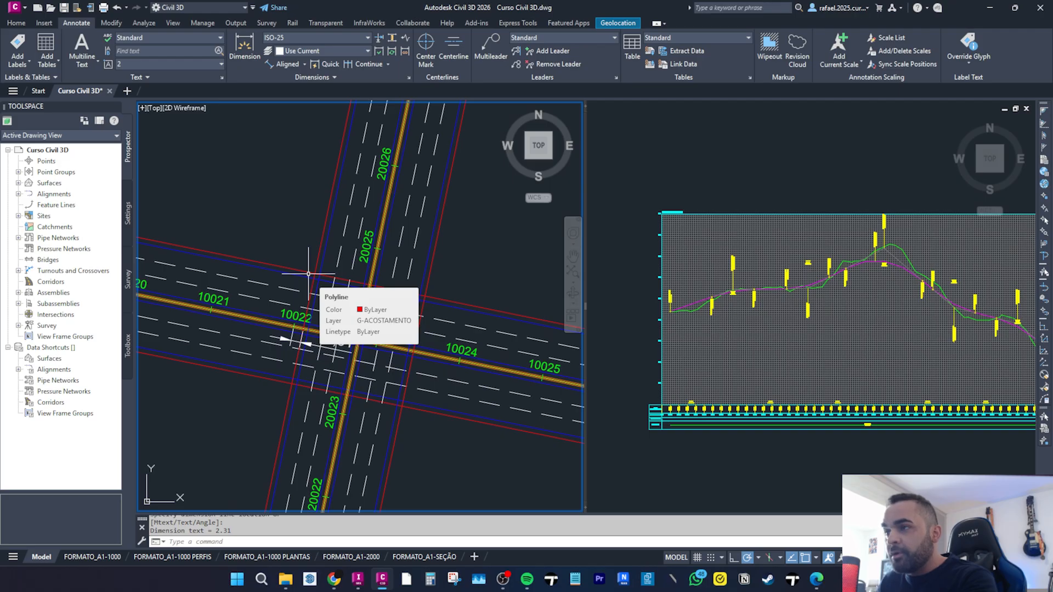
{"action": "type", "text": "pl"}
{"action": "key", "text": "Return"}
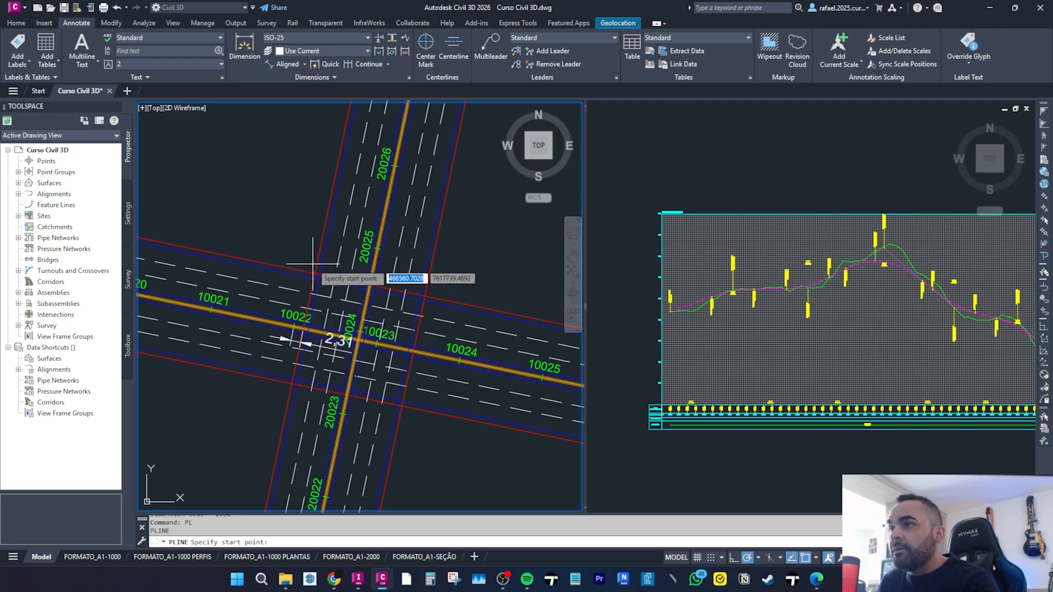
{"action": "left_click", "coordinate": [315, 272]}
{"action": "left_click", "coordinate": [295, 383]}
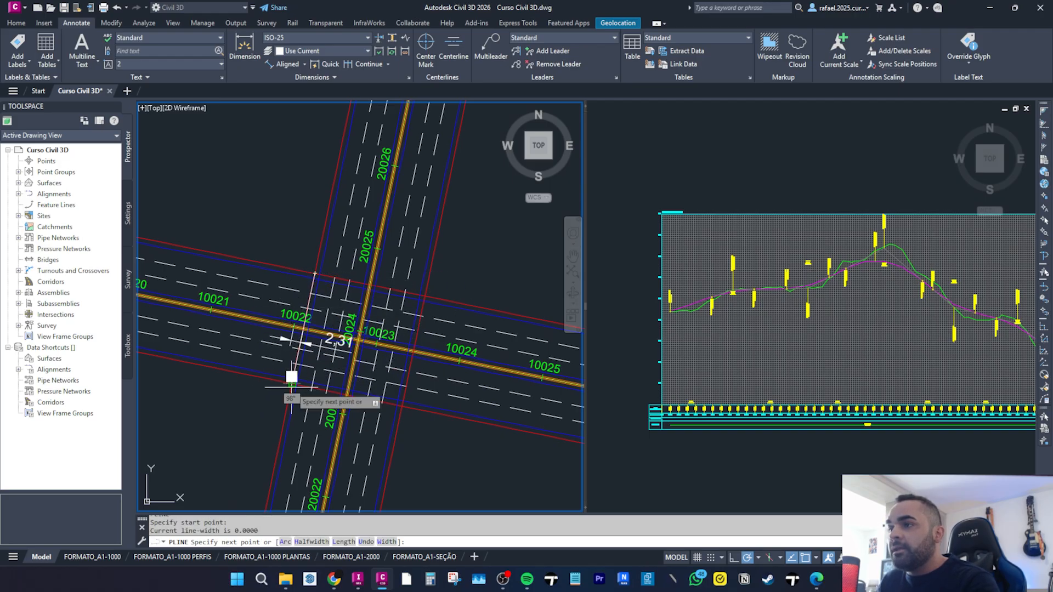
{"action": "left_click", "coordinate": [405, 406]}
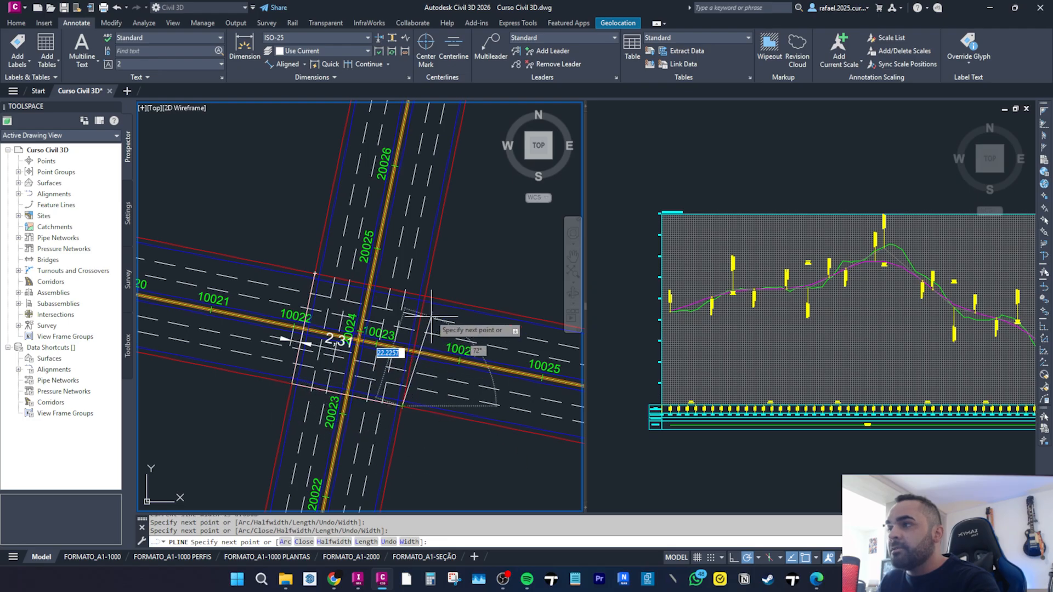
{"action": "left_click", "coordinate": [424, 296]}
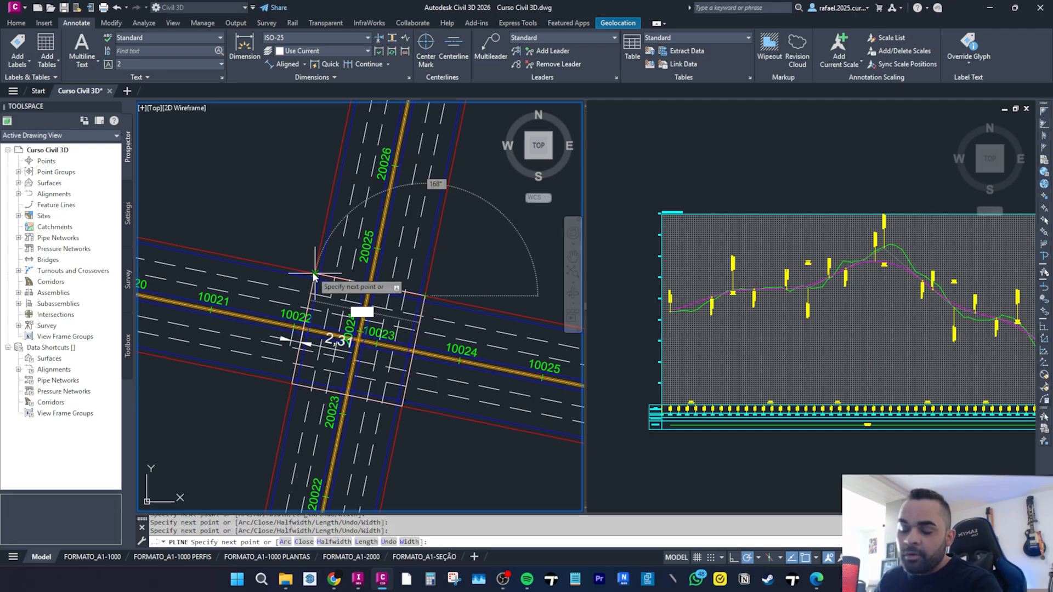
{"action": "type", "text": "c"}
{"action": "key", "text": "Return"}
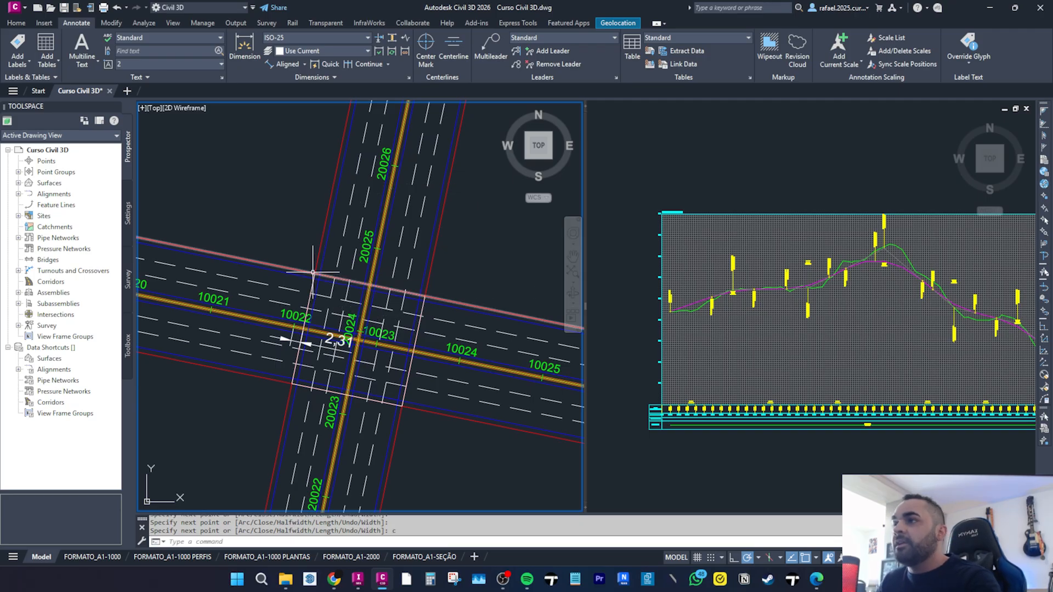
{"action": "left_click", "coordinate": [423, 307]}
{"action": "scroll", "coordinate": [387, 268], "scroll_direction": "down", "scroll_amount": 2}
{"action": "key", "text": "Escape"}
{"action": "key", "text": "Escape"}
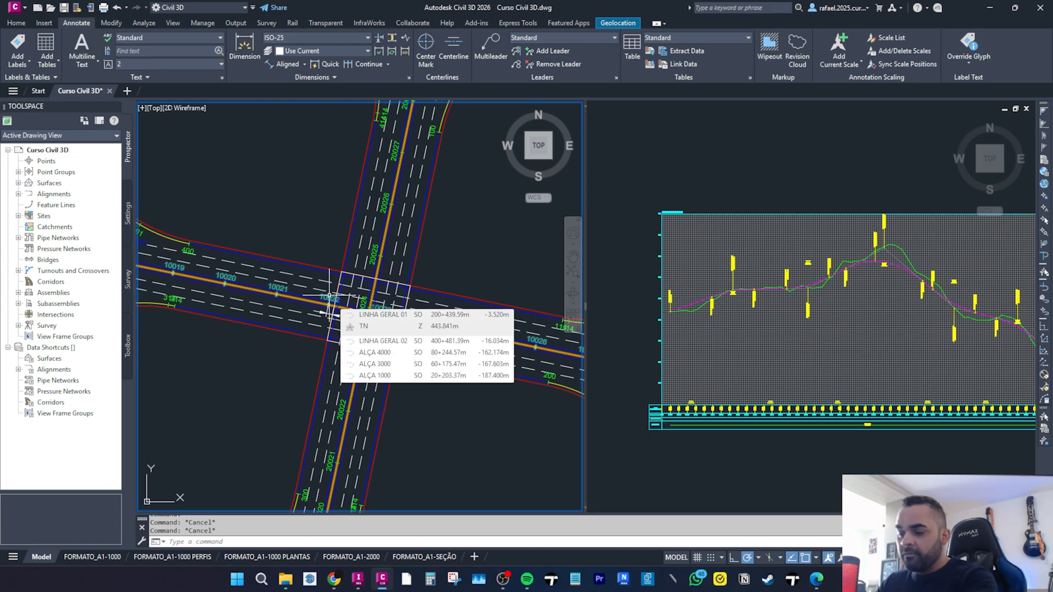
Offset the bridge outline polyline outward by a distance of 1.
{"action": "type", "text": "o"}
{"action": "key", "text": "Return"}
{"action": "type", "text": "1"}
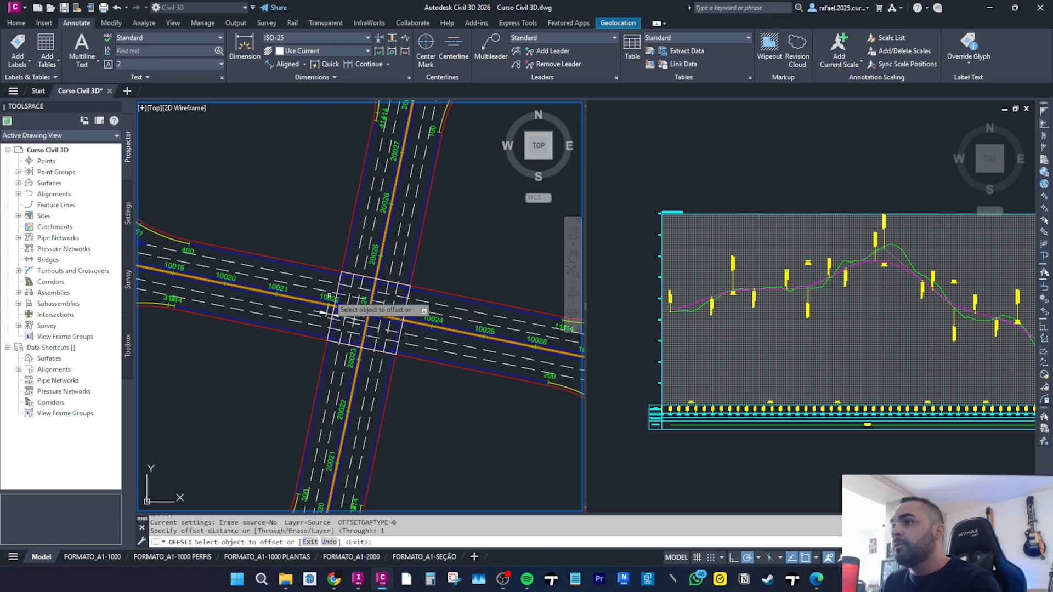
{"action": "key", "text": "Return"}
{"action": "scroll", "coordinate": [362, 283], "scroll_direction": "up", "scroll_amount": 2}
{"action": "left_click", "coordinate": [362, 282]}
{"action": "left_click", "coordinate": [488, 248]}
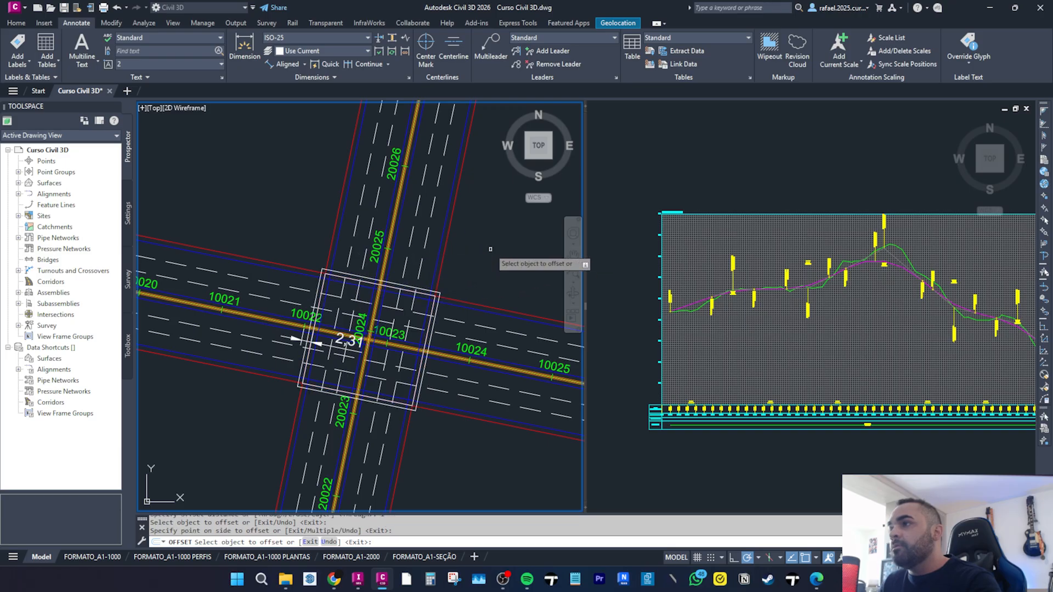
Erase one of the two square outlines around the crossing.
{"action": "key", "text": "Escape"}
{"action": "left_click", "coordinate": [433, 297]}
{"action": "type", "text": "e"}
{"action": "key", "text": "Return"}
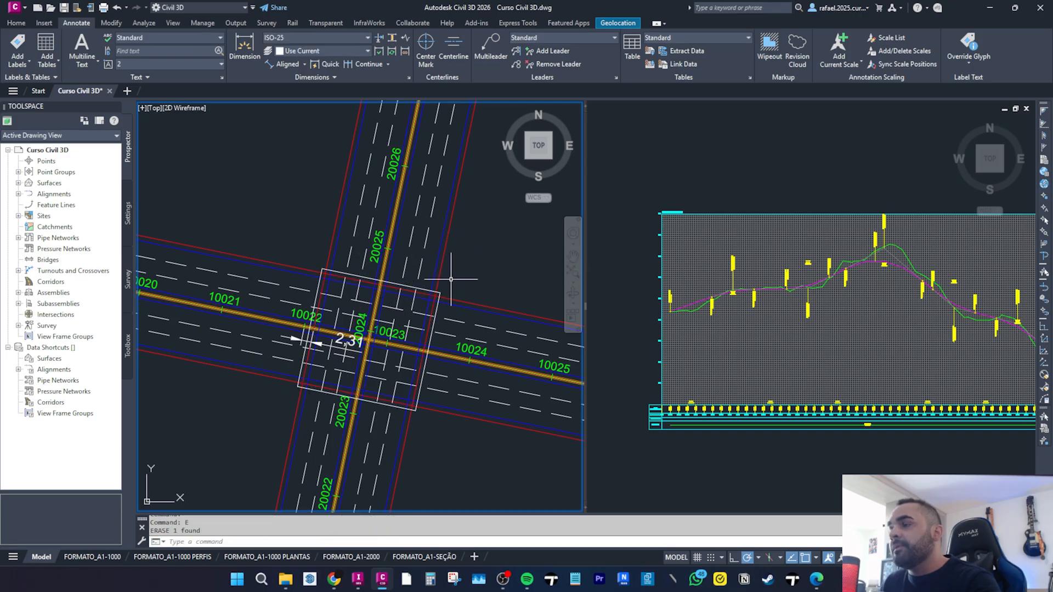
{"action": "scroll", "coordinate": [444, 282], "scroll_direction": "down", "scroll_amount": 2}
{"action": "left_click", "coordinate": [439, 288]}
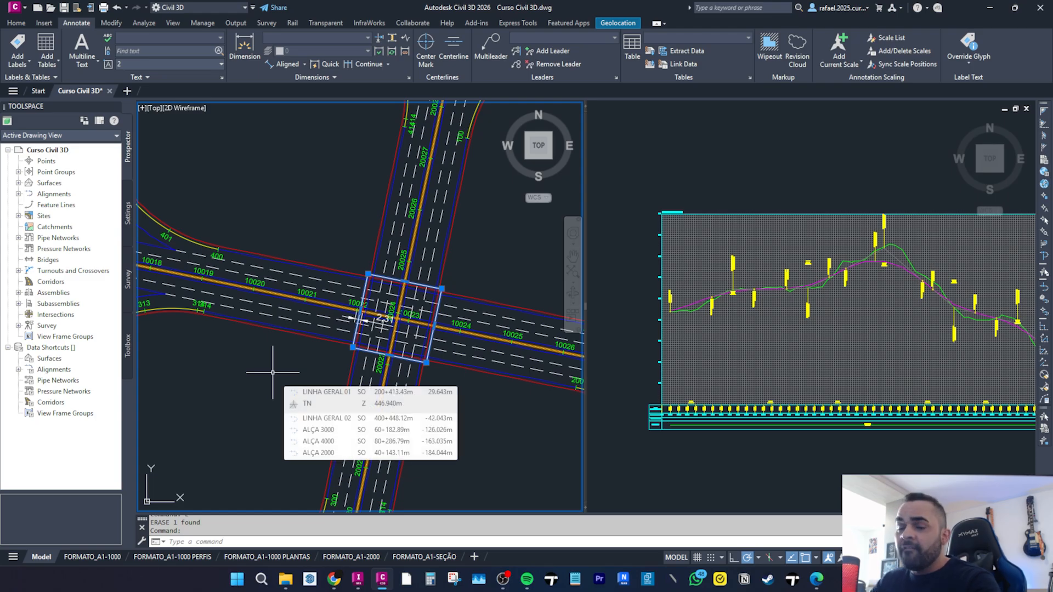
{"action": "key", "text": "Escape"}
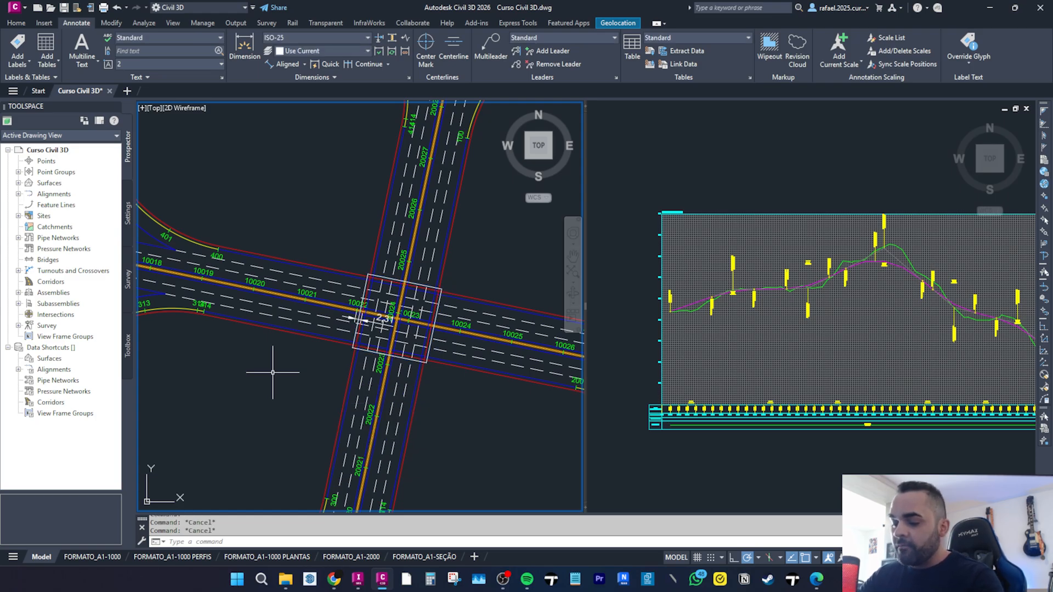
Create a new layer named G-OAE and set its colour to magenta.
{"action": "key", "text": "Return"}
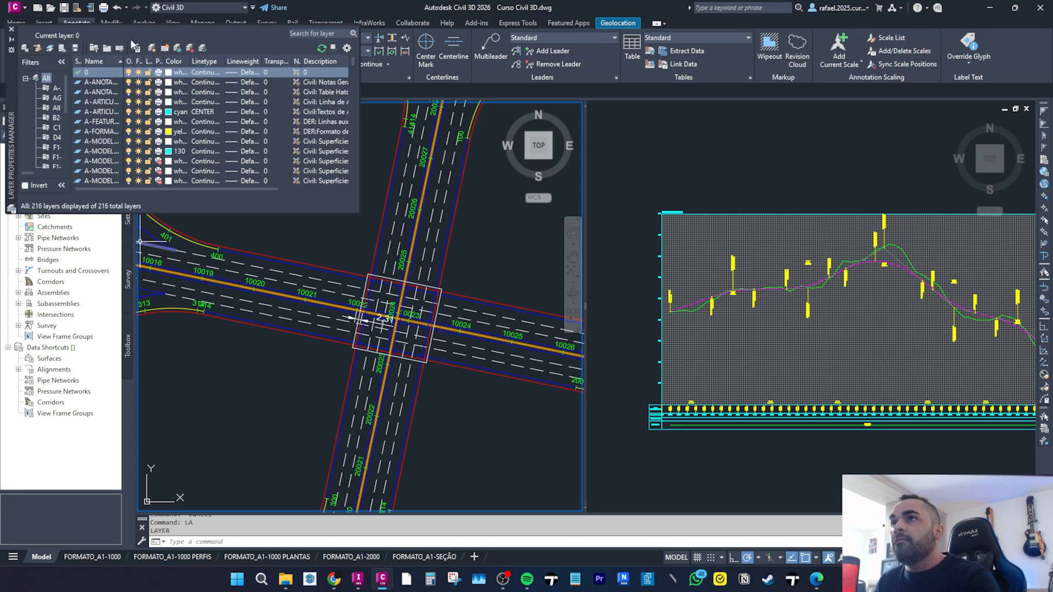
{"action": "left_click", "coordinate": [153, 48]}
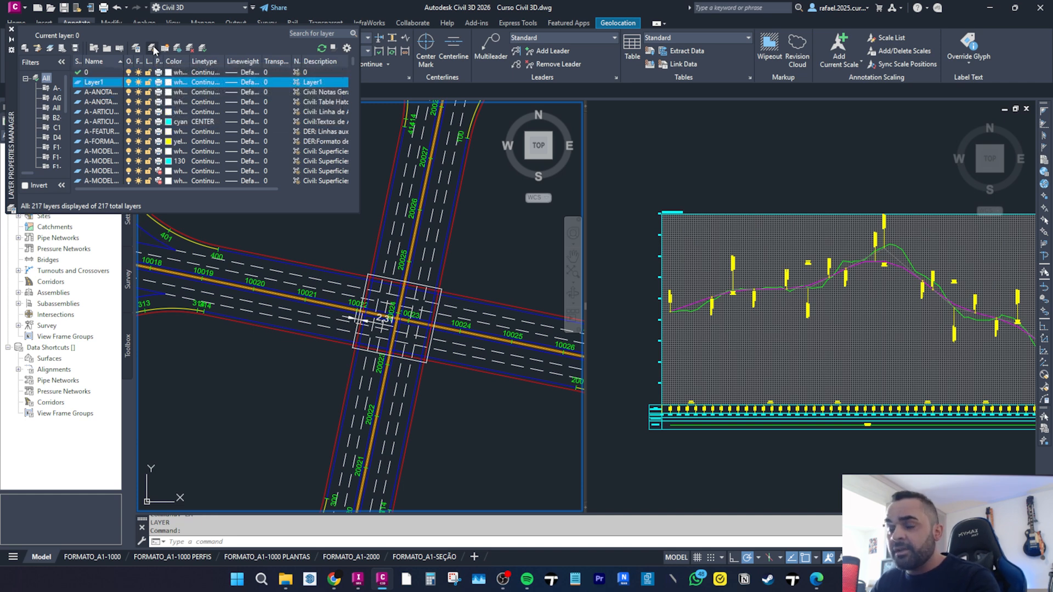
{"action": "type", "text": "g-b"}
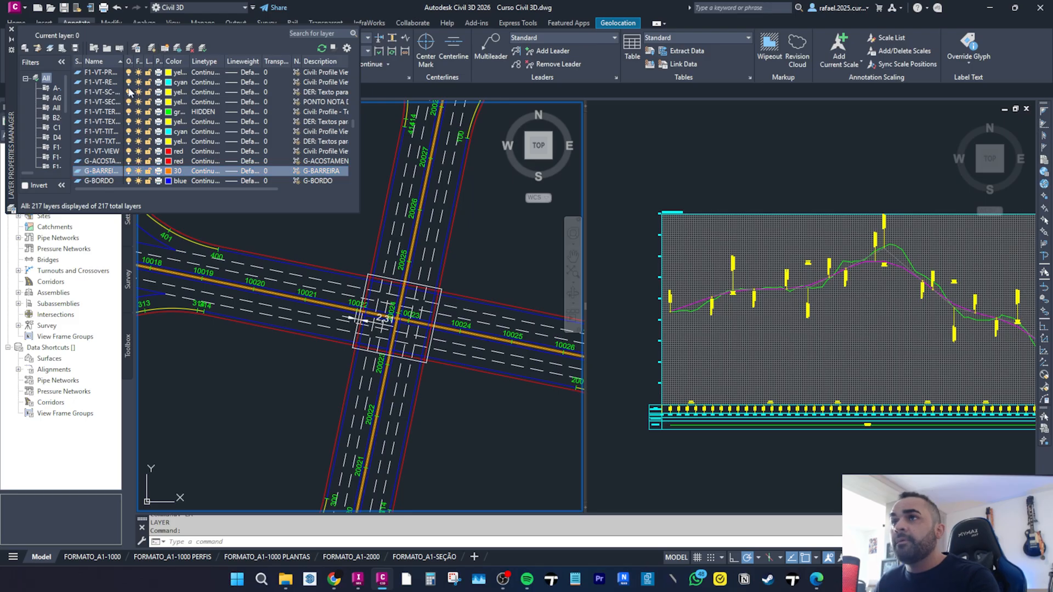
{"action": "left_click", "coordinate": [153, 48]}
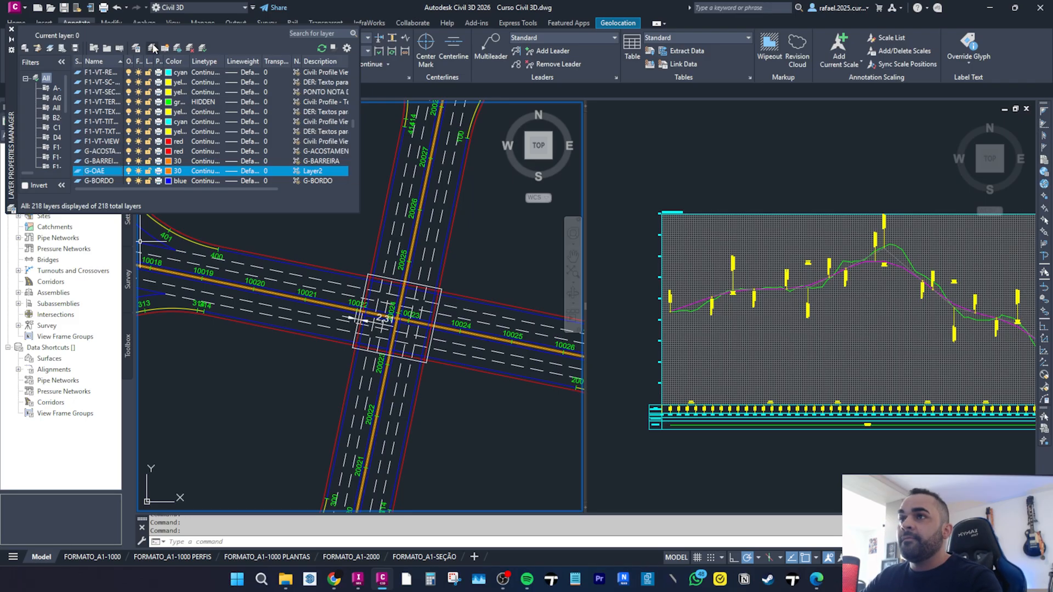
{"action": "left_click", "coordinate": [165, 171]}
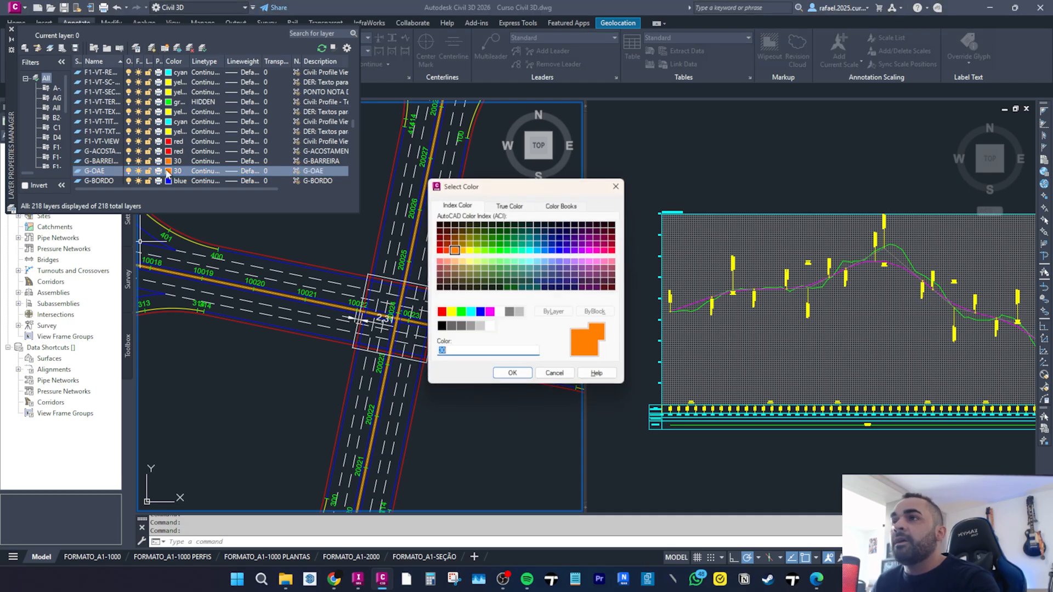
{"action": "double_click", "coordinate": [494, 314]}
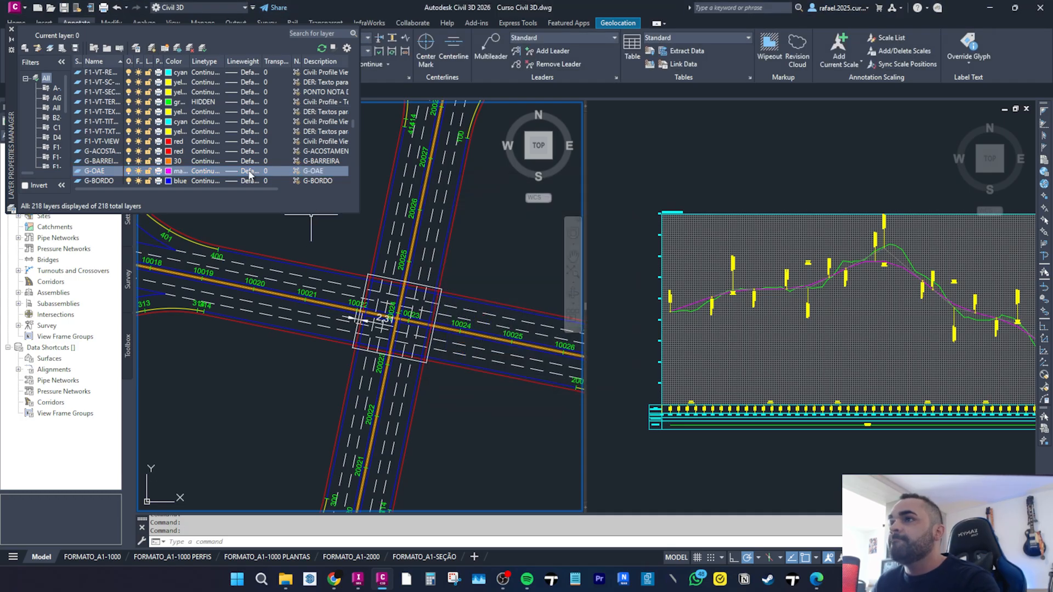
{"action": "left_click", "coordinate": [12, 29]}
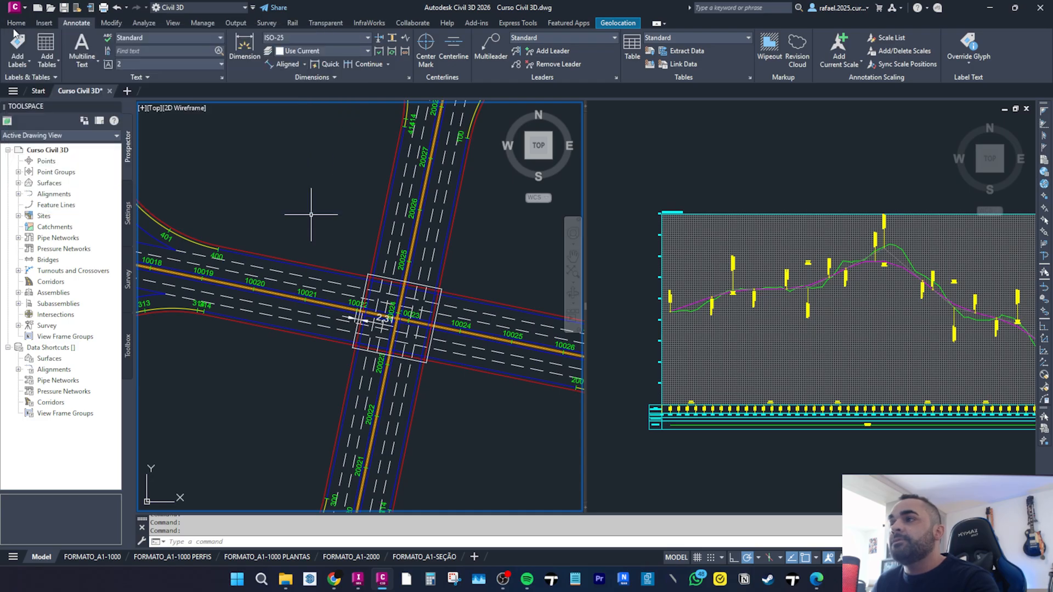
Move the square bridge outline polyline onto layer G-OAE through its properties.
{"action": "left_click", "coordinate": [373, 275]}
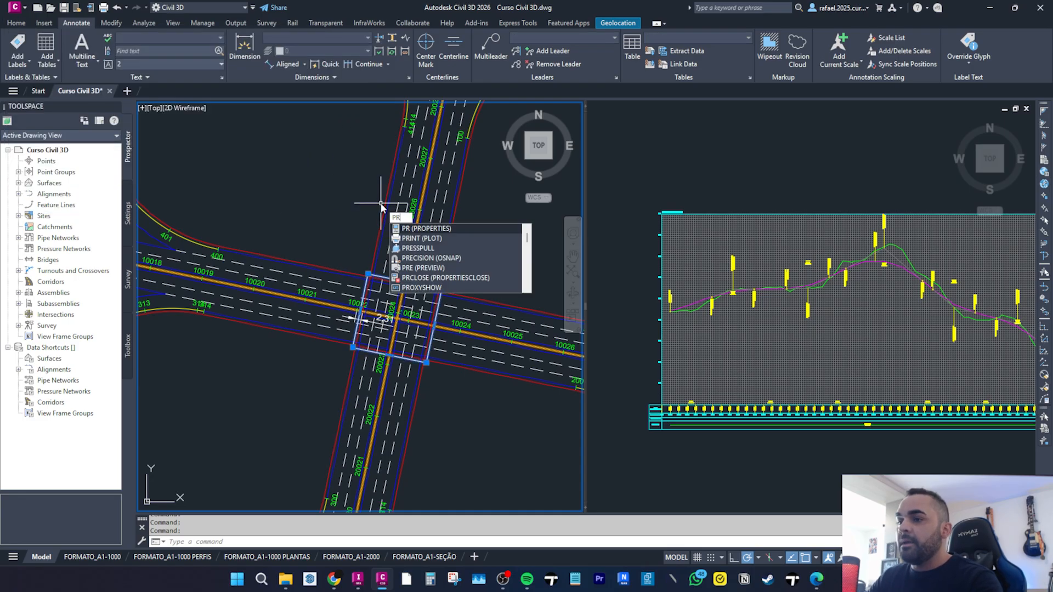
{"action": "key", "text": "Return"}
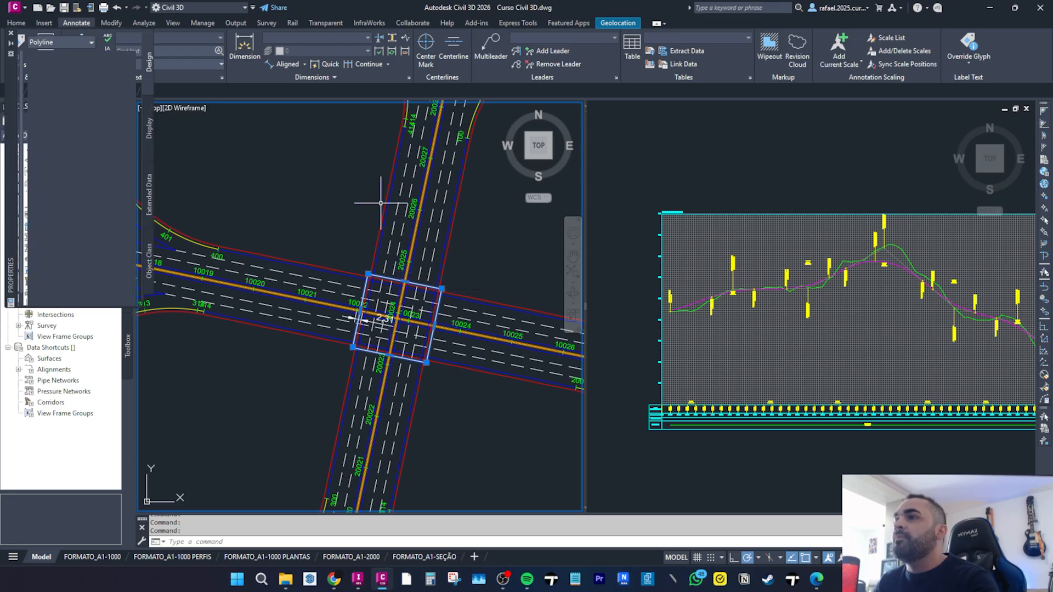
{"action": "left_click", "coordinate": [101, 77]}
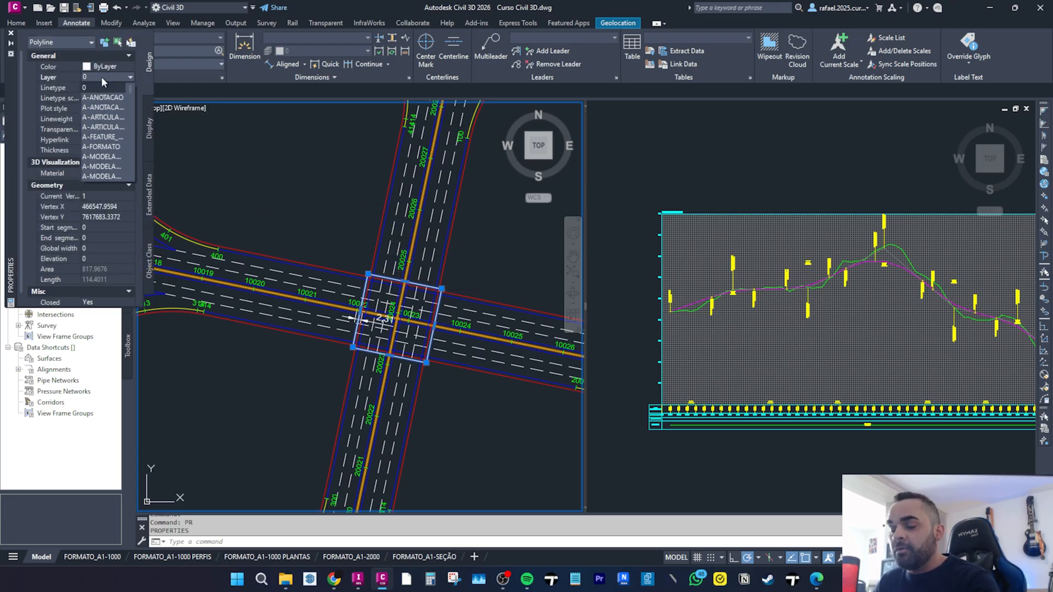
{"action": "key", "text": "g"}
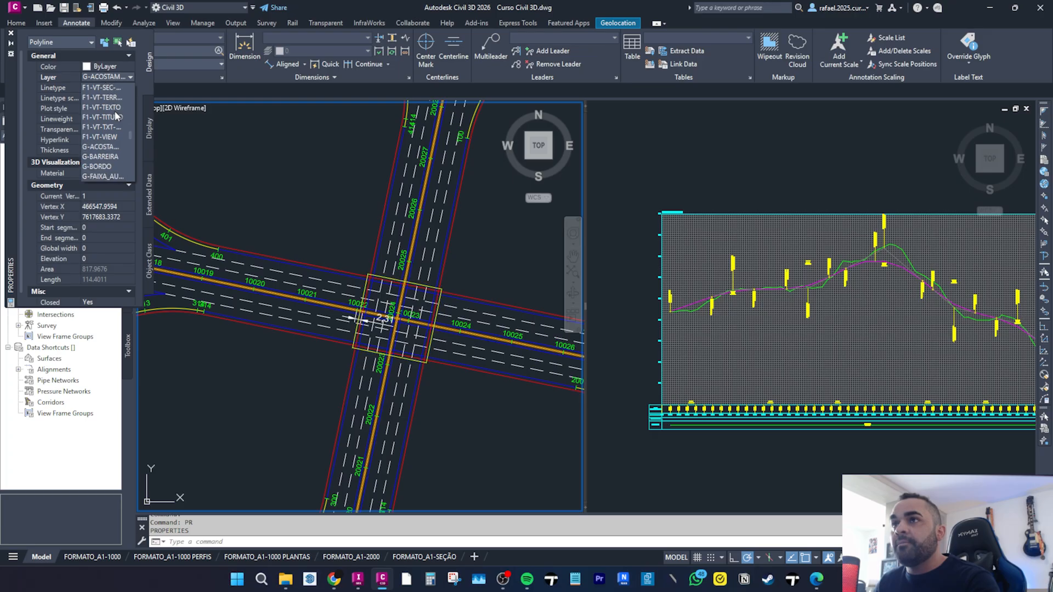
{"action": "scroll", "coordinate": [113, 121], "scroll_direction": "down", "scroll_amount": 1}
{"action": "left_click", "coordinate": [92, 157]}
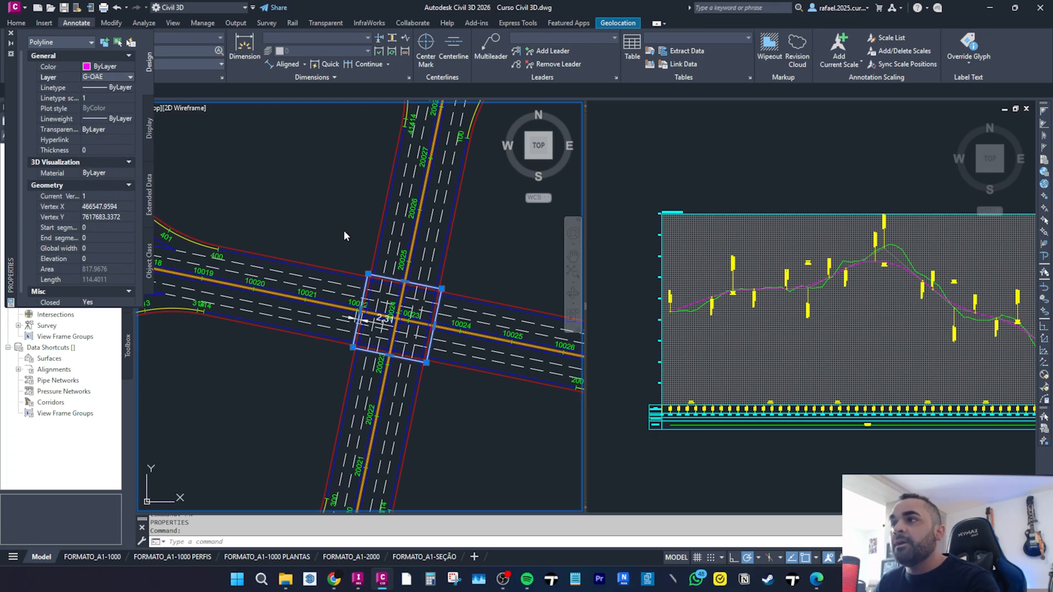
{"action": "left_click", "coordinate": [11, 33]}
{"action": "key", "text": "Escape"}
{"action": "key", "text": "Escape"}
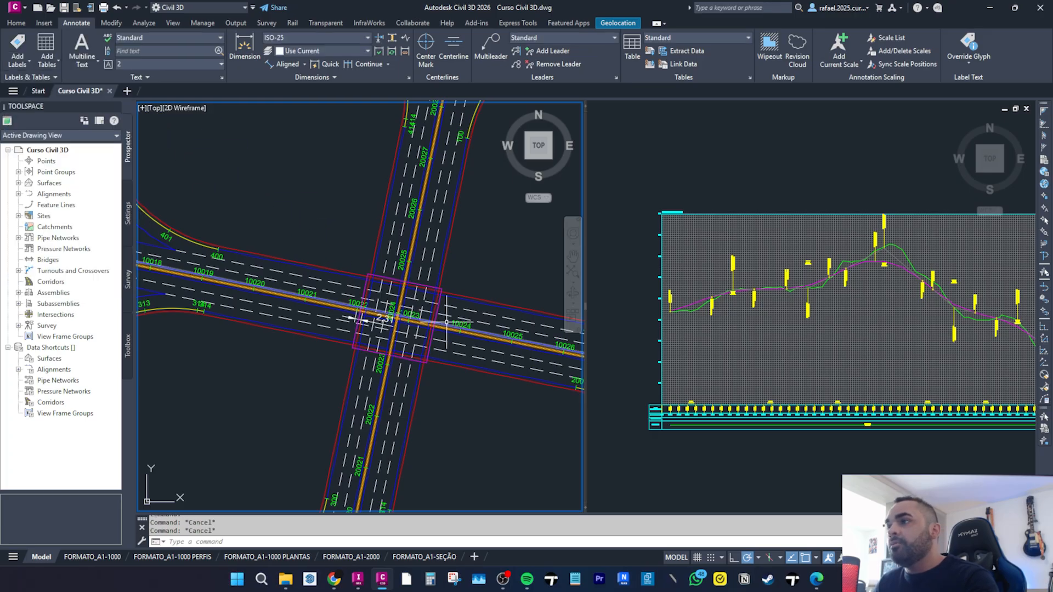
Hatch the square bridge outline with the ANSI32 pattern.
{"action": "scroll", "coordinate": [442, 284], "scroll_direction": "up", "scroll_amount": 5}
{"action": "type", "text": "H"}
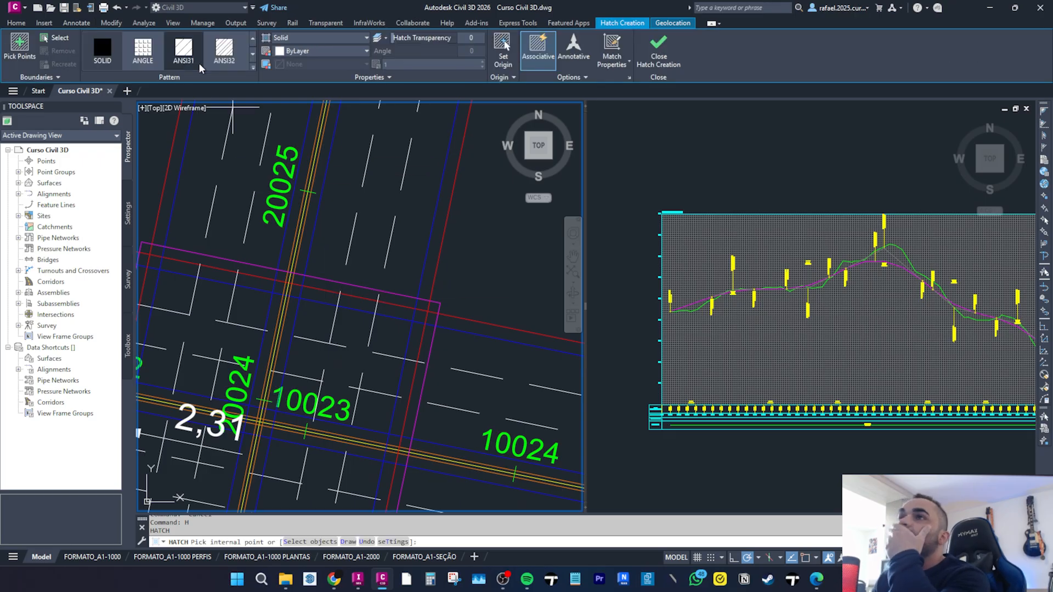
{"action": "left_click", "coordinate": [53, 39]}
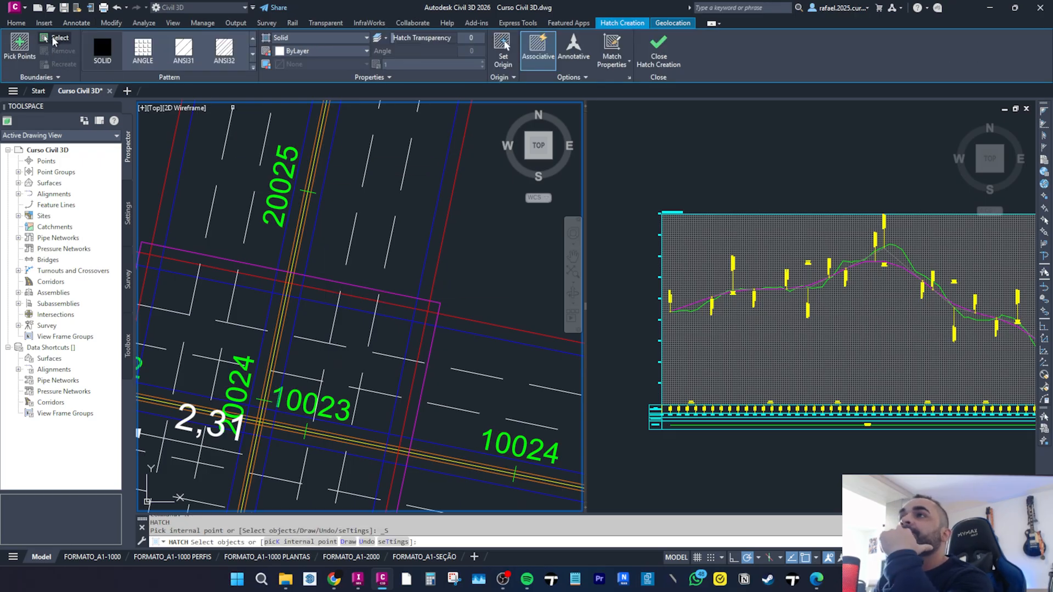
{"action": "left_click", "coordinate": [231, 61]}
{"action": "left_click", "coordinate": [396, 292]}
{"action": "scroll", "coordinate": [396, 290], "scroll_direction": "down", "scroll_amount": 4}
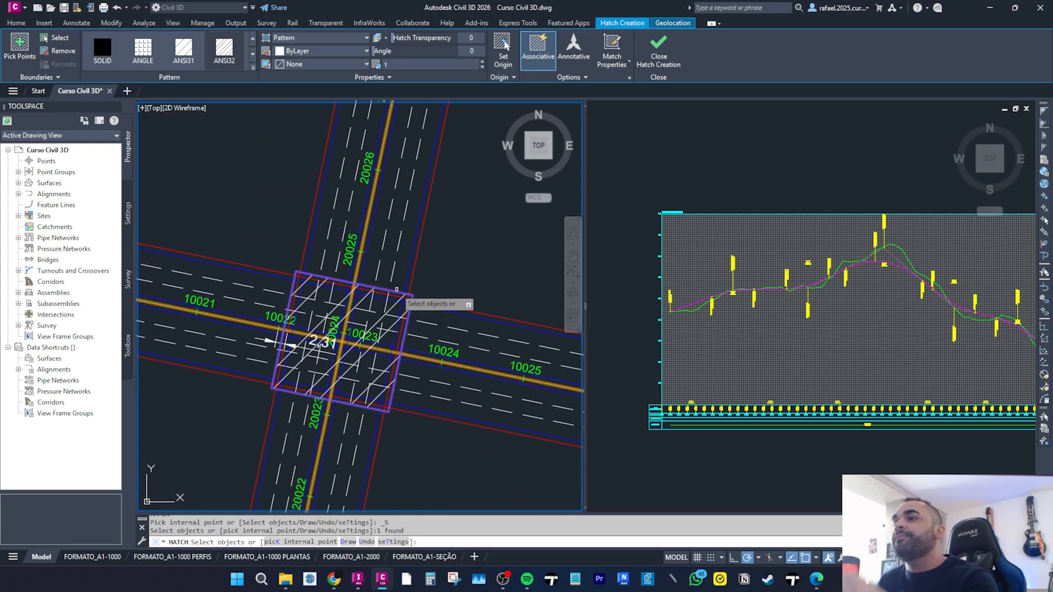
{"action": "key", "text": "Escape"}
{"action": "key", "text": "Escape"}
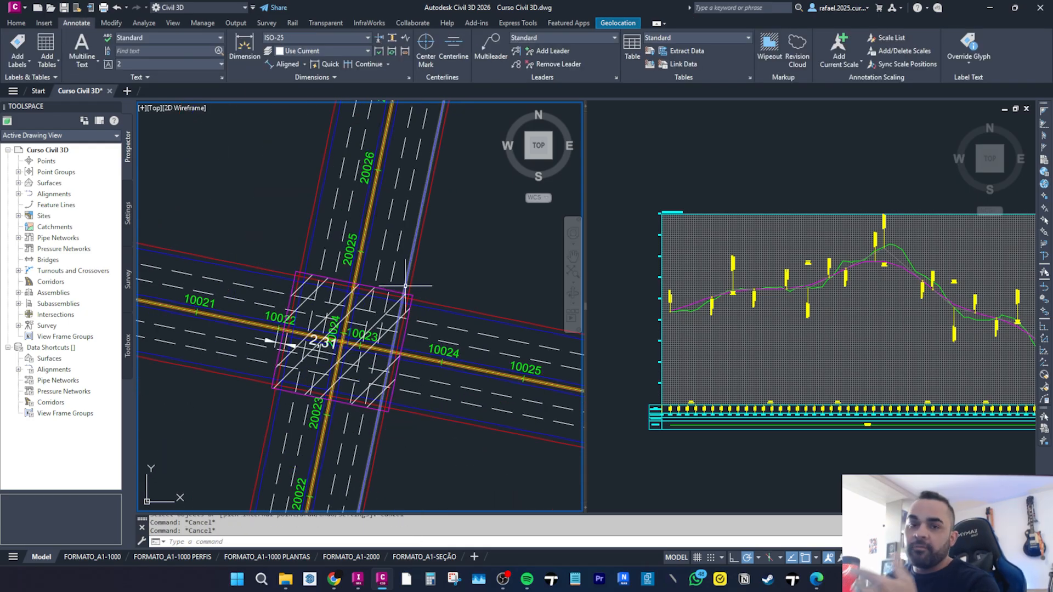
Use Match Properties to copy the magenta bridge outline's properties onto the hatch.
{"action": "left_click", "coordinate": [406, 294]}
{"action": "scroll", "coordinate": [404, 290], "scroll_direction": "up", "scroll_amount": 3}
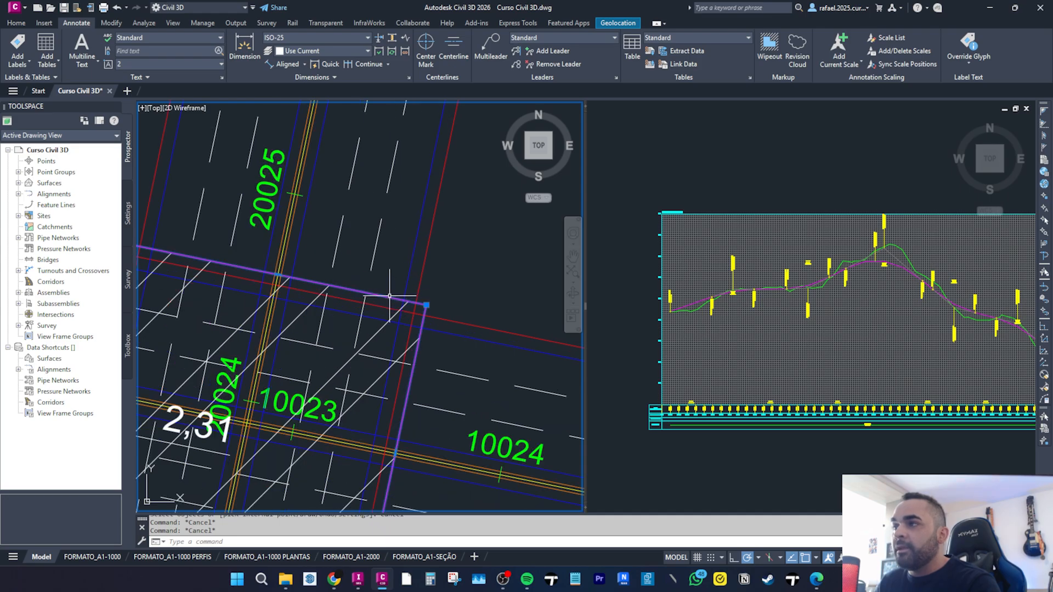
{"action": "key", "text": "Escape"}
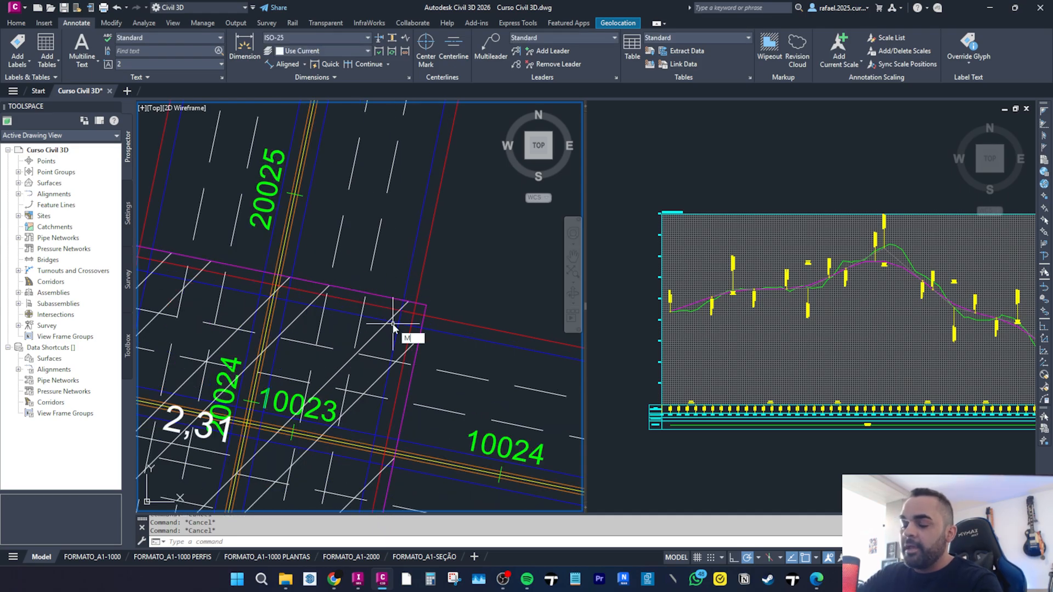
{"action": "key", "text": "Return"}
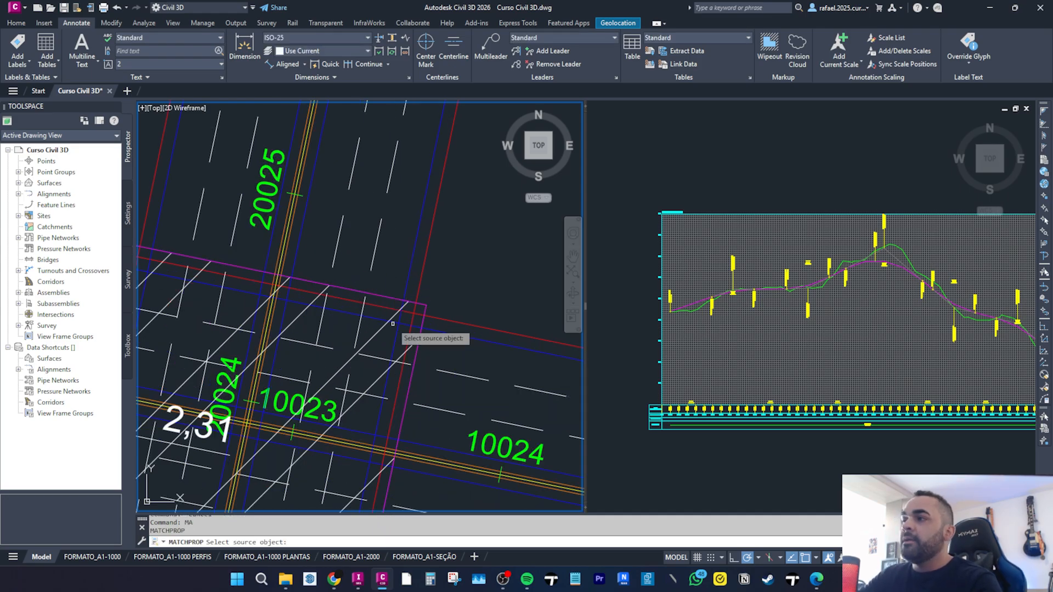
{"action": "left_click", "coordinate": [388, 297]}
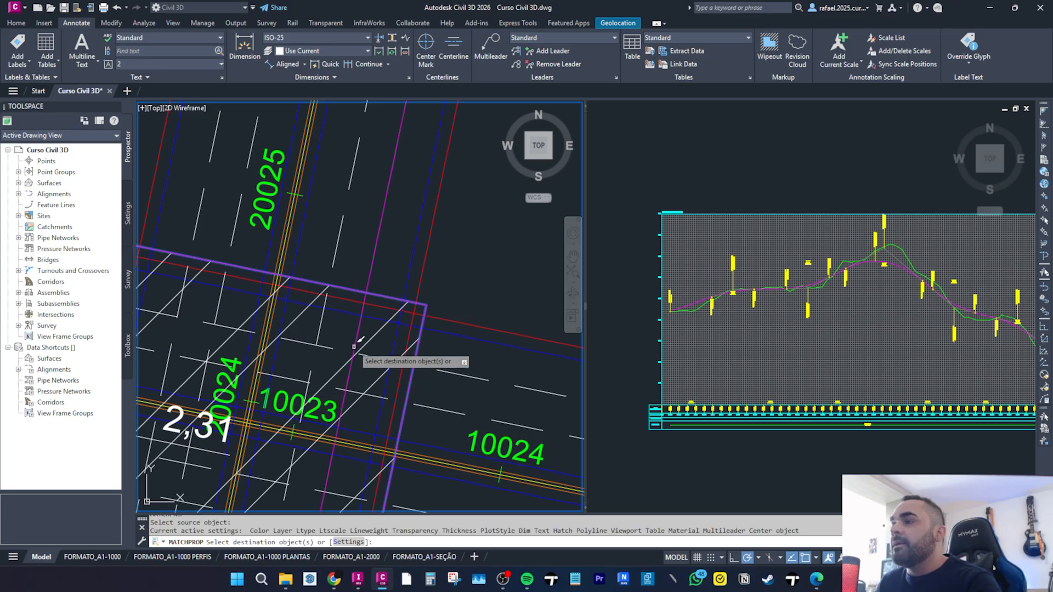
{"action": "left_click", "coordinate": [373, 336]}
{"action": "scroll", "coordinate": [374, 336], "scroll_direction": "down", "scroll_amount": 4}
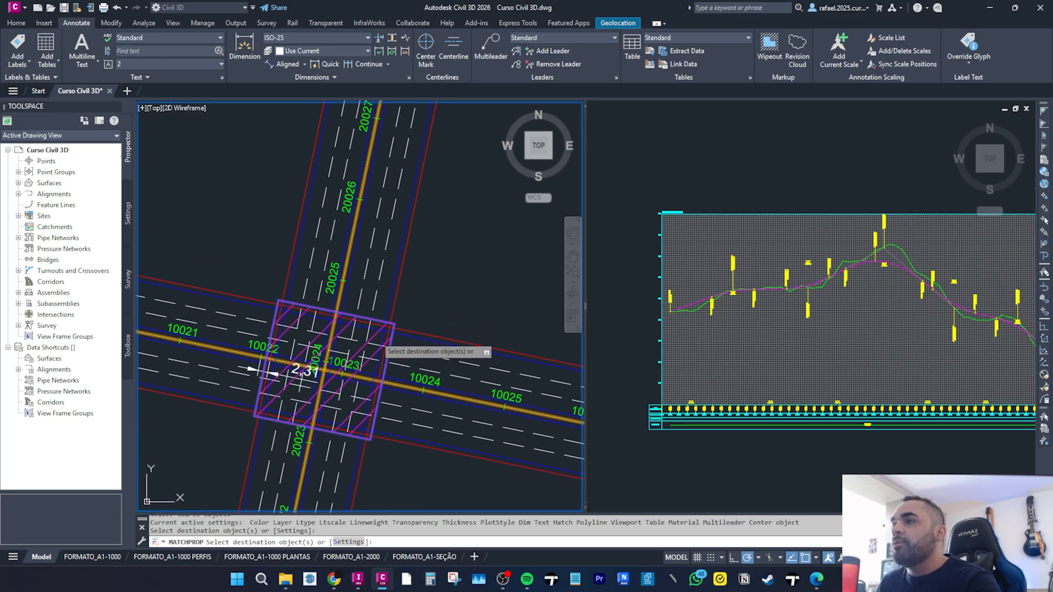
{"action": "key", "text": "Escape"}
Set the bridge outline polyline's global width to 1 through its properties.
{"action": "middle_click_drag", "start_coordinate": [375, 471], "coordinate": [381, 461]}
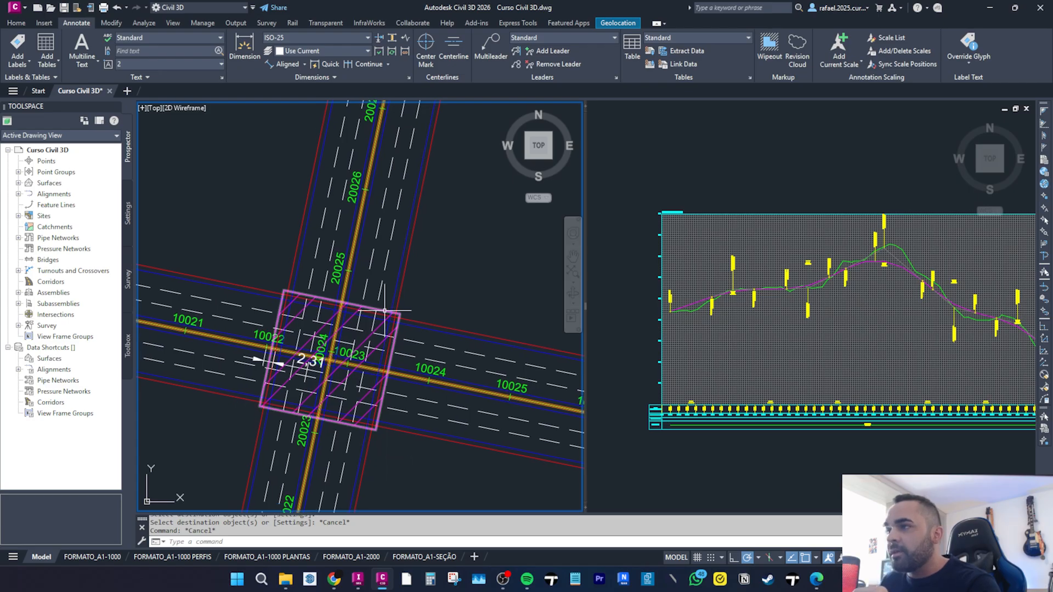
{"action": "left_click", "coordinate": [384, 311]}
{"action": "type", "text": "pr"}
{"action": "key", "text": "Return"}
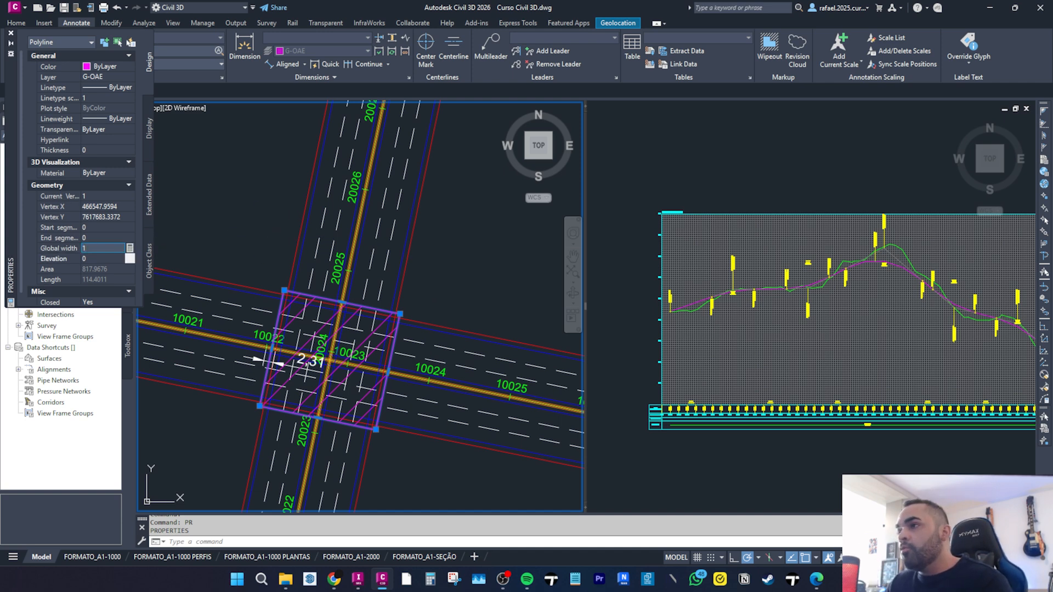
{"action": "key", "text": "Return"}
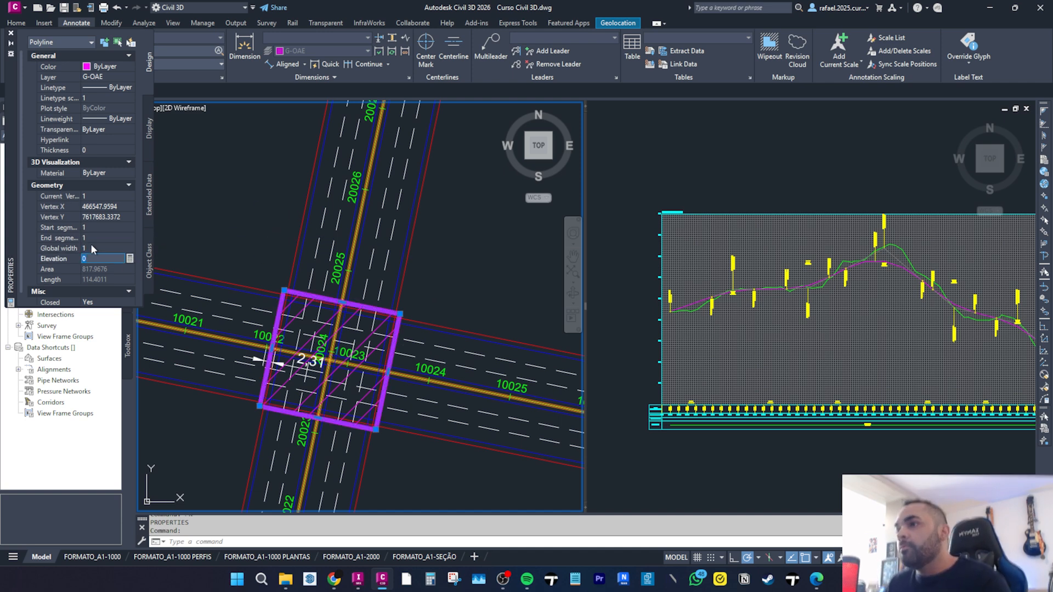
{"action": "left_click", "coordinate": [9, 35]}
{"action": "key", "text": "Escape"}
{"action": "key", "text": "Escape"}
Erase the old 2,31 dimension at the bridge's west side.
{"action": "scroll", "coordinate": [275, 412], "scroll_direction": "down", "scroll_amount": 5}
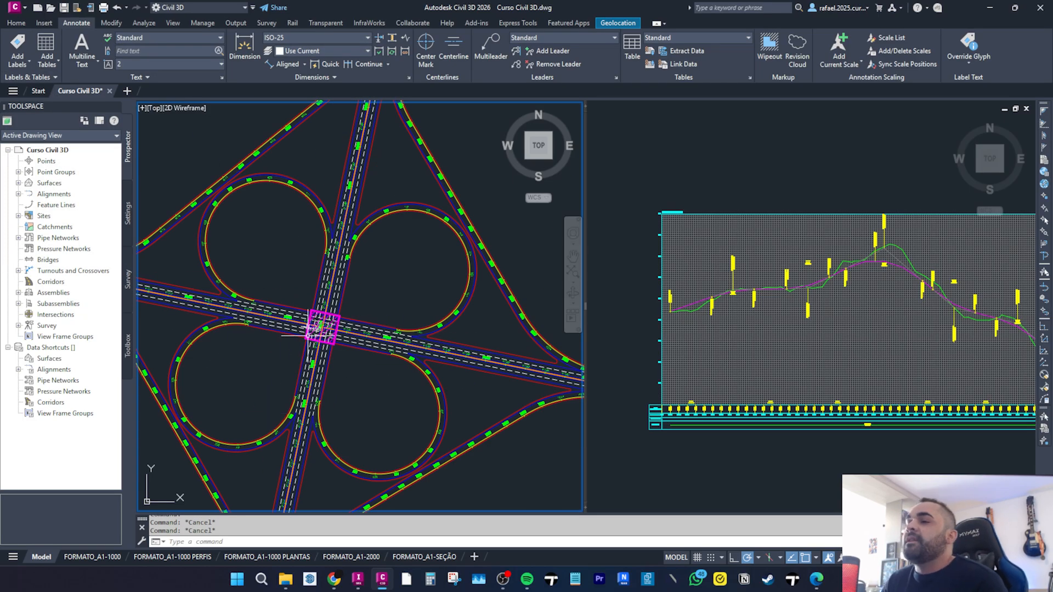
{"action": "scroll", "coordinate": [307, 329], "scroll_direction": "up", "scroll_amount": 8}
{"action": "left_click", "coordinate": [254, 402]}
{"action": "key", "text": "Delete"}
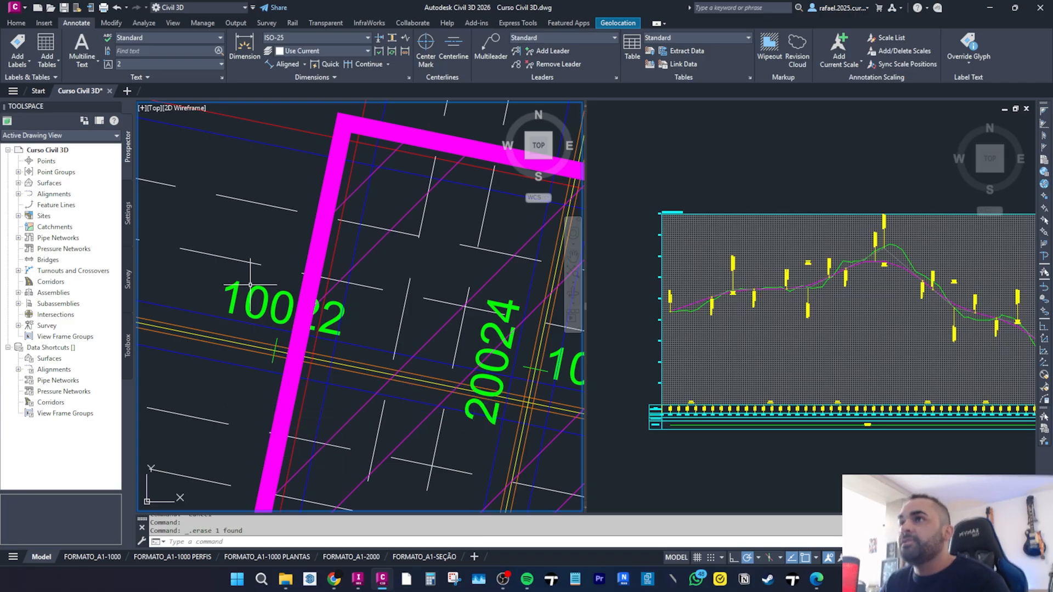
Add an aligned dimension from the road's outer line to the bridge outline's west side.
{"action": "scroll", "coordinate": [250, 284], "scroll_direction": "down", "scroll_amount": 4}
{"action": "scroll", "coordinate": [279, 267], "scroll_direction": "up", "scroll_amount": 4}
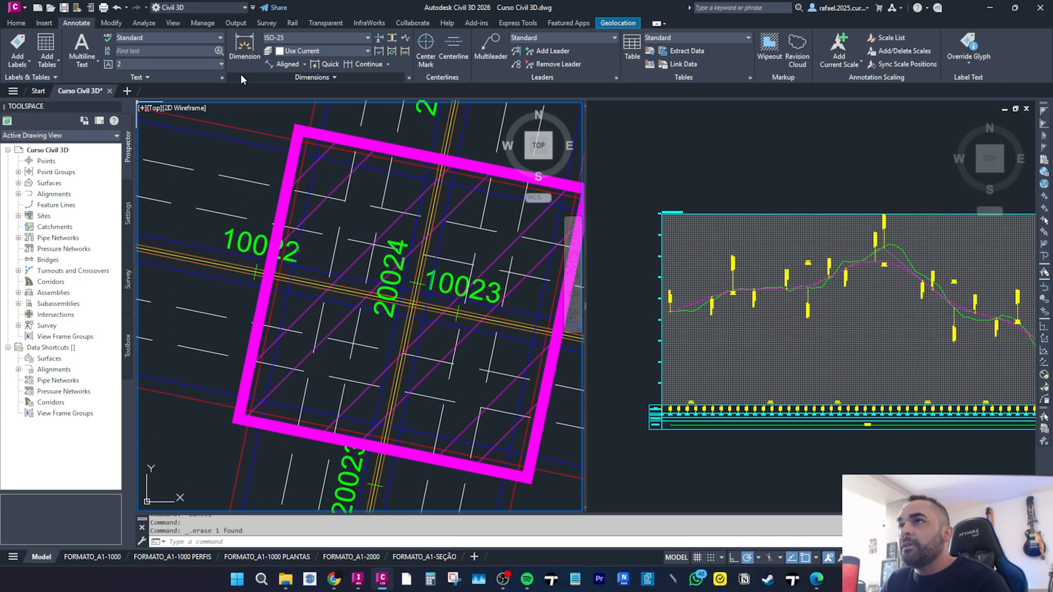
{"action": "left_click", "coordinate": [304, 63]}
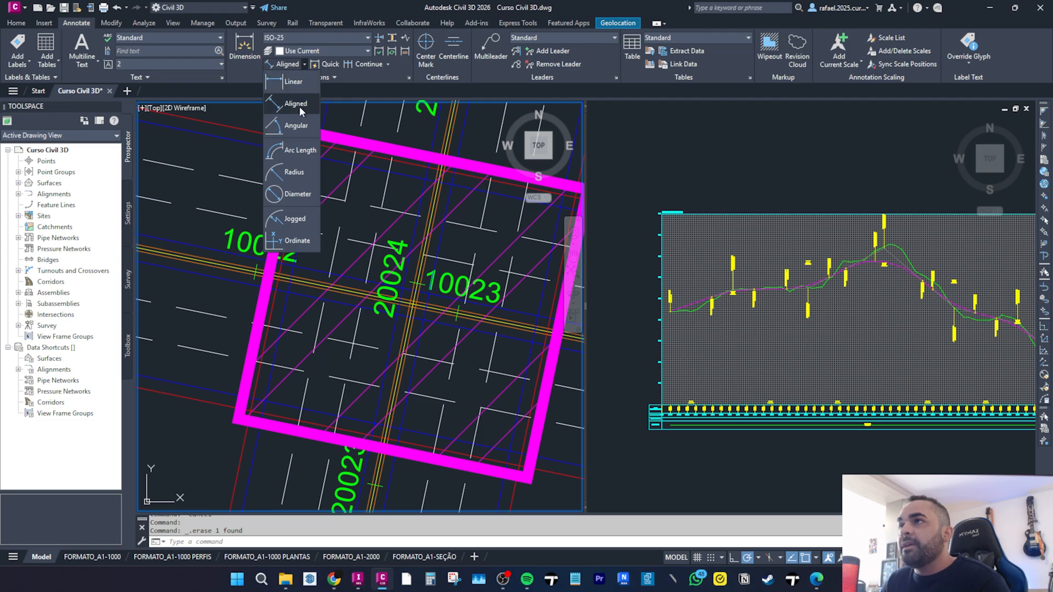
{"action": "left_click", "coordinate": [298, 104]}
{"action": "scroll", "coordinate": [276, 254], "scroll_direction": "up", "scroll_amount": 5}
{"action": "left_click", "coordinate": [276, 255]}
{"action": "left_click", "coordinate": [359, 271]}
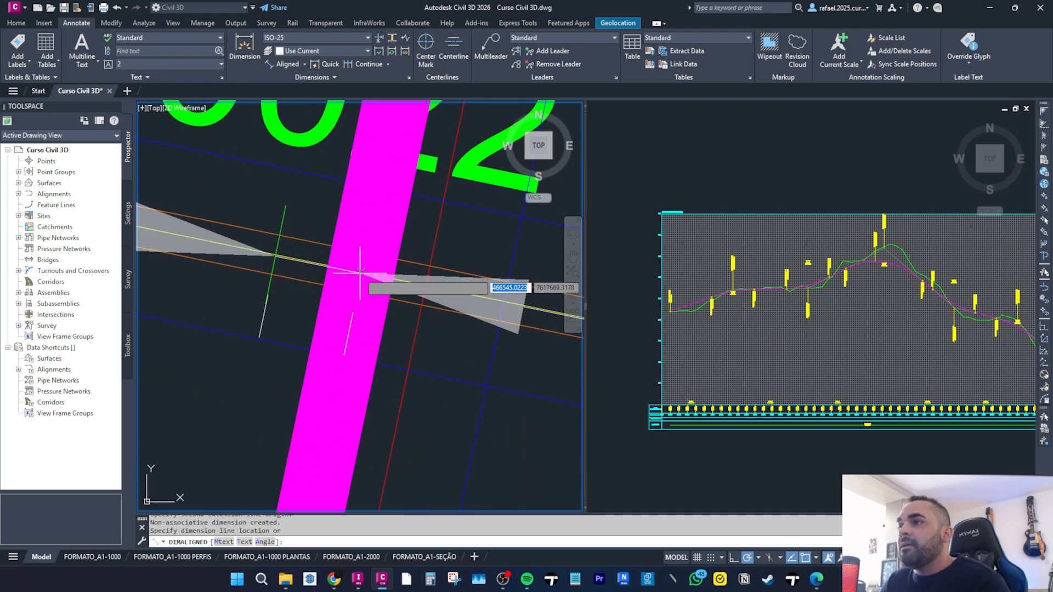
{"action": "scroll", "coordinate": [359, 271], "scroll_direction": "down", "scroll_amount": 5}
{"action": "left_click", "coordinate": [317, 314]}
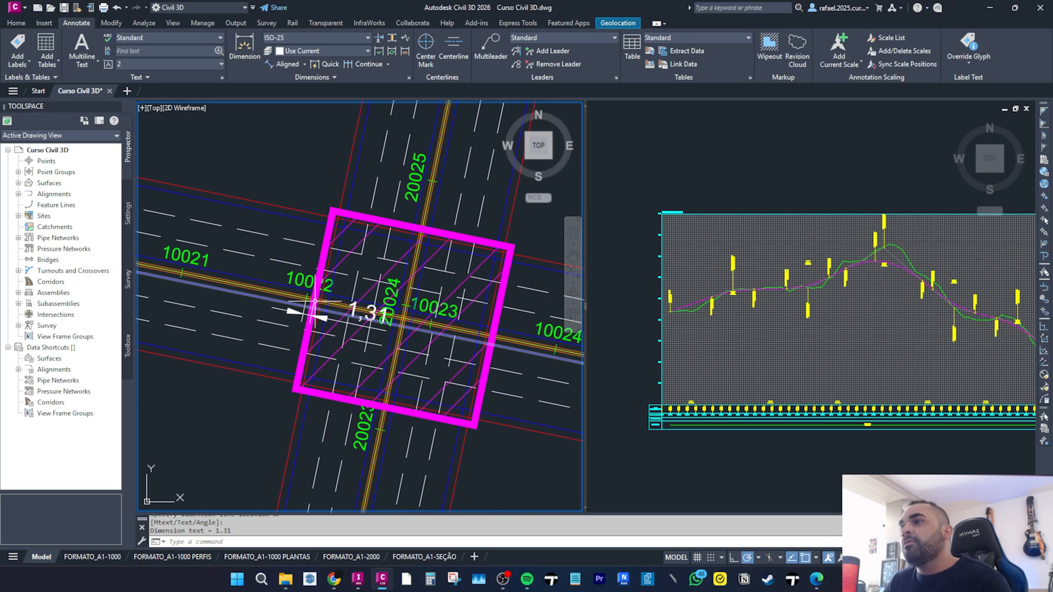
{"action": "scroll", "coordinate": [317, 287], "scroll_direction": "up", "scroll_amount": 2}
{"action": "left_click", "coordinate": [308, 282]}
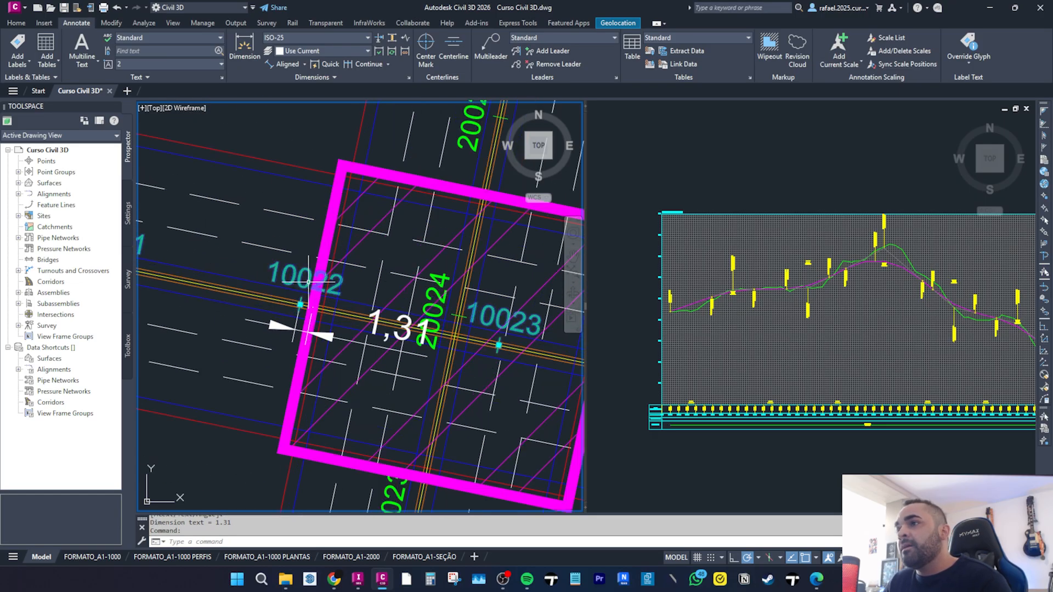
{"action": "right_click", "coordinate": [293, 272]}
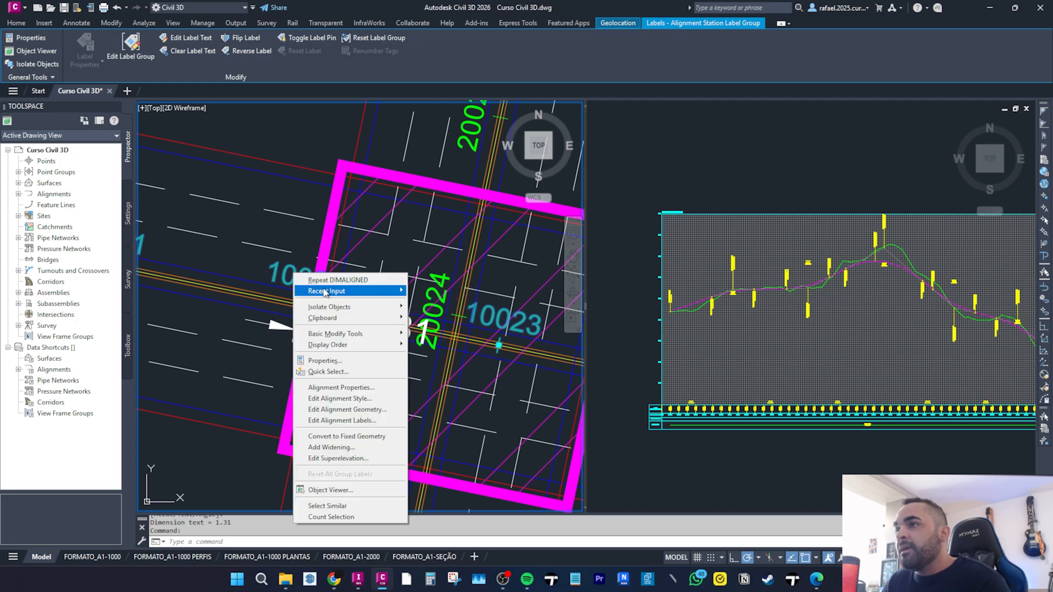
{"action": "mouse_move", "coordinate": [366, 344]}
{"action": "left_click", "coordinate": [421, 345]}
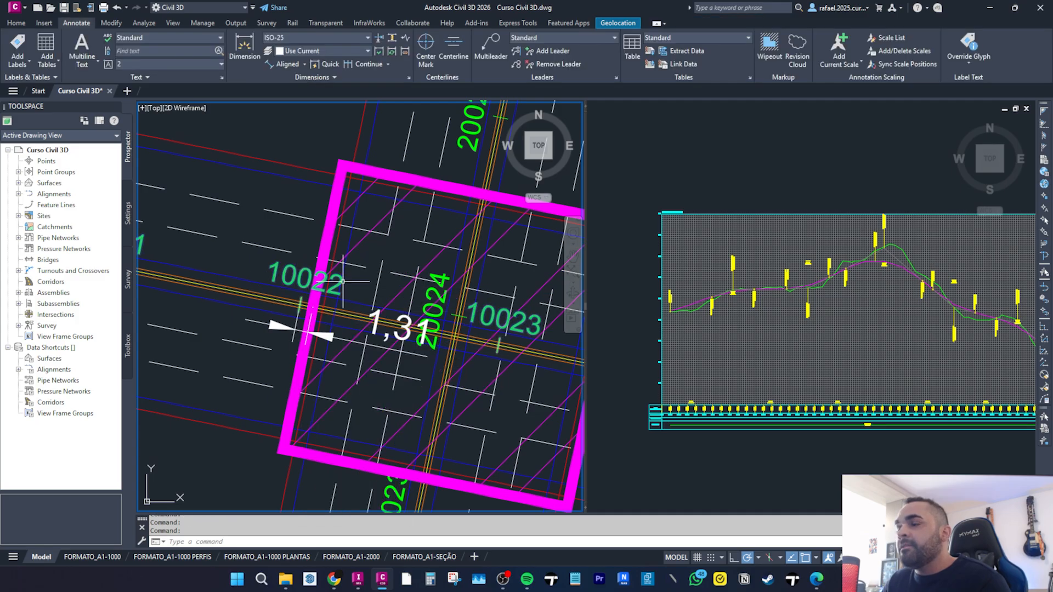
{"action": "scroll", "coordinate": [337, 322], "scroll_direction": "down", "scroll_amount": 3}
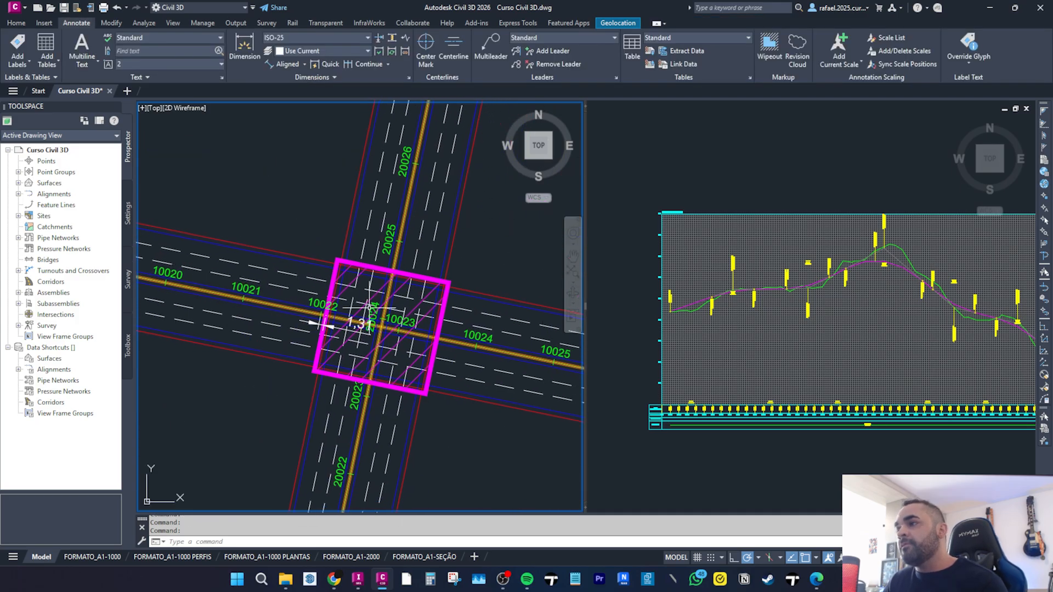
{"action": "scroll", "coordinate": [421, 349], "scroll_direction": "up", "scroll_amount": 5}
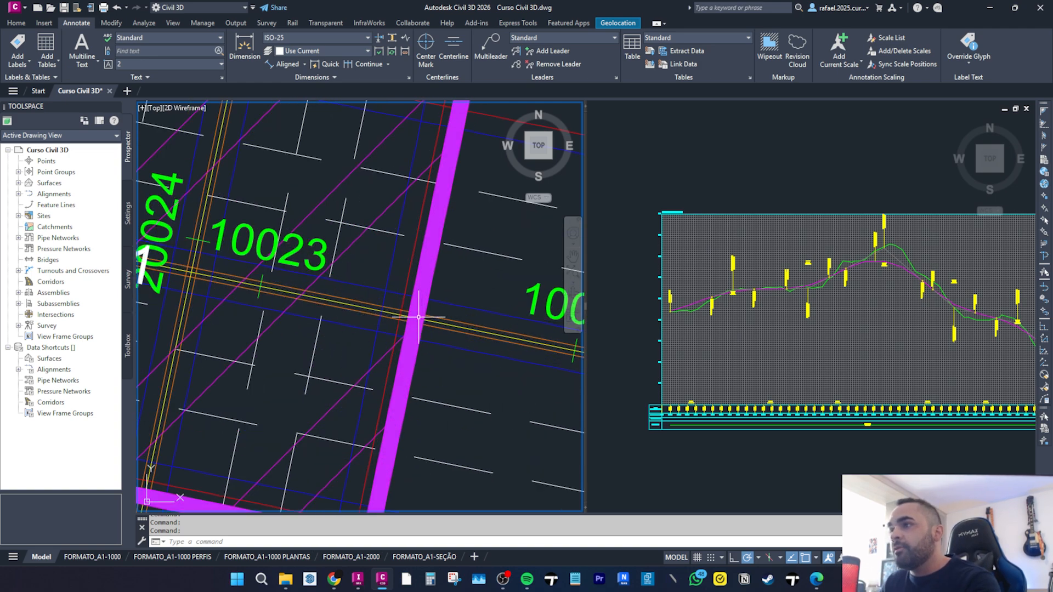
Add a second aligned dimension along the bridge outline's south side.
{"action": "left_click", "coordinate": [287, 64]}
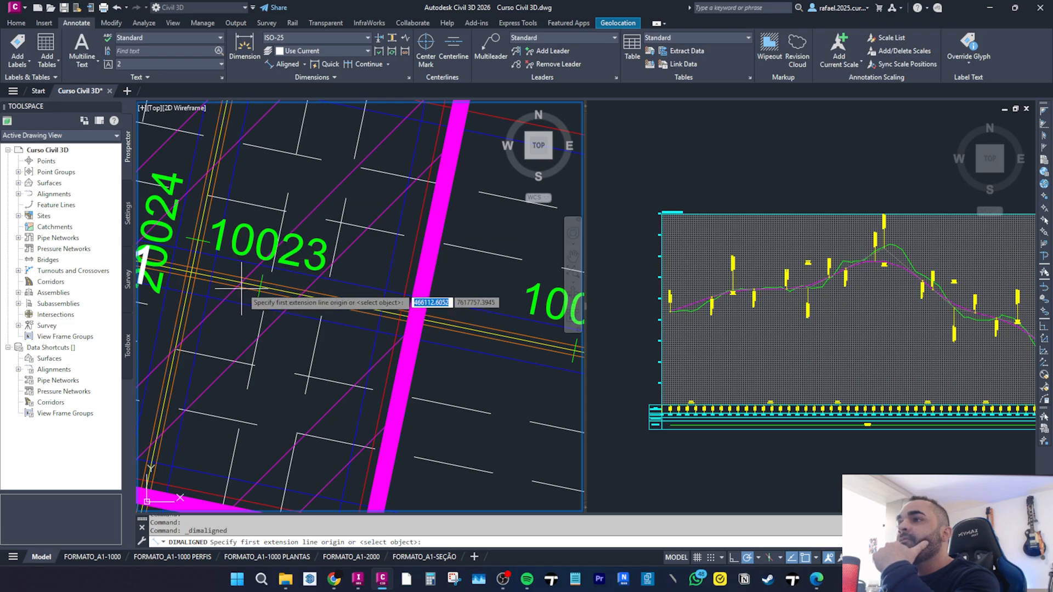
{"action": "scroll", "coordinate": [493, 277], "scroll_direction": "down", "scroll_amount": 5}
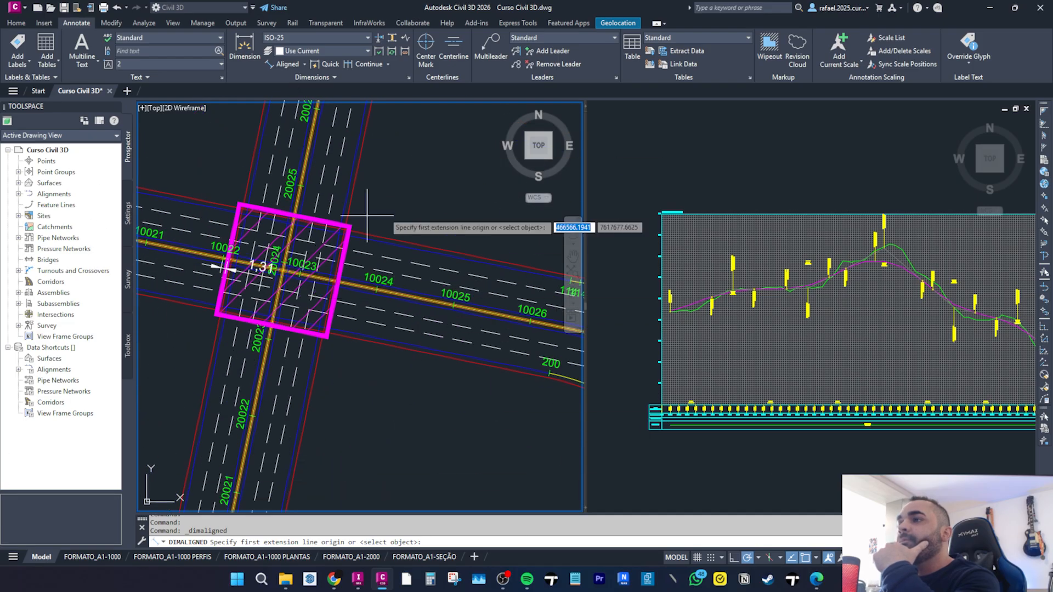
{"action": "scroll", "coordinate": [313, 257], "scroll_direction": "up", "scroll_amount": 5}
{"action": "middle_click_drag", "start_coordinate": [243, 286], "coordinate": [415, 306]}
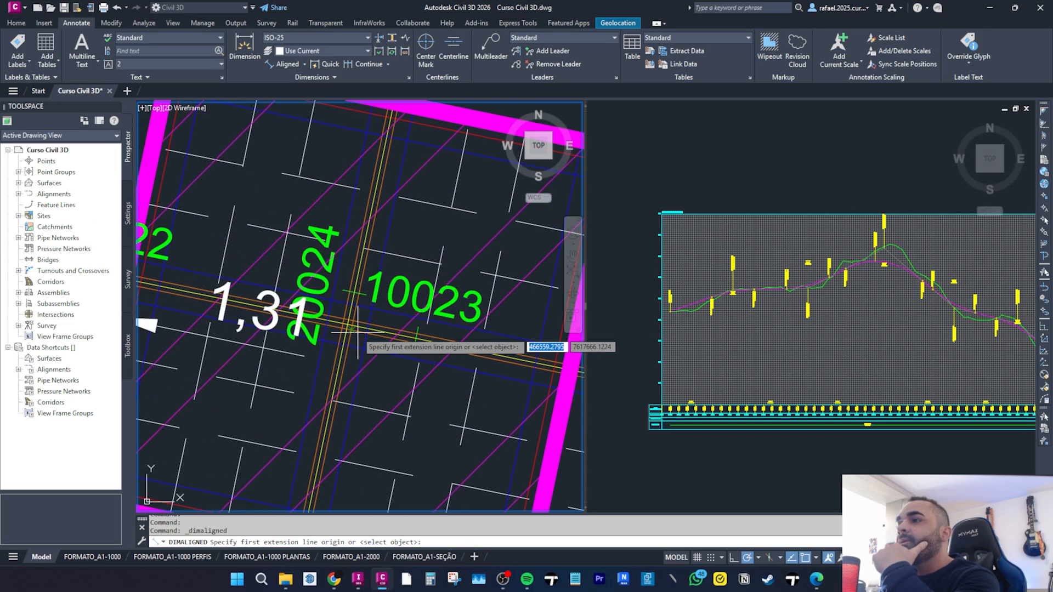
{"action": "scroll", "coordinate": [422, 337], "scroll_direction": "up", "scroll_amount": 3}
{"action": "left_click", "coordinate": [422, 337]}
{"action": "scroll", "coordinate": [422, 337], "scroll_direction": "down", "scroll_amount": 4}
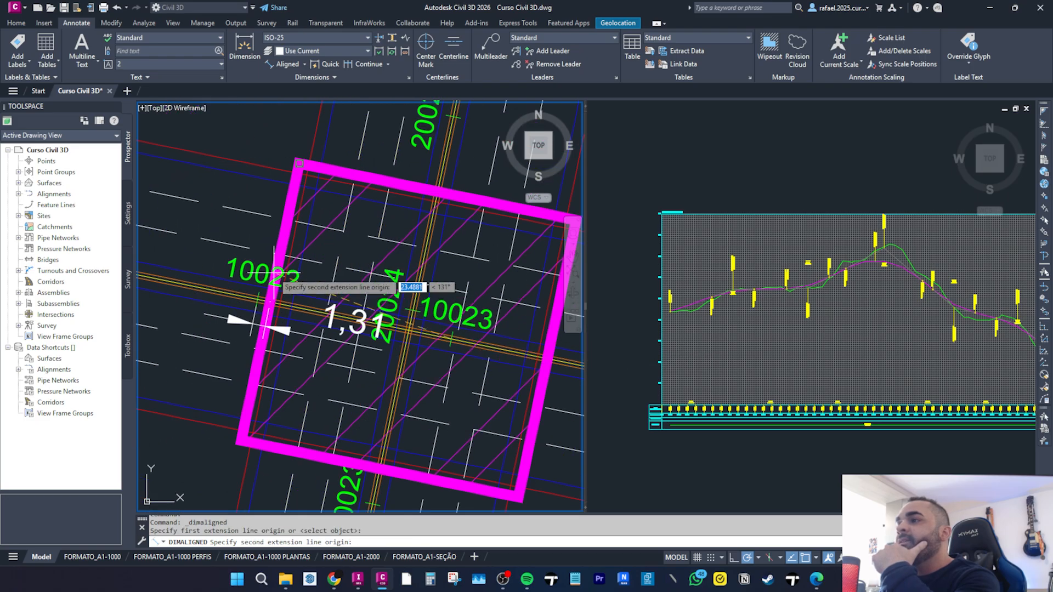
{"action": "middle_click_drag", "start_coordinate": [506, 351], "coordinate": [341, 312]}
{"action": "left_click", "coordinate": [386, 316]}
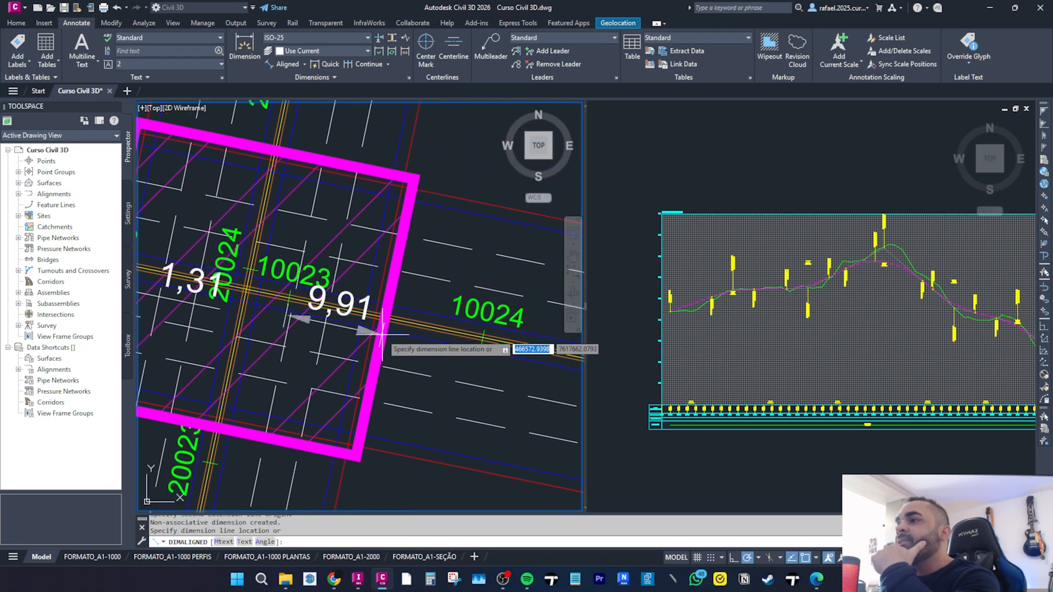
{"action": "left_click", "coordinate": [379, 339]}
{"action": "scroll", "coordinate": [321, 310], "scroll_direction": "down", "scroll_amount": 2}
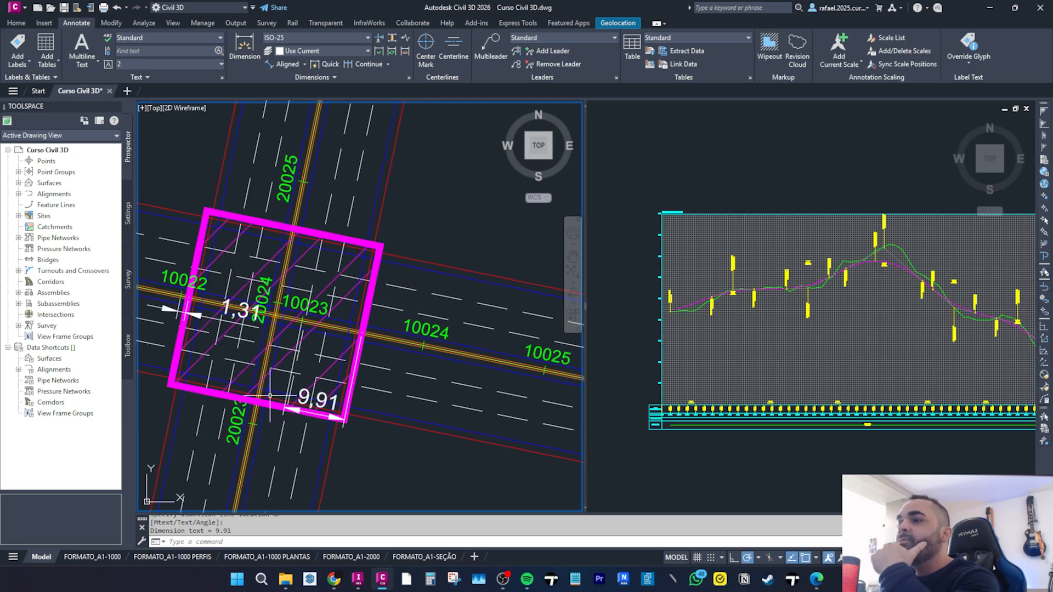
Add an aligned dimension from a point on the southern road up to the bridge outline's south edge.
{"action": "middle_click_drag", "start_coordinate": [247, 419], "coordinate": [275, 350]}
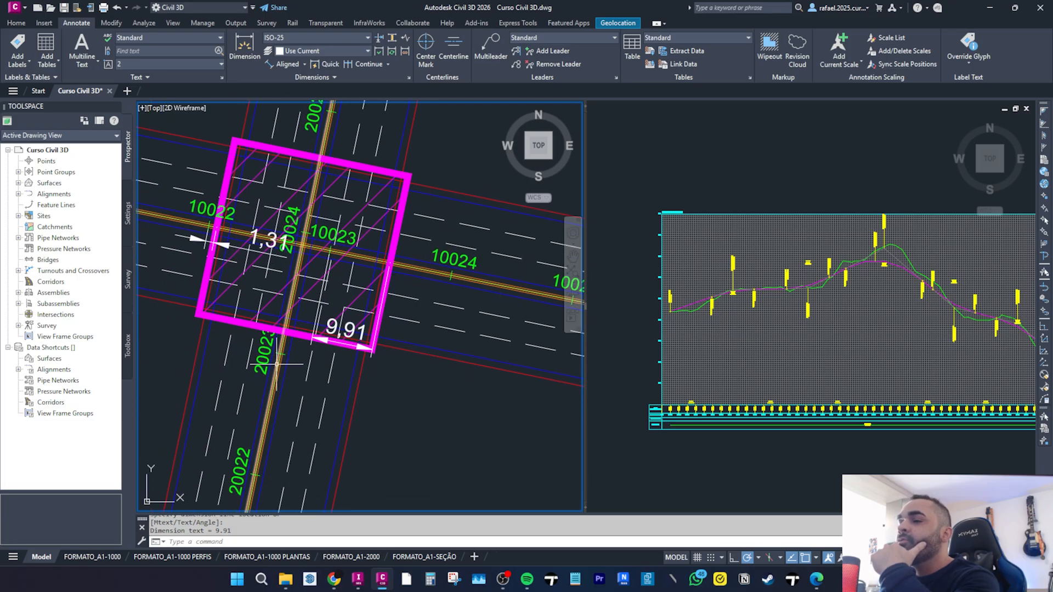
{"action": "left_click", "coordinate": [286, 64]}
{"action": "scroll", "coordinate": [295, 353], "scroll_direction": "up", "scroll_amount": 5}
{"action": "left_click", "coordinate": [295, 353]}
{"action": "left_click", "coordinate": [314, 263]}
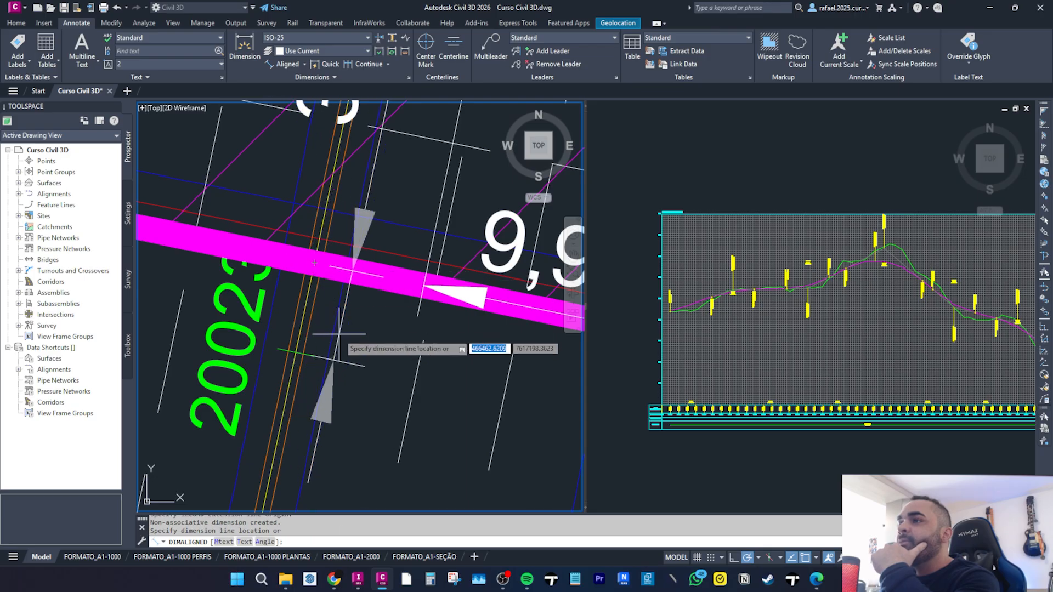
{"action": "left_click", "coordinate": [348, 348]}
{"action": "scroll", "coordinate": [345, 345], "scroll_direction": "down", "scroll_amount": 4}
Place the dimension line for the aligned dimension between the southern road and the bridge outline's south edge.
{"action": "left_click", "coordinate": [348, 264]}
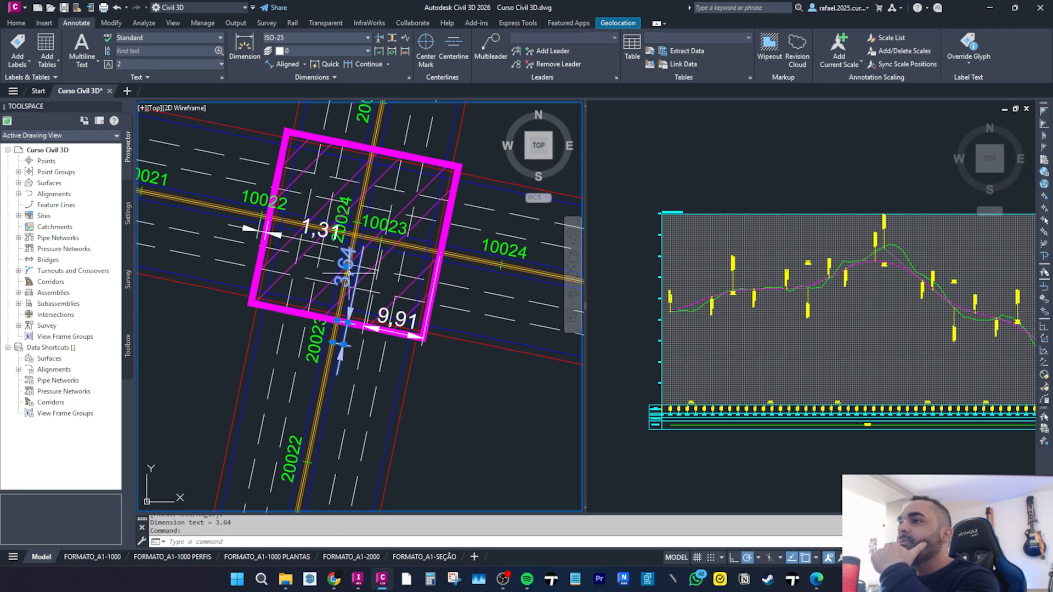
{"action": "left_click", "coordinate": [346, 268]}
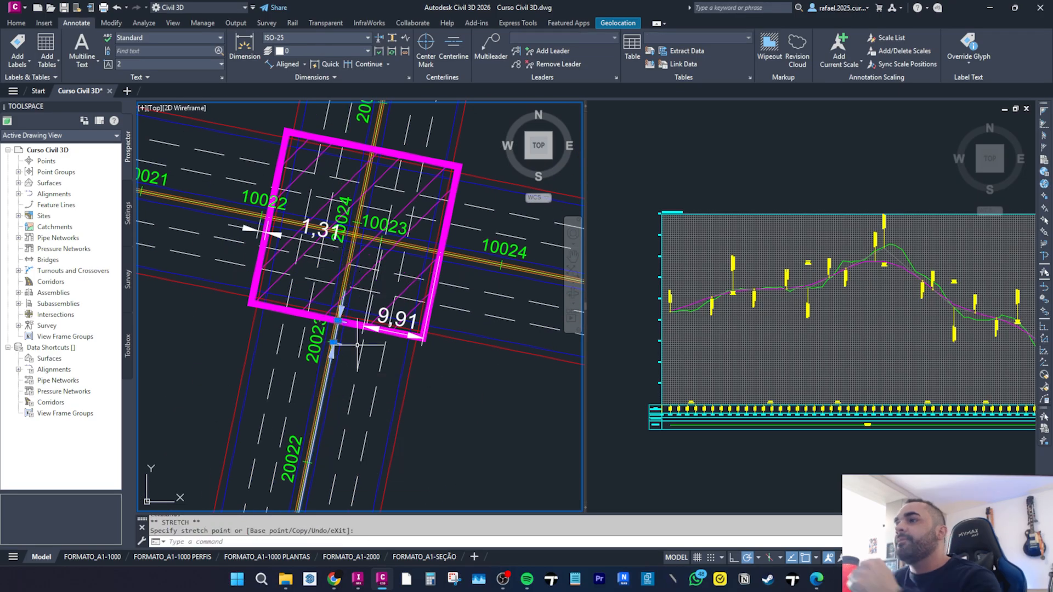
{"action": "scroll", "coordinate": [329, 351], "scroll_direction": "down", "scroll_amount": 8}
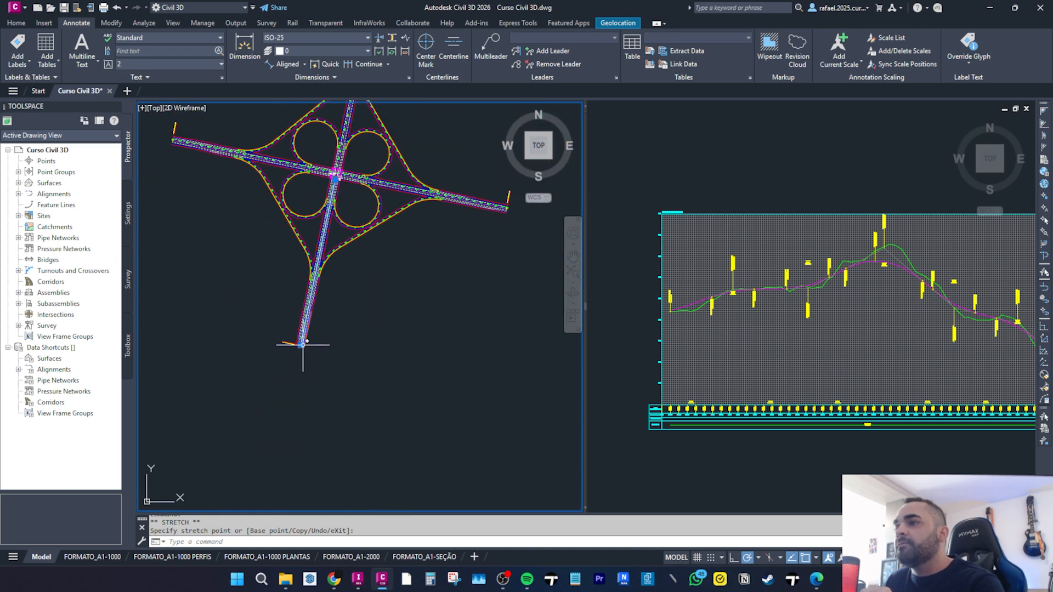
{"action": "scroll", "coordinate": [336, 186], "scroll_direction": "up", "scroll_amount": 8}
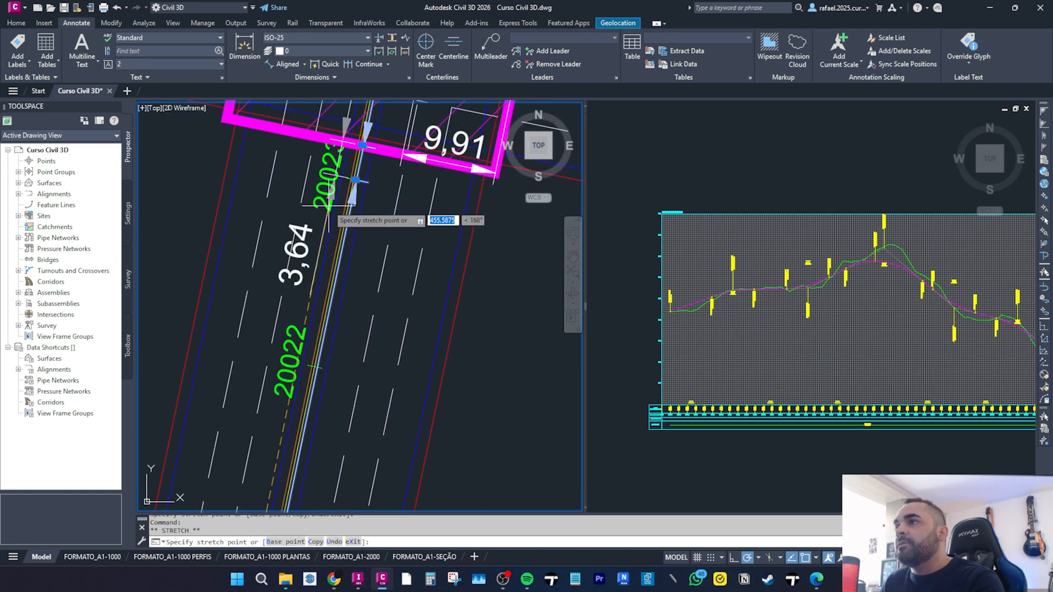
{"action": "key", "text": "F3"}
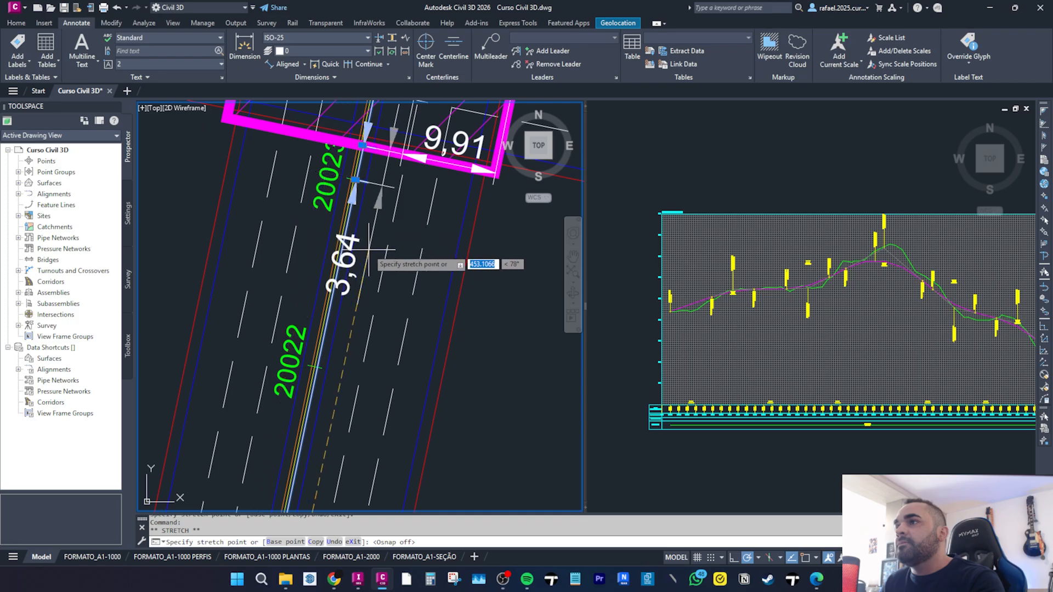
{"action": "key", "text": "Escape"}
{"action": "key", "text": "Escape"}
{"action": "scroll", "coordinate": [318, 329], "scroll_direction": "down", "scroll_amount": 5}
{"action": "scroll", "coordinate": [344, 160], "scroll_direction": "up", "scroll_amount": 2}
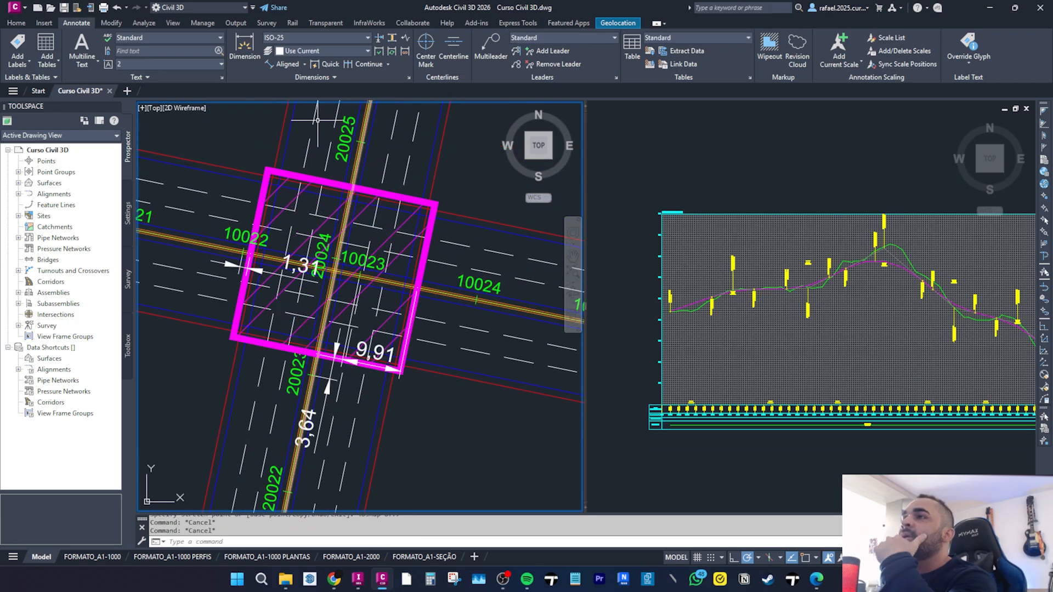
Add an aligned dimension along the north–south road from the road crossing up to the bridge outline's north edge.
{"action": "left_click", "coordinate": [280, 66]}
{"action": "scroll", "coordinate": [332, 260], "scroll_direction": "up", "scroll_amount": 4}
{"action": "scroll", "coordinate": [346, 329], "scroll_direction": "down", "scroll_amount": 7}
{"action": "scroll", "coordinate": [324, 301], "scroll_direction": "up", "scroll_amount": 5}
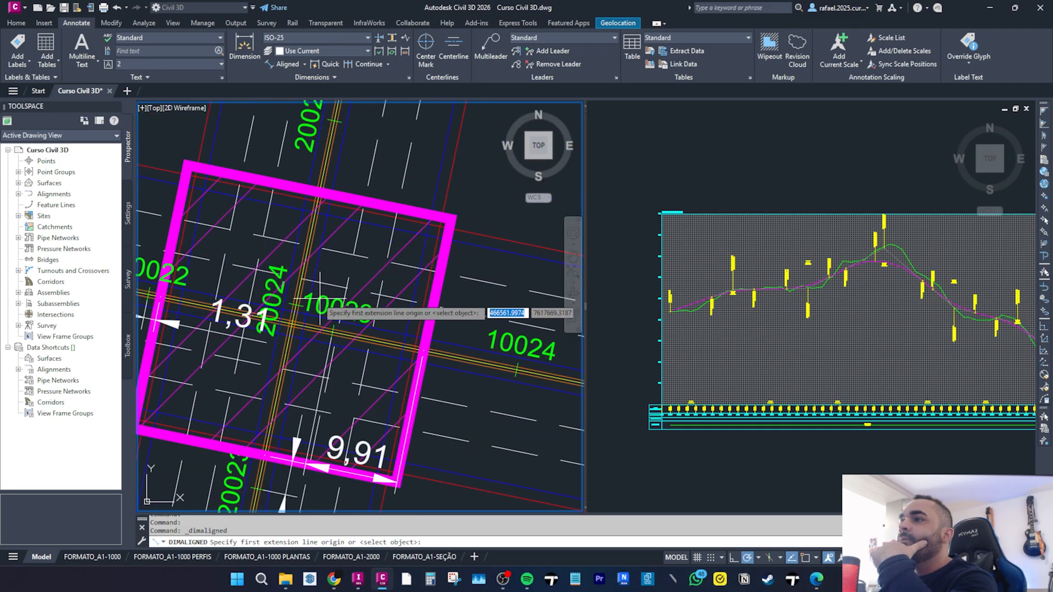
{"action": "scroll", "coordinate": [318, 305], "scroll_direction": "up", "scroll_amount": 4}
{"action": "key", "text": "F3"}
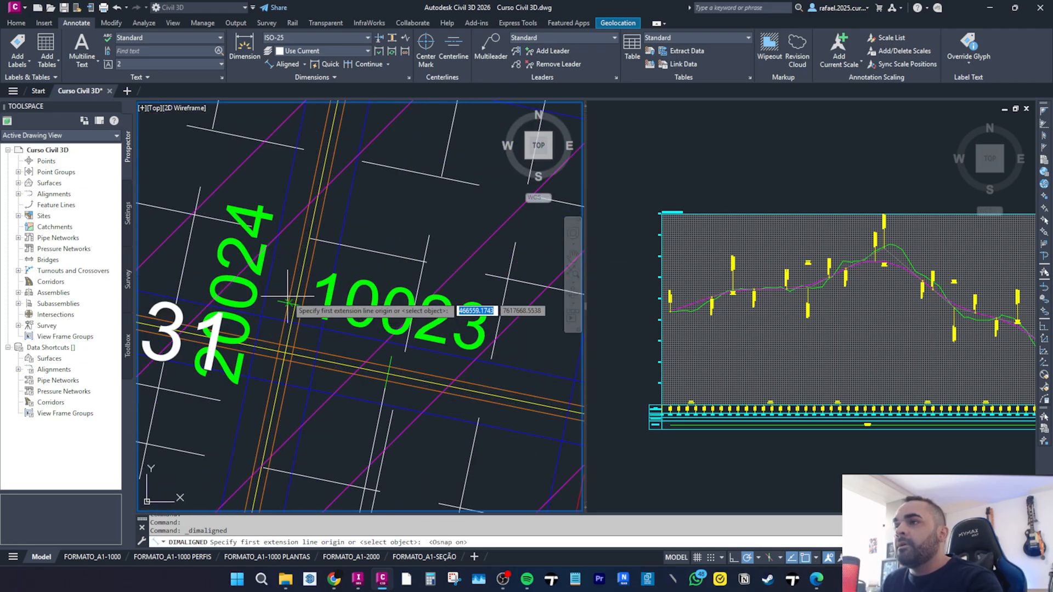
{"action": "left_click", "coordinate": [288, 302]}
{"action": "scroll", "coordinate": [299, 317], "scroll_direction": "down", "scroll_amount": 3}
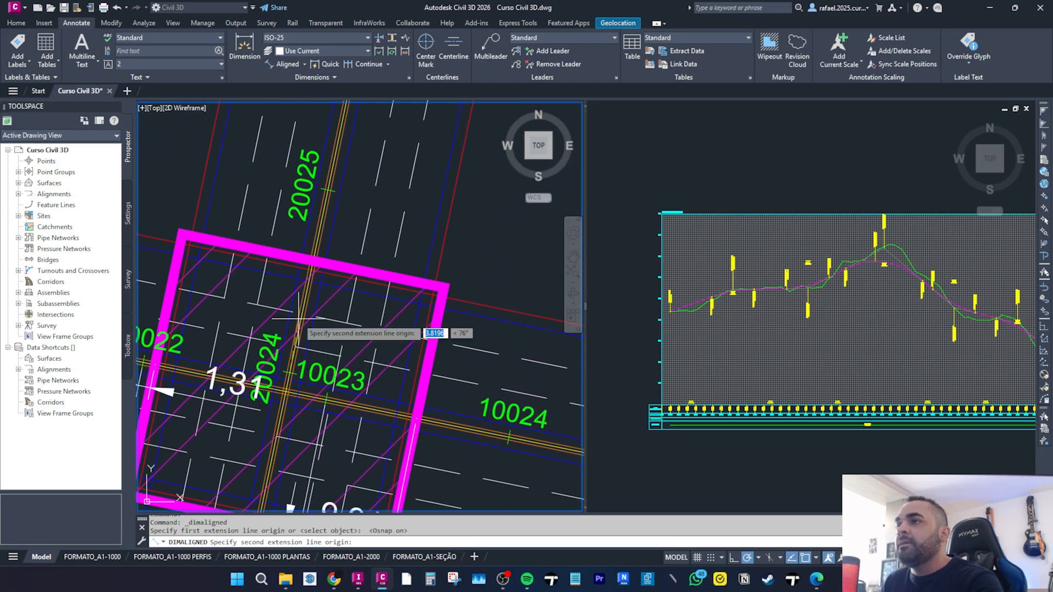
{"action": "scroll", "coordinate": [316, 262], "scroll_direction": "up", "scroll_amount": 2}
{"action": "left_click", "coordinate": [307, 264]}
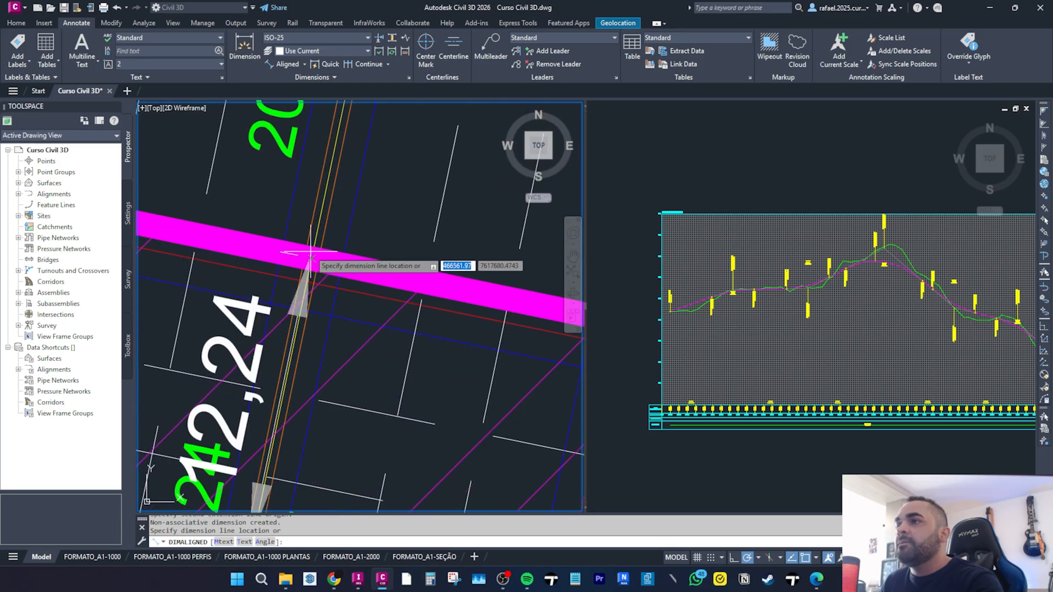
{"action": "scroll", "coordinate": [308, 262], "scroll_direction": "down", "scroll_amount": 3}
{"action": "key", "text": "Escape"}
{"action": "key", "text": "Escape"}
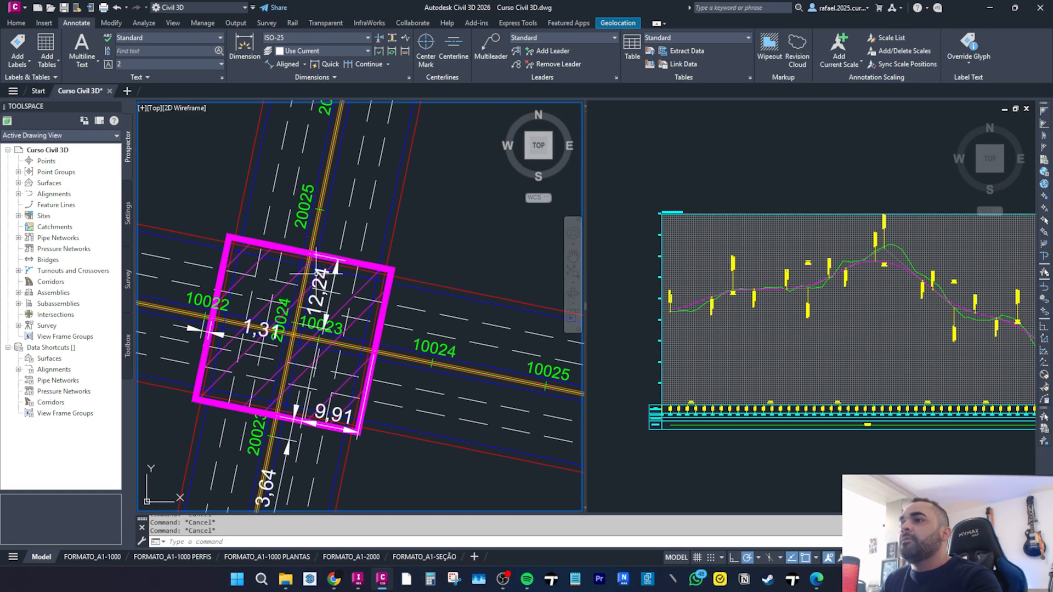
Draw a vertical construction line in the profile view through the station where the bridge starts.
{"action": "scroll", "coordinate": [329, 281], "scroll_direction": "down", "scroll_amount": 4}
{"action": "scroll", "coordinate": [311, 281], "scroll_direction": "up", "scroll_amount": 2}
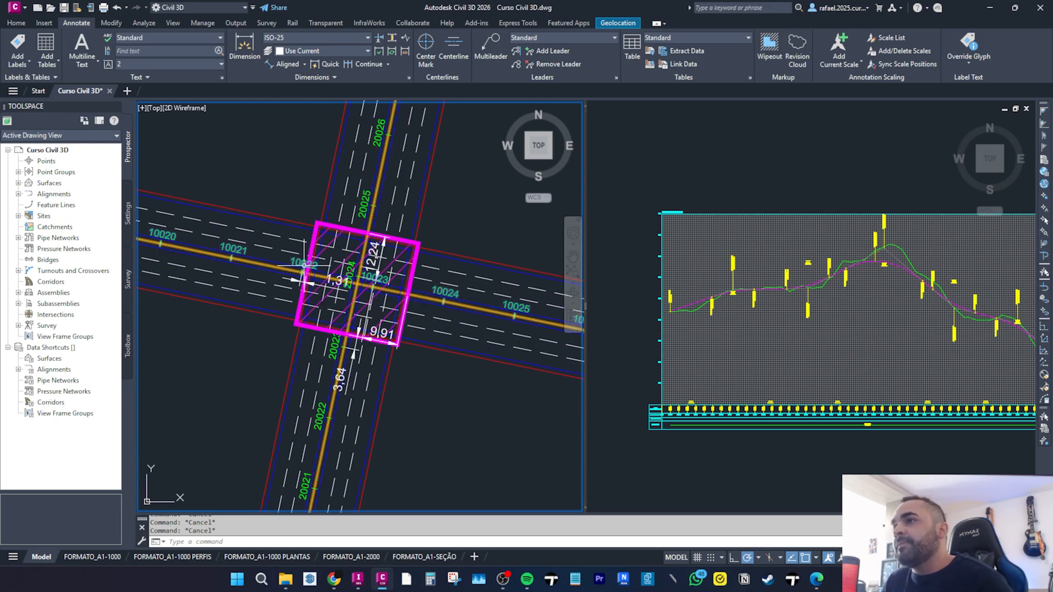
{"action": "left_click", "coordinate": [699, 307]}
{"action": "scroll", "coordinate": [700, 299], "scroll_direction": "down", "scroll_amount": 4}
{"action": "scroll", "coordinate": [694, 337], "scroll_direction": "up", "scroll_amount": 5}
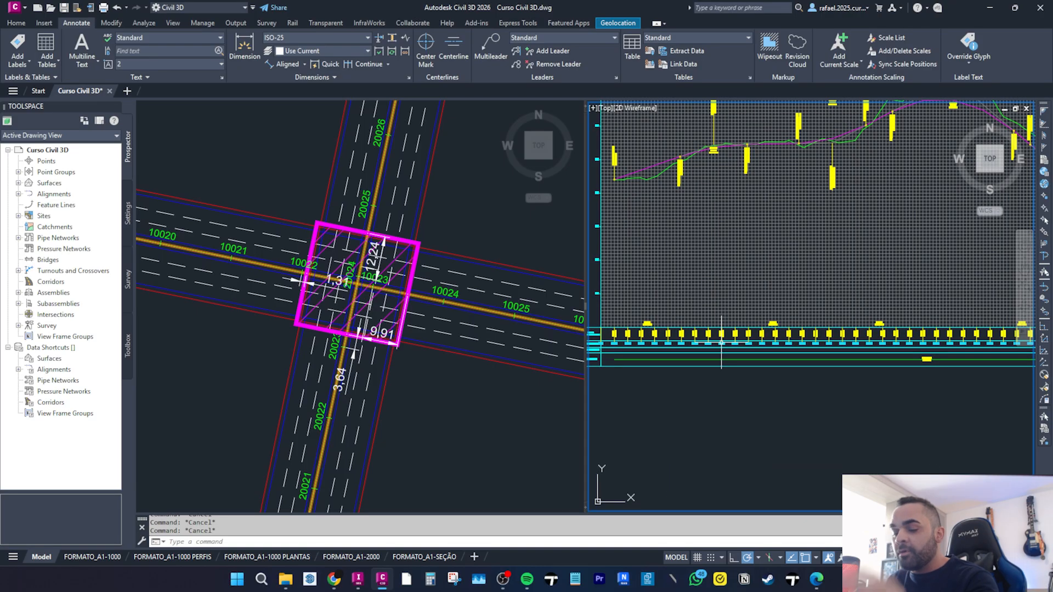
{"action": "key", "text": "Return"}
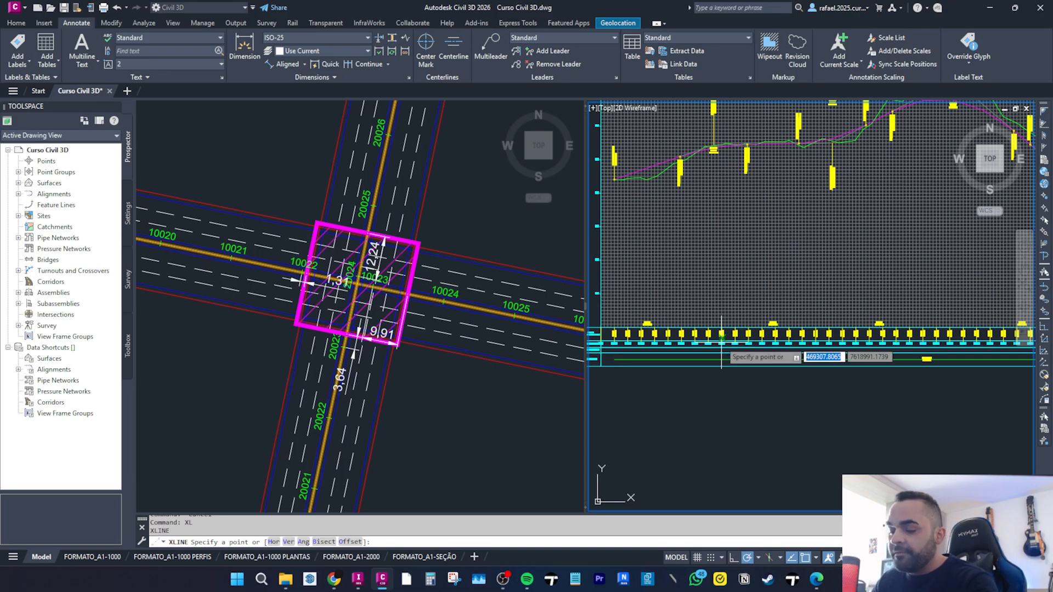
{"action": "type", "text": "v"}
{"action": "key", "text": "Return"}
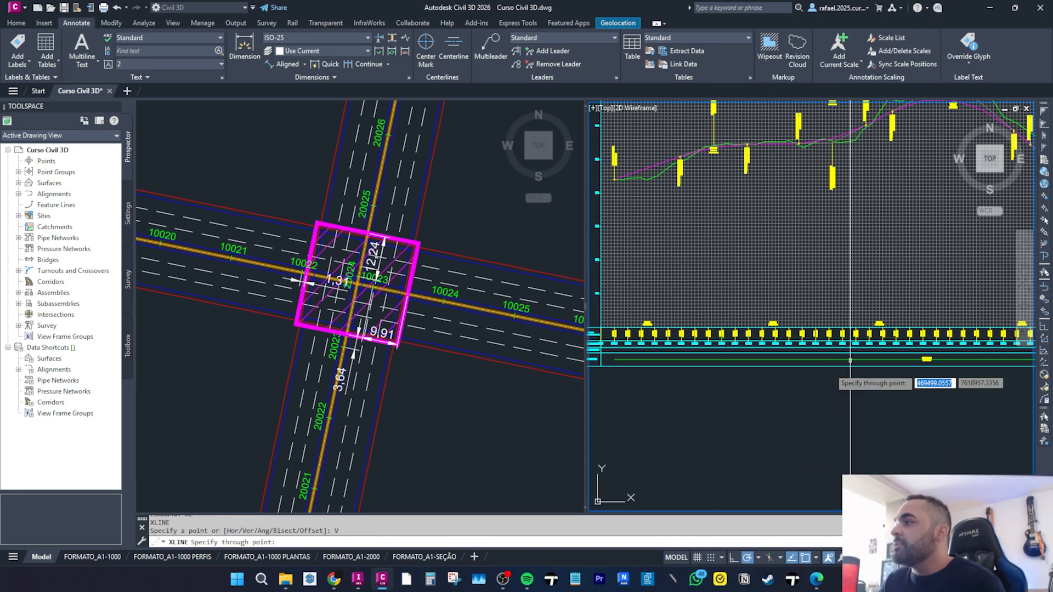
{"action": "scroll", "coordinate": [848, 349], "scroll_direction": "down", "scroll_amount": 4}
{"action": "scroll", "coordinate": [790, 356], "scroll_direction": "up", "scroll_amount": 5}
{"action": "scroll", "coordinate": [824, 297], "scroll_direction": "down", "scroll_amount": 2}
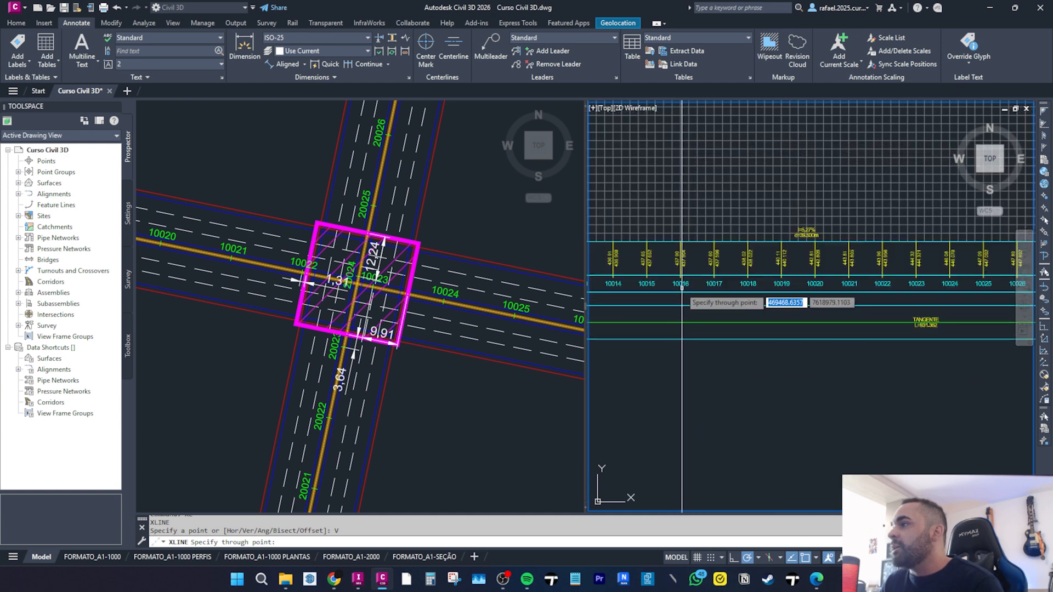
{"action": "middle_click_drag", "start_coordinate": [824, 298], "coordinate": [799, 305]}
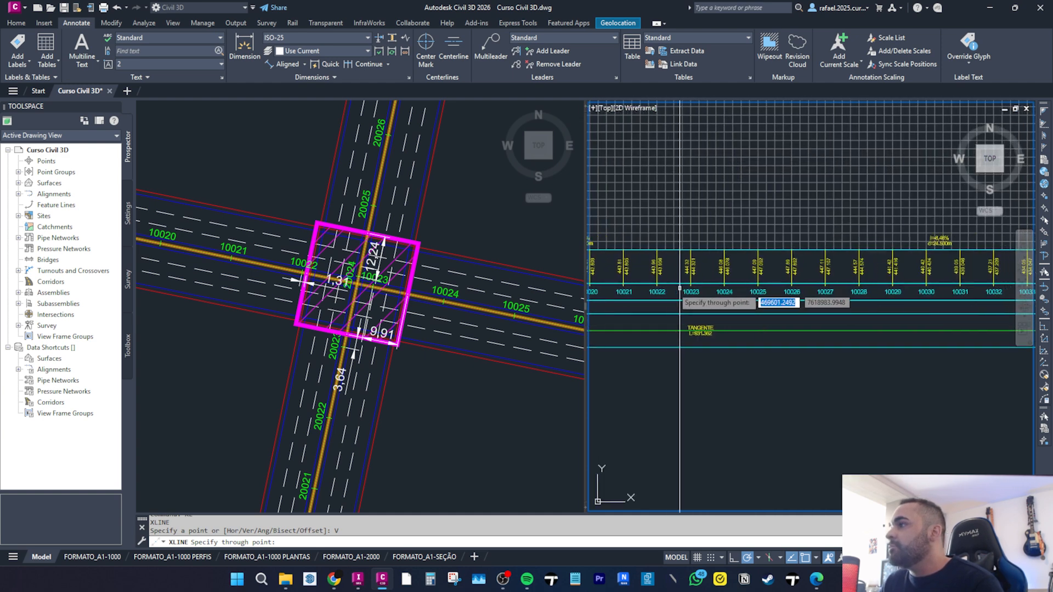
{"action": "left_click", "coordinate": [657, 241]}
{"action": "key", "text": "Escape"}
{"action": "key", "text": "Escape"}
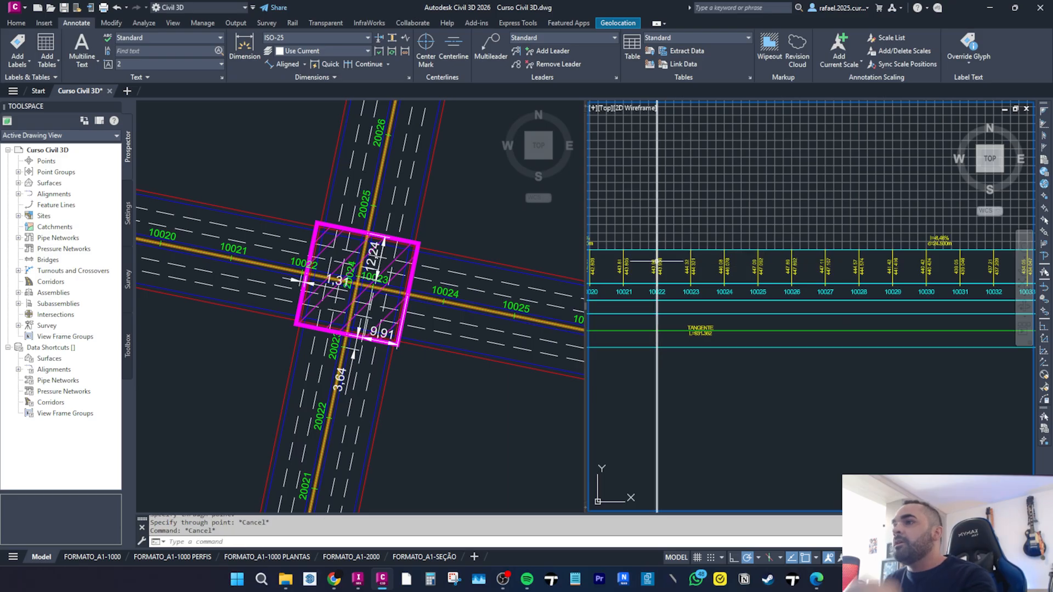
Offset the vertical construction line 1.31 toward higher stations in the profile.
{"action": "left_click", "coordinate": [392, 282]}
{"action": "scroll", "coordinate": [324, 293], "scroll_direction": "up", "scroll_amount": 3}
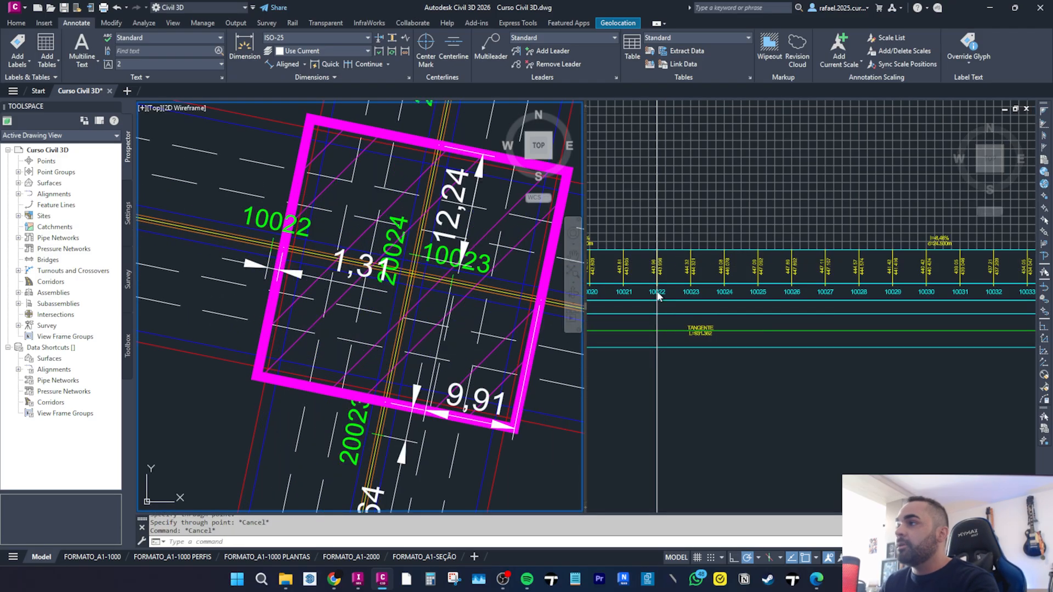
{"action": "left_click", "coordinate": [641, 378]}
{"action": "key", "text": "Escape"}
{"action": "type", "text": "o"}
{"action": "key", "text": "Return"}
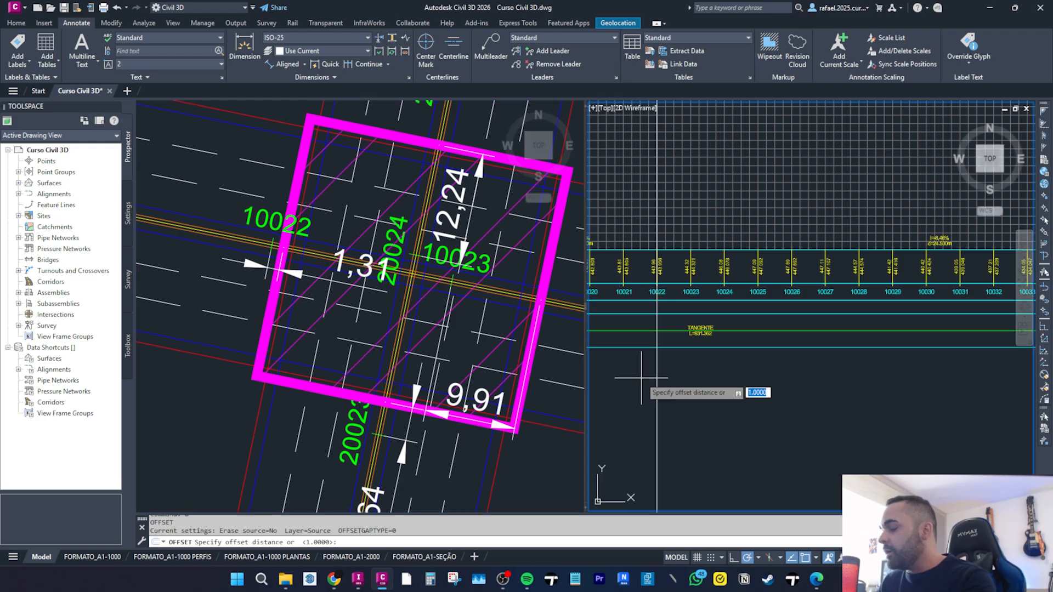
{"action": "type", "text": "1.31"}
{"action": "key", "text": "Return"}
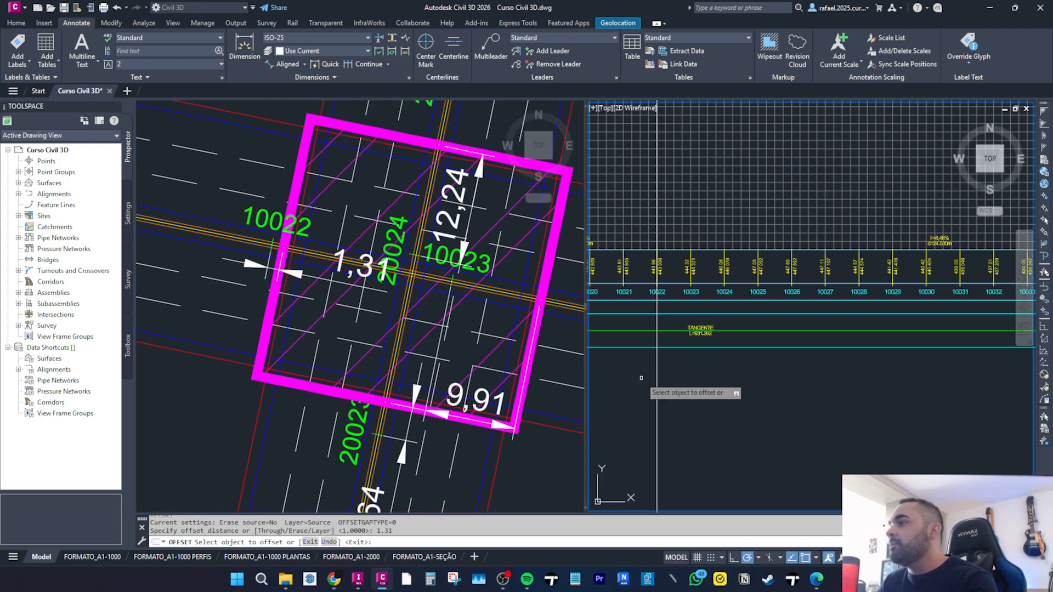
{"action": "left_click", "coordinate": [657, 368]}
{"action": "left_click", "coordinate": [801, 367]}
{"action": "key", "text": "Escape"}
Erase the original vertical construction line in the profile.
{"action": "scroll", "coordinate": [664, 363], "scroll_direction": "up", "scroll_amount": 2}
{"action": "left_click", "coordinate": [654, 365]}
{"action": "type", "text": "e"}
{"action": "key", "text": "Return"}
{"action": "scroll", "coordinate": [639, 417], "scroll_direction": "down", "scroll_amount": 3}
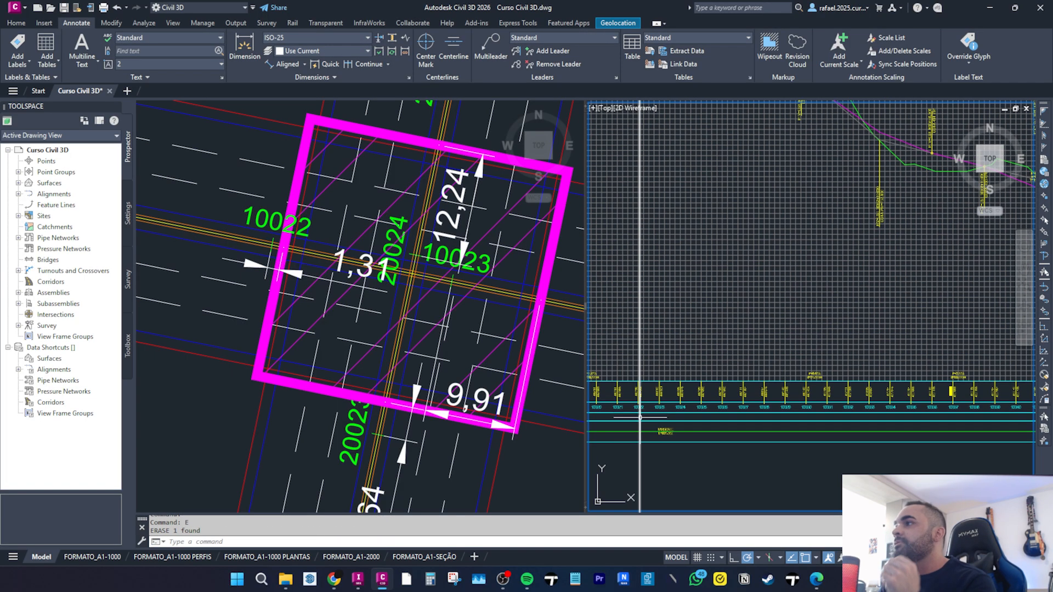
{"action": "scroll", "coordinate": [643, 330], "scroll_direction": "down", "scroll_amount": 6}
{"action": "scroll", "coordinate": [651, 277], "scroll_direction": "up", "scroll_amount": 4}
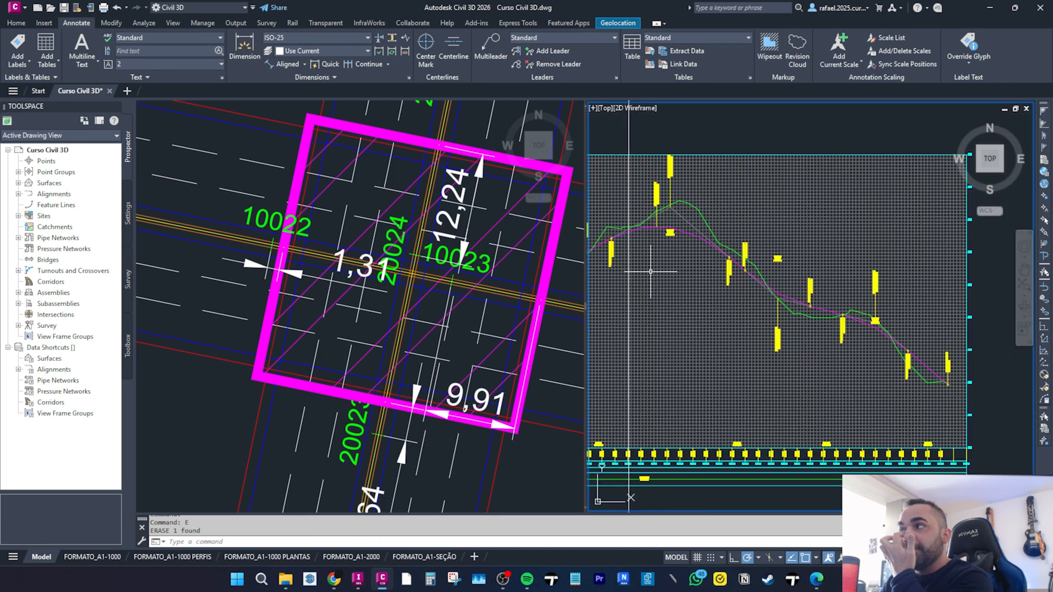
Inspect the bridge's dimensions in plan against the profile view.
{"action": "left_click", "coordinate": [376, 278]}
{"action": "middle_click_drag", "start_coordinate": [454, 266], "coordinate": [313, 220]}
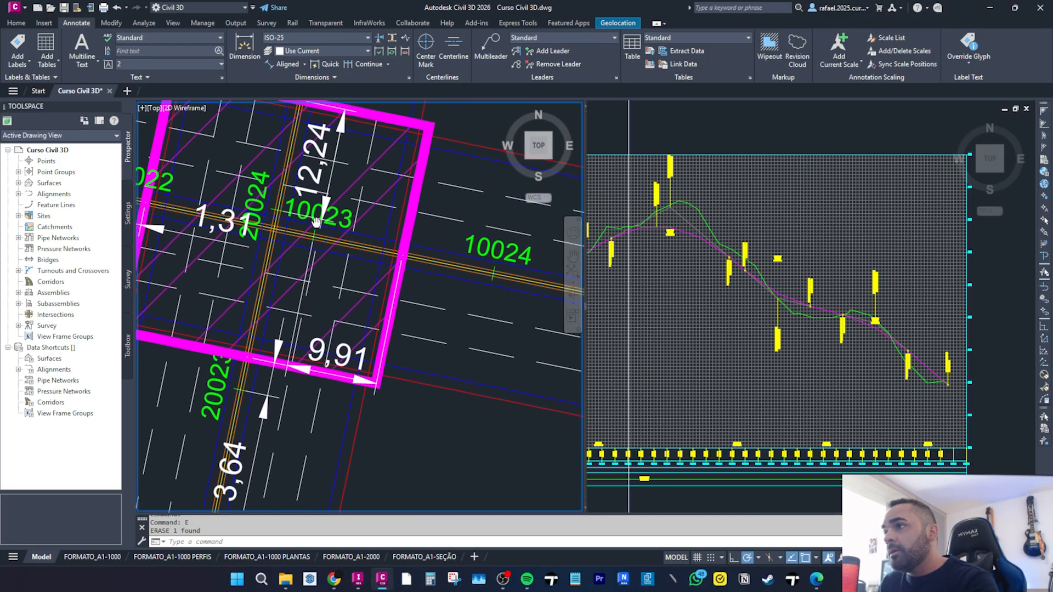
{"action": "left_click", "coordinate": [313, 337]}
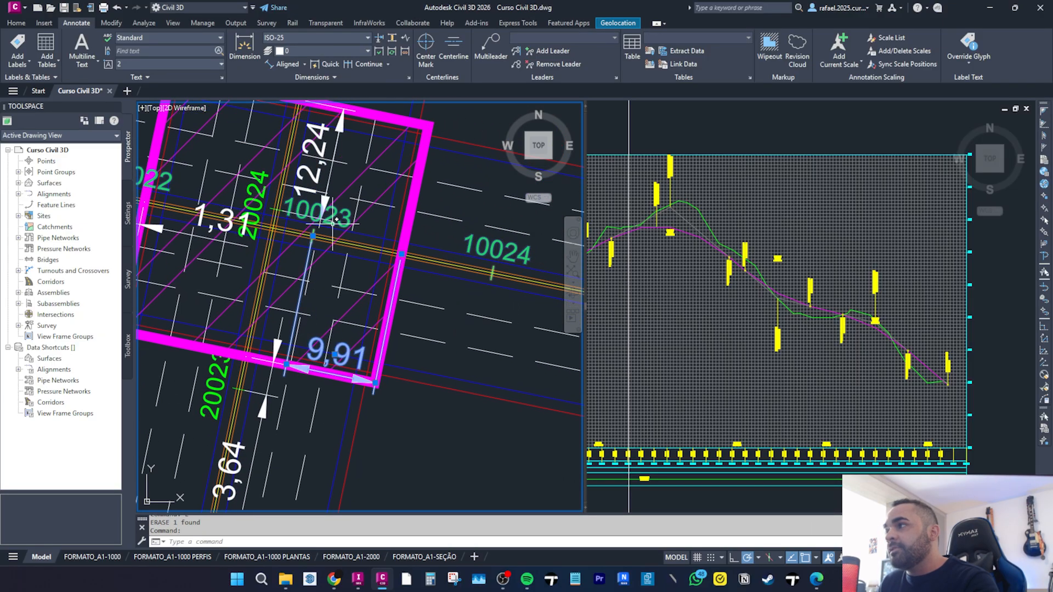
{"action": "left_click", "coordinate": [642, 384]}
{"action": "scroll", "coordinate": [655, 468], "scroll_direction": "up", "scroll_amount": 5}
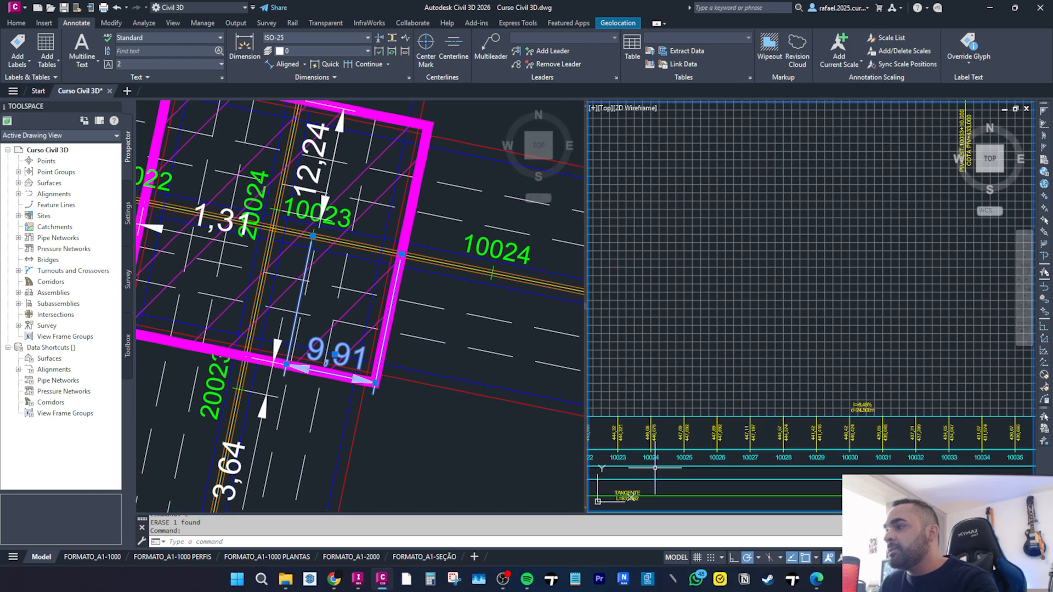
{"action": "key", "text": "Escape"}
{"action": "key", "text": "Escape"}
{"action": "type", "text": "XL"}
{"action": "key", "text": "Return"}
{"action": "type", "text": "V"}
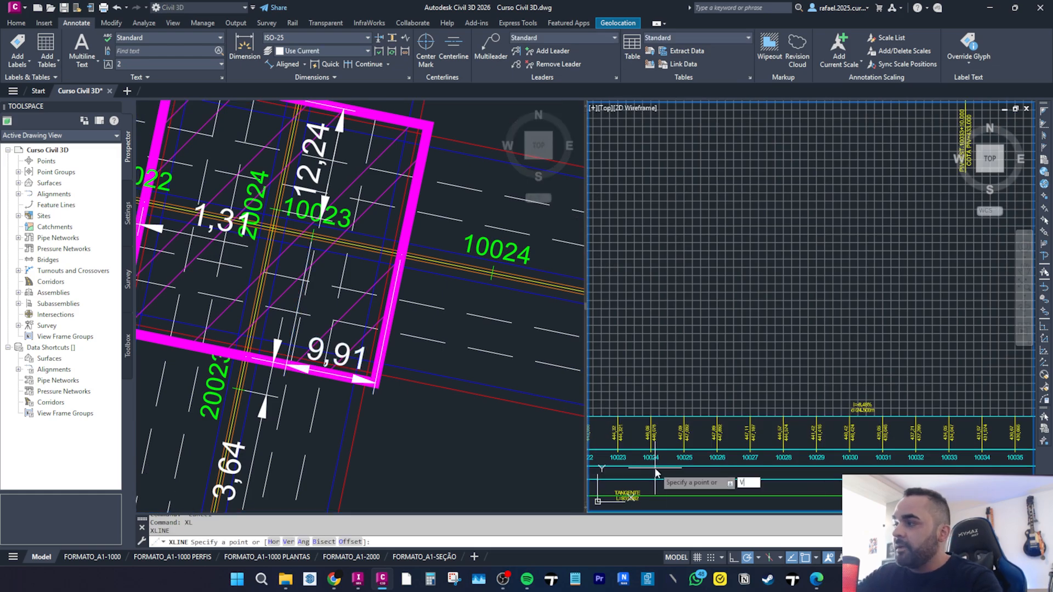
{"action": "key", "text": "Return"}
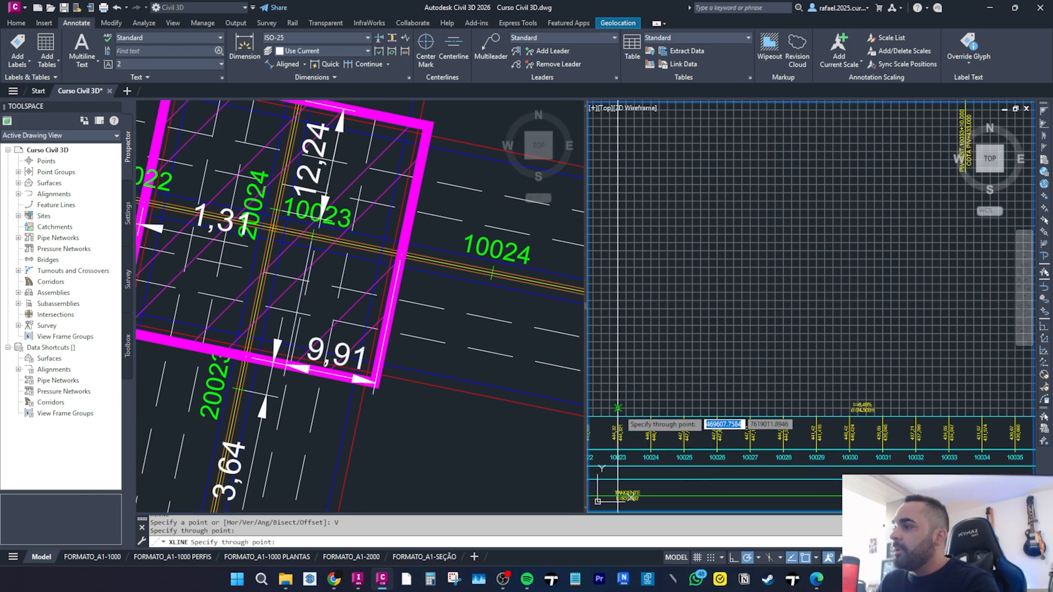
{"action": "key", "text": "Escape"}
Offset the vertical construction line 9.91 toward higher stations in the profile.
{"action": "left_click", "coordinate": [317, 357]}
{"action": "left_click", "coordinate": [327, 355]}
{"action": "key", "text": "Escape"}
{"action": "type", "text": "o"}
{"action": "key", "text": "Return"}
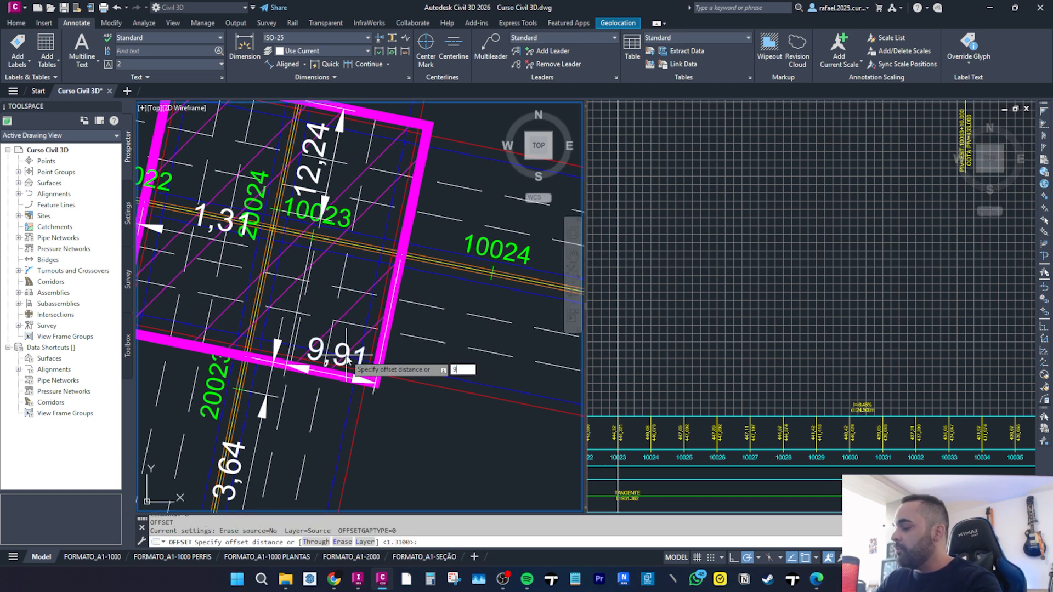
{"action": "key", "text": "Return"}
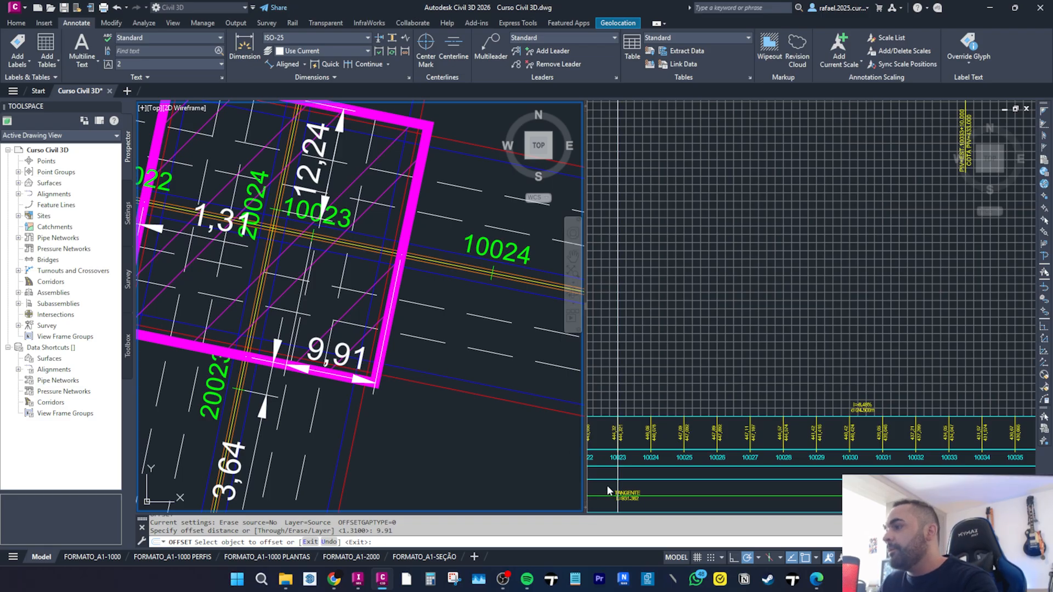
{"action": "middle_click_drag", "start_coordinate": [604, 499], "coordinate": [677, 335]}
{"action": "left_click", "coordinate": [632, 374]}
{"action": "left_click", "coordinate": [616, 475]}
{"action": "left_click", "coordinate": [615, 475]}
{"action": "left_click", "coordinate": [617, 475]}
{"action": "scroll", "coordinate": [655, 448], "scroll_direction": "down", "scroll_amount": 4}
{"action": "left_click", "coordinate": [706, 483]}
{"action": "key", "text": "Escape"}
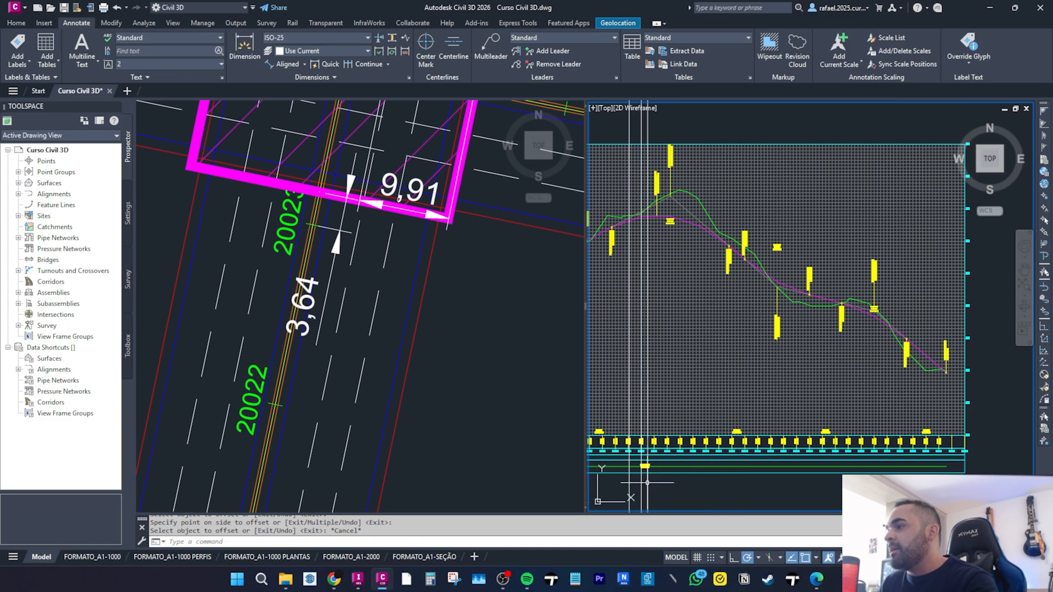
Erase the extra vertical construction line in the profile view.
{"action": "left_click", "coordinate": [641, 482]}
{"action": "type", "text": "e"}
{"action": "key", "text": "Return"}
{"action": "middle_click_drag", "start_coordinate": [630, 312], "coordinate": [636, 383]}
{"action": "scroll", "coordinate": [648, 306], "scroll_direction": "up", "scroll_amount": 2}
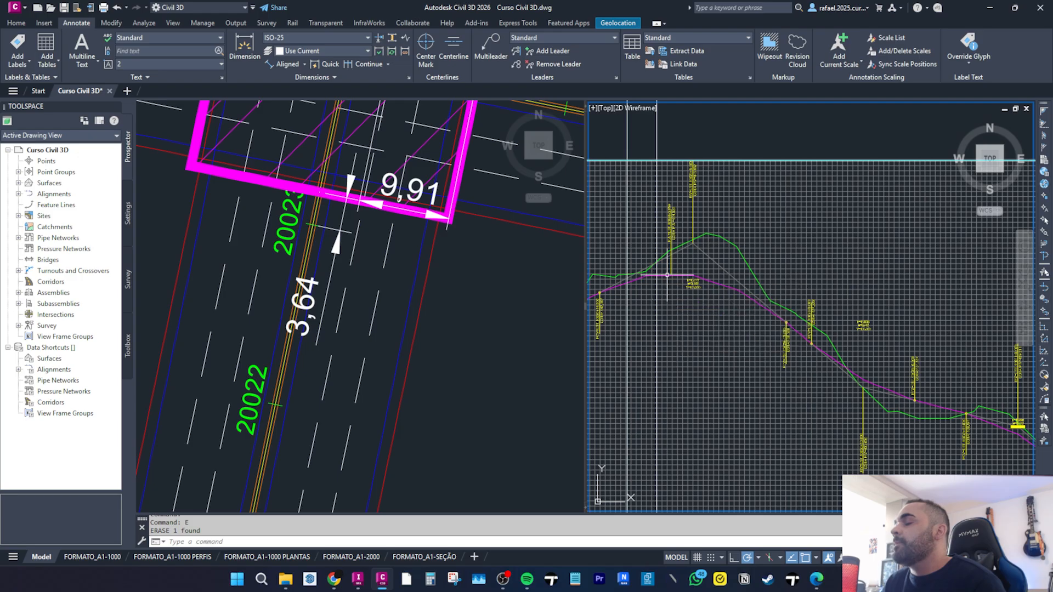
{"action": "scroll", "coordinate": [640, 282], "scroll_direction": "up", "scroll_amount": 3}
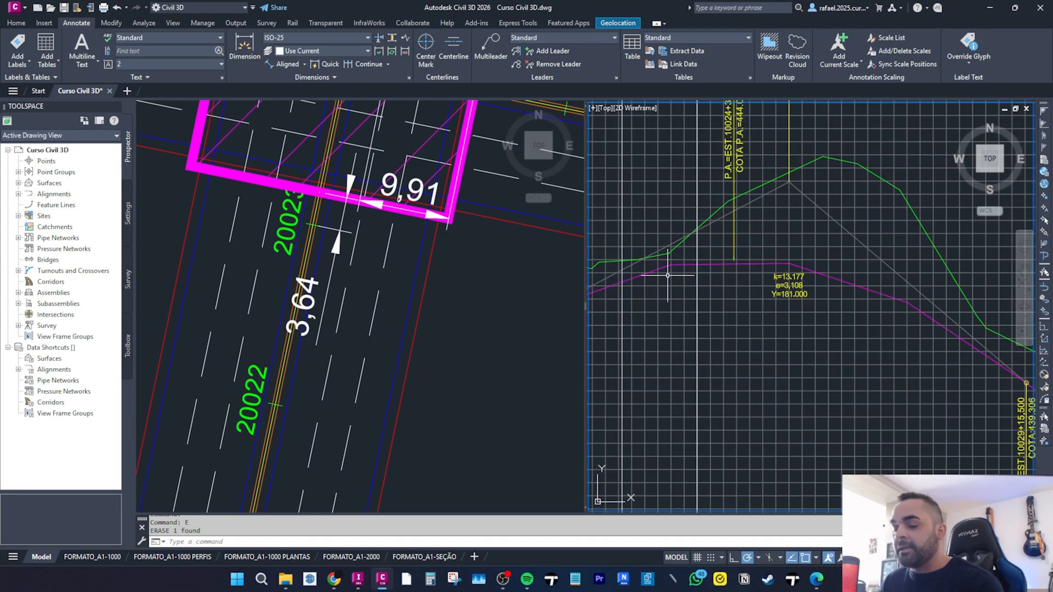
{"action": "scroll", "coordinate": [659, 285], "scroll_direction": "down", "scroll_amount": 5}
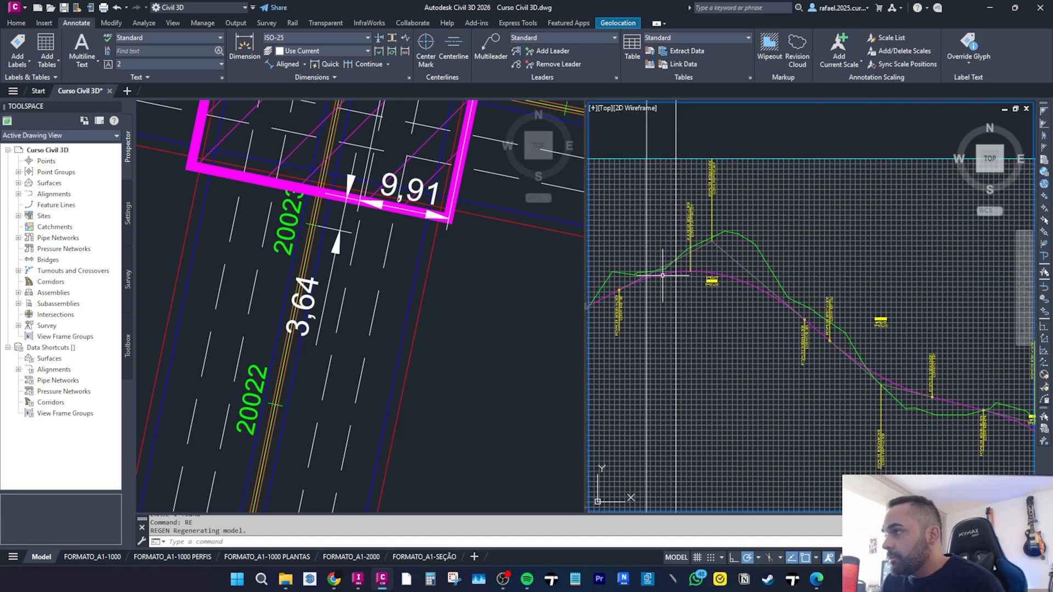
{"action": "scroll", "coordinate": [664, 274], "scroll_direction": "down", "scroll_amount": 3}
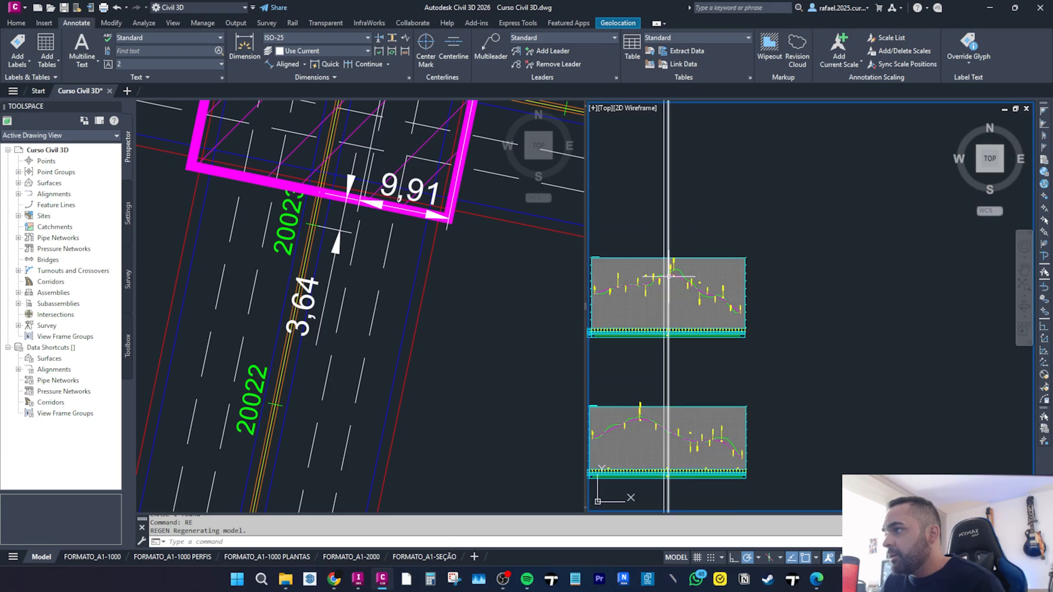
Draw horizontal construction lines along the top and bottom edges of the upper profile view's grid.
{"action": "scroll", "coordinate": [666, 292], "scroll_direction": "up", "scroll_amount": 2}
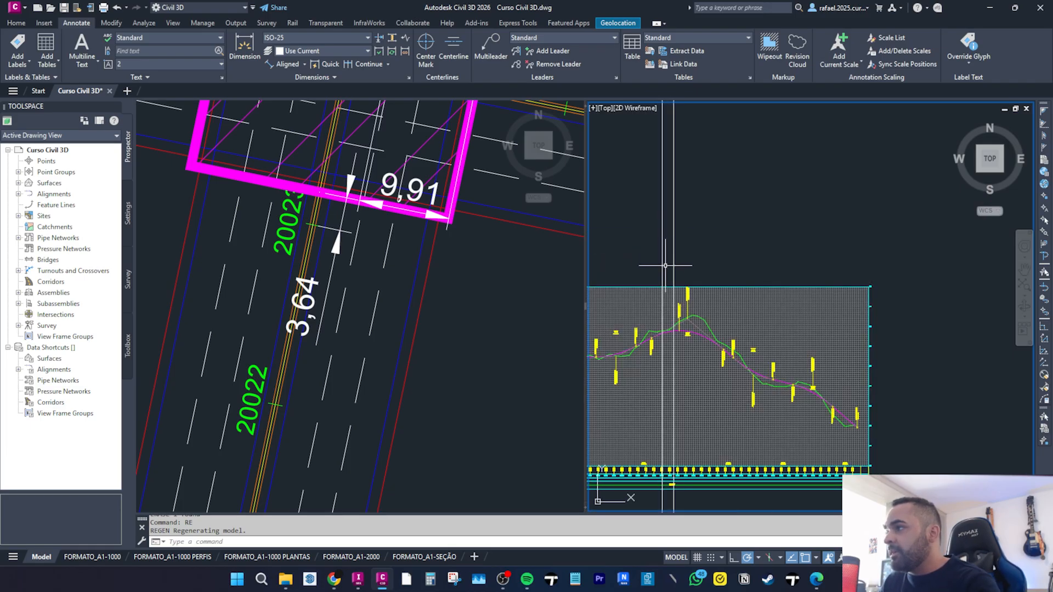
{"action": "key", "text": "Escape"}
{"action": "scroll", "coordinate": [674, 283], "scroll_direction": "down", "scroll_amount": 4}
{"action": "key", "text": "Escape"}
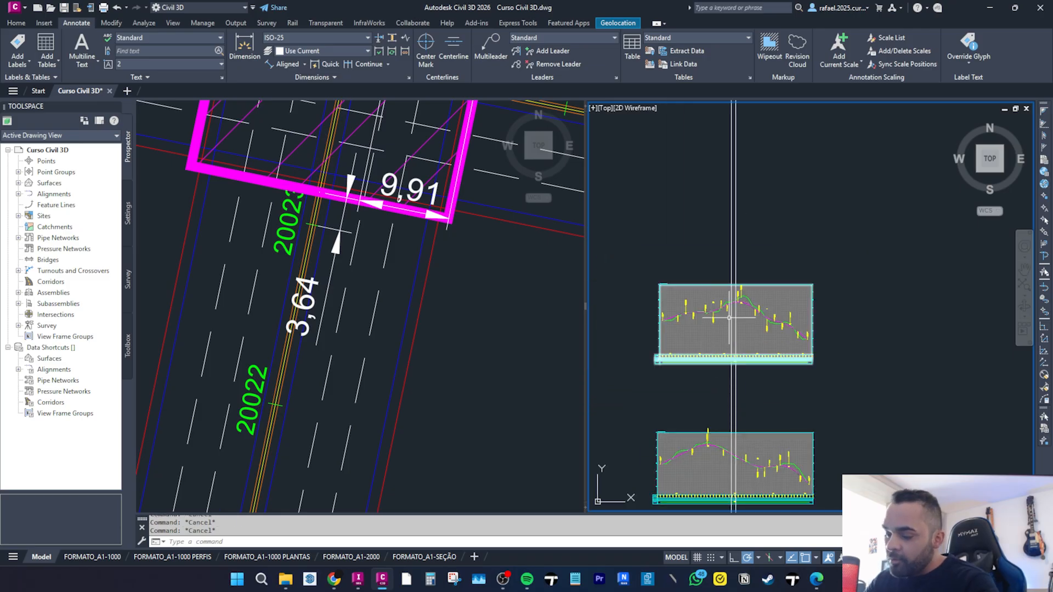
{"action": "key", "text": "Return"}
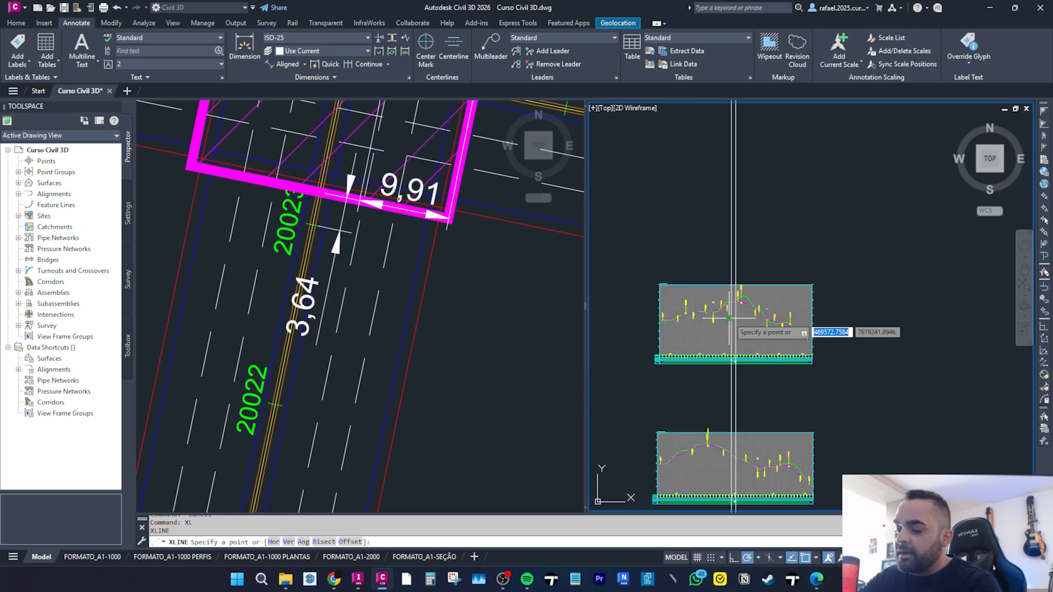
{"action": "key", "text": "Return"}
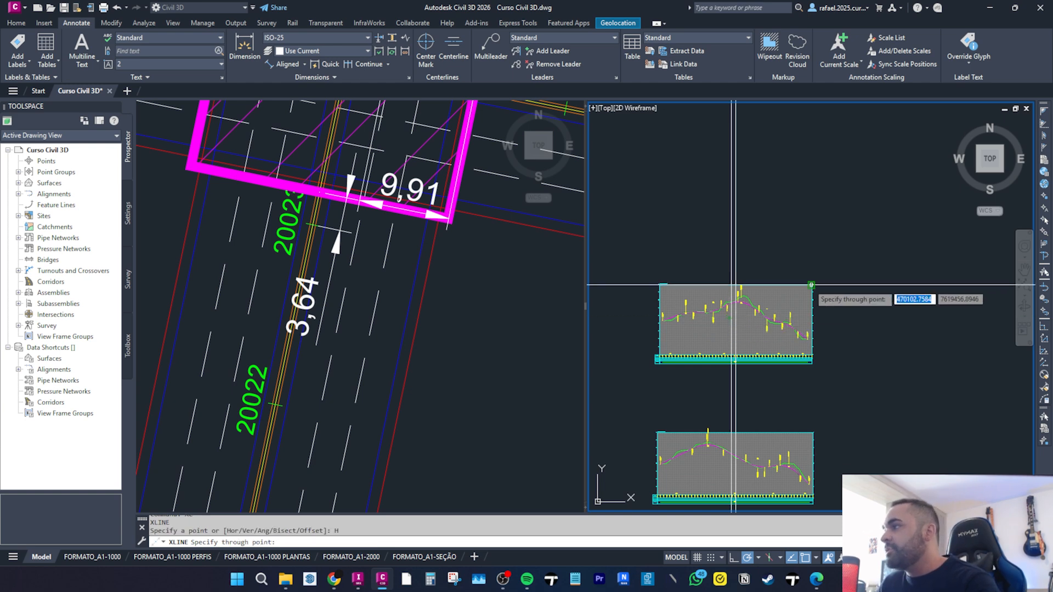
{"action": "left_click", "coordinate": [811, 284]}
{"action": "scroll", "coordinate": [805, 353], "scroll_direction": "up", "scroll_amount": 2}
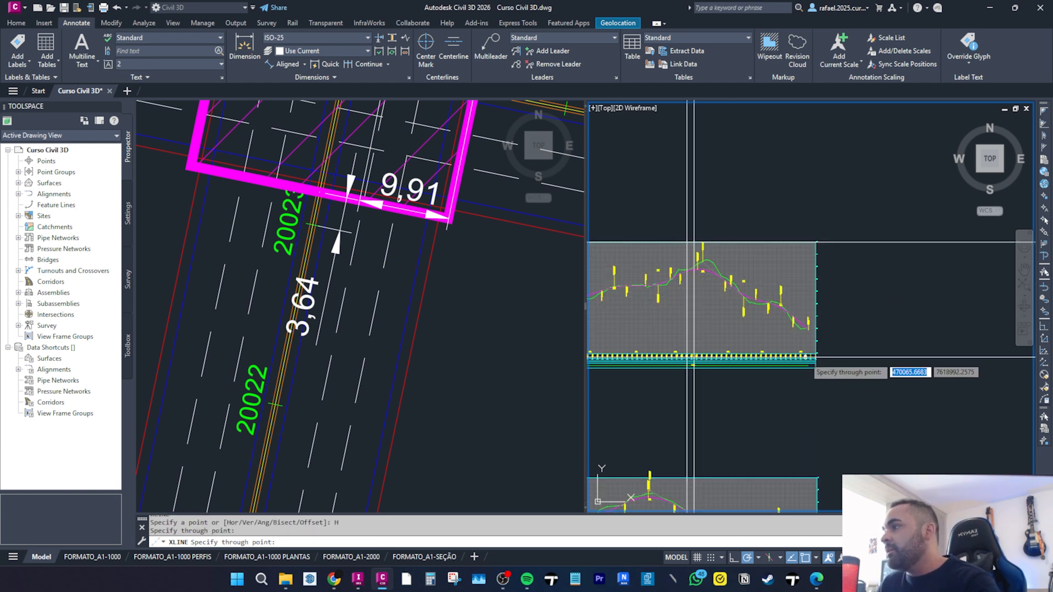
{"action": "scroll", "coordinate": [816, 355], "scroll_direction": "up", "scroll_amount": 3}
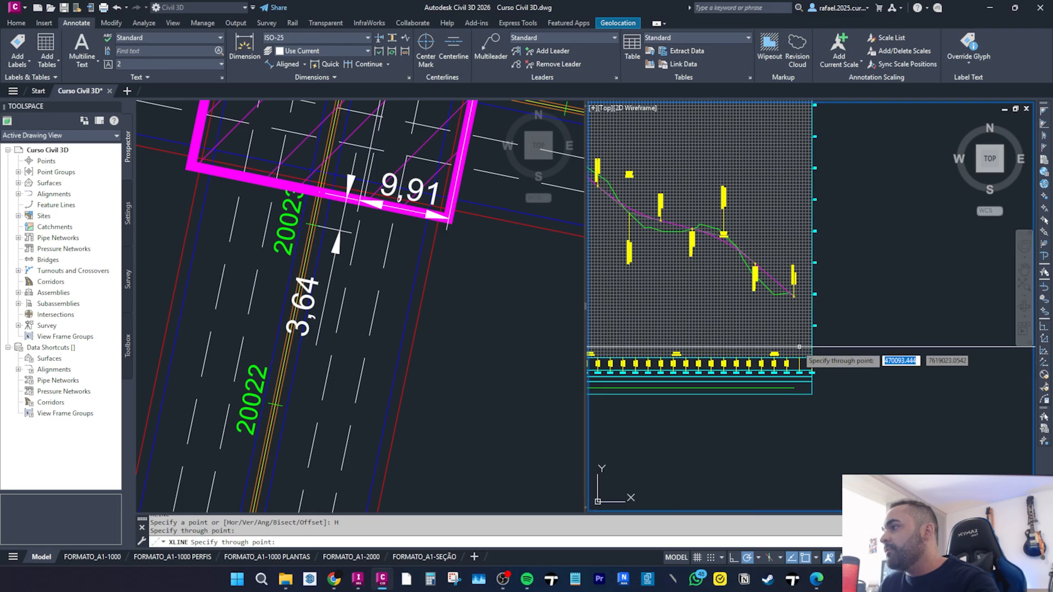
{"action": "left_click", "coordinate": [819, 363]}
{"action": "scroll", "coordinate": [819, 364], "scroll_direction": "down", "scroll_amount": 3}
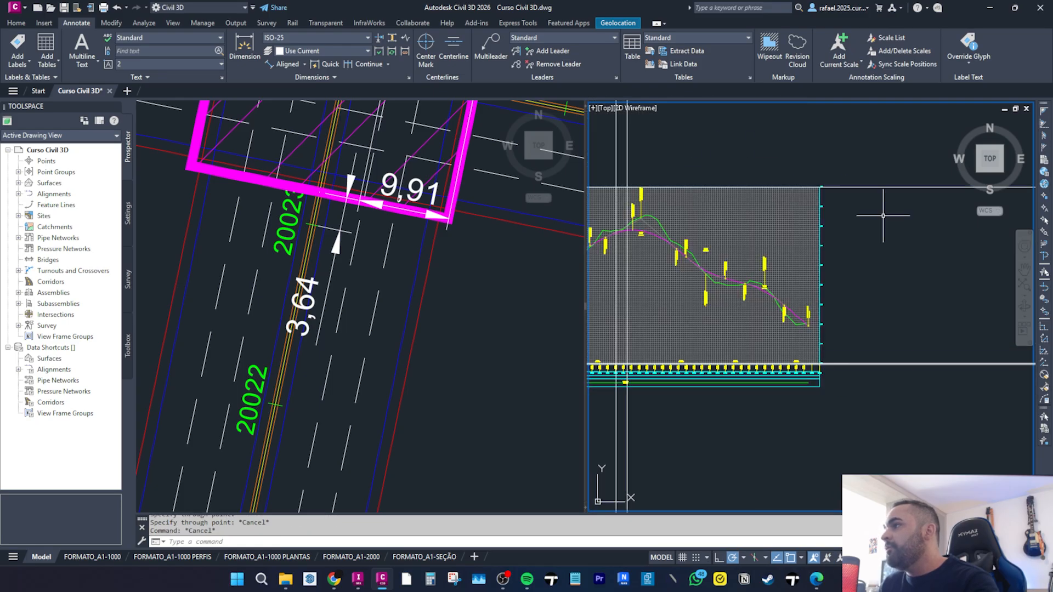
{"action": "key", "text": "Escape"}
{"action": "scroll", "coordinate": [704, 221], "scroll_direction": "down", "scroll_amount": 3}
{"action": "middle_click_drag", "start_coordinate": [796, 286], "coordinate": [748, 156]}
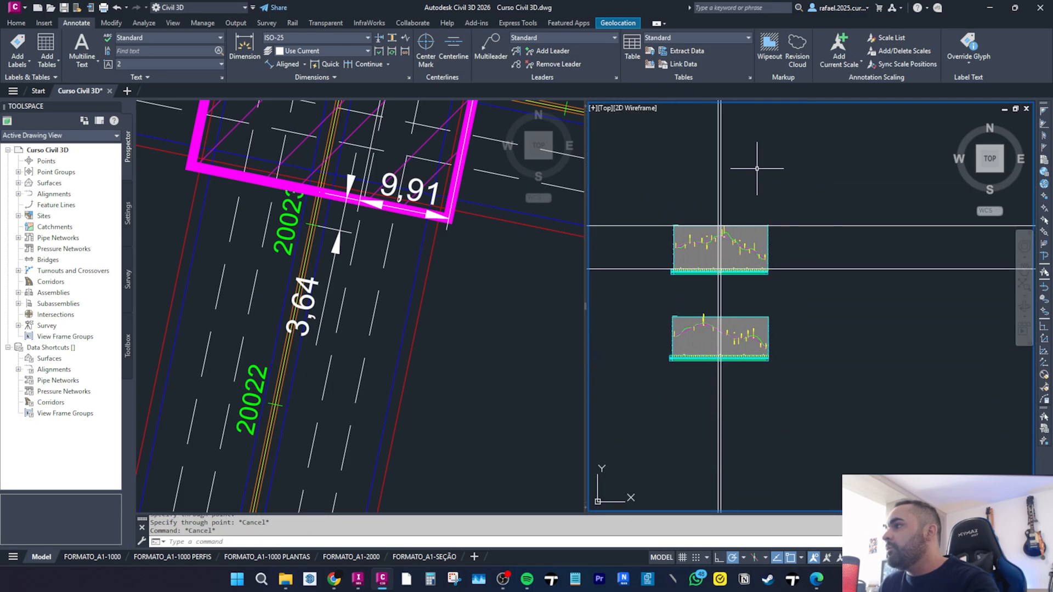
{"action": "scroll", "coordinate": [744, 291], "scroll_direction": "down", "scroll_amount": 2}
{"action": "middle_click_drag", "start_coordinate": [739, 314], "coordinate": [743, 422]}
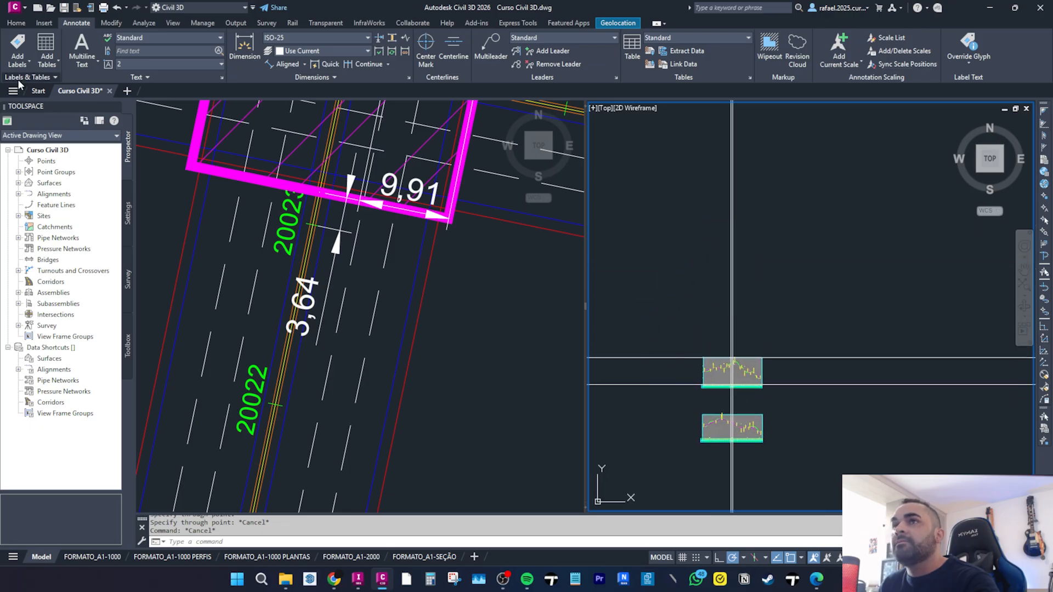
{"action": "left_click", "coordinate": [38, 91]}
{"action": "left_click", "coordinate": [77, 90]}
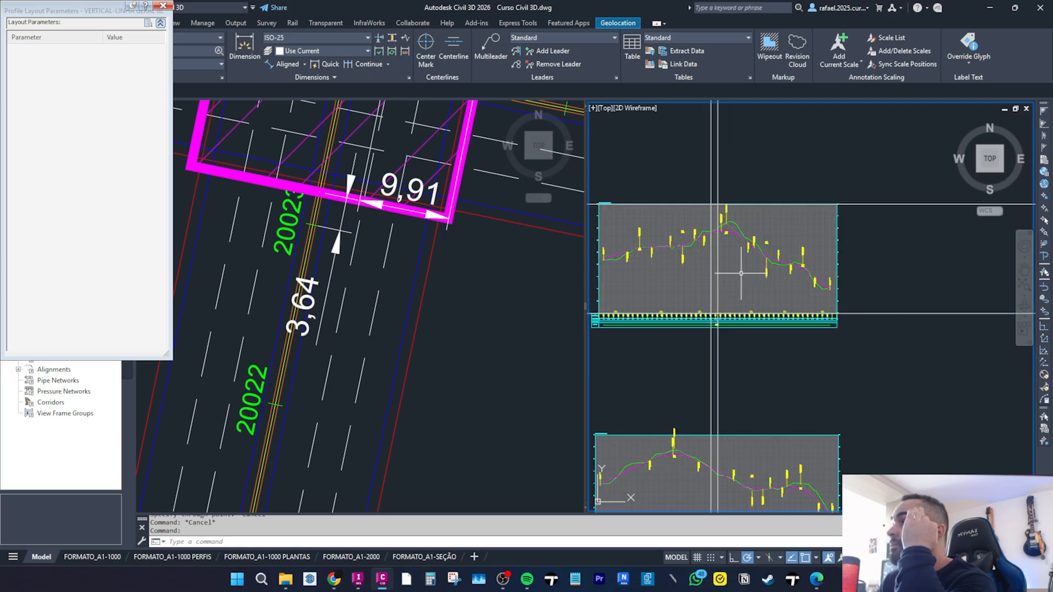
{"action": "middle_click_drag", "start_coordinate": [740, 272], "coordinate": [764, 279]}
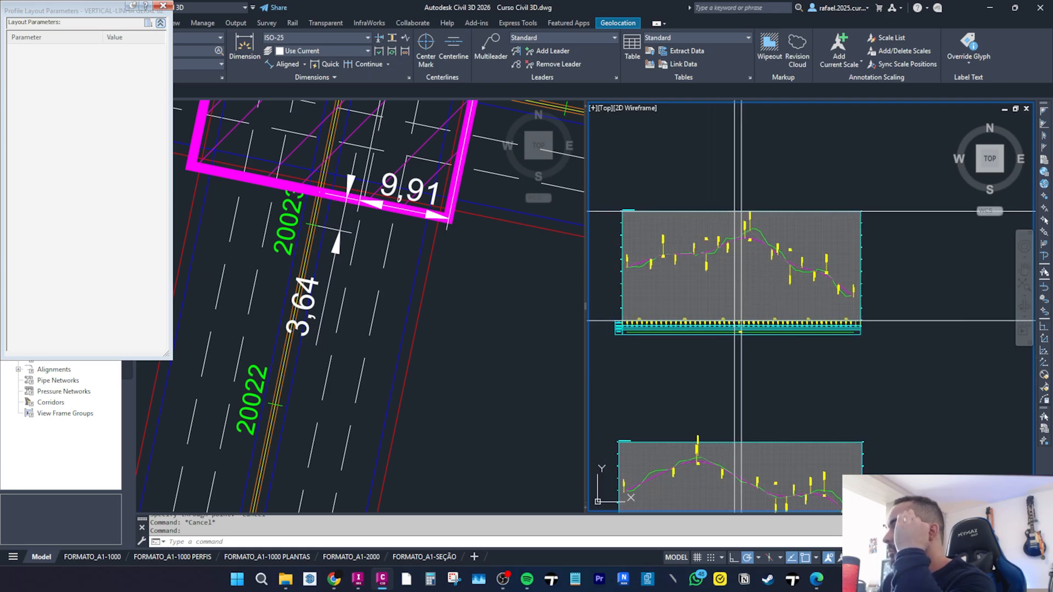
Turn off hardware acceleration in the Graphics Performance settings.
{"action": "left_click", "coordinate": [1045, 556]}
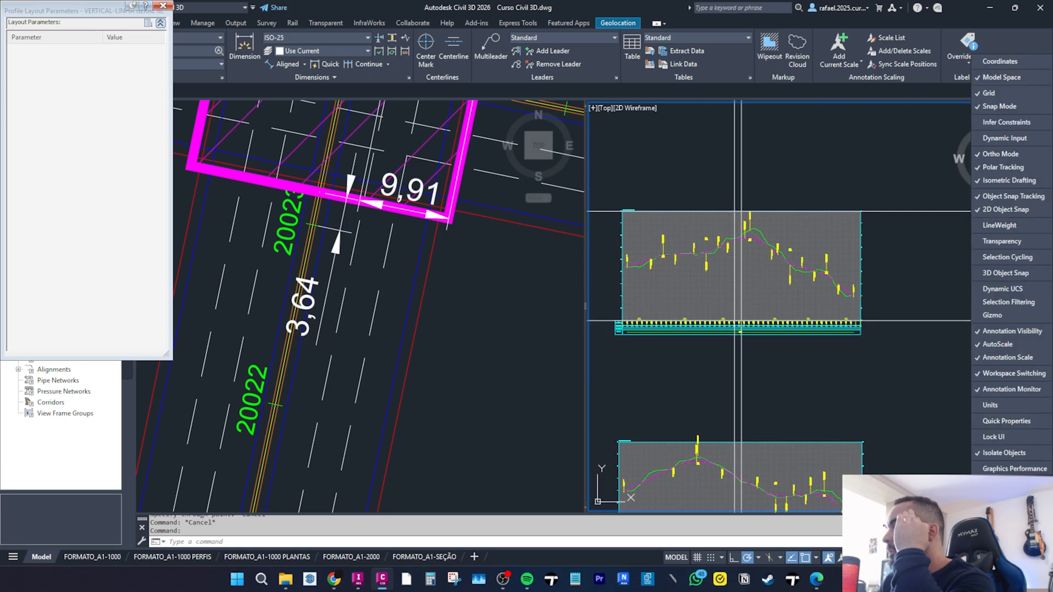
{"action": "left_click", "coordinate": [1022, 468]}
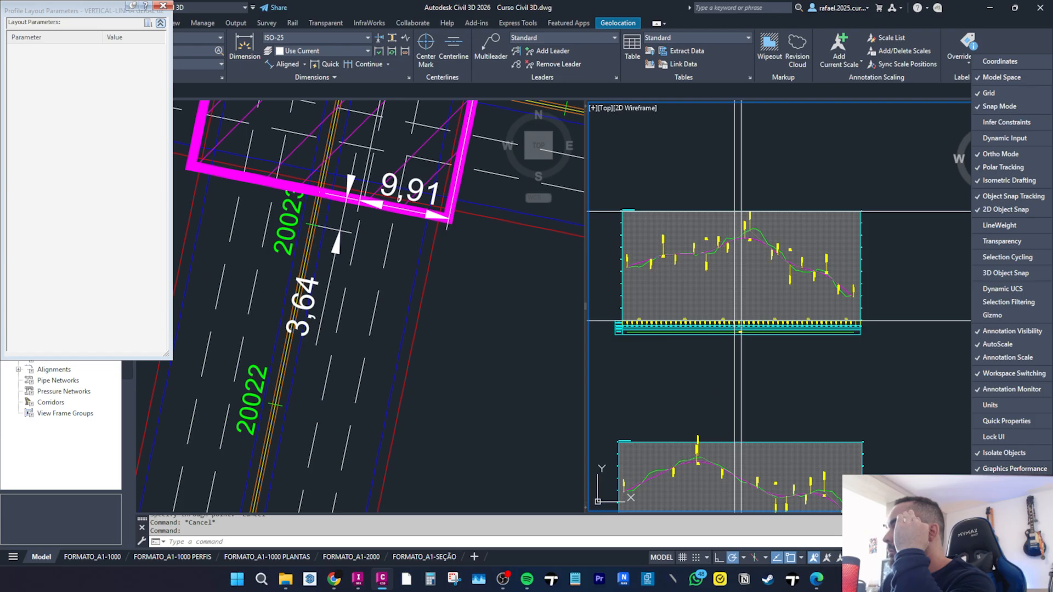
{"action": "key", "text": "Escape"}
{"action": "left_click", "coordinate": [1018, 557]}
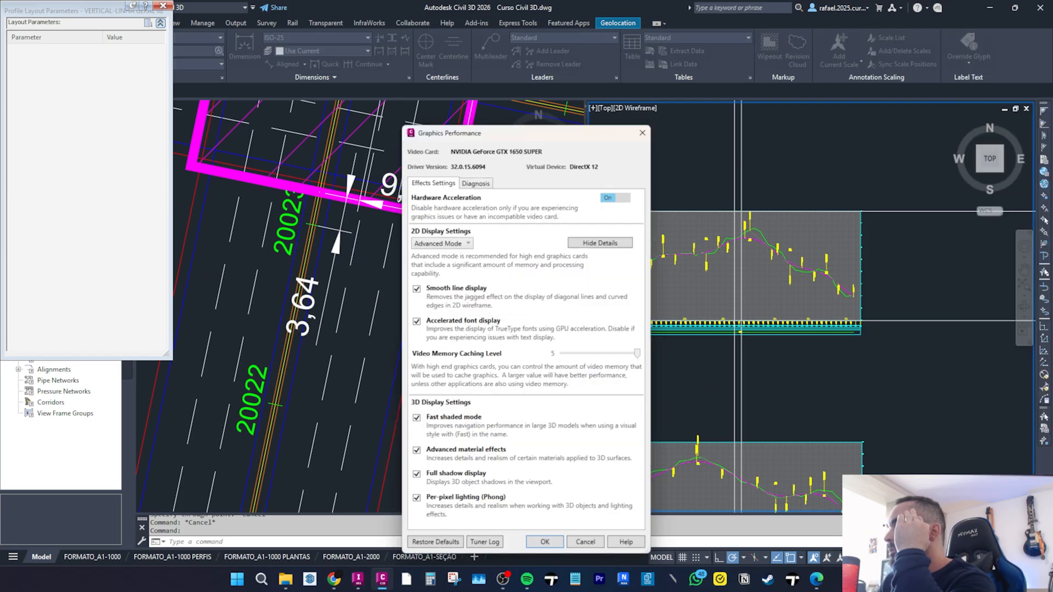
{"action": "left_click", "coordinate": [618, 198]}
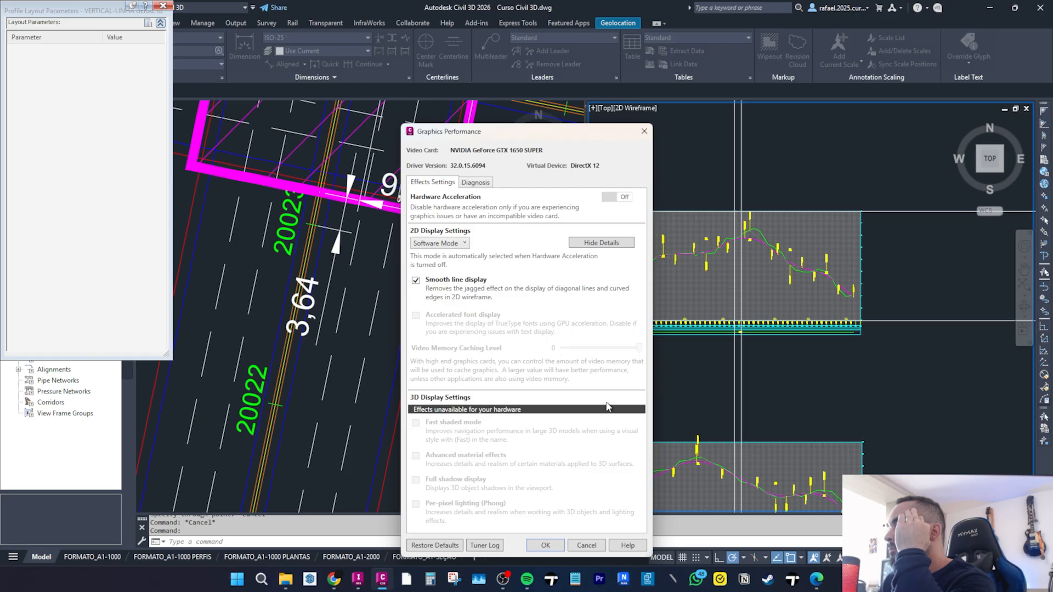
{"action": "left_click", "coordinate": [547, 546]}
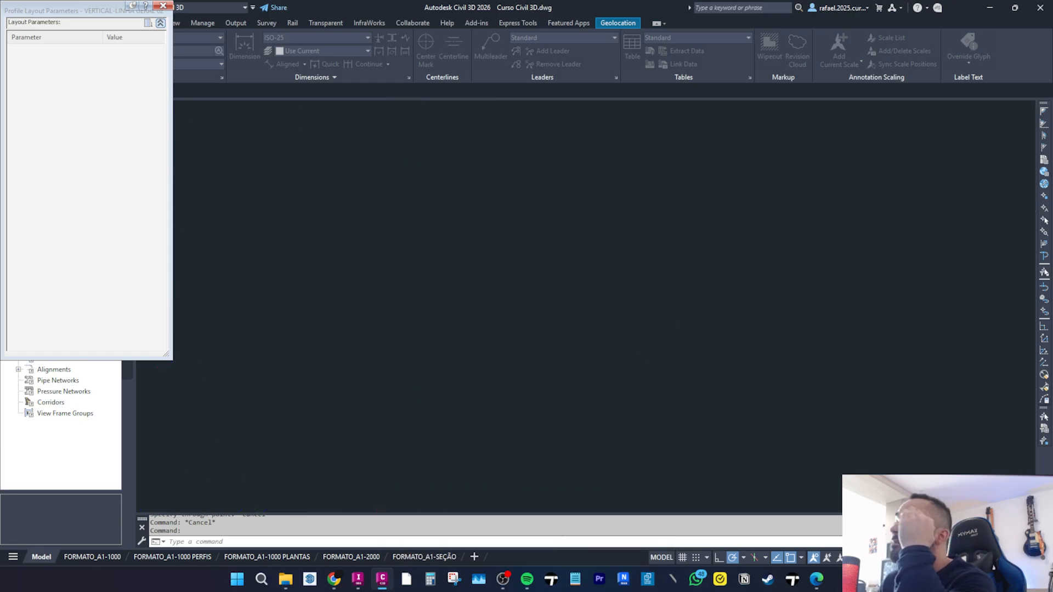
Trim the vertical construction lines so they stay only between the profile view's horizontal boundary lines.
{"action": "scroll", "coordinate": [713, 263], "scroll_direction": "up", "scroll_amount": 3}
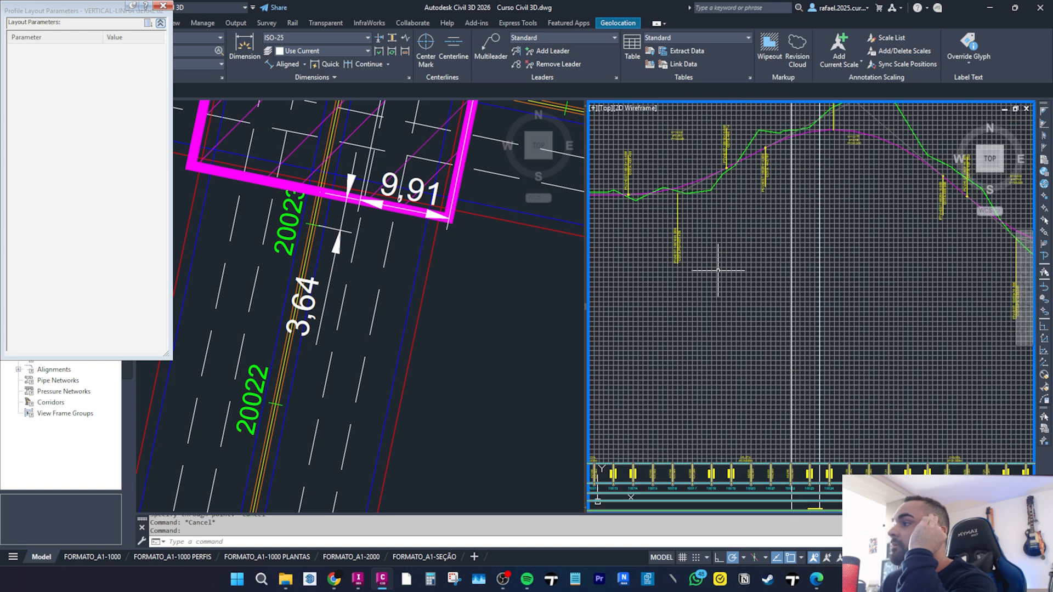
{"action": "scroll", "coordinate": [744, 269], "scroll_direction": "down", "scroll_amount": 5}
{"action": "middle_click_drag", "start_coordinate": [803, 267], "coordinate": [811, 307]}
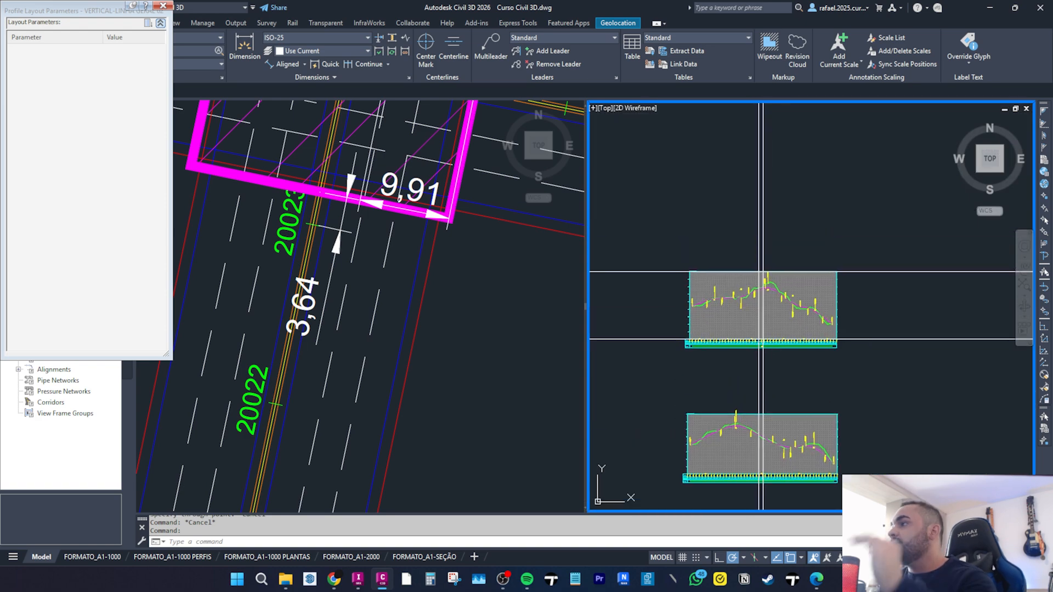
{"action": "left_click", "coordinate": [935, 238]}
{"action": "left_click", "coordinate": [898, 387]}
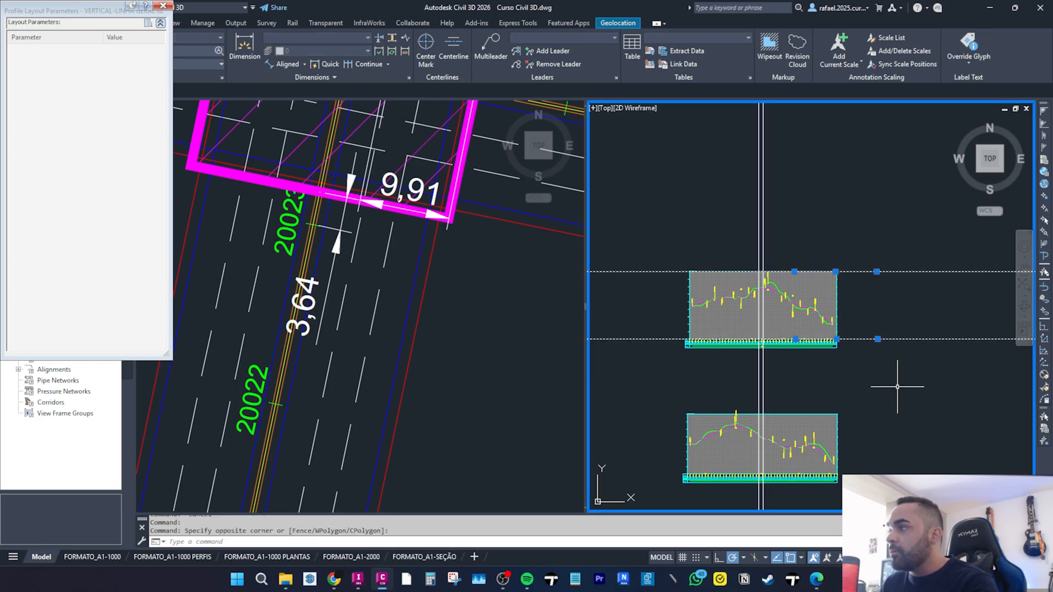
{"action": "type", "text": "TR"}
{"action": "key", "text": "Return"}
{"action": "left_click", "coordinate": [690, 389]}
{"action": "key", "text": "Escape"}
Erase the two horizontal boundary construction lines around the profile view.
{"action": "left_click", "coordinate": [936, 369]}
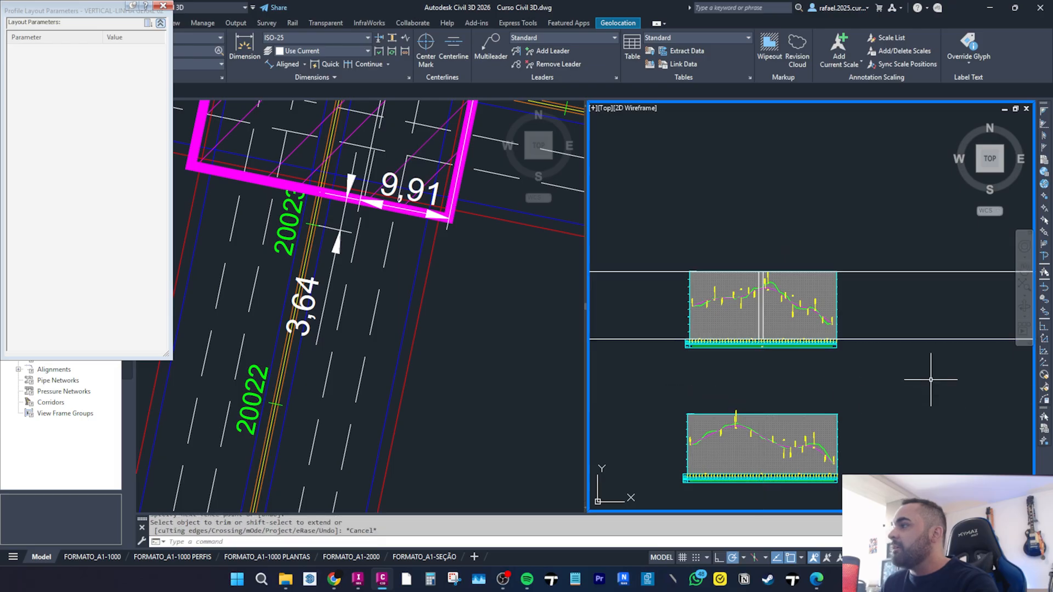
{"action": "left_click", "coordinate": [886, 247]}
{"action": "key", "text": "Delete"}
Draw a vertical construction line through station 20023 in the profile view.
{"action": "middle_click_drag", "start_coordinate": [771, 348], "coordinate": [807, 270]}
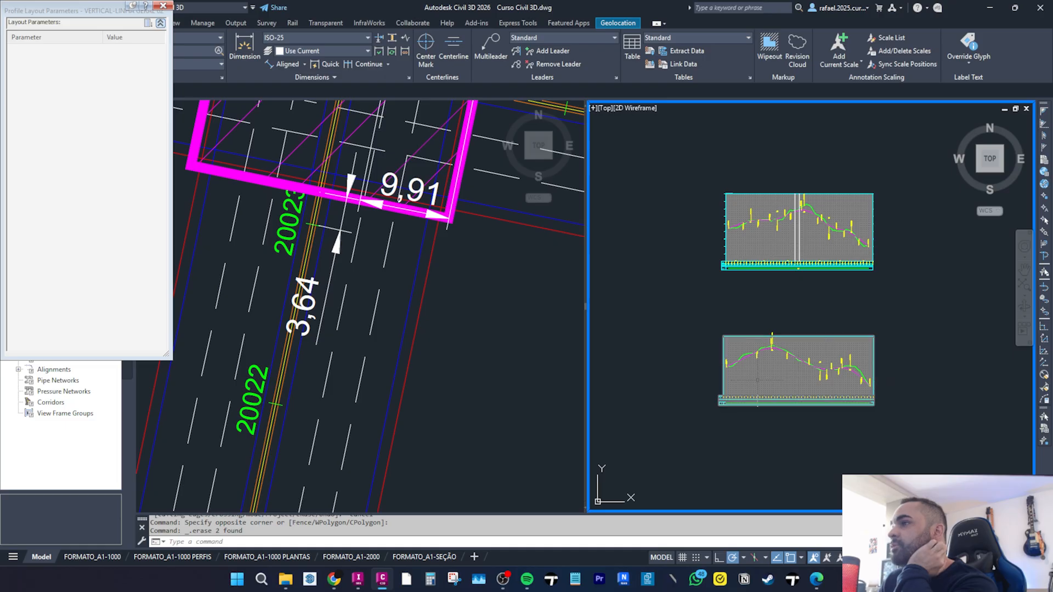
{"action": "left_click", "coordinate": [394, 326]}
{"action": "scroll", "coordinate": [314, 328], "scroll_direction": "down", "scroll_amount": 4}
{"action": "scroll", "coordinate": [287, 354], "scroll_direction": "up", "scroll_amount": 6}
{"action": "middle_click_drag", "start_coordinate": [358, 352], "coordinate": [305, 436]}
{"action": "middle_click_drag", "start_coordinate": [412, 209], "coordinate": [372, 316]}
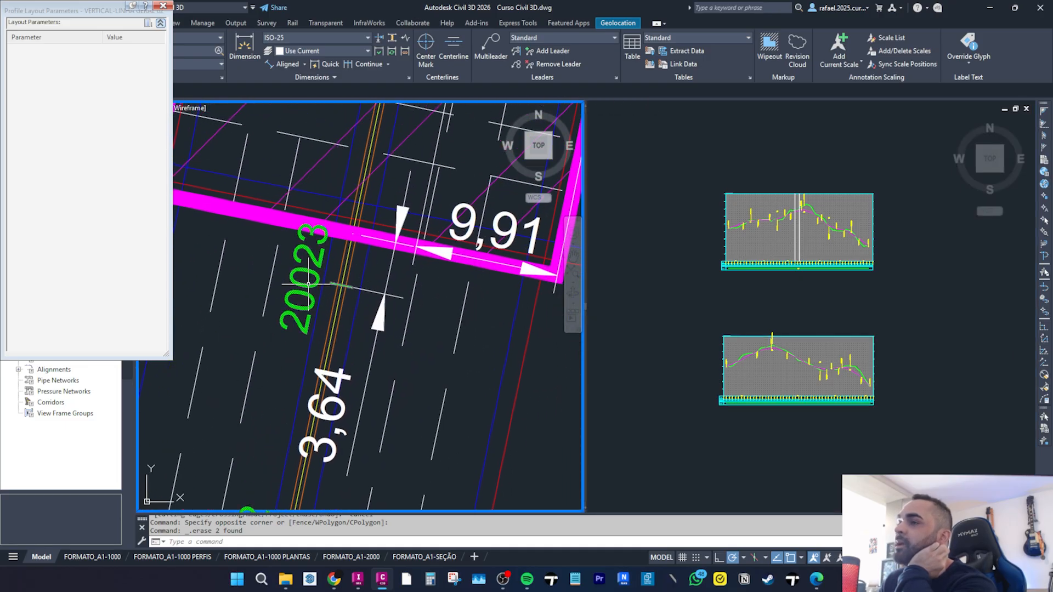
{"action": "left_click", "coordinate": [877, 432]}
{"action": "type", "text": "X"}
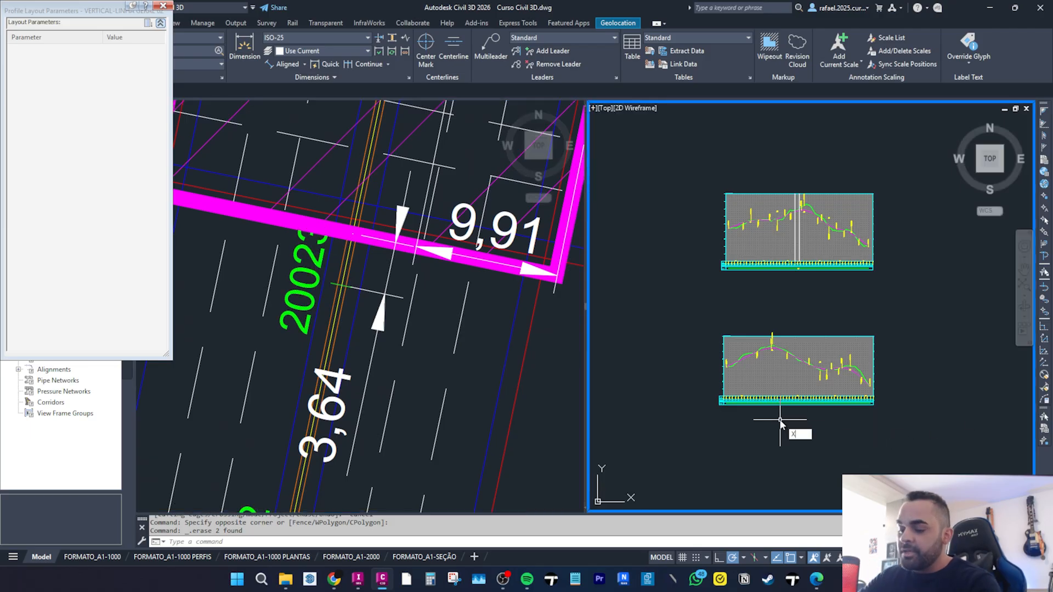
{"action": "type", "text": "L"}
{"action": "key", "text": "Return"}
{"action": "type", "text": "V"}
{"action": "key", "text": "Return"}
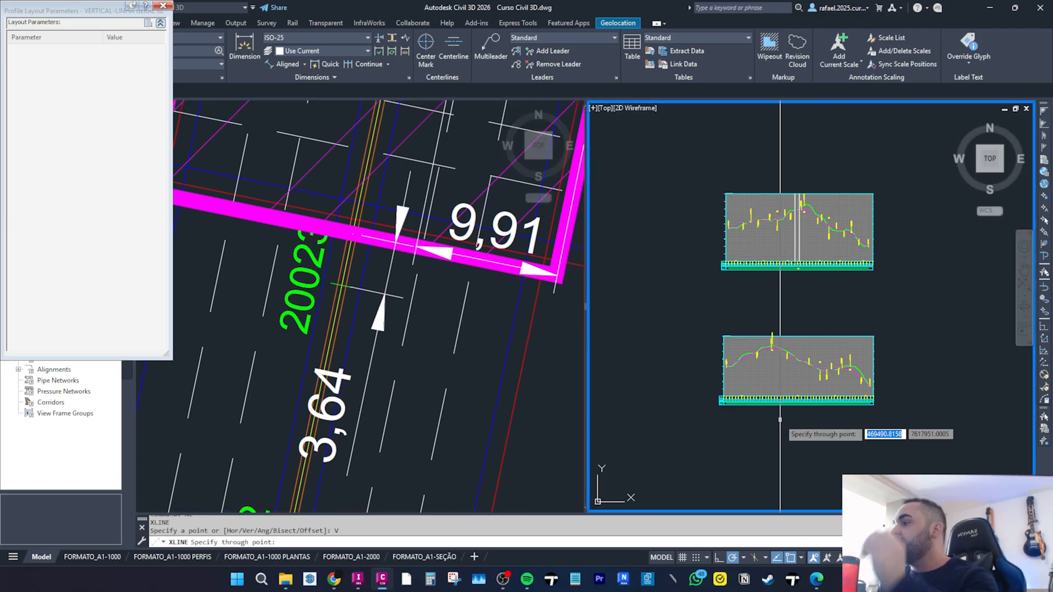
{"action": "scroll", "coordinate": [795, 384], "scroll_direction": "up", "scroll_amount": 5}
{"action": "scroll", "coordinate": [803, 380], "scroll_direction": "up", "scroll_amount": 4}
{"action": "middle_click_drag", "start_coordinate": [855, 379], "coordinate": [628, 395]}
{"action": "middle_click_drag", "start_coordinate": [911, 413], "coordinate": [590, 402]}
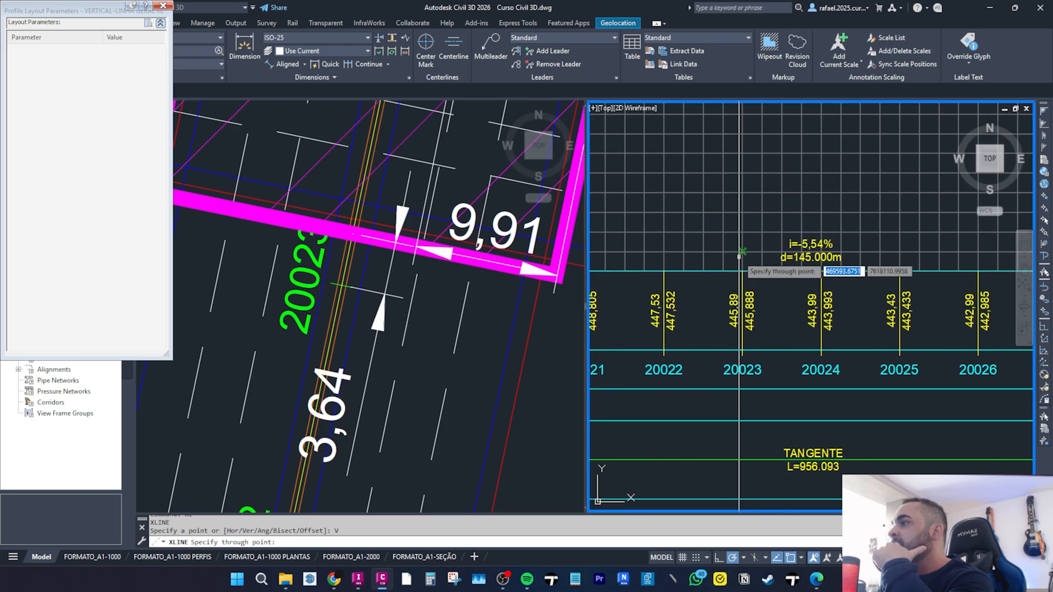
{"action": "left_click", "coordinate": [742, 273]}
{"action": "key", "text": "Escape"}
Offset the station 20023 construction line 3.64 toward higher stations in the profile.
{"action": "left_click", "coordinate": [323, 362]}
{"action": "left_click", "coordinate": [330, 378]}
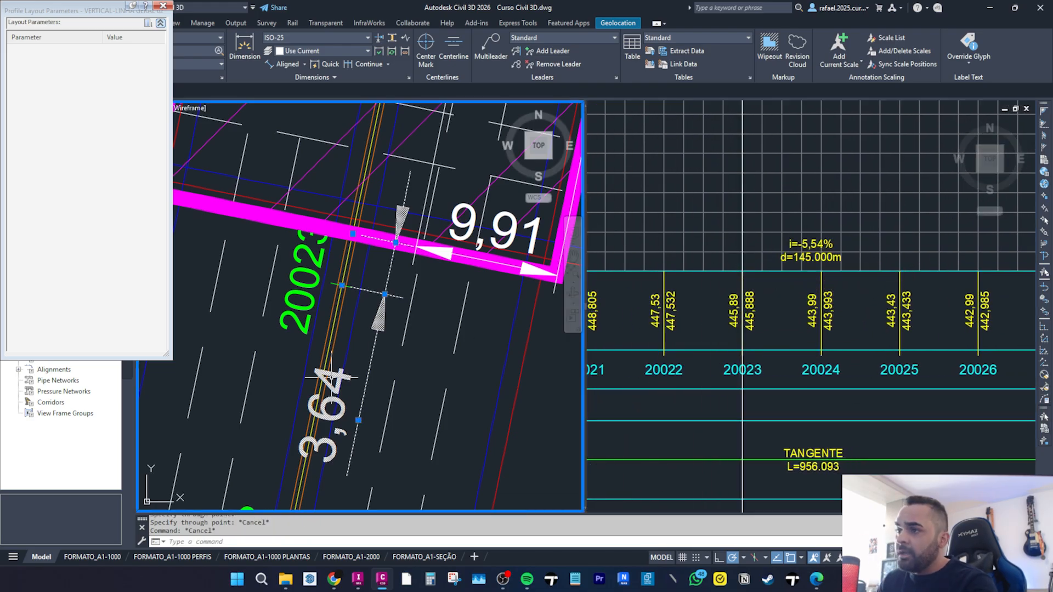
{"action": "left_click", "coordinate": [778, 397]}
{"action": "key", "text": "Escape"}
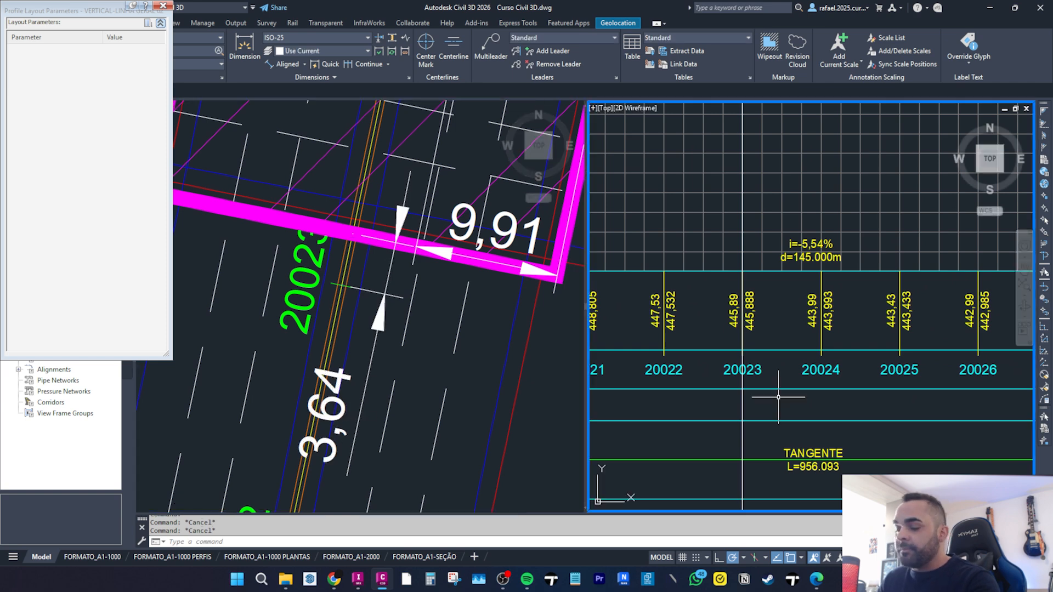
{"action": "key", "text": "Return"}
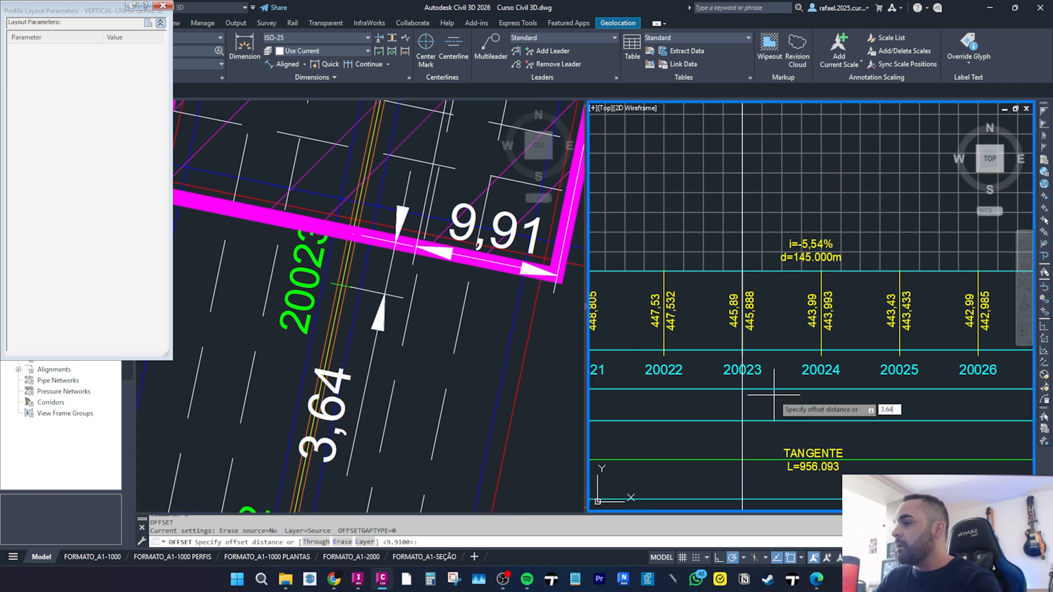
{"action": "key", "text": "Return"}
{"action": "scroll", "coordinate": [698, 379], "scroll_direction": "down", "scroll_amount": 2}
{"action": "left_click", "coordinate": [715, 442]}
{"action": "left_click", "coordinate": [727, 441]}
{"action": "key", "text": "Return"}
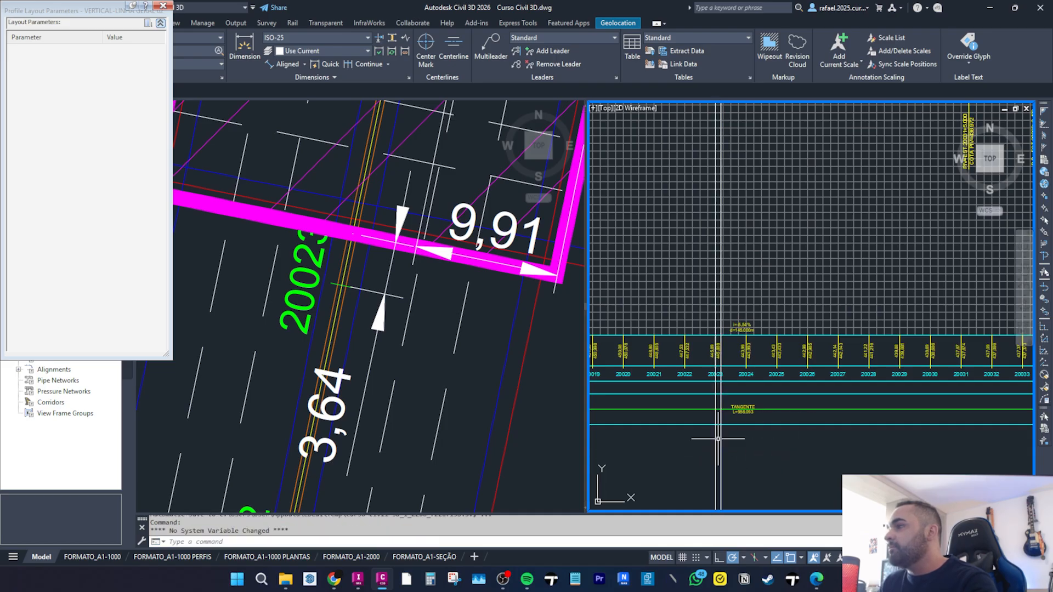
Erase the original vertical construction line at station 20023.
{"action": "left_click", "coordinate": [714, 439]}
{"action": "type", "text": "e"}
{"action": "key", "text": "Return"}
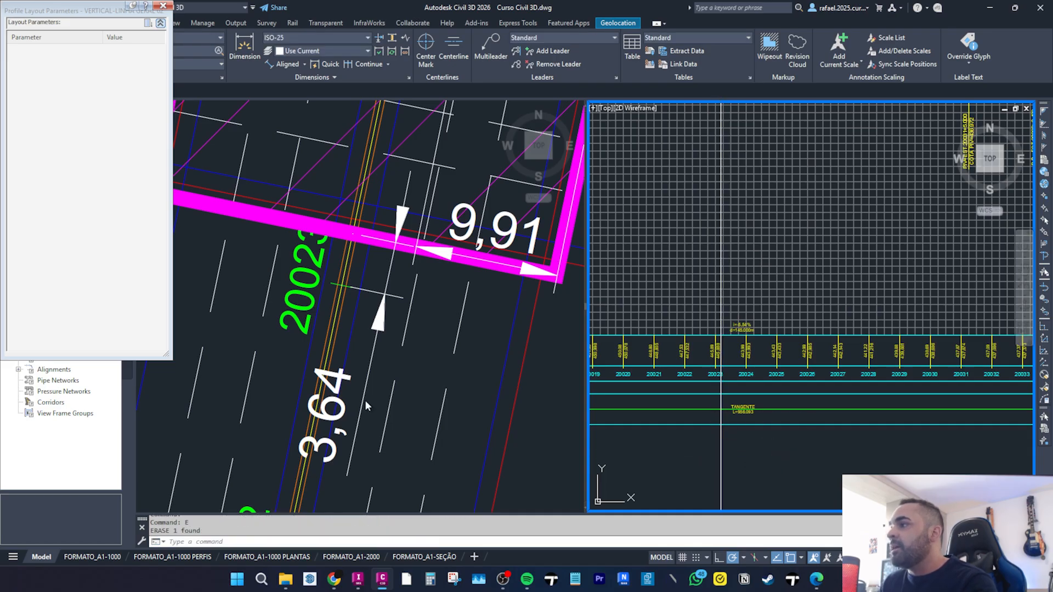
Examine the bridge outline and alignment station labels in plan.
{"action": "left_click", "coordinate": [346, 352]}
{"action": "scroll", "coordinate": [346, 353], "scroll_direction": "down", "scroll_amount": 4}
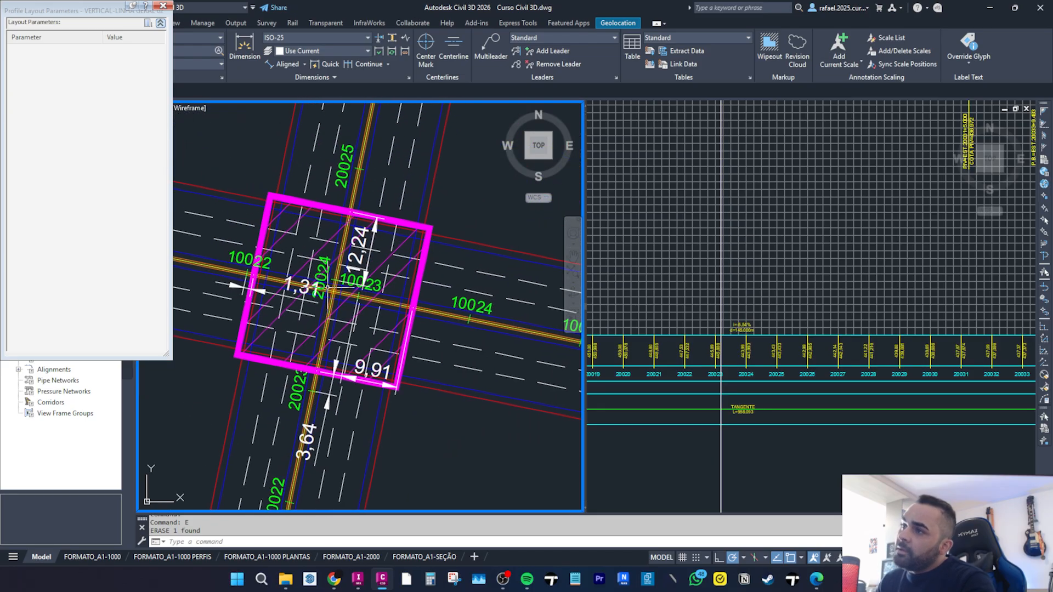
{"action": "left_click", "coordinate": [326, 267]}
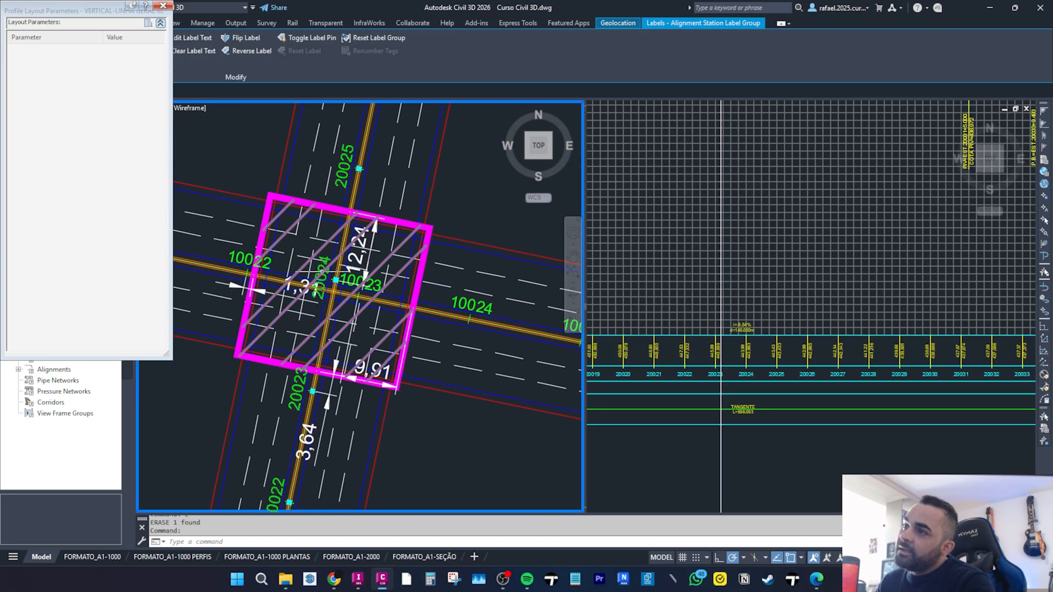
{"action": "scroll", "coordinate": [325, 270], "scroll_direction": "up", "scroll_amount": 2}
{"action": "key", "text": "Escape"}
{"action": "left_click", "coordinate": [869, 504]}
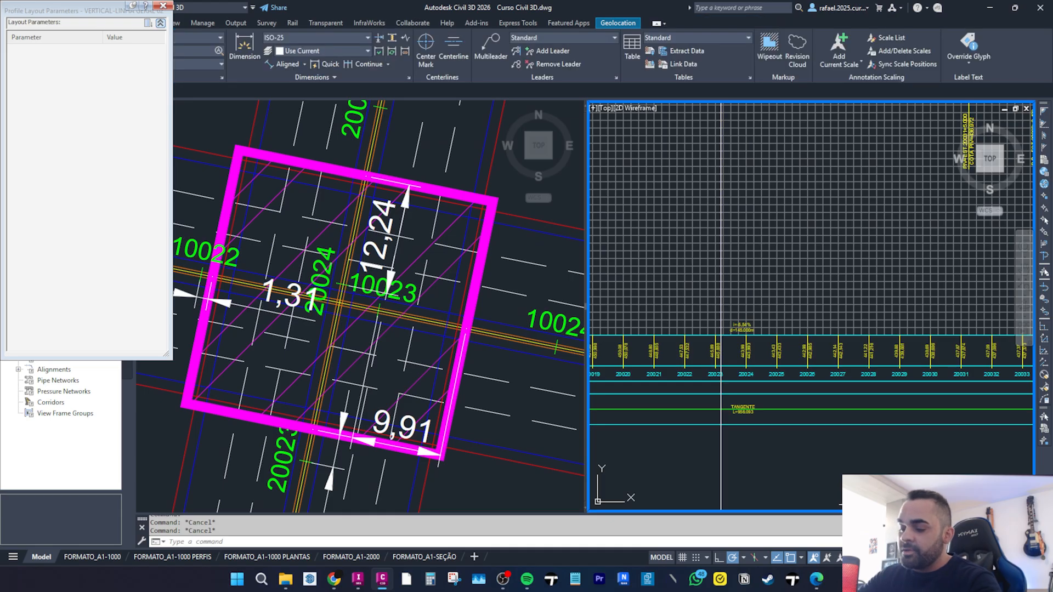
{"action": "type", "text": "v"}
{"action": "key", "text": "Return"}
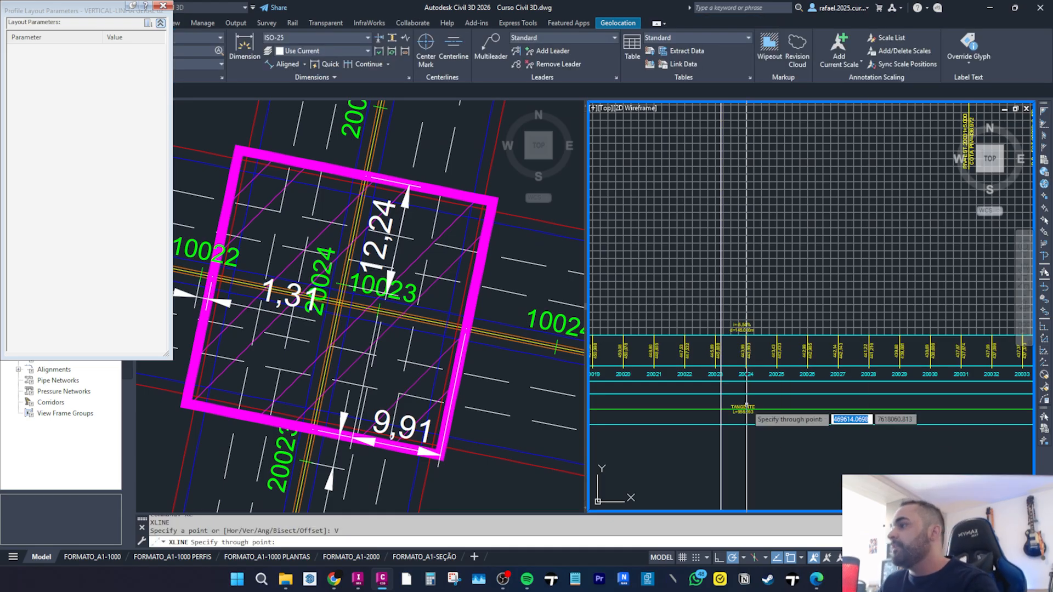
{"action": "scroll", "coordinate": [744, 332], "scroll_direction": "up", "scroll_amount": 6}
{"action": "key", "text": "Escape"}
{"action": "key", "text": "Escape"}
Select the bridge's 12,24 dimension in plan to check it.
{"action": "left_click", "coordinate": [387, 237]}
{"action": "key", "text": "Escape"}
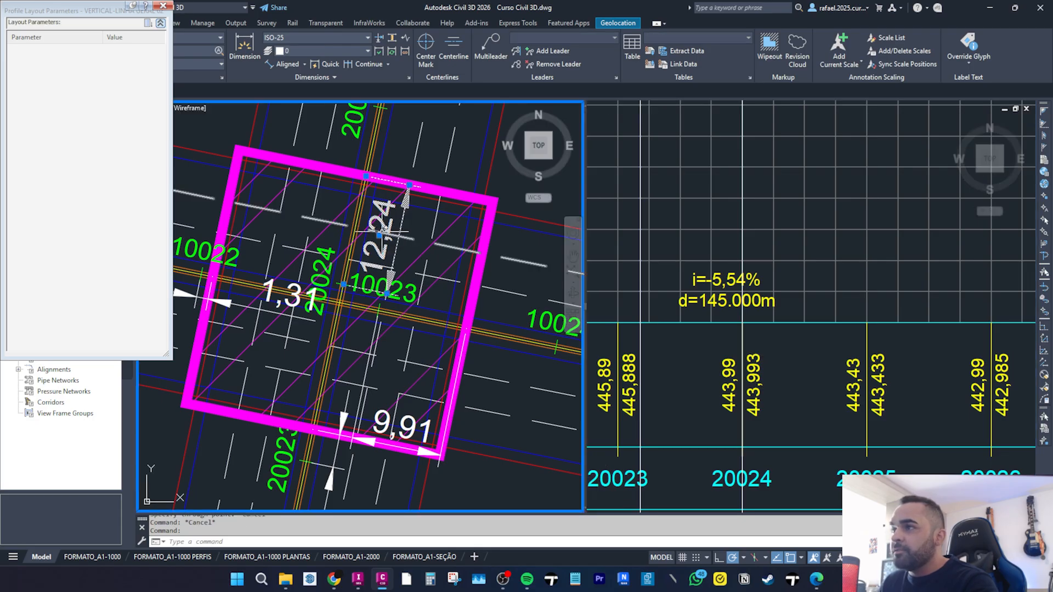
Offset the bridge start line in the profile 12.24 toward higher stations to mark the bridge end.
{"action": "left_click", "coordinate": [932, 400]}
{"action": "type", "text": "o"}
{"action": "key", "text": "Return"}
{"action": "type", "text": "1"}
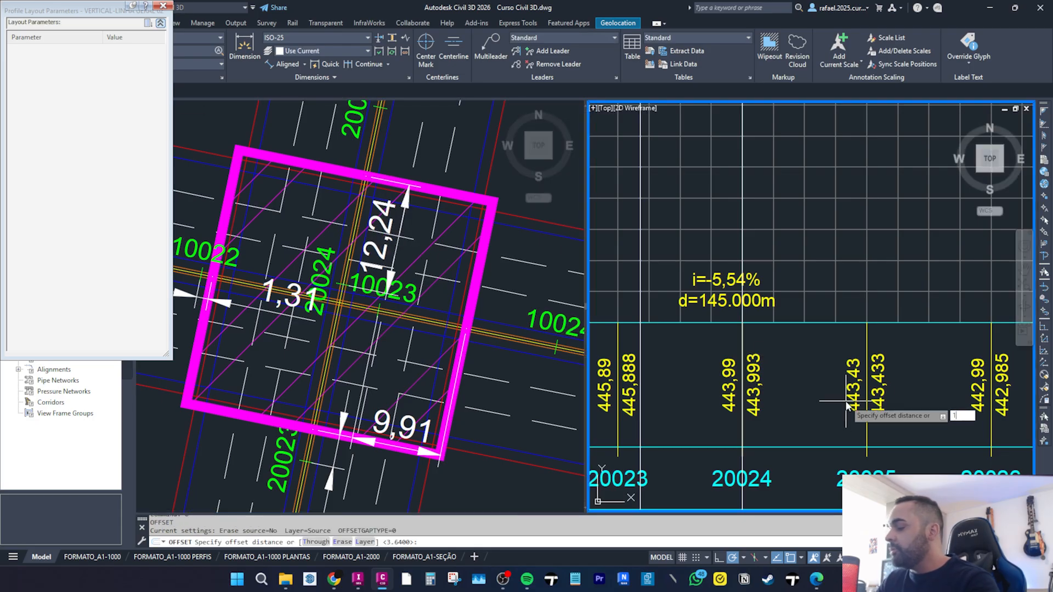
{"action": "type", "text": "2.24"}
{"action": "key", "text": "Return"}
{"action": "scroll", "coordinate": [718, 285], "scroll_direction": "down", "scroll_amount": 4}
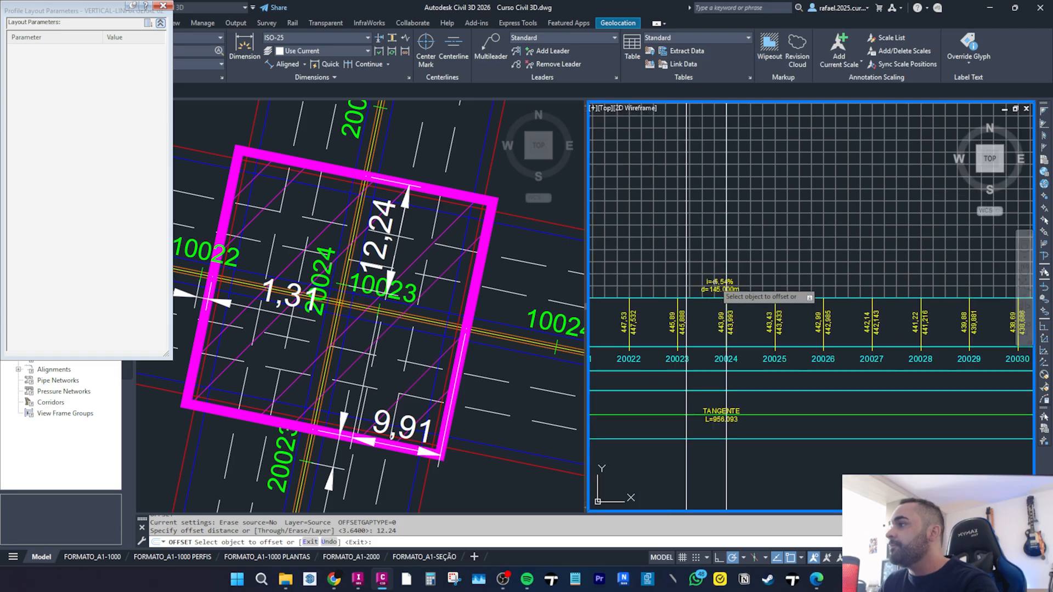
{"action": "left_click", "coordinate": [727, 432]}
{"action": "left_click", "coordinate": [871, 442]}
{"action": "key", "text": "Escape"}
{"action": "key", "text": "Escape"}
Select and erase the extra vertical line near station 20024 in the profile.
{"action": "left_click", "coordinate": [720, 459]}
{"action": "left_click", "coordinate": [735, 457]}
{"action": "left_click", "coordinate": [734, 457]}
{"action": "left_click", "coordinate": [721, 446]}
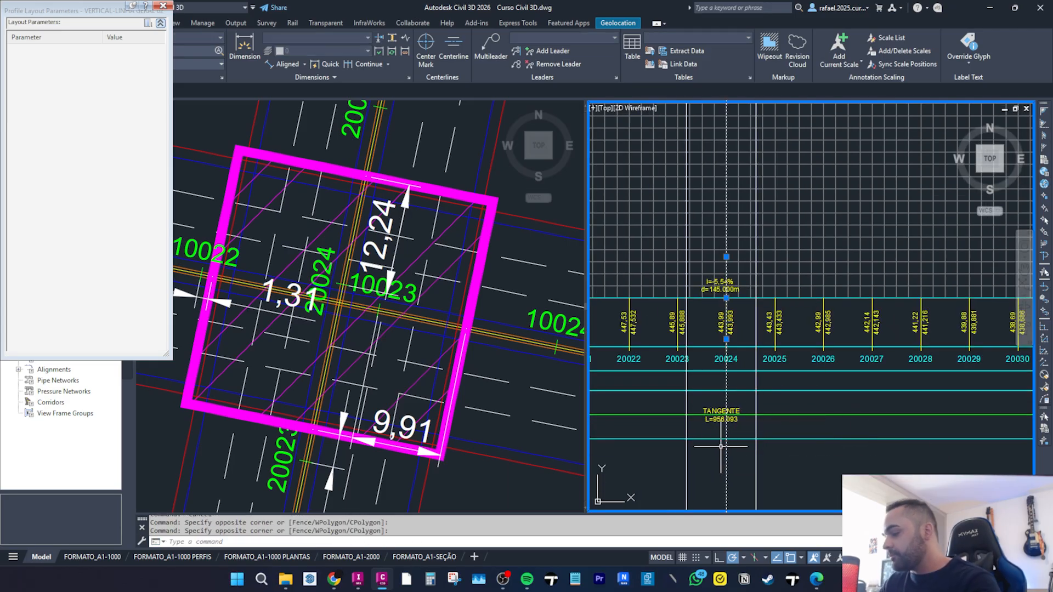
{"action": "scroll", "coordinate": [768, 329], "scroll_direction": "down", "scroll_amount": 4}
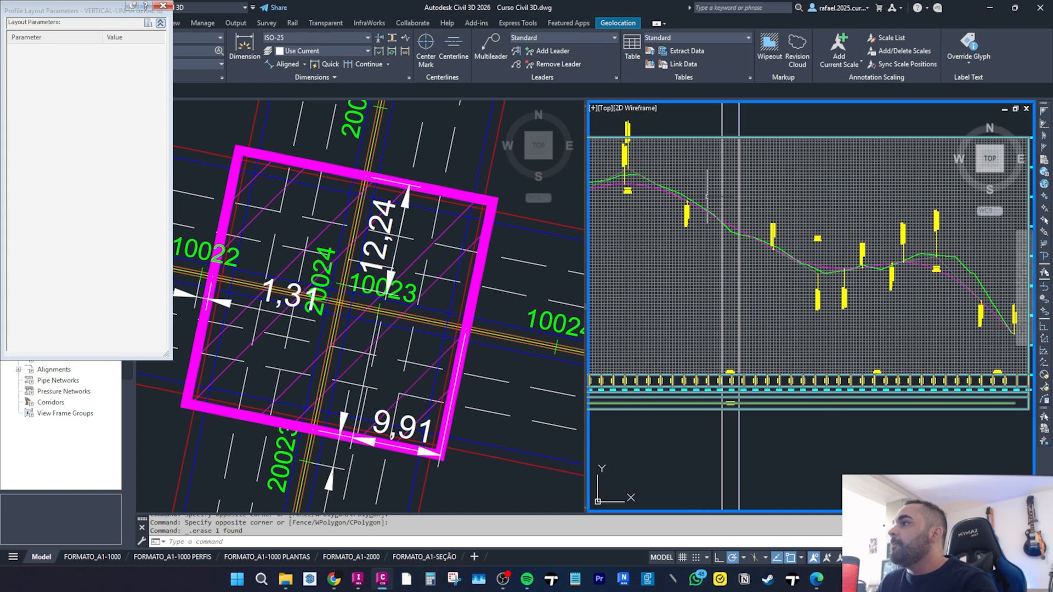
Draw two horizontal construction lines along the top and bottom edges of the profile view.
{"action": "scroll", "coordinate": [747, 221], "scroll_direction": "down", "scroll_amount": 3}
{"action": "key", "text": "Escape"}
{"action": "type", "text": "XL"}
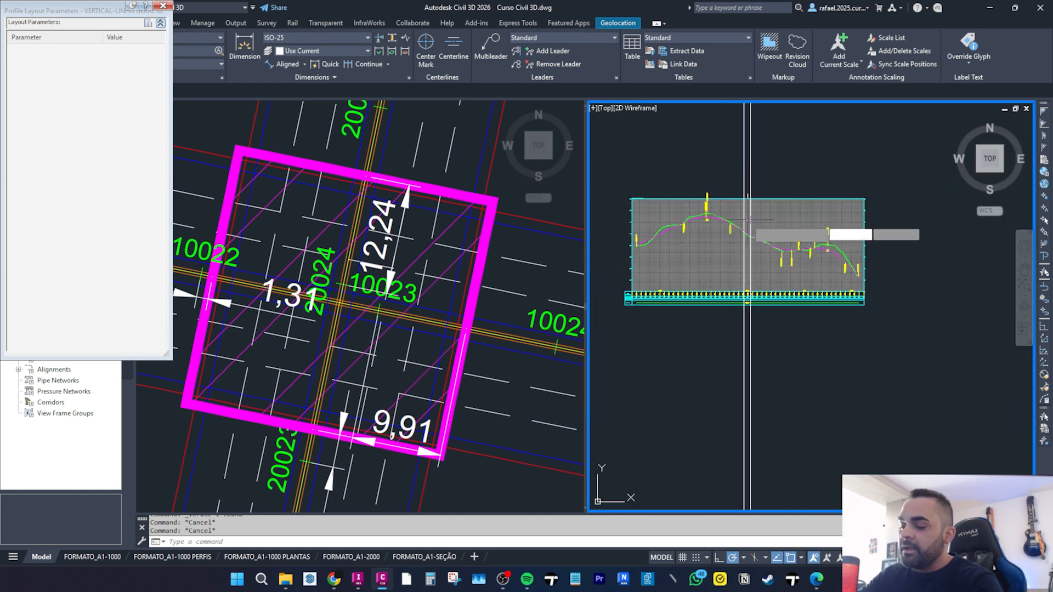
{"action": "key", "text": "Return"}
{"action": "type", "text": "H"}
{"action": "key", "text": "Return"}
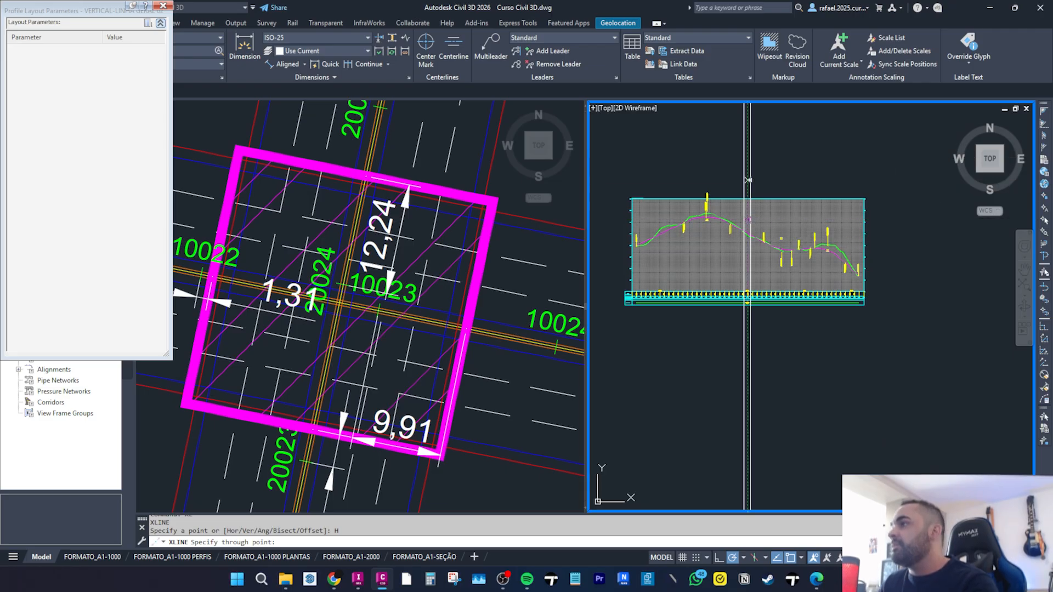
{"action": "scroll", "coordinate": [871, 211], "scroll_direction": "up", "scroll_amount": 4}
{"action": "left_click", "coordinate": [822, 214]}
{"action": "scroll", "coordinate": [823, 213], "scroll_direction": "down", "scroll_amount": 4}
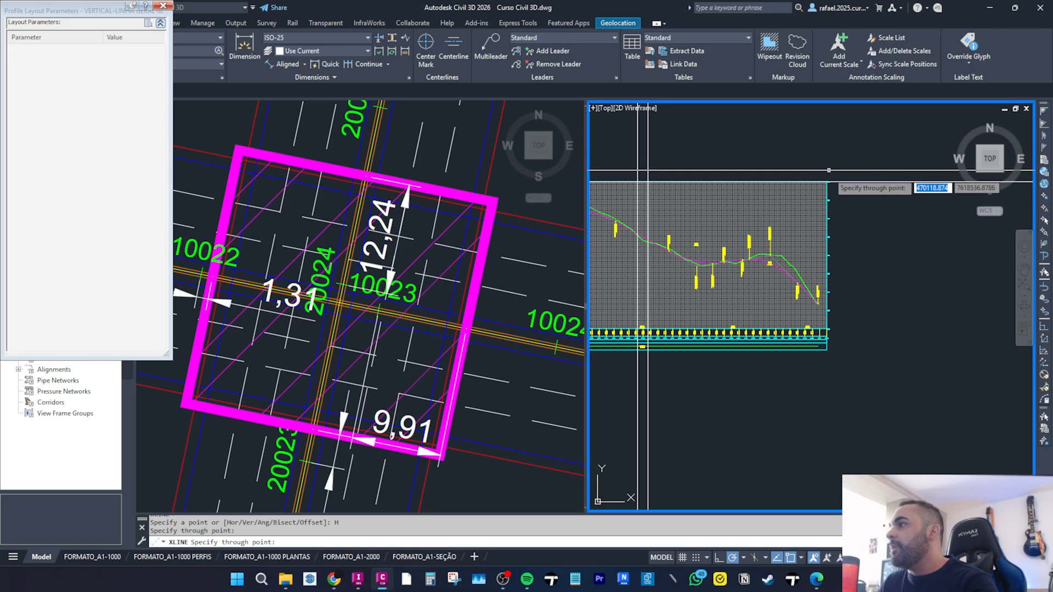
{"action": "left_click", "coordinate": [824, 328]}
{"action": "key", "text": "Escape"}
Trim the vertical bridge-limit lines back to the horizontal construction lines with a fence.
{"action": "scroll", "coordinate": [824, 329], "scroll_direction": "down", "scroll_amount": 4}
{"action": "left_click", "coordinate": [874, 330]}
{"action": "left_click", "coordinate": [878, 283]}
{"action": "key", "text": "Return"}
{"action": "left_click", "coordinate": [861, 204]}
{"action": "left_click", "coordinate": [706, 183]}
{"action": "left_click", "coordinate": [705, 395]}
{"action": "left_click", "coordinate": [863, 392]}
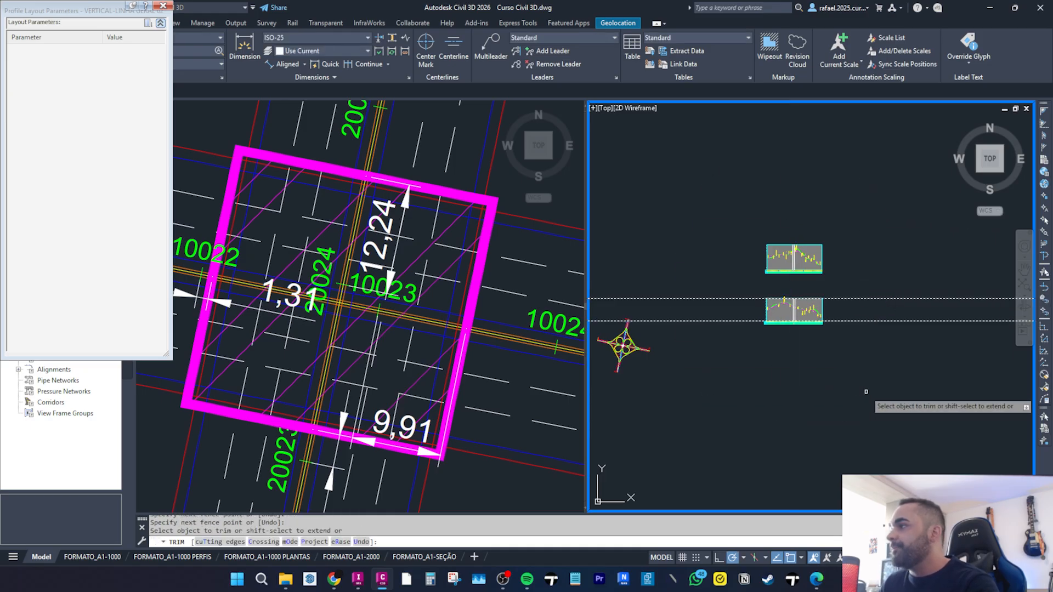
{"action": "key", "text": "Escape"}
Erase the two horizontal construction lines.
{"action": "left_click", "coordinate": [929, 364]}
{"action": "left_click", "coordinate": [854, 200]}
{"action": "type", "text": "e"}
{"action": "key", "text": "Return"}
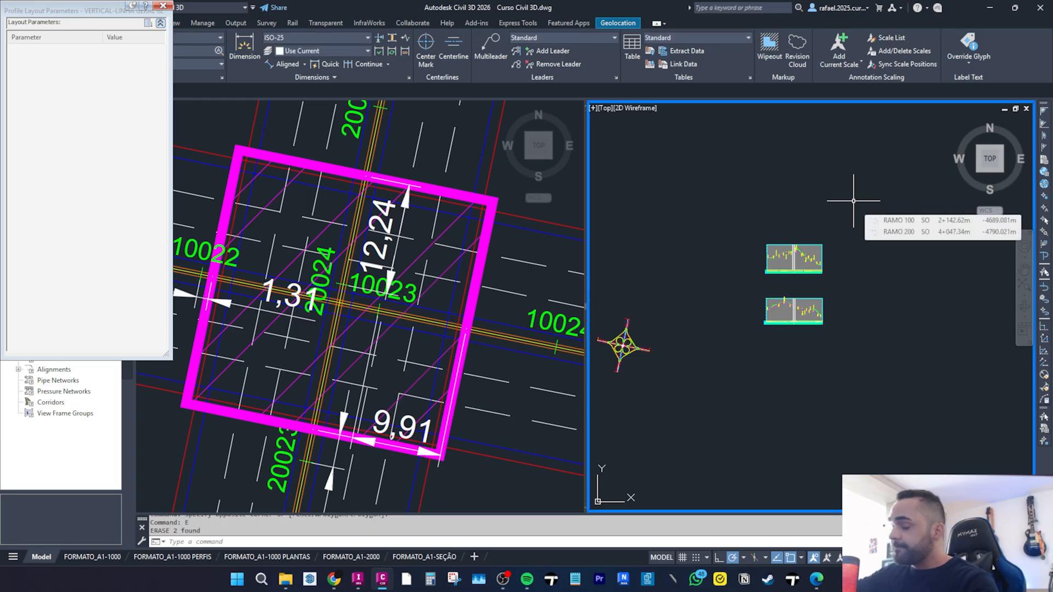
Close the Profile Layout Parameters palette.
{"action": "scroll", "coordinate": [828, 274], "scroll_direction": "up", "scroll_amount": 5}
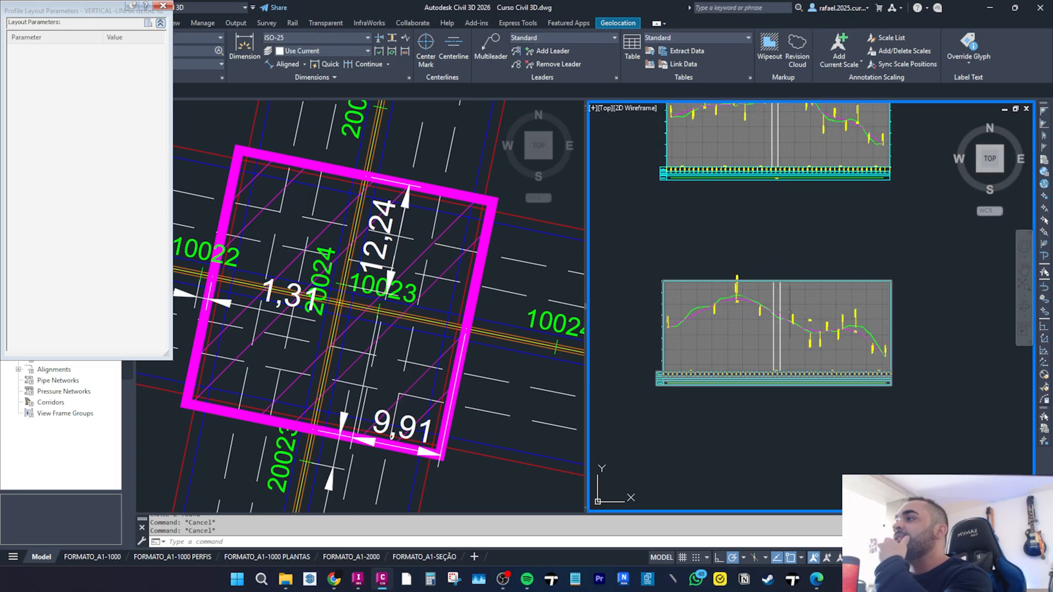
{"action": "scroll", "coordinate": [734, 218], "scroll_direction": "down", "scroll_amount": 3}
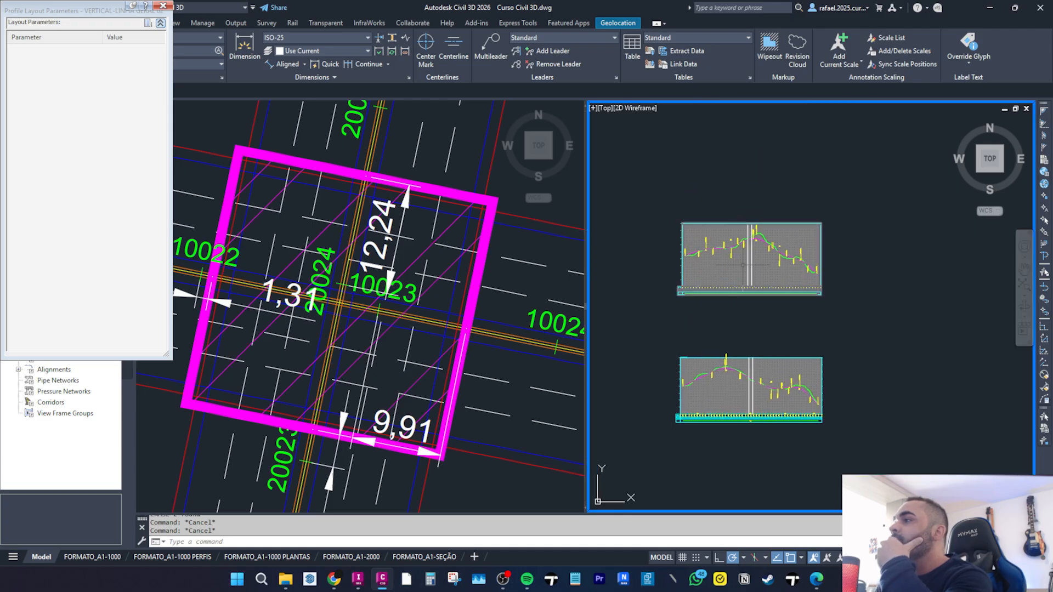
{"action": "scroll", "coordinate": [743, 264], "scroll_direction": "up", "scroll_amount": 2}
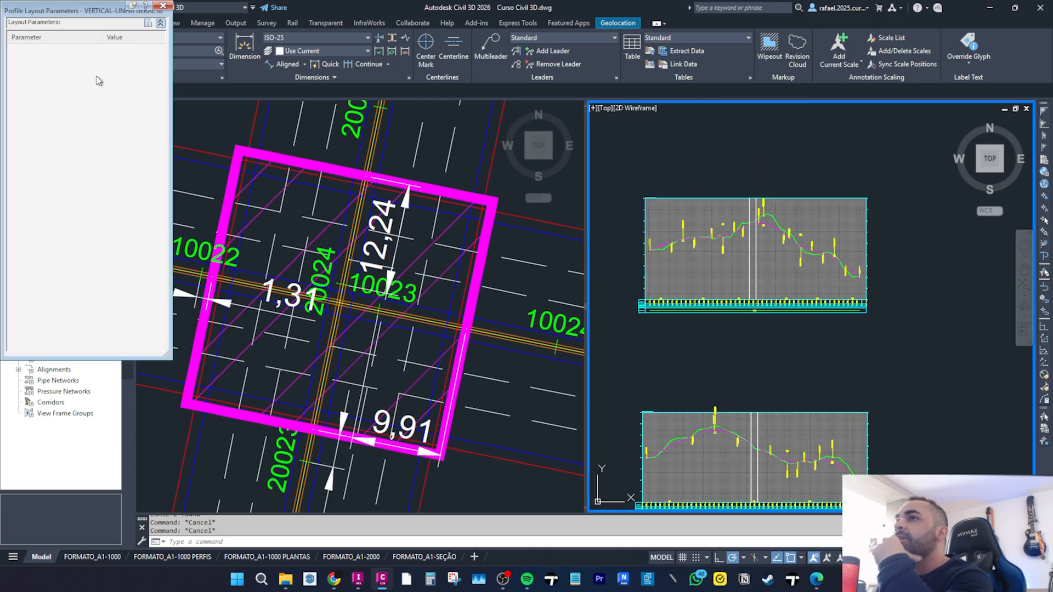
{"action": "left_click", "coordinate": [163, 7]}
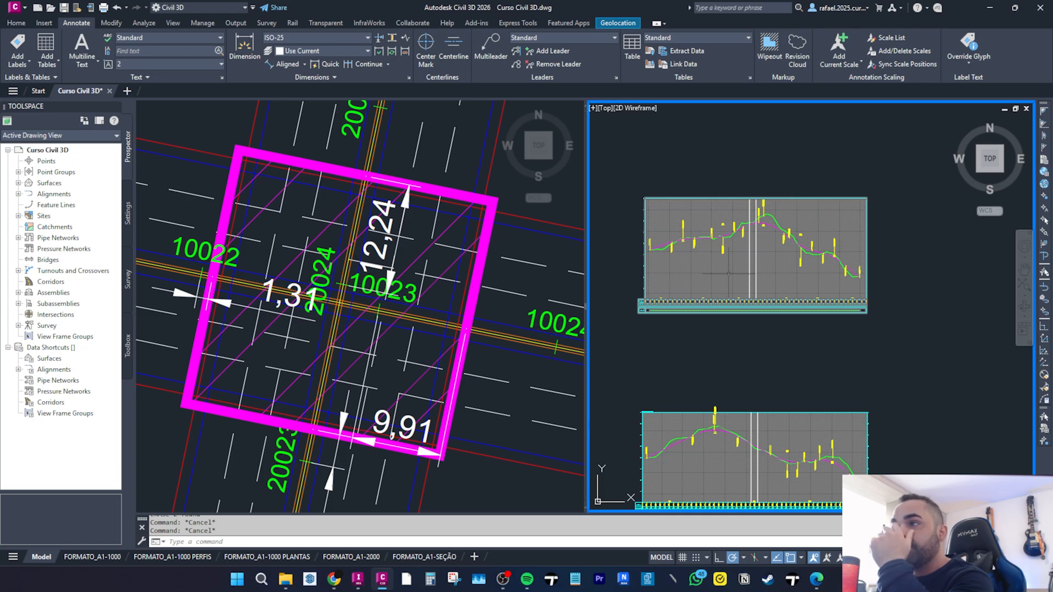
Examine the trimmed bridge-limit lines across both profile views.
{"action": "middle_click_drag", "start_coordinate": [729, 277], "coordinate": [729, 258]}
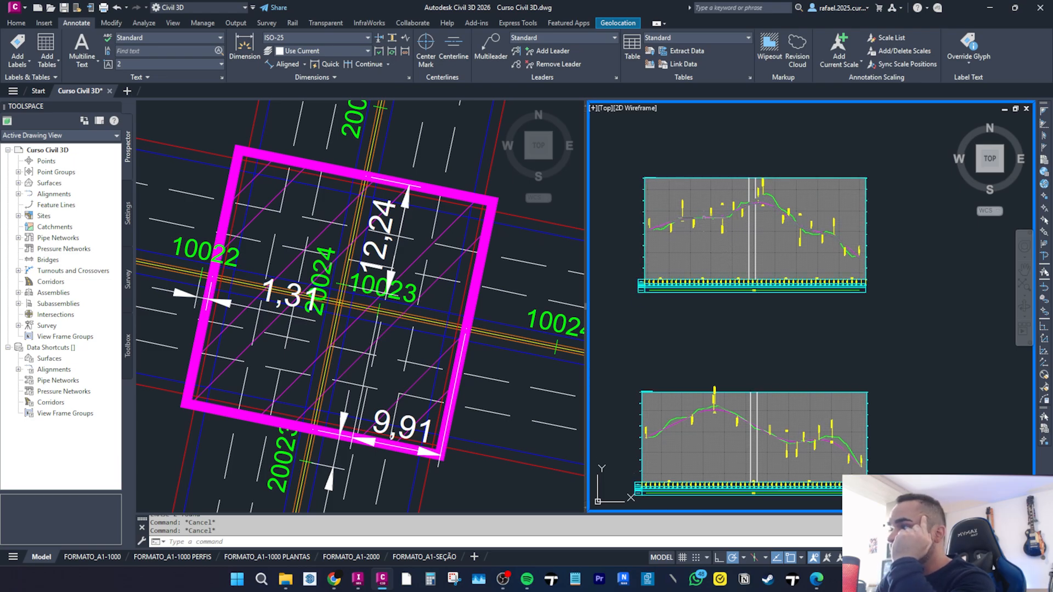
{"action": "scroll", "coordinate": [720, 224], "scroll_direction": "up", "scroll_amount": 10}
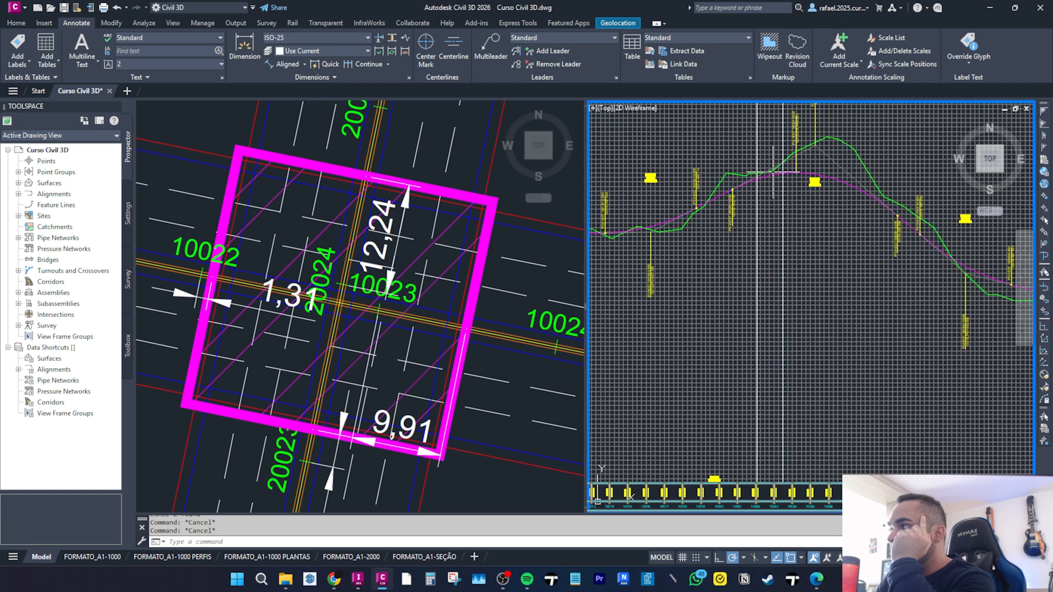
{"action": "scroll", "coordinate": [768, 159], "scroll_direction": "down", "scroll_amount": 2}
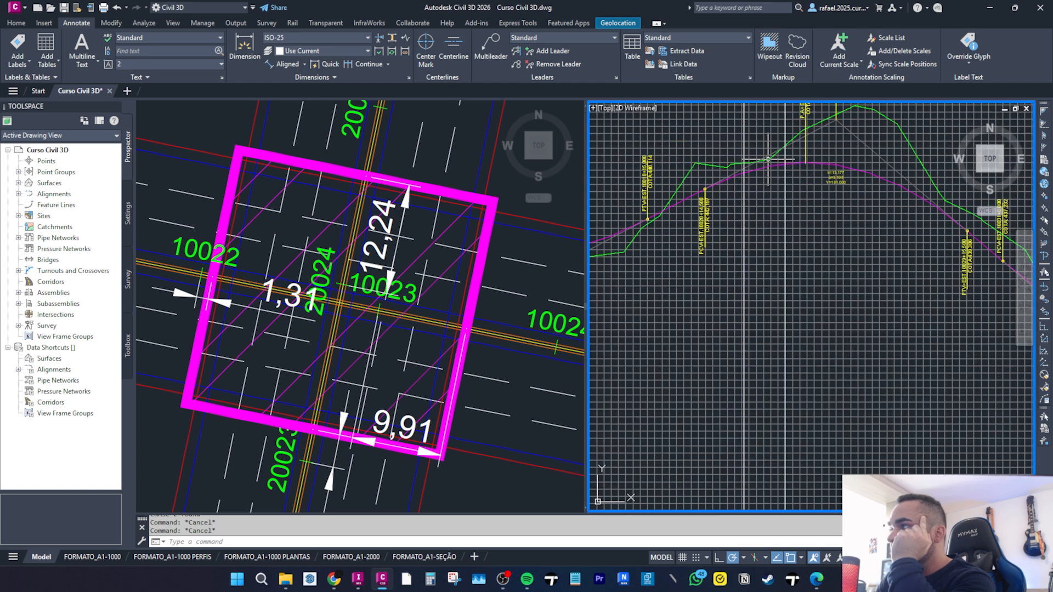
{"action": "scroll", "coordinate": [768, 159], "scroll_direction": "down", "scroll_amount": 8}
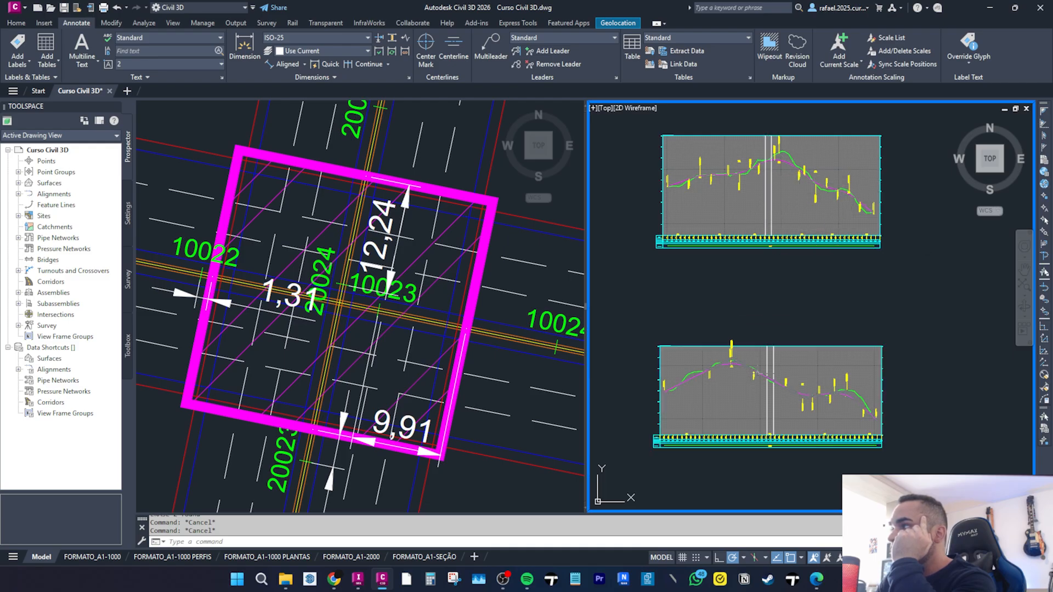
{"action": "scroll", "coordinate": [768, 381], "scroll_direction": "up", "scroll_amount": 6}
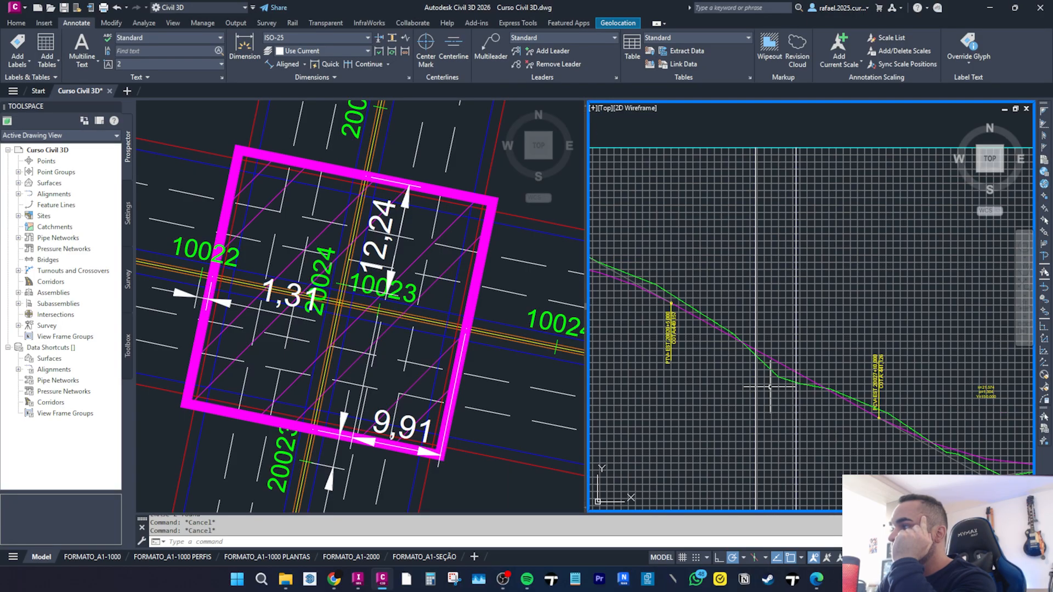
{"action": "scroll", "coordinate": [769, 367], "scroll_direction": "down", "scroll_amount": 4}
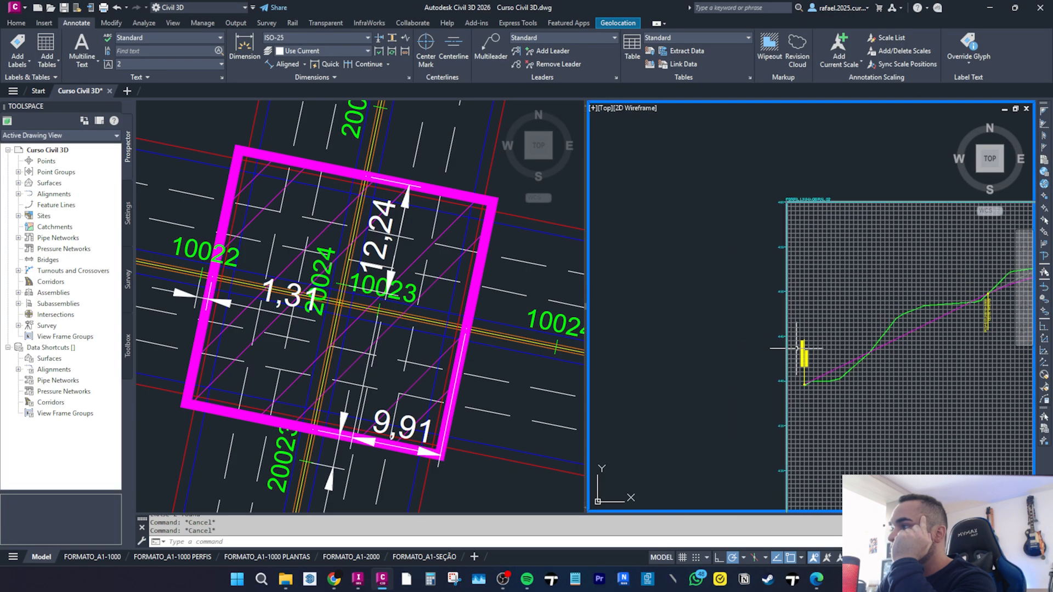
{"action": "scroll", "coordinate": [778, 331], "scroll_direction": "up", "scroll_amount": 6}
{"action": "scroll", "coordinate": [769, 311], "scroll_direction": "down", "scroll_amount": 6}
{"action": "middle_click_drag", "start_coordinate": [814, 211], "coordinate": [694, 422]}
{"action": "scroll", "coordinate": [822, 181], "scroll_direction": "down", "scroll_amount": 3}
{"action": "scroll", "coordinate": [847, 181], "scroll_direction": "up", "scroll_amount": 4}
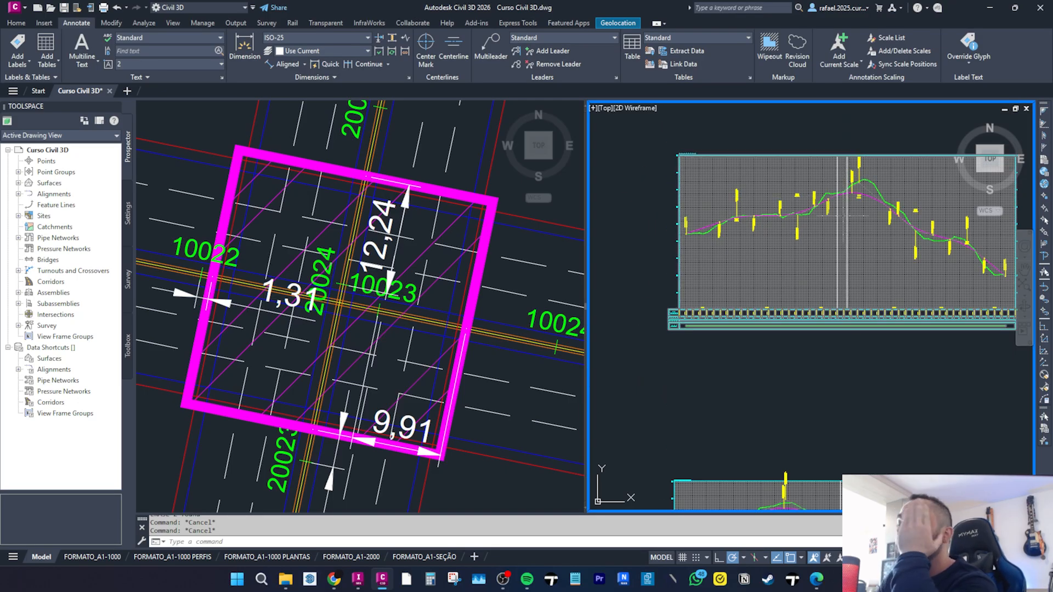
{"action": "middle_click_drag", "start_coordinate": [841, 215], "coordinate": [728, 209]}
{"action": "scroll", "coordinate": [763, 150], "scroll_direction": "down", "scroll_amount": 2}
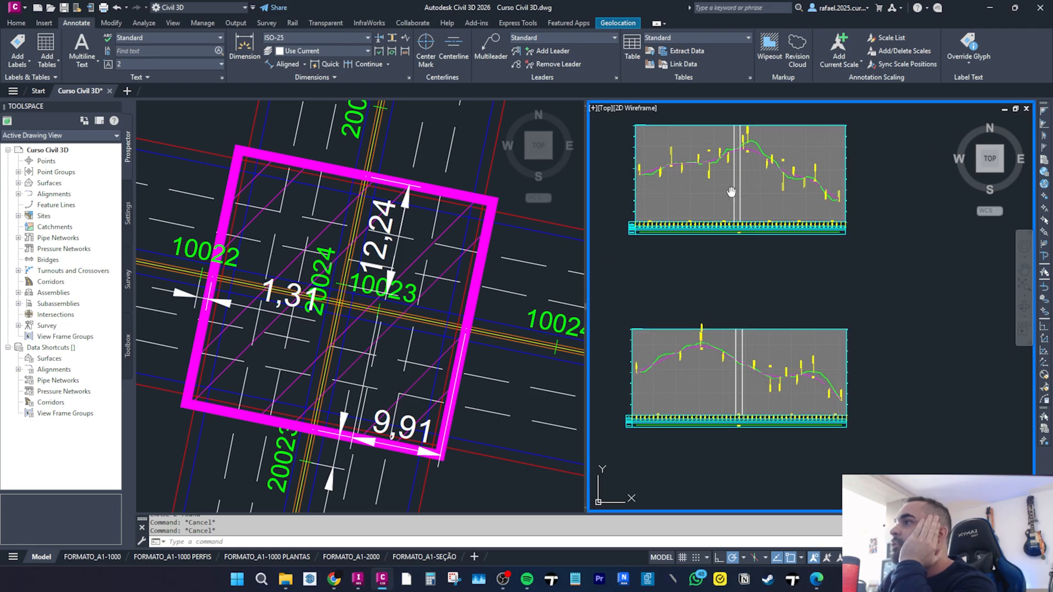
{"action": "middle_click_drag", "start_coordinate": [702, 158], "coordinate": [708, 193]}
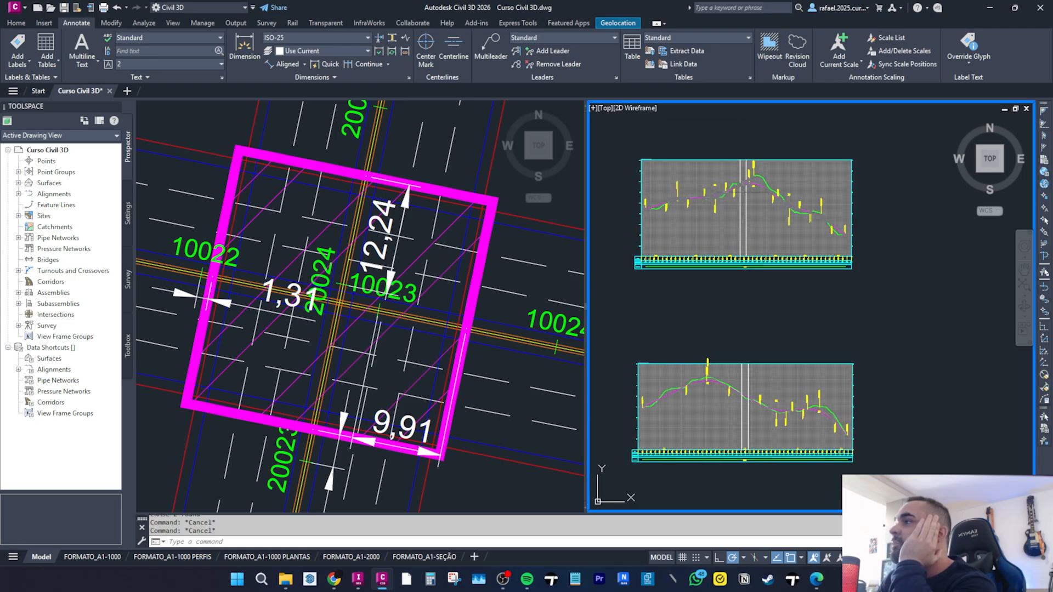
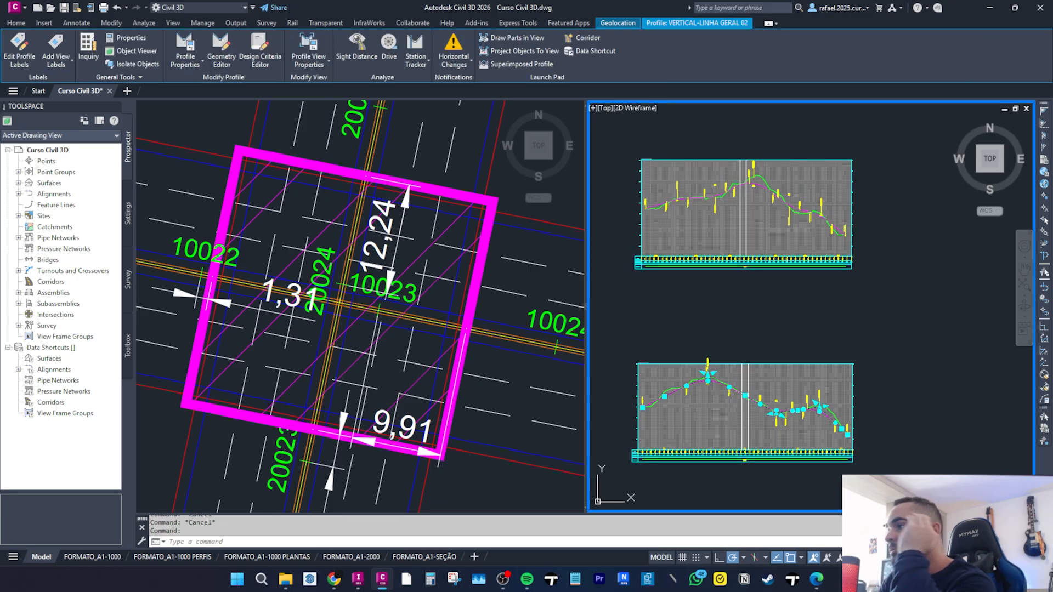
Zoom in and out around the upper profile view to examine the layout profile and bridge-limit lines.
{"action": "key", "text": "Escape"}
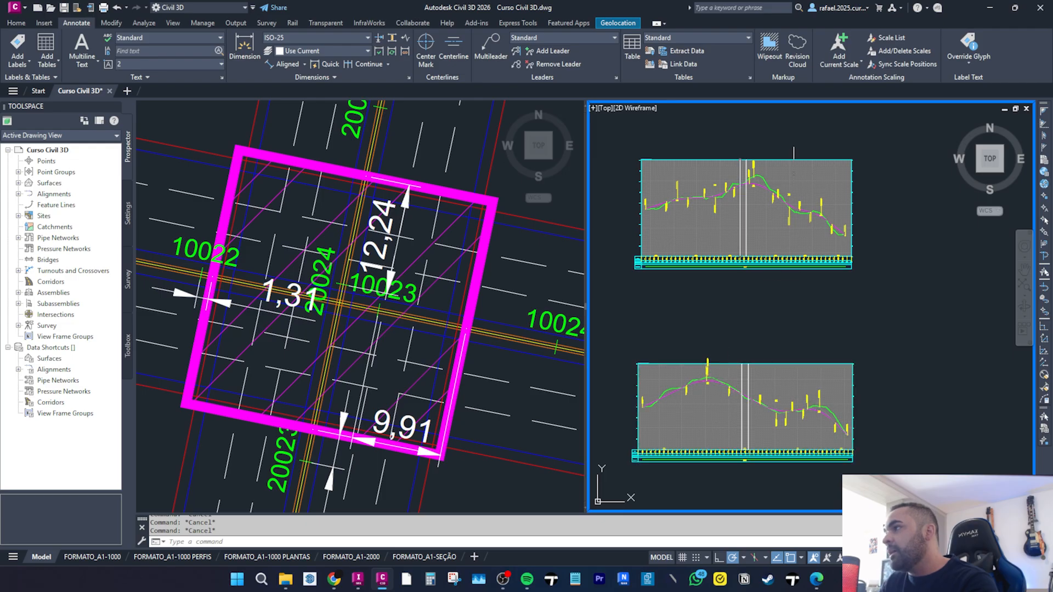
{"action": "scroll", "coordinate": [749, 191], "scroll_direction": "up", "scroll_amount": 2}
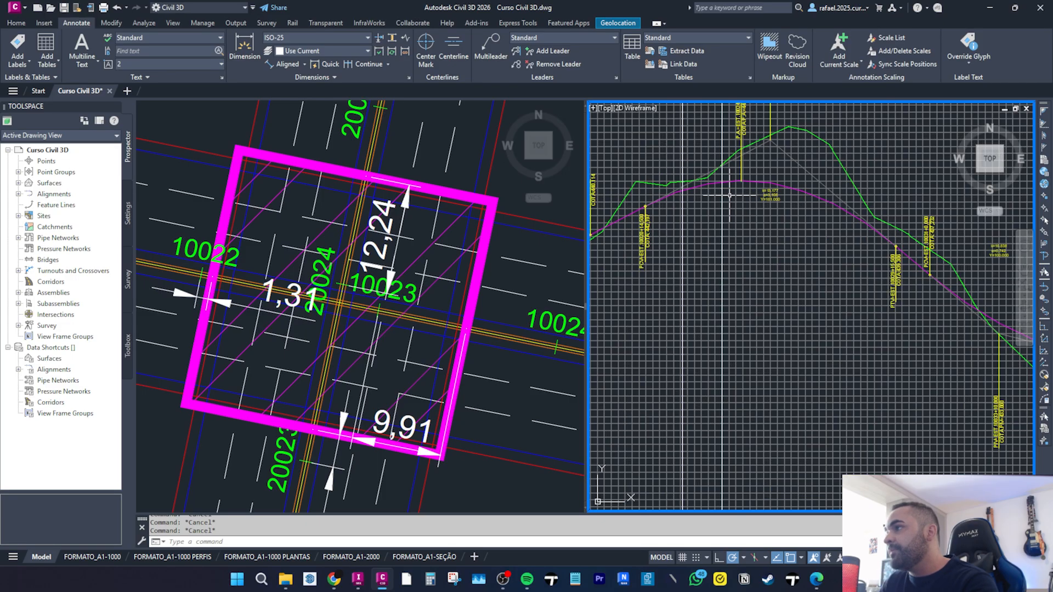
{"action": "scroll", "coordinate": [707, 174], "scroll_direction": "up", "scroll_amount": 2}
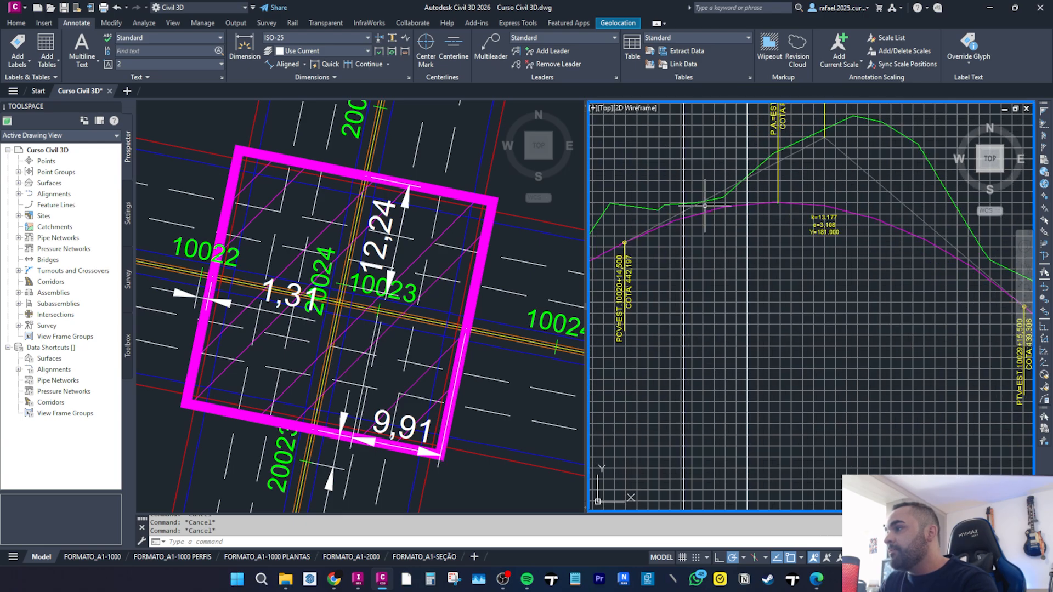
{"action": "scroll", "coordinate": [706, 205], "scroll_direction": "down", "scroll_amount": 3}
{"action": "scroll", "coordinate": [702, 230], "scroll_direction": "up", "scroll_amount": 3}
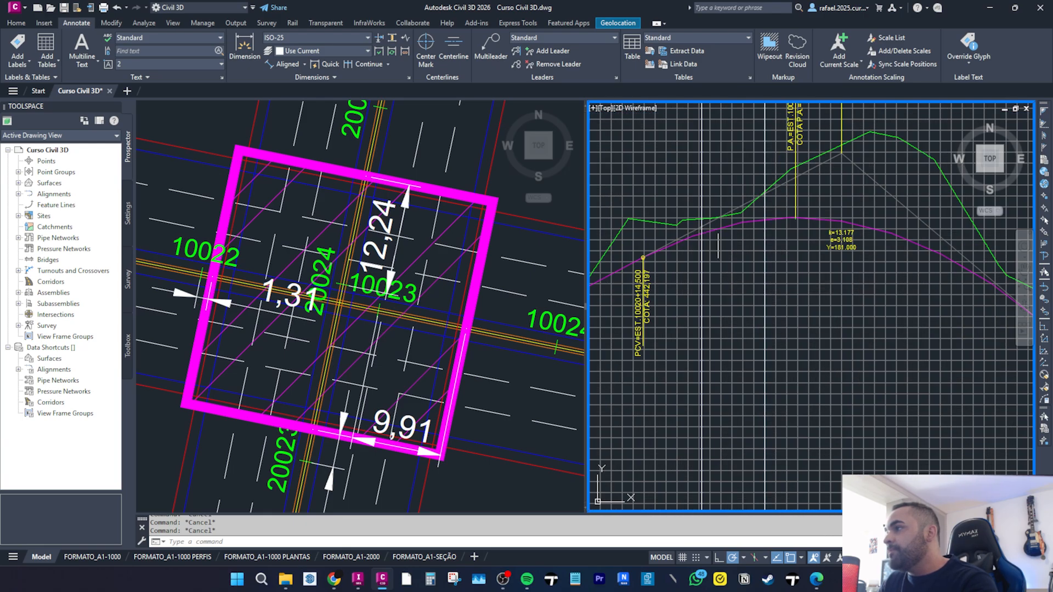
{"action": "scroll", "coordinate": [750, 304], "scroll_direction": "down", "scroll_amount": 6}
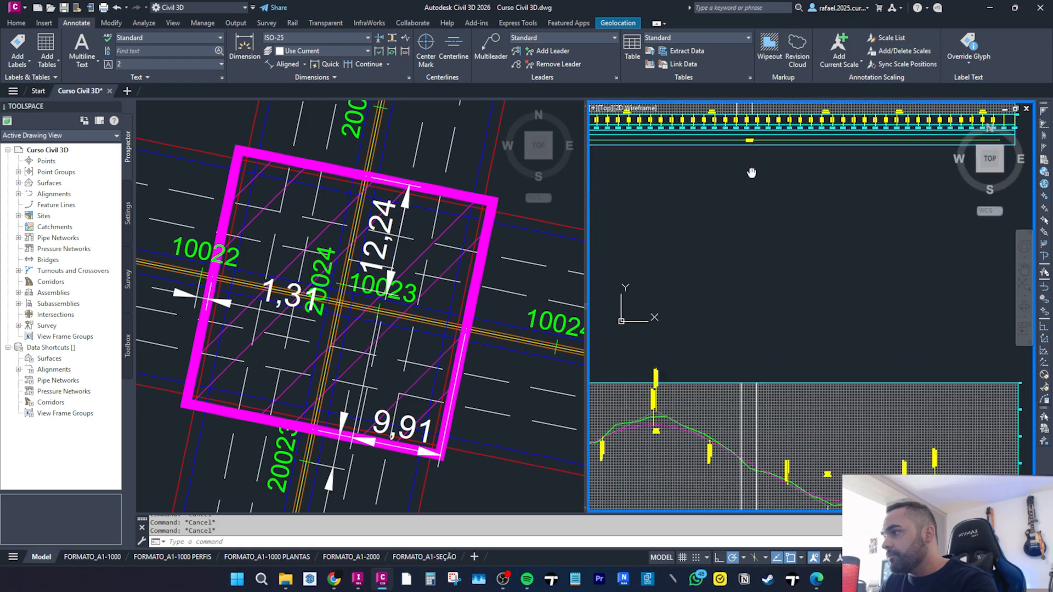
{"action": "scroll", "coordinate": [750, 304], "scroll_direction": "up", "scroll_amount": 7}
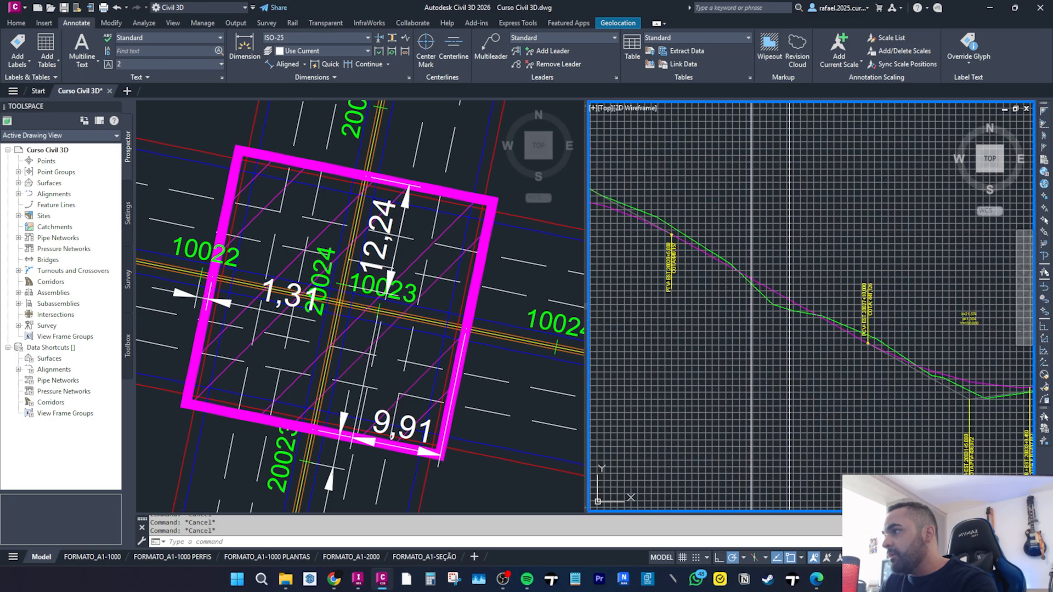
{"action": "scroll", "coordinate": [770, 294], "scroll_direction": "down", "scroll_amount": 6}
{"action": "scroll", "coordinate": [716, 164], "scroll_direction": "up", "scroll_amount": 5}
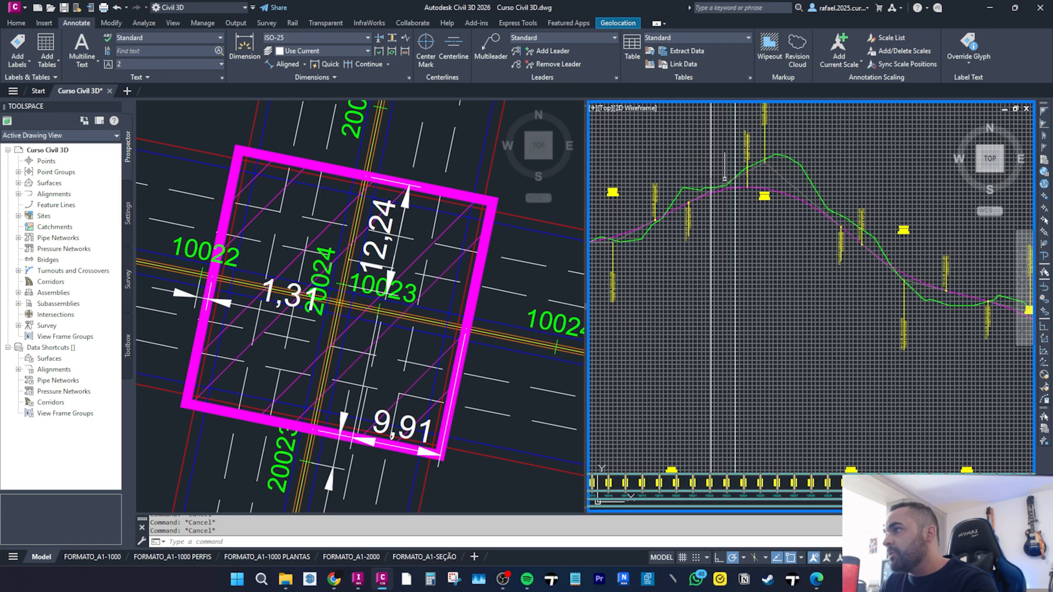
Stretch the crest PVI grip of the LINHA GERAL 01 layout profile slightly.
{"action": "left_click", "coordinate": [732, 188]}
{"action": "scroll", "coordinate": [802, 218], "scroll_direction": "up", "scroll_amount": 4}
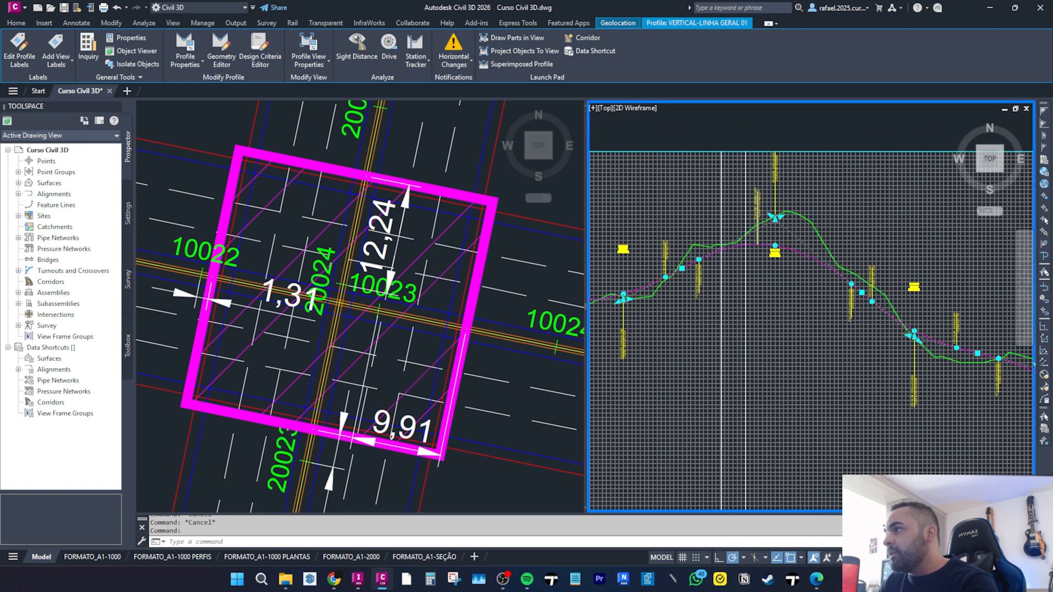
{"action": "left_click", "coordinate": [801, 214]}
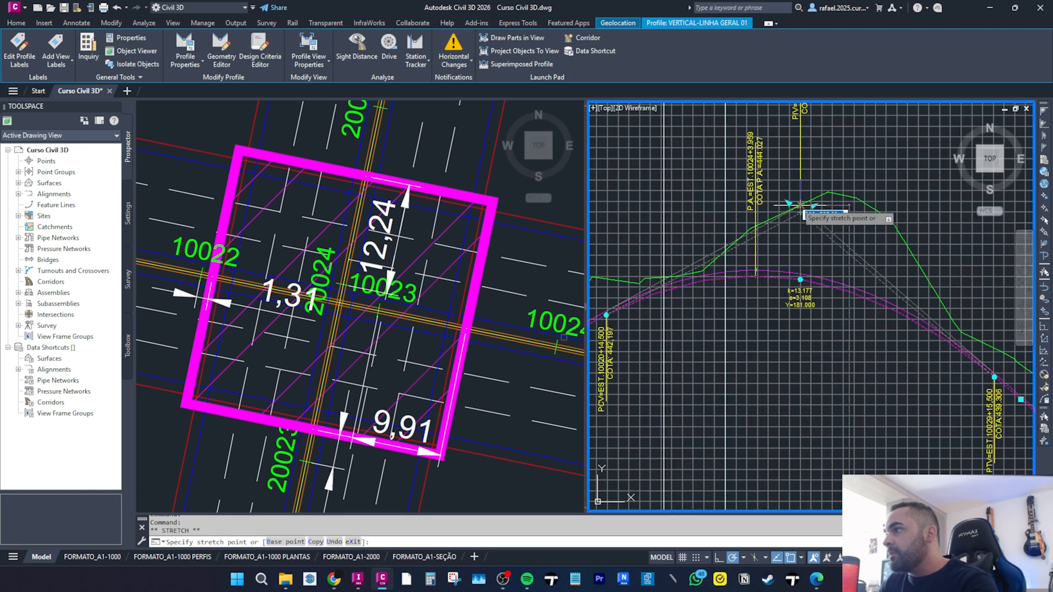
{"action": "left_click", "coordinate": [802, 203]}
{"action": "key", "text": "Escape"}
{"action": "key", "text": "Escape"}
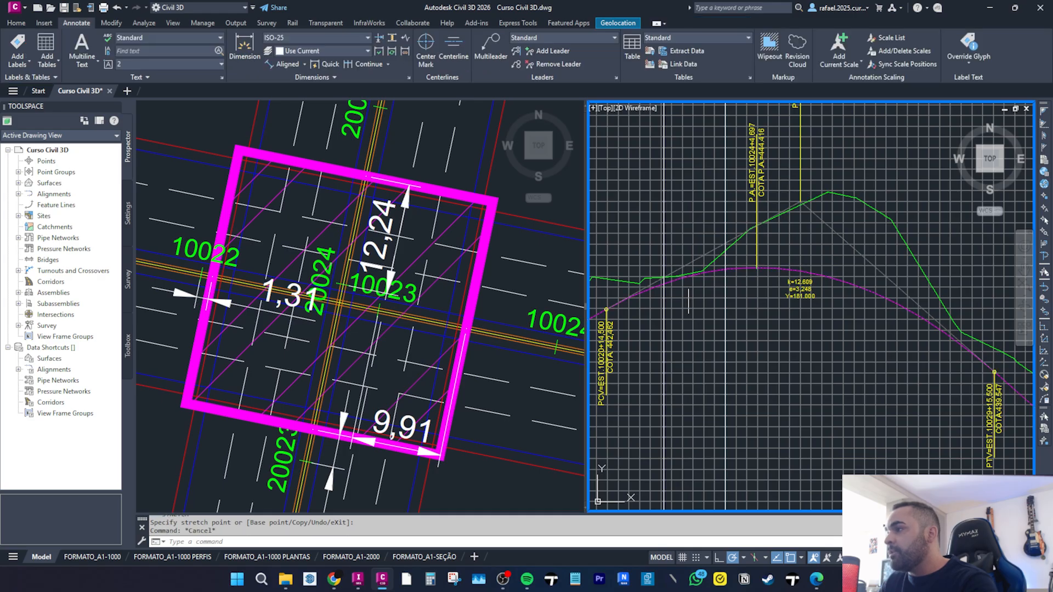
Examine both profile views and their layout profiles along their length.
{"action": "scroll", "coordinate": [684, 283], "scroll_direction": "down", "scroll_amount": 2}
{"action": "scroll", "coordinate": [691, 296], "scroll_direction": "down", "scroll_amount": 3}
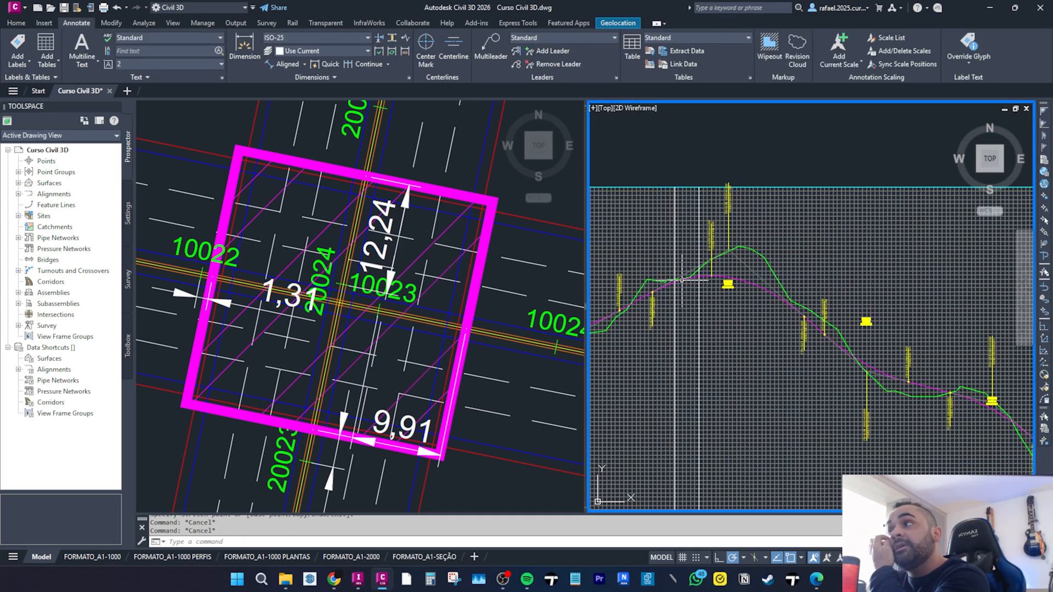
{"action": "scroll", "coordinate": [704, 339], "scroll_direction": "down", "scroll_amount": 3}
{"action": "scroll", "coordinate": [680, 307], "scroll_direction": "up", "scroll_amount": 5}
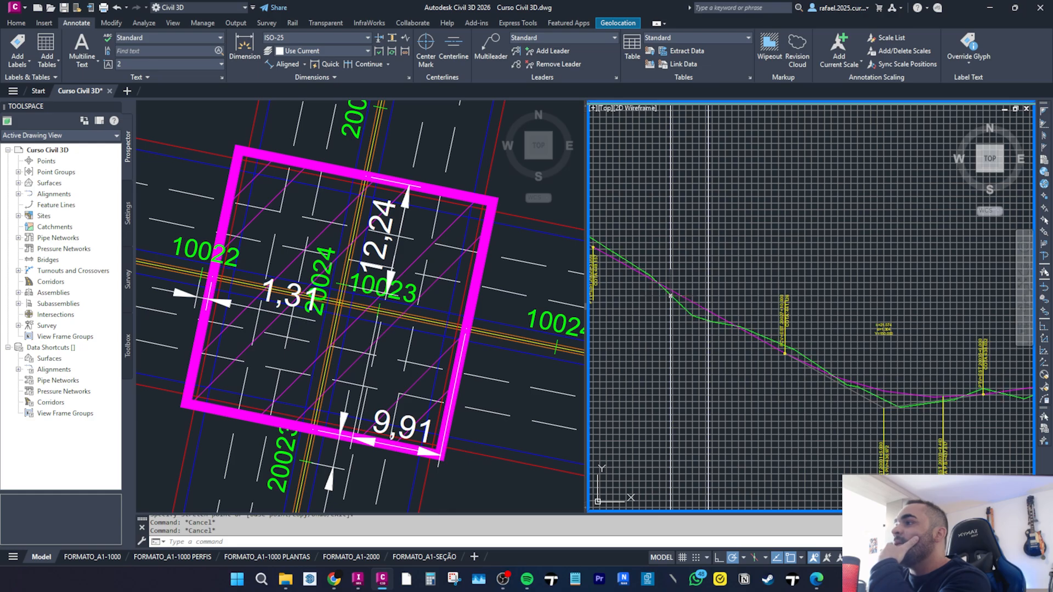
{"action": "scroll", "coordinate": [686, 302], "scroll_direction": "down", "scroll_amount": 3}
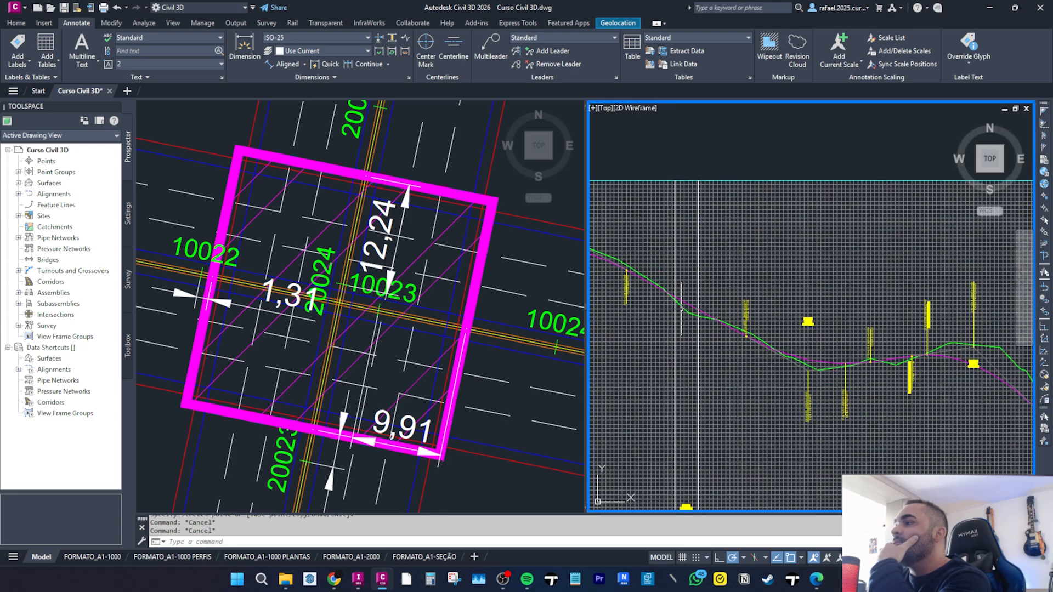
{"action": "scroll", "coordinate": [684, 301], "scroll_direction": "down", "scroll_amount": 2}
{"action": "scroll", "coordinate": [724, 226], "scroll_direction": "up", "scroll_amount": 3}
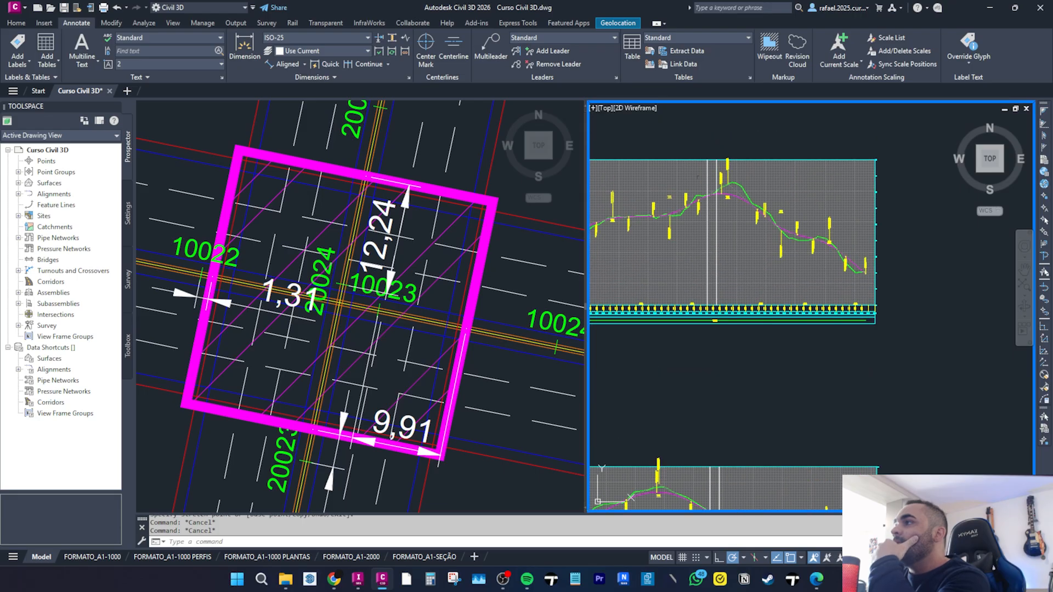
{"action": "mouse_move", "coordinate": [723, 226]}
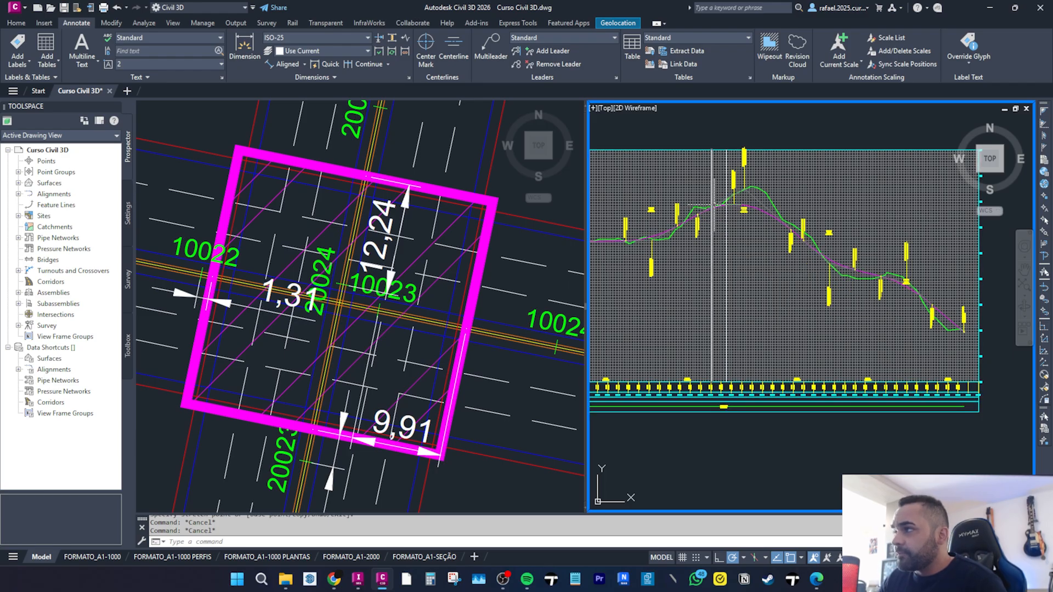
{"action": "scroll", "coordinate": [713, 207], "scroll_direction": "down", "scroll_amount": 4}
{"action": "scroll", "coordinate": [737, 373], "scroll_direction": "up", "scroll_amount": 2}
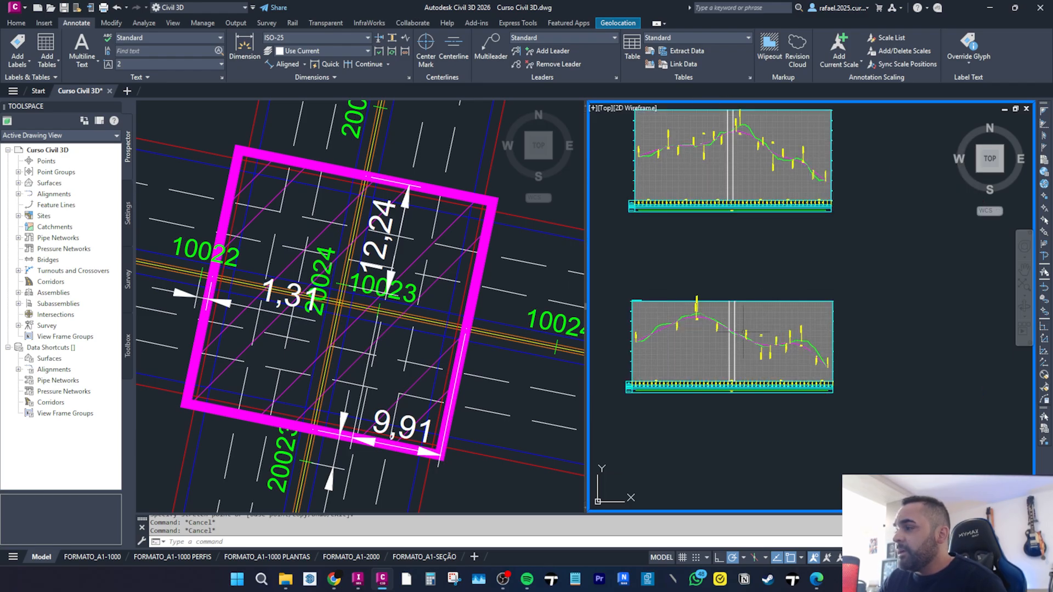
{"action": "scroll", "coordinate": [737, 334], "scroll_direction": "up", "scroll_amount": 4}
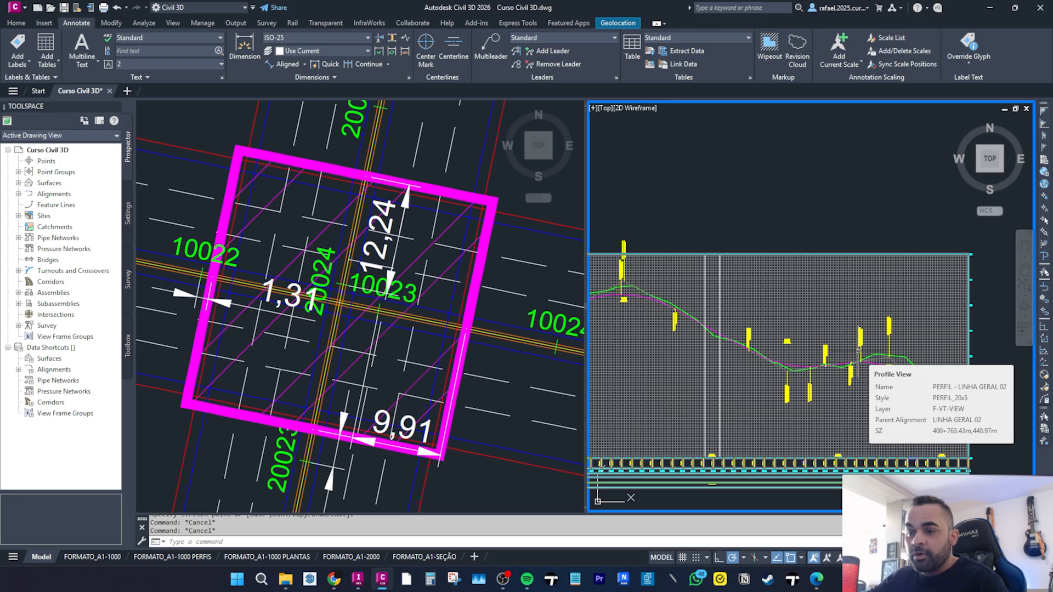
{"action": "scroll", "coordinate": [857, 353], "scroll_direction": "down", "scroll_amount": 3}
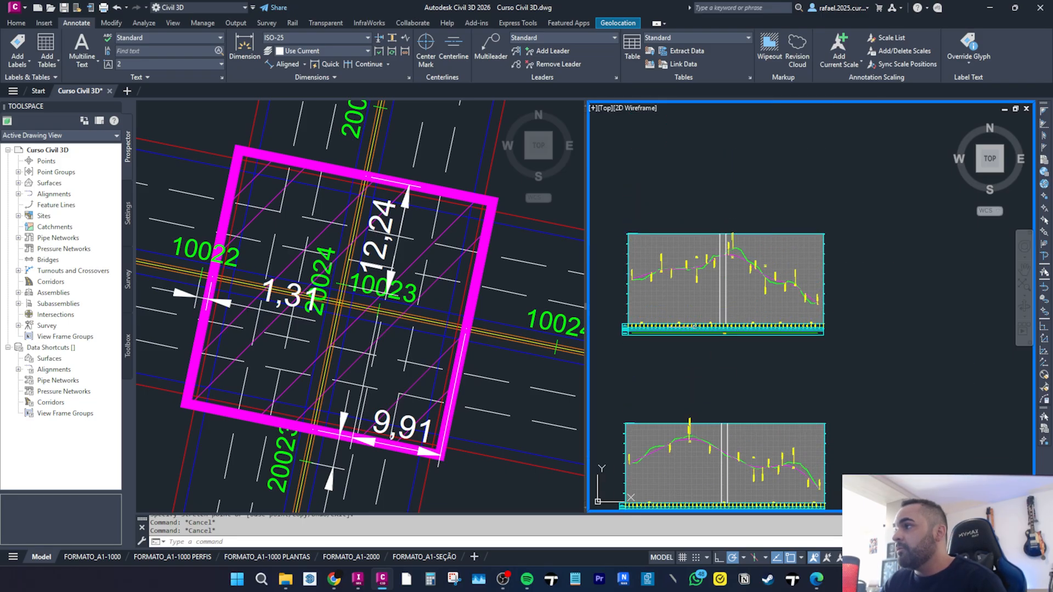
{"action": "scroll", "coordinate": [725, 256], "scroll_direction": "up", "scroll_amount": 6}
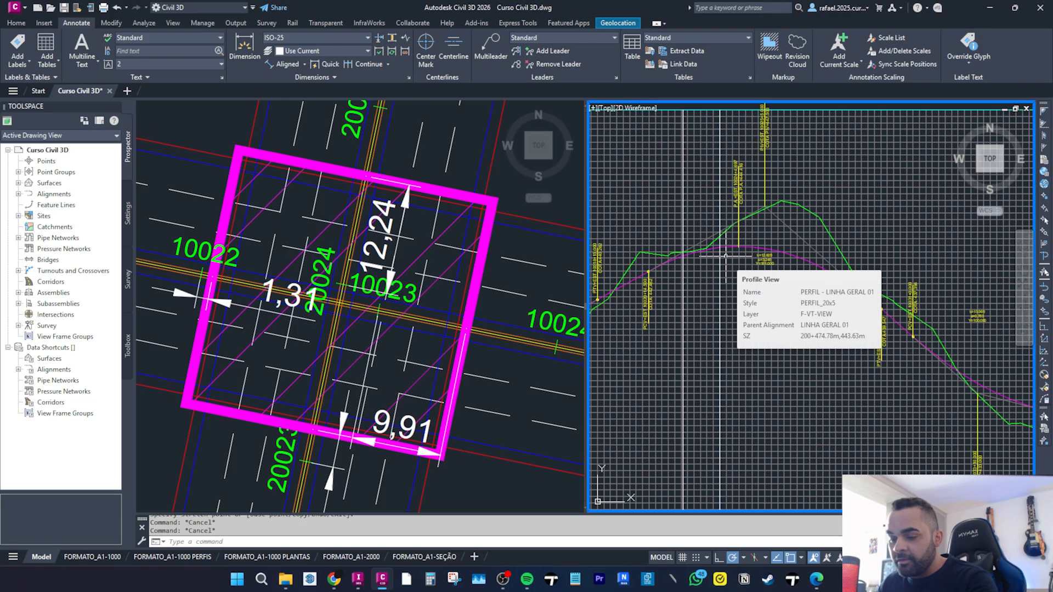
Draw a circle with radius 75 centered on the ground line near the bridge limit in the LINHA GERAL 01 profile view.
{"action": "type", "text": "c"}
{"action": "key", "text": "Return"}
{"action": "scroll", "coordinate": [702, 269], "scroll_direction": "up", "scroll_amount": 3}
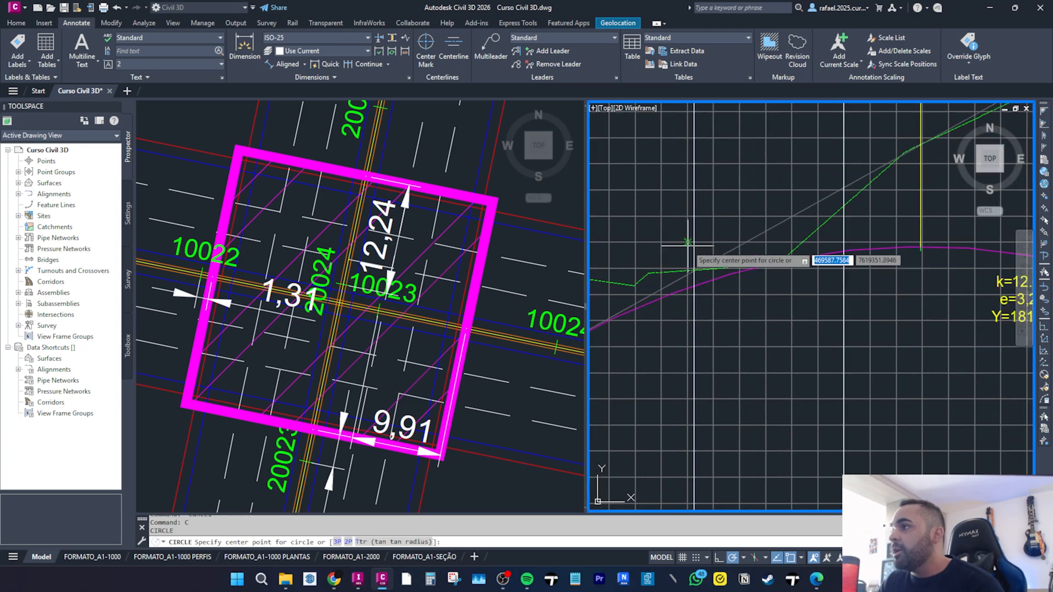
{"action": "scroll", "coordinate": [693, 271], "scroll_direction": "up", "scroll_amount": 2}
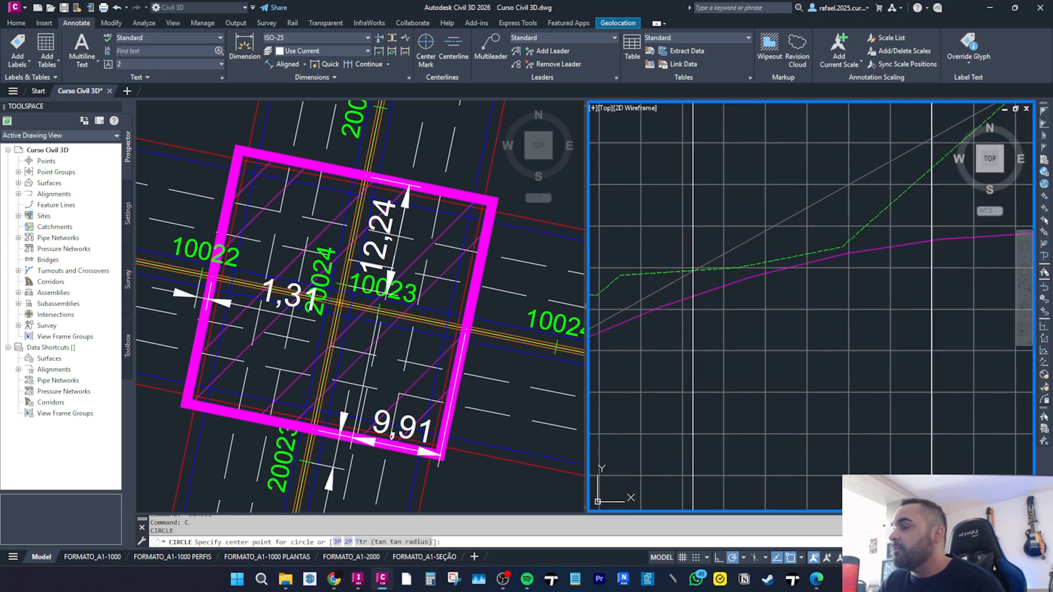
{"action": "left_click", "coordinate": [694, 270]}
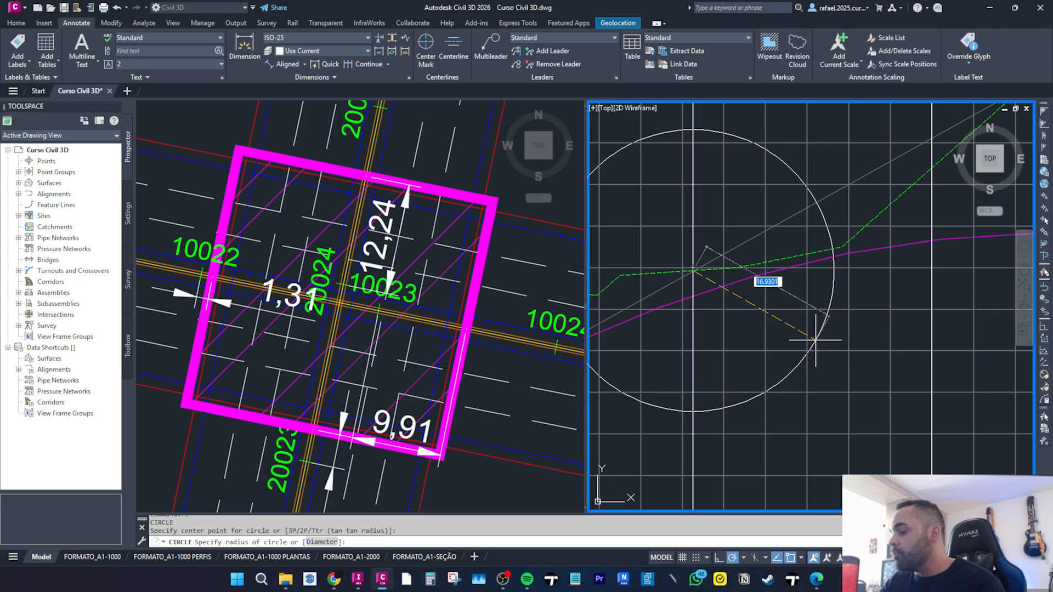
{"action": "type", "text": "75"}
{"action": "key", "text": "Return"}
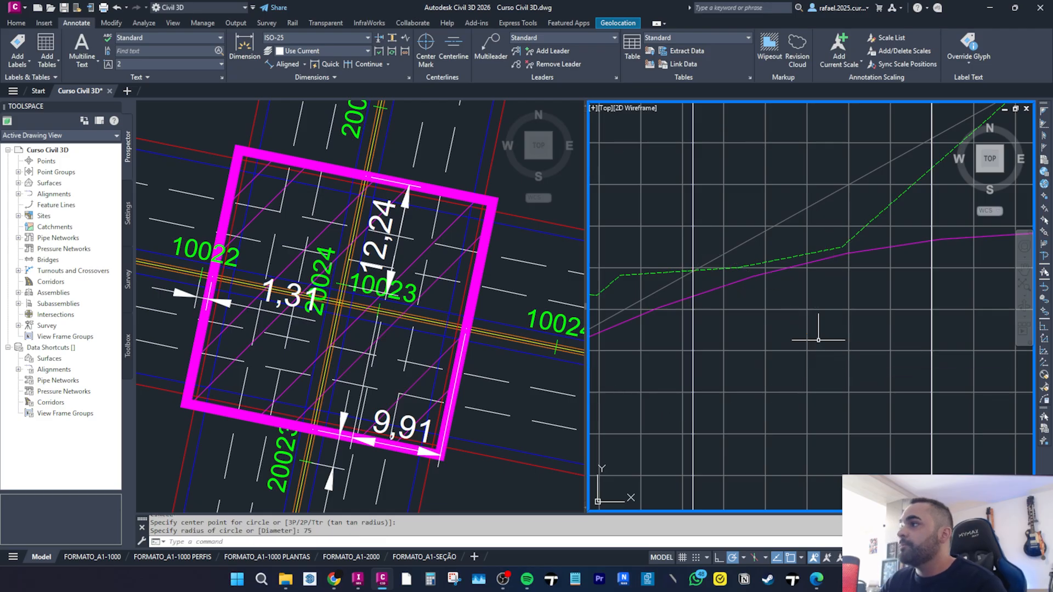
Move the circle by its grip onto the LINHA GERAL 02 profile view near the bridge limit.
{"action": "scroll", "coordinate": [811, 341], "scroll_direction": "down", "scroll_amount": 8}
{"action": "middle_click_drag", "start_coordinate": [811, 340], "coordinate": [783, 319]}
{"action": "scroll", "coordinate": [724, 290], "scroll_direction": "down", "scroll_amount": 10}
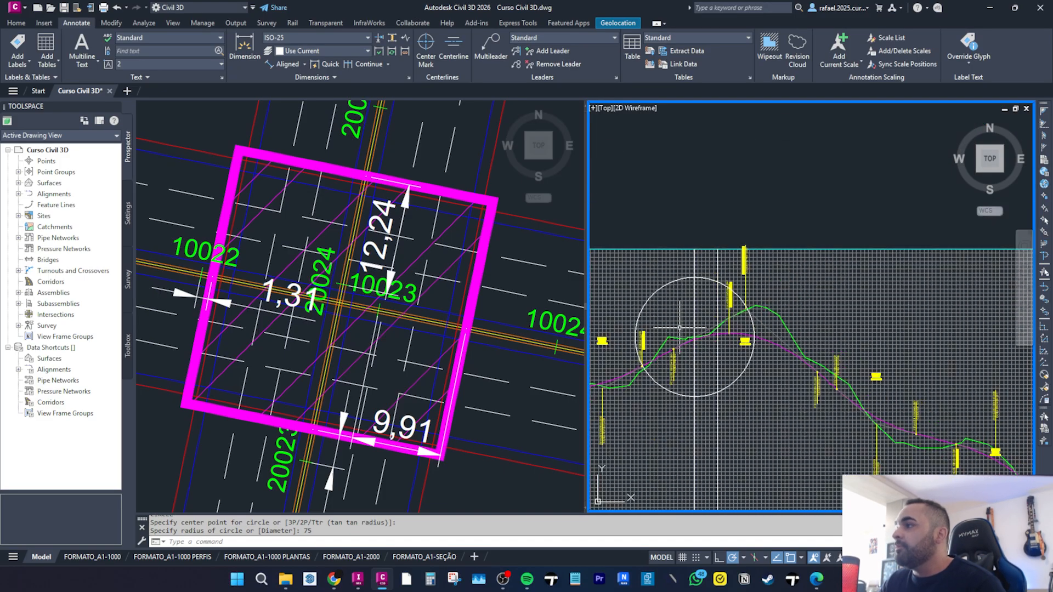
{"action": "scroll", "coordinate": [723, 289], "scroll_direction": "up", "scroll_amount": 5}
{"action": "left_click", "coordinate": [730, 296]}
{"action": "left_click", "coordinate": [725, 295]}
{"action": "scroll", "coordinate": [737, 295], "scroll_direction": "up", "scroll_amount": 10}
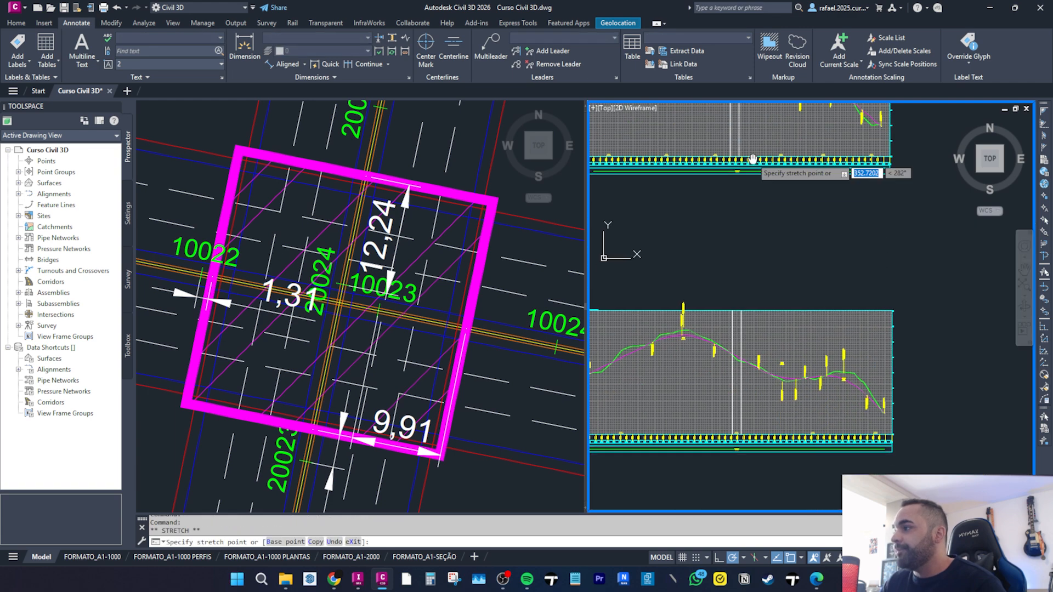
{"action": "scroll", "coordinate": [744, 294], "scroll_direction": "up", "scroll_amount": 4}
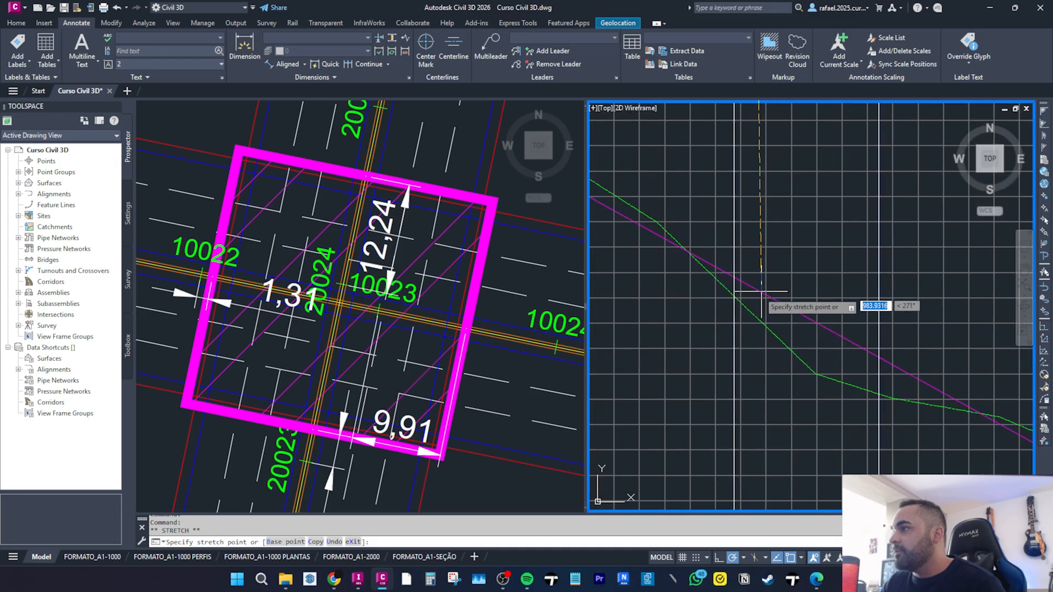
{"action": "left_click", "coordinate": [734, 296]}
{"action": "scroll", "coordinate": [740, 304], "scroll_direction": "down", "scroll_amount": 8}
{"action": "key", "text": "Escape"}
{"action": "key", "text": "Escape"}
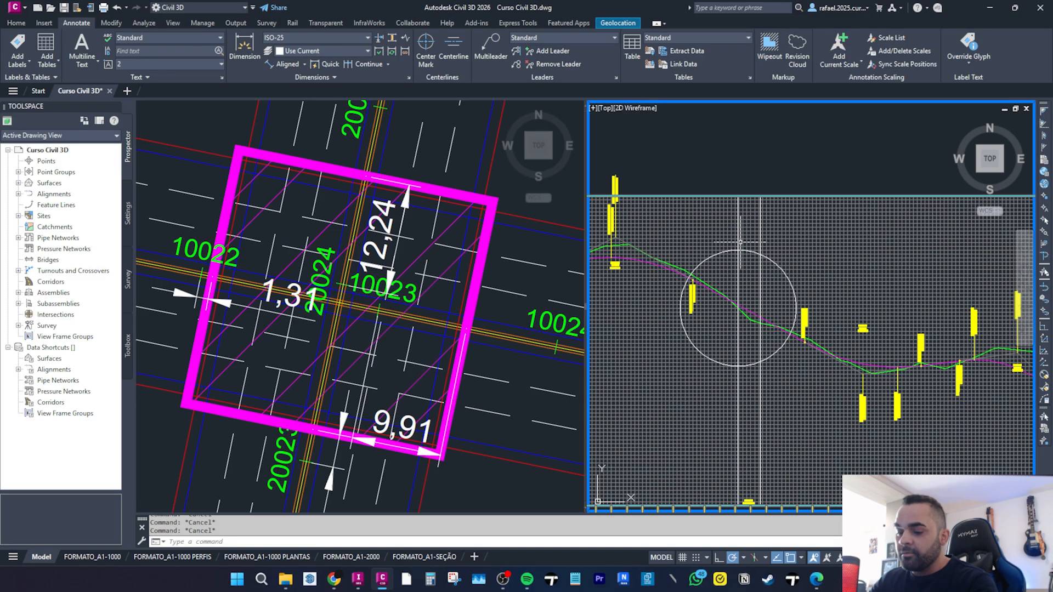
Draw a second circle with radius 75 centered on the ground line in the LINHA GERAL 02 profile view.
{"action": "type", "text": "c"}
{"action": "key", "text": "Return"}
{"action": "scroll", "coordinate": [746, 308], "scroll_direction": "up", "scroll_amount": 5}
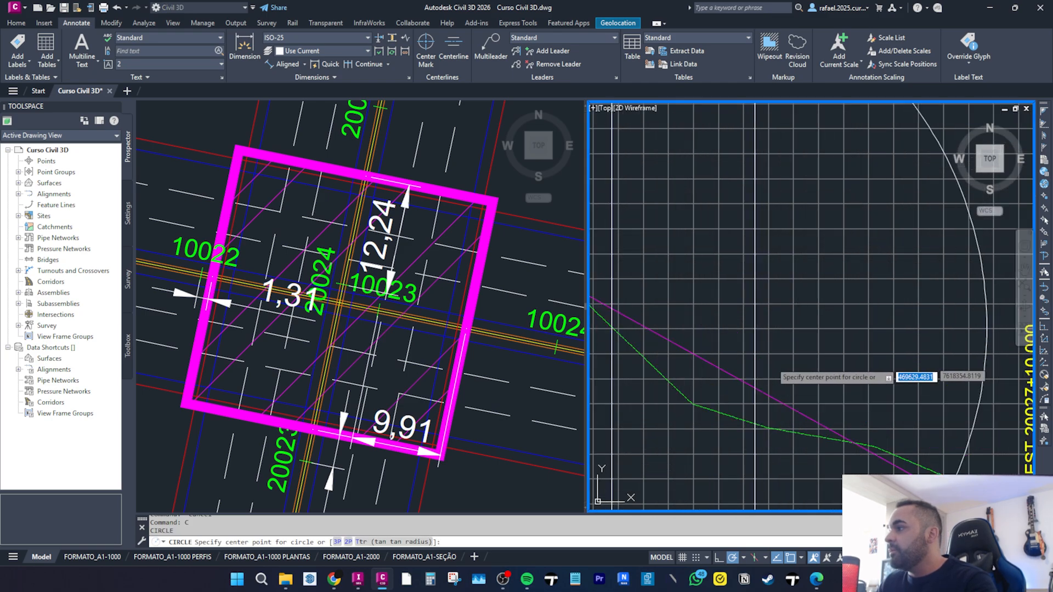
{"action": "left_click", "coordinate": [756, 424]}
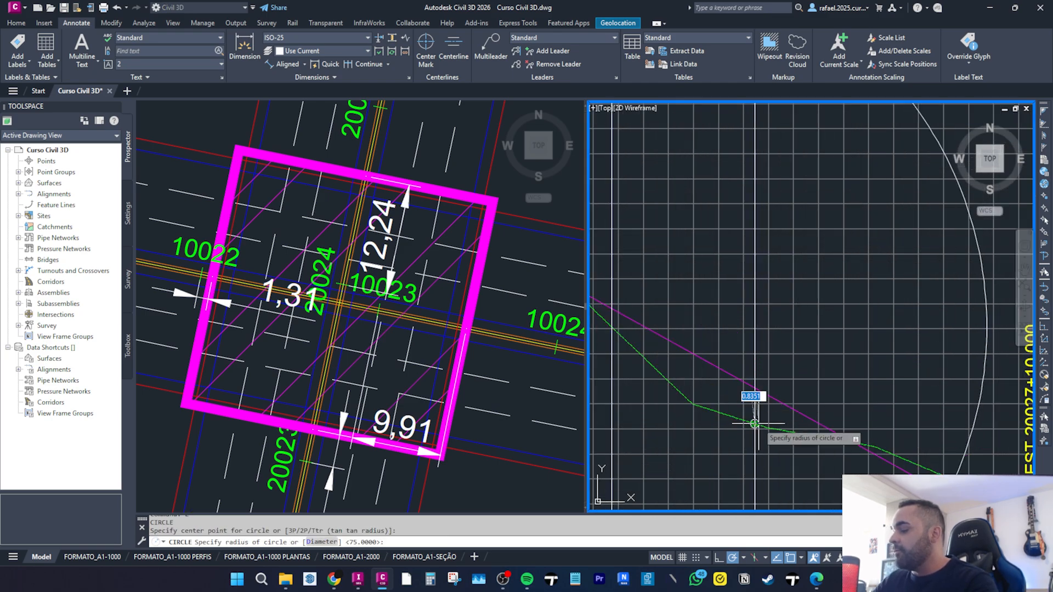
{"action": "key", "text": "Escape"}
{"action": "key", "text": "Escape"}
Draw a short polyline segment starting at the top of the larger circle.
{"action": "scroll", "coordinate": [692, 369], "scroll_direction": "down", "scroll_amount": 5}
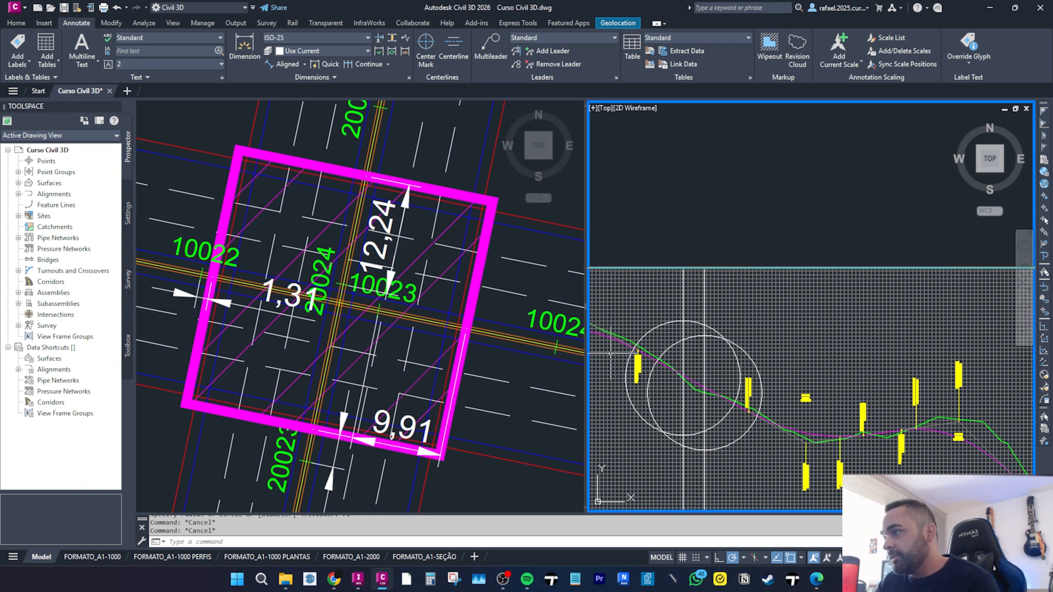
{"action": "scroll", "coordinate": [693, 369], "scroll_direction": "up", "scroll_amount": 3}
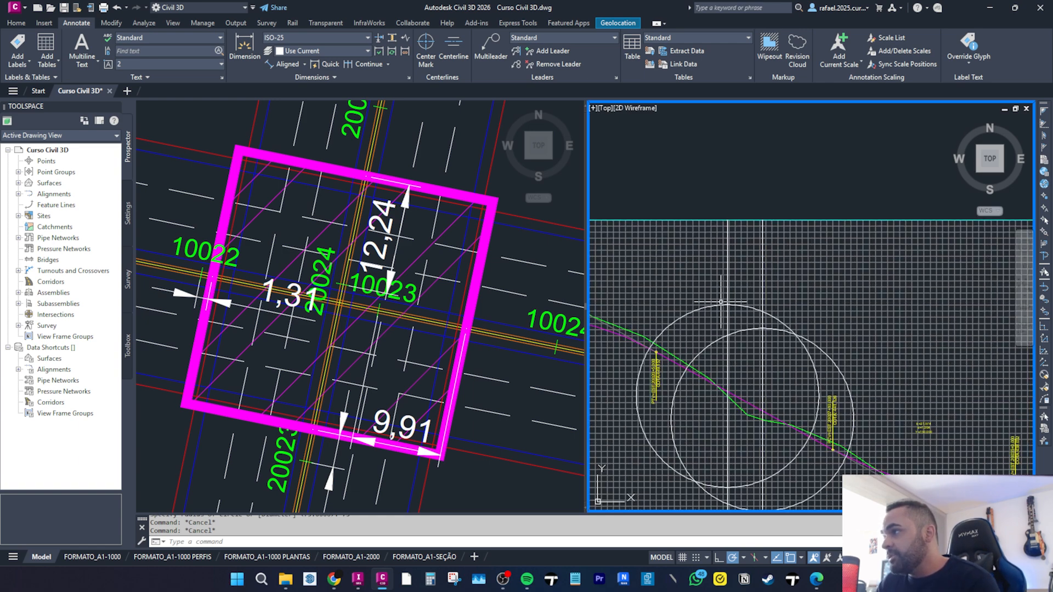
{"action": "scroll", "coordinate": [724, 316], "scroll_direction": "up", "scroll_amount": 2}
{"action": "type", "text": "pl"}
{"action": "key", "text": "Return"}
{"action": "left_click", "coordinate": [719, 307]}
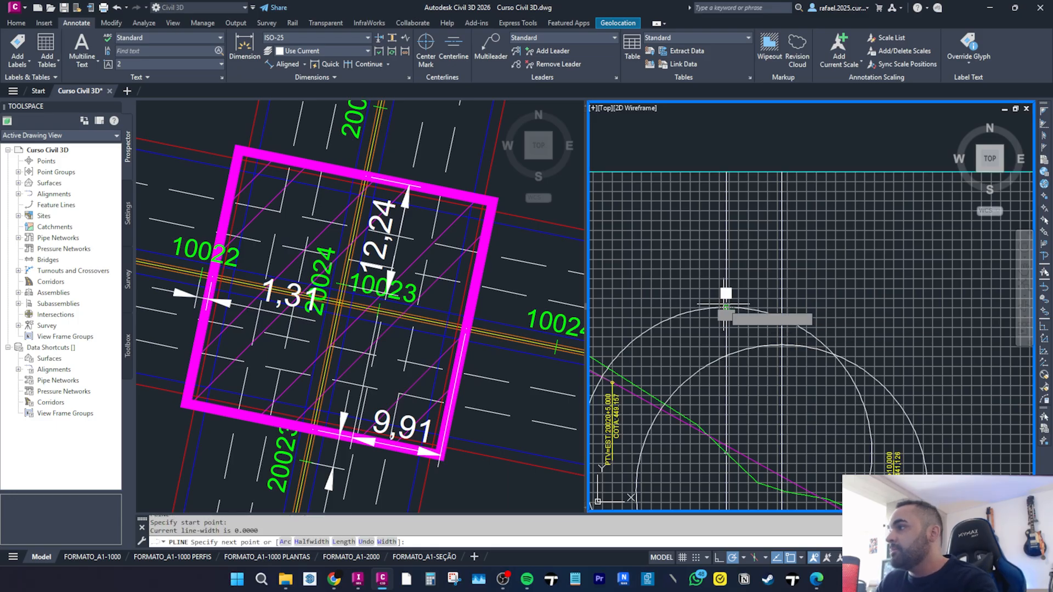
{"action": "left_click", "coordinate": [781, 328]}
{"action": "key", "text": "Escape"}
{"action": "scroll", "coordinate": [719, 333], "scroll_direction": "down", "scroll_amount": 3}
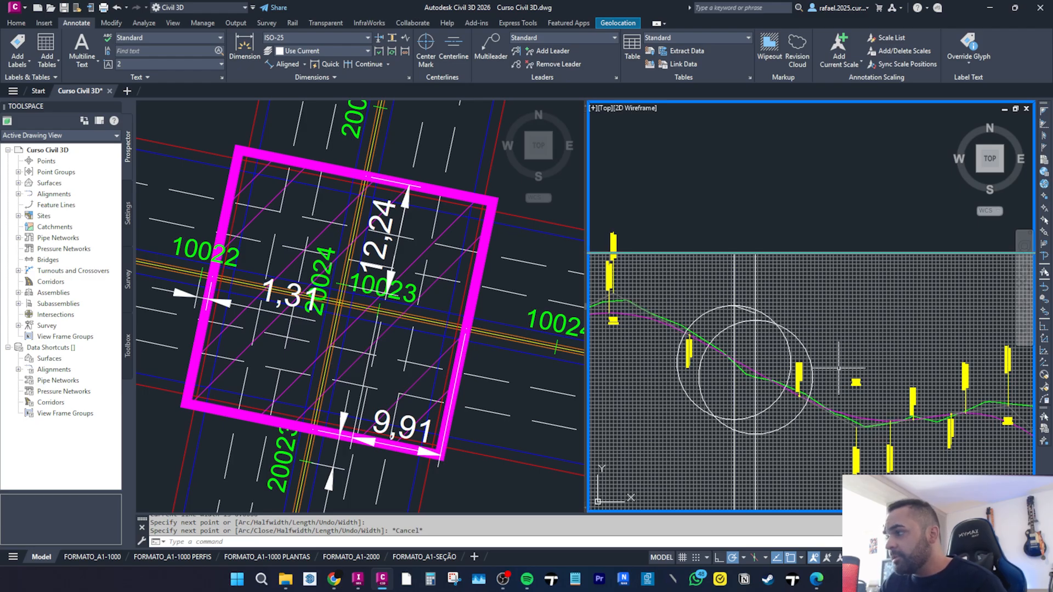
{"action": "left_click", "coordinate": [856, 422]}
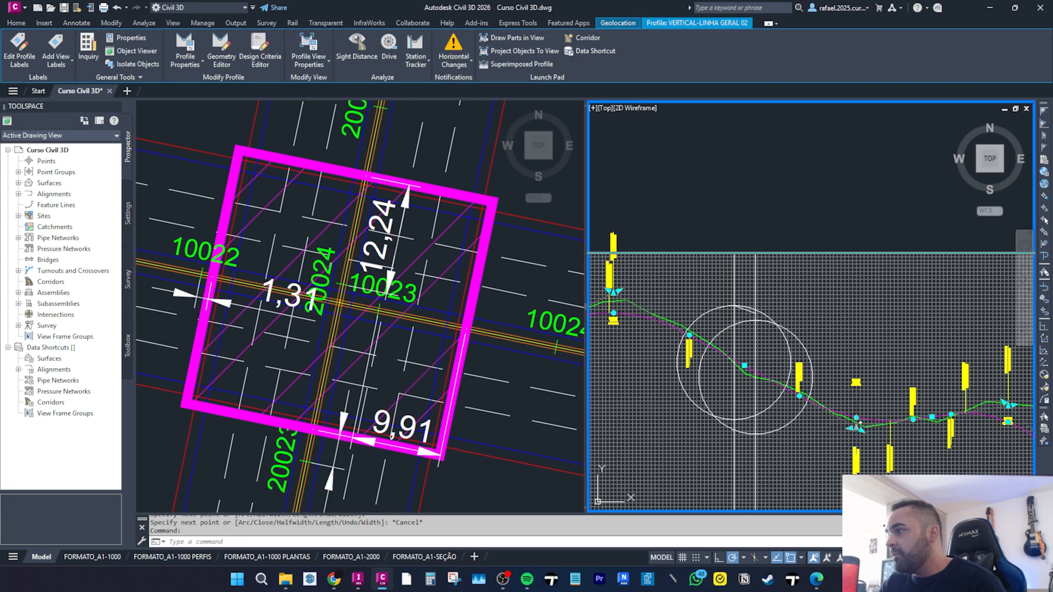
{"action": "left_click", "coordinate": [856, 423]}
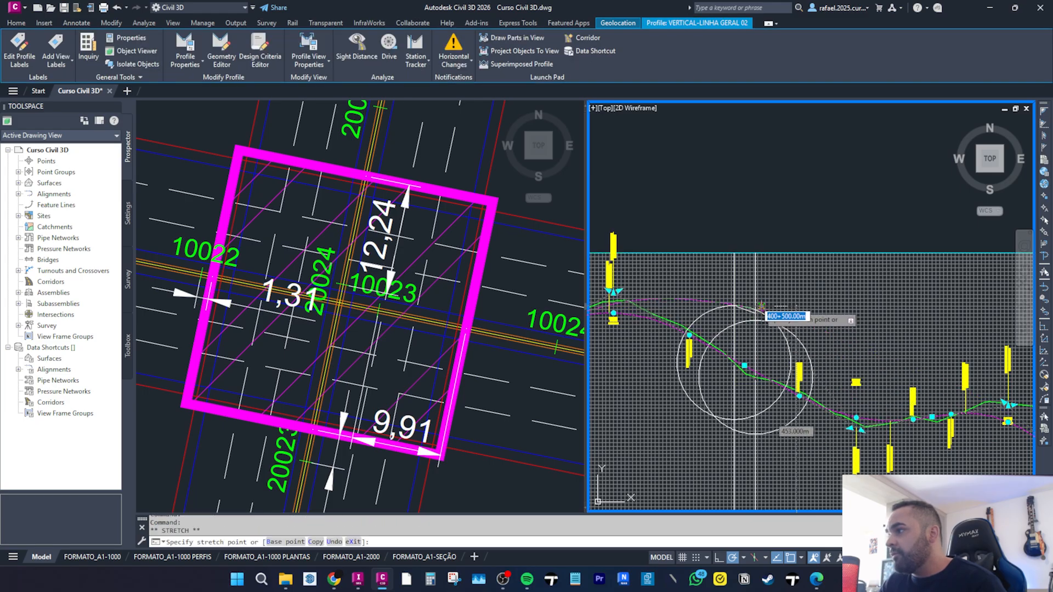
{"action": "scroll", "coordinate": [761, 306], "scroll_direction": "up", "scroll_amount": 3}
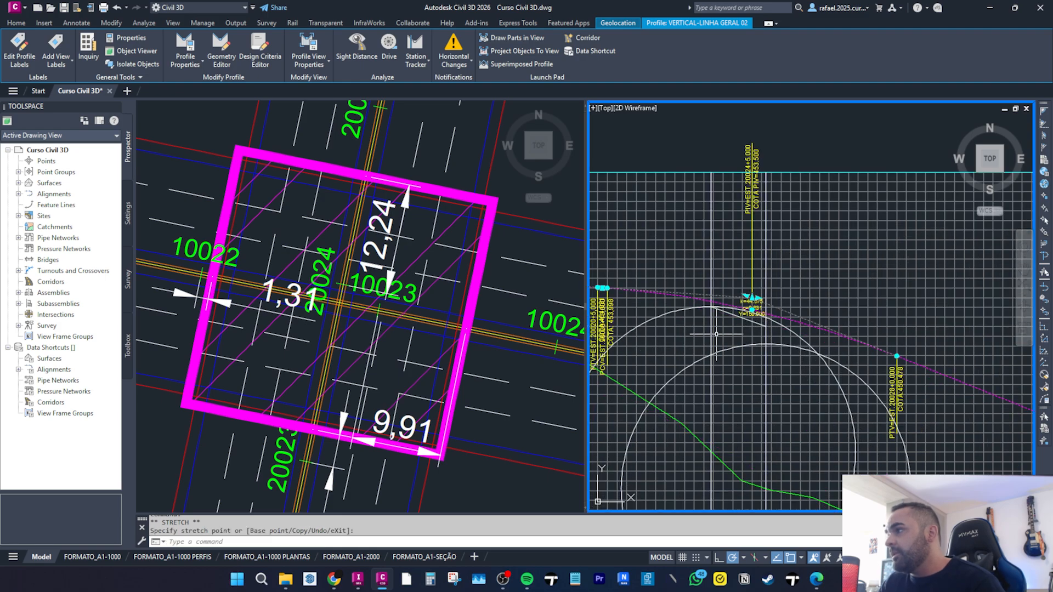
{"action": "scroll", "coordinate": [716, 334], "scroll_direction": "down", "scroll_amount": 4}
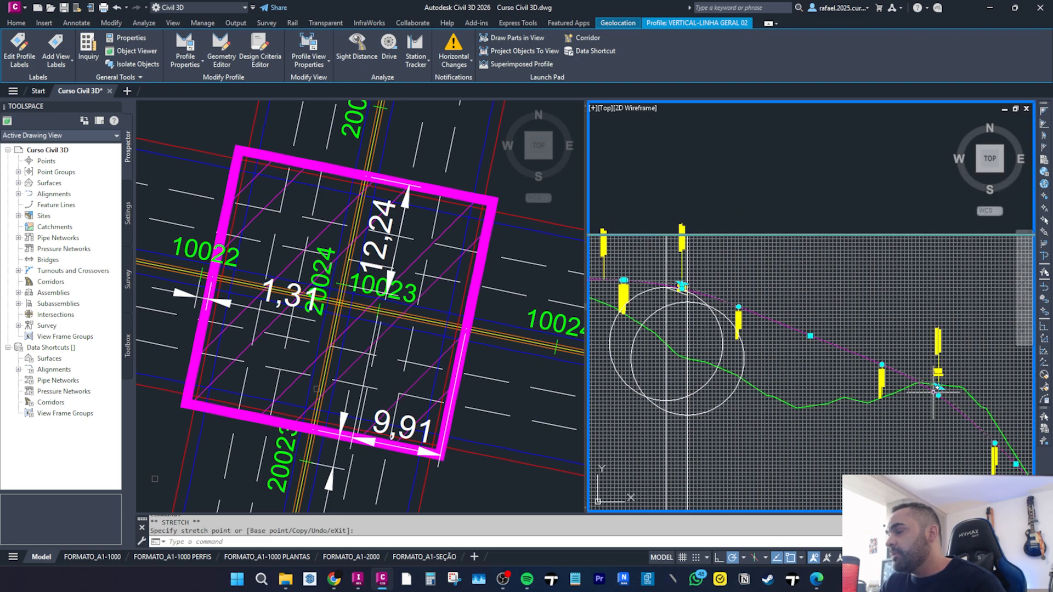
{"action": "scroll", "coordinate": [728, 359], "scroll_direction": "down", "scroll_amount": 2}
{"action": "scroll", "coordinate": [737, 435], "scroll_direction": "up", "scroll_amount": 8}
{"action": "scroll", "coordinate": [671, 360], "scroll_direction": "down", "scroll_amount": 6}
{"action": "middle_click_drag", "start_coordinate": [709, 229], "coordinate": [863, 342]}
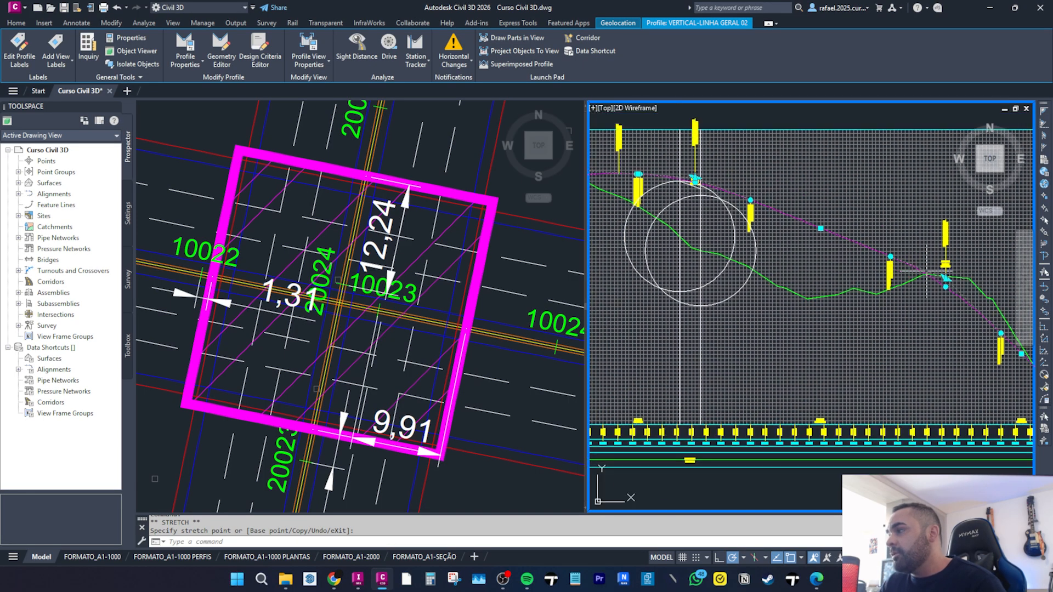
{"action": "scroll", "coordinate": [944, 279], "scroll_direction": "up", "scroll_amount": 4}
{"action": "key", "text": "Escape"}
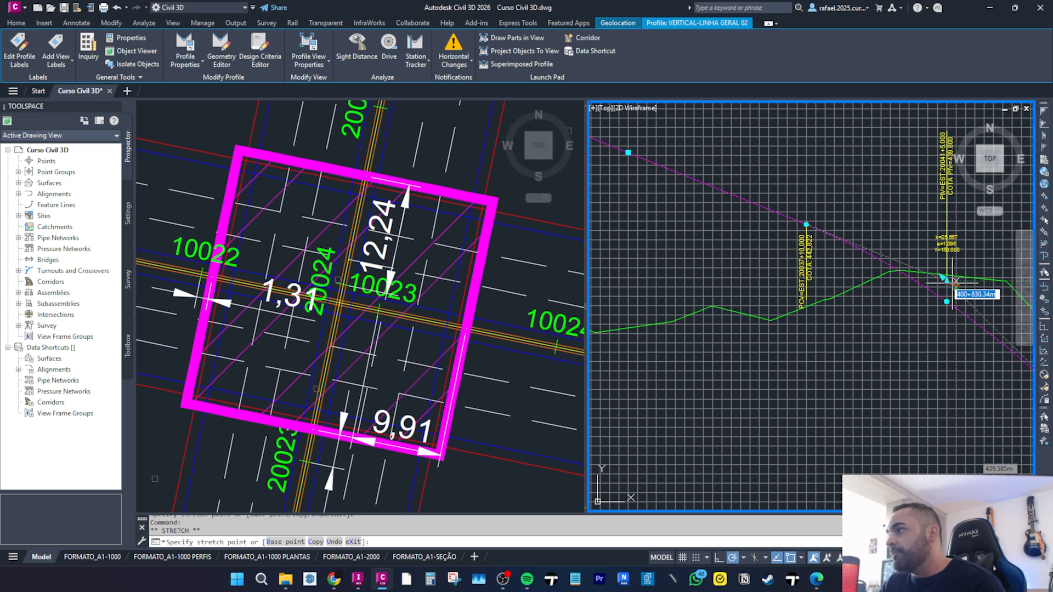
Stretch a PVI grip of the LINHA GERAL 02 vertical profile to a new position along the descending grade.
{"action": "scroll", "coordinate": [923, 296], "scroll_direction": "down", "scroll_amount": 4}
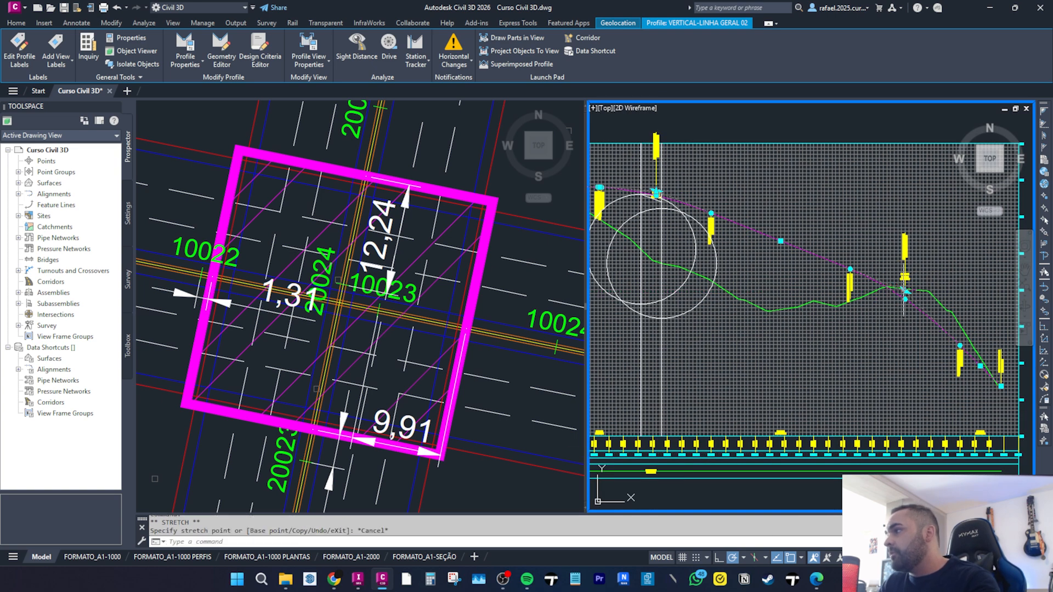
{"action": "left_click", "coordinate": [905, 289]}
{"action": "left_click", "coordinate": [887, 273]}
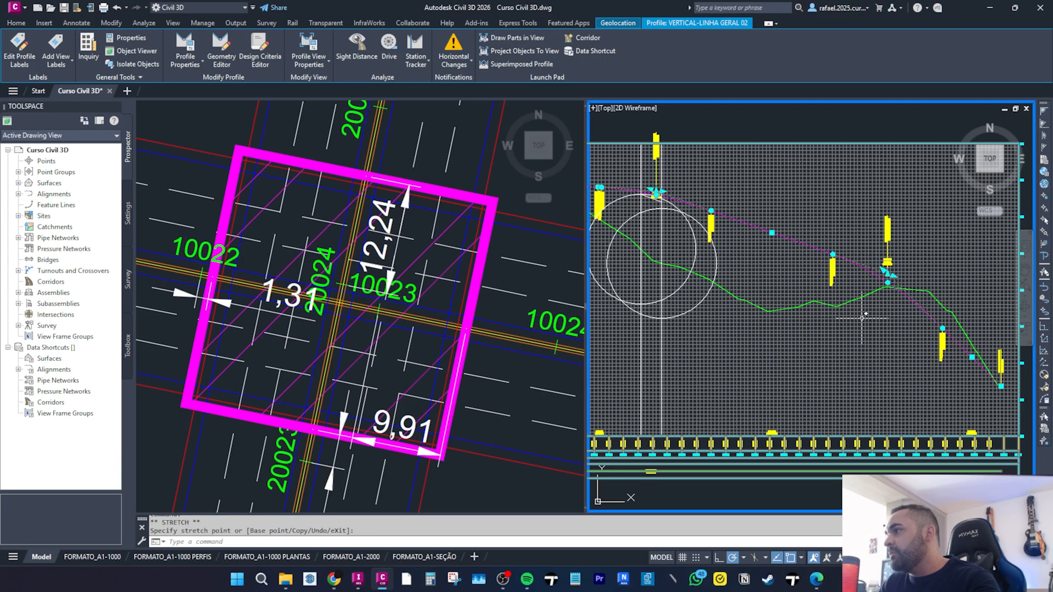
{"action": "left_click", "coordinate": [887, 273]}
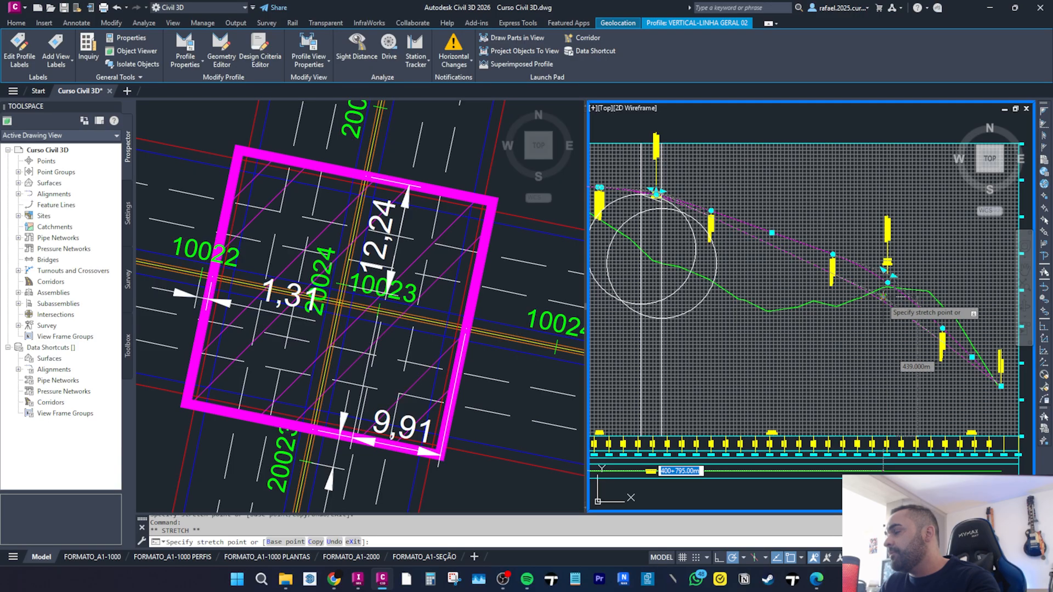
{"action": "key", "text": "Escape"}
{"action": "key", "text": "Escape"}
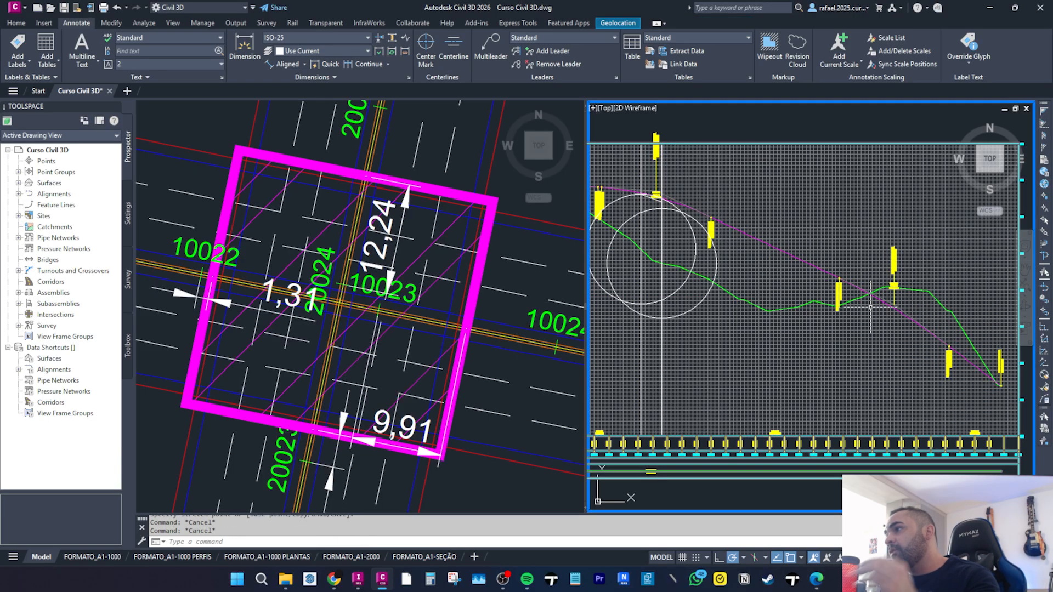
{"action": "scroll", "coordinate": [871, 302], "scroll_direction": "down", "scroll_amount": 2}
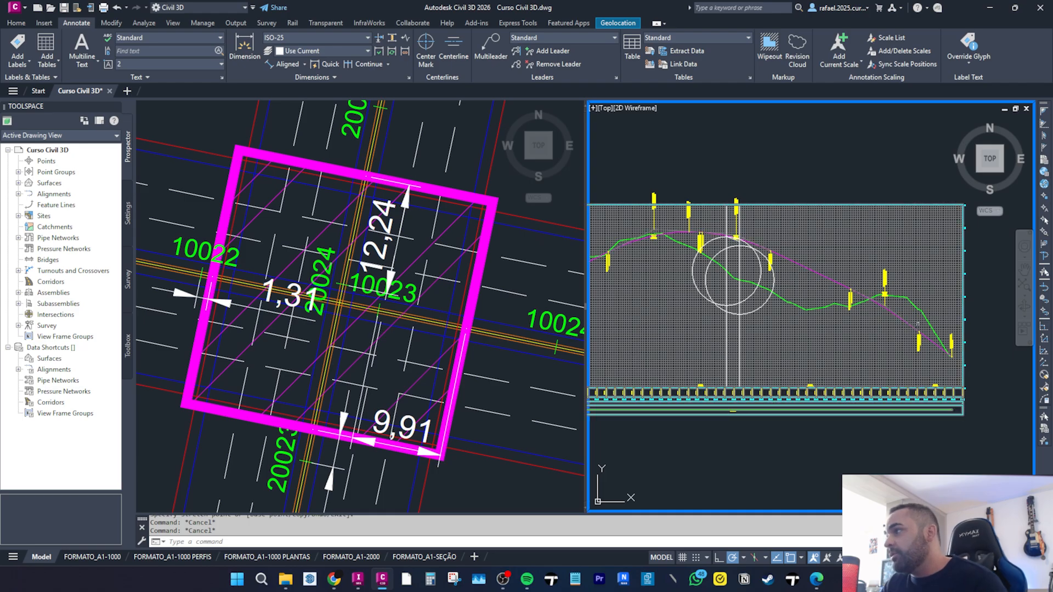
{"action": "left_click", "coordinate": [890, 311]}
{"action": "scroll", "coordinate": [880, 303], "scroll_direction": "up", "scroll_amount": 3}
{"action": "left_click", "coordinate": [877, 305]}
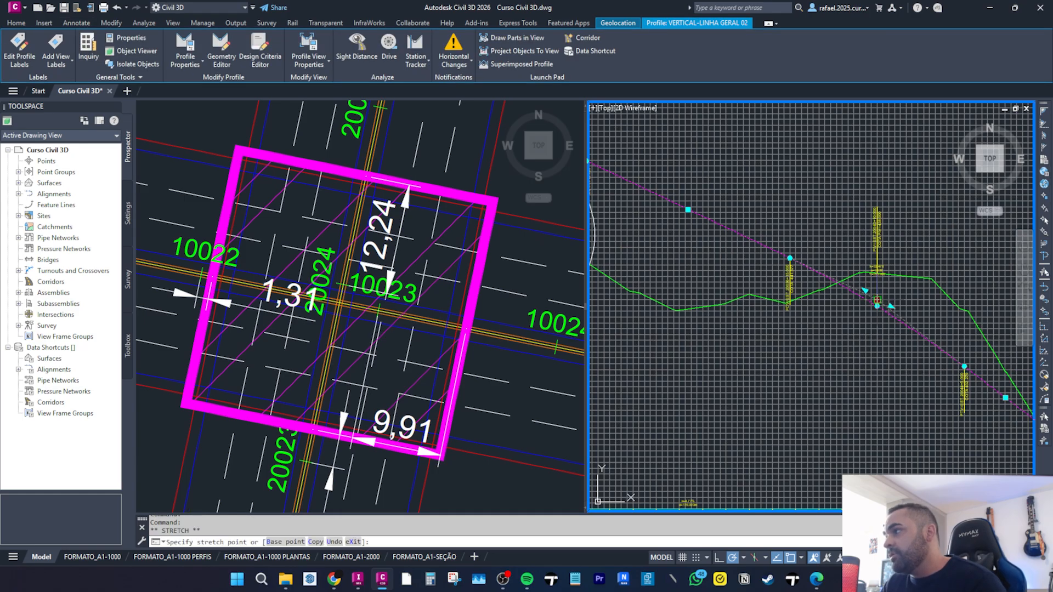
{"action": "scroll", "coordinate": [818, 264], "scroll_direction": "down", "scroll_amount": 2}
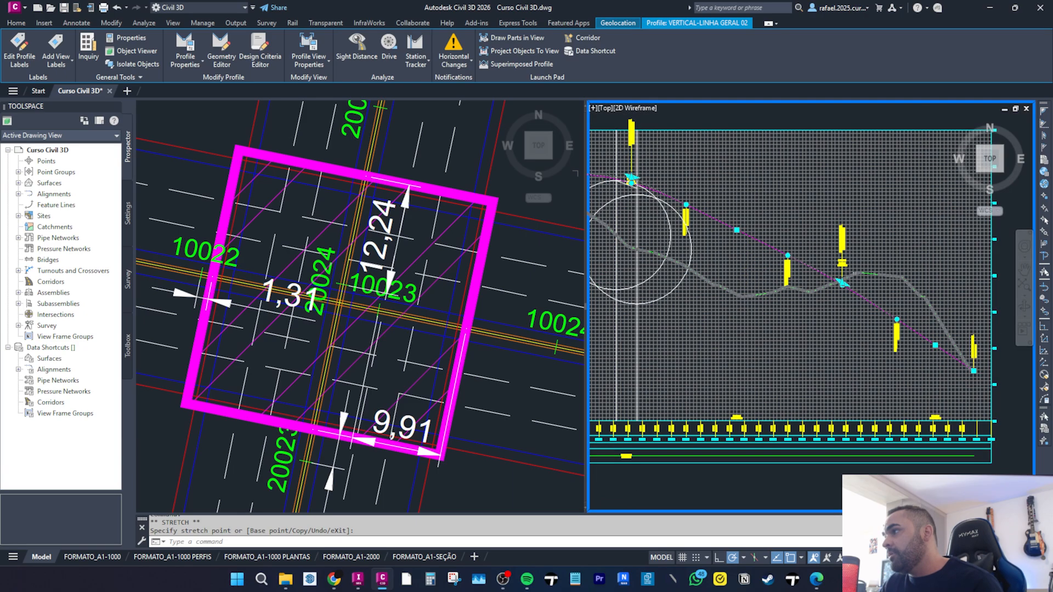
{"action": "scroll", "coordinate": [858, 269], "scroll_direction": "down", "scroll_amount": 2}
{"action": "key", "text": "Escape"}
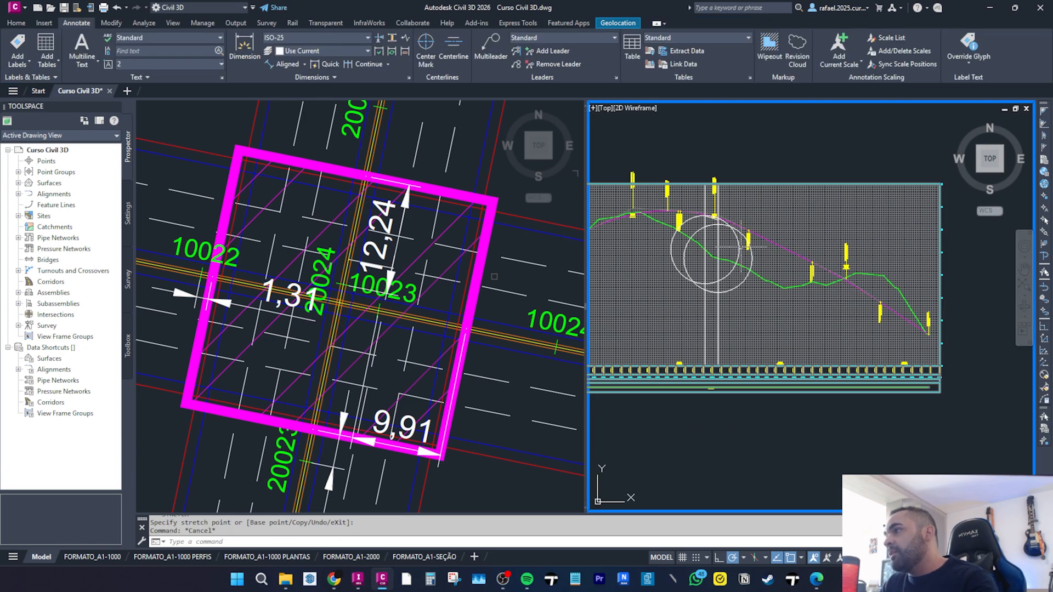
{"action": "scroll", "coordinate": [848, 284], "scroll_direction": "up", "scroll_amount": 3}
{"action": "left_click", "coordinate": [854, 284]}
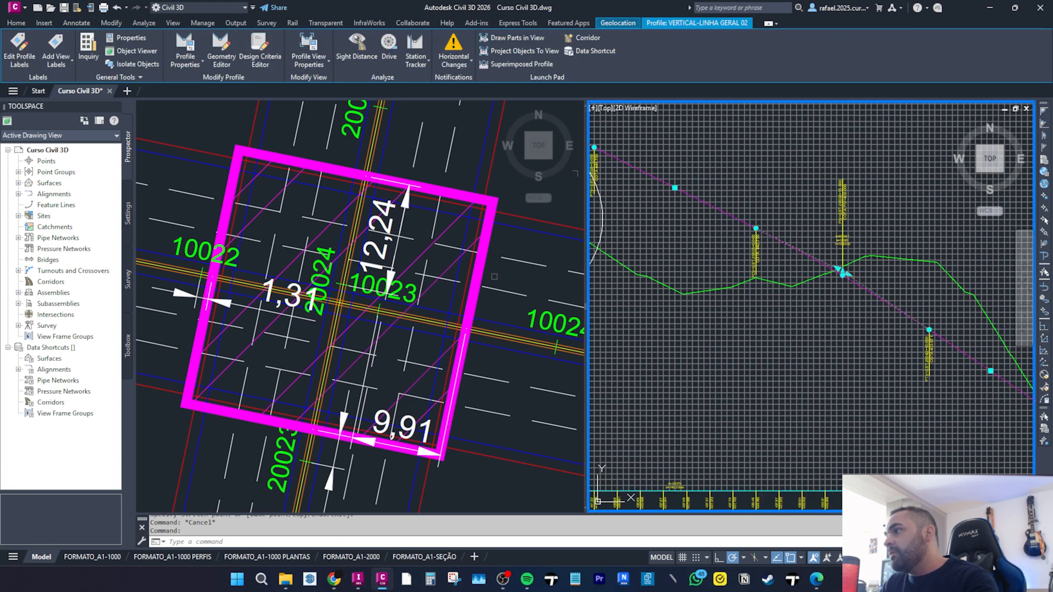
{"action": "left_click", "coordinate": [842, 274]}
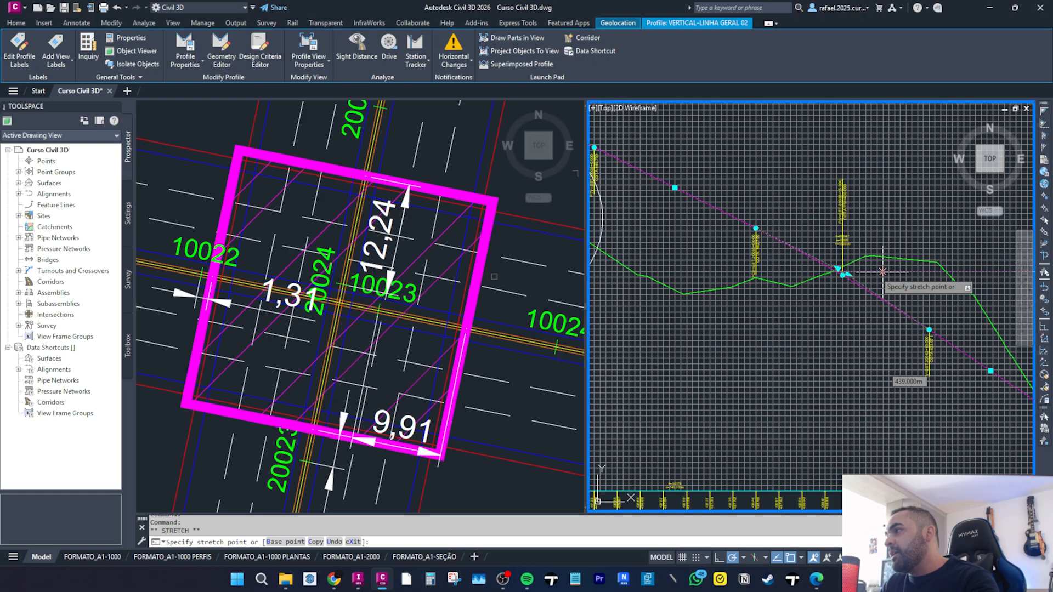
{"action": "scroll", "coordinate": [945, 271], "scroll_direction": "down", "scroll_amount": 4}
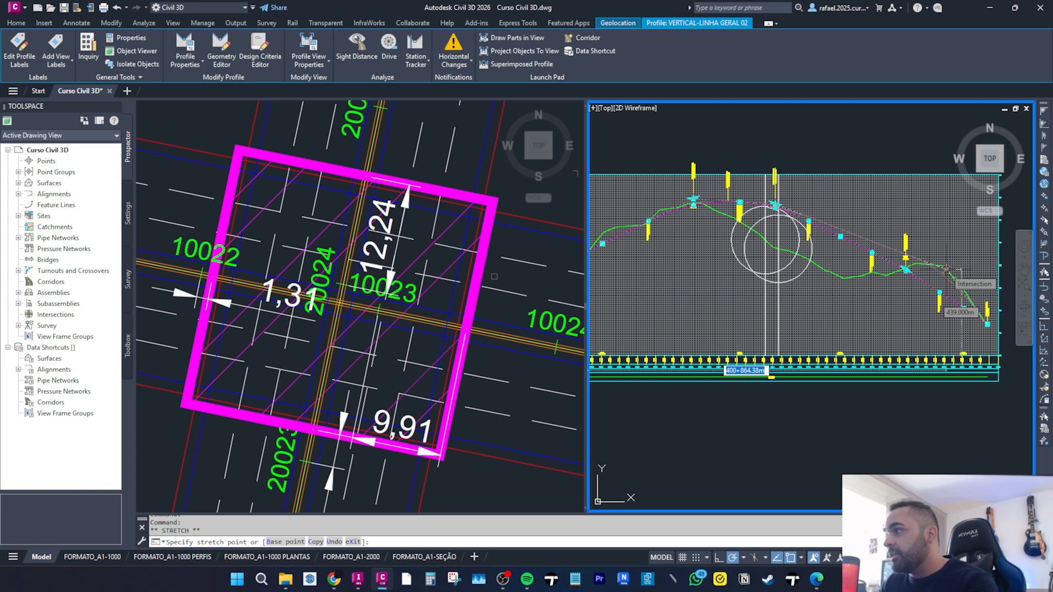
{"action": "key", "text": "Escape"}
{"action": "key", "text": "Escape"}
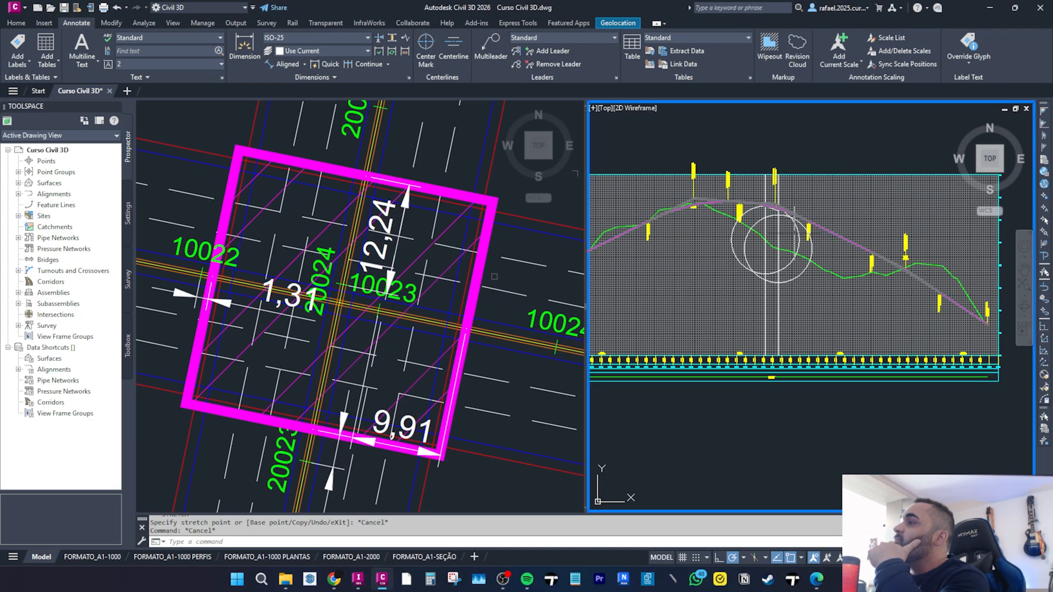
Stretch the crest vertical curve's grip to lengthen the curve near the bridge limit in the LINHA GERAL 02 profile.
{"action": "middle_click_drag", "start_coordinate": [833, 244], "coordinate": [827, 284]}
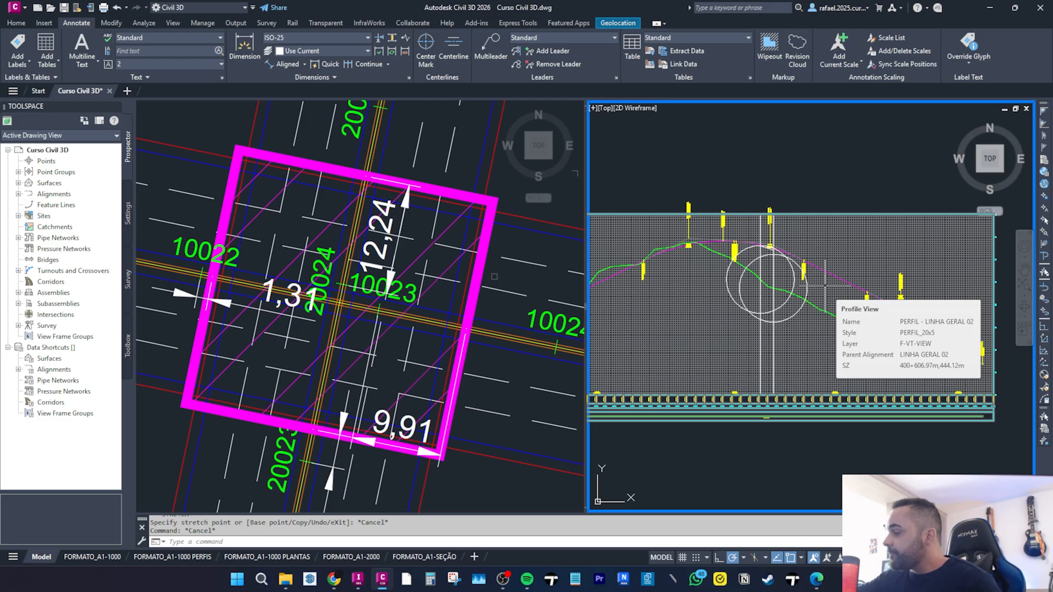
{"action": "scroll", "coordinate": [731, 239], "scroll_direction": "up", "scroll_amount": 5}
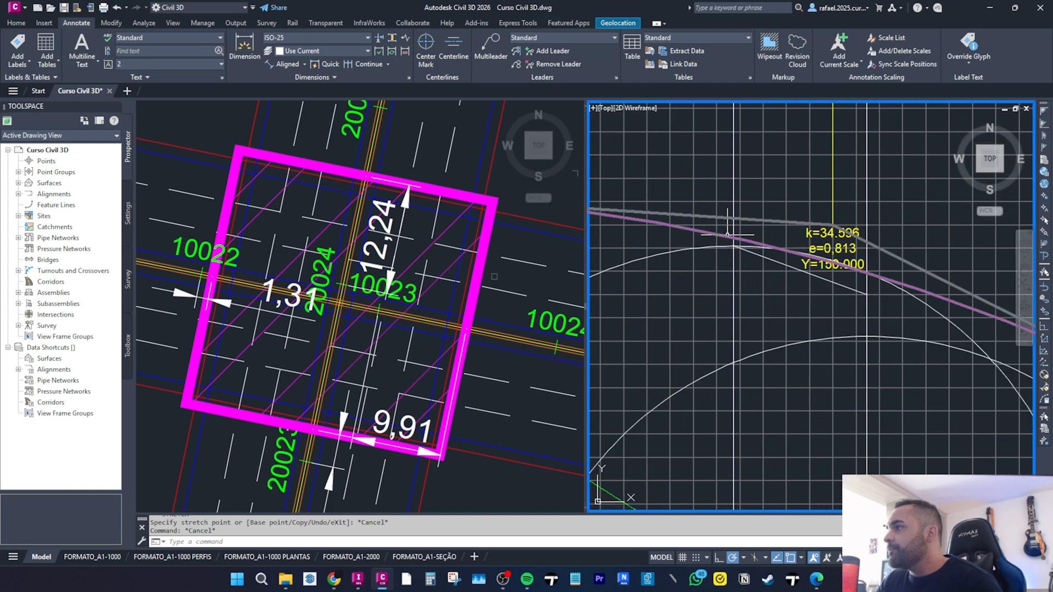
{"action": "left_click", "coordinate": [868, 244]}
{"action": "left_click", "coordinate": [827, 223]}
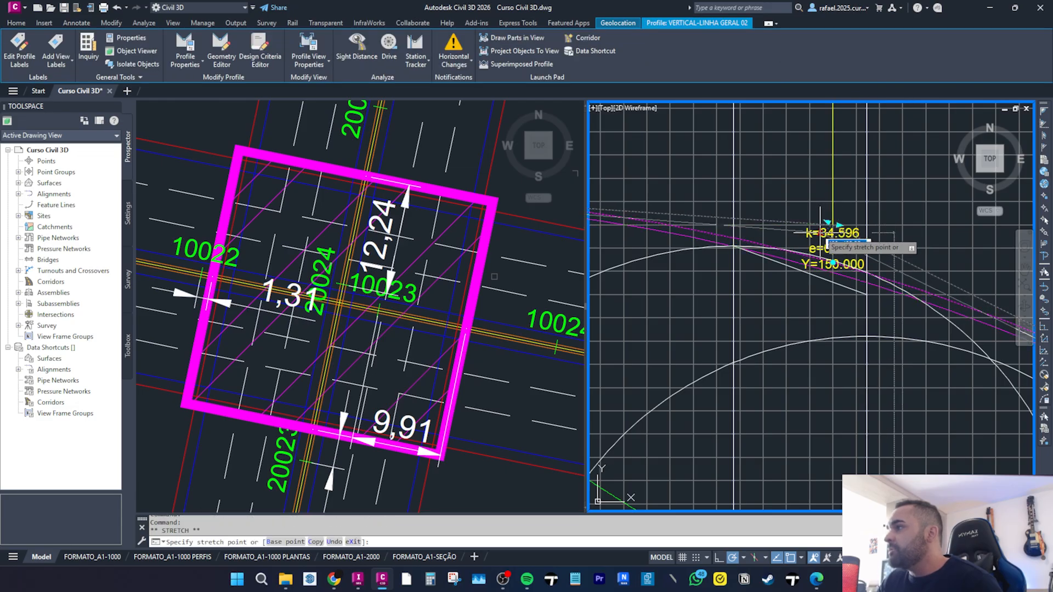
{"action": "scroll", "coordinate": [836, 237], "scroll_direction": "up", "scroll_amount": 2}
{"action": "left_click", "coordinate": [837, 238]}
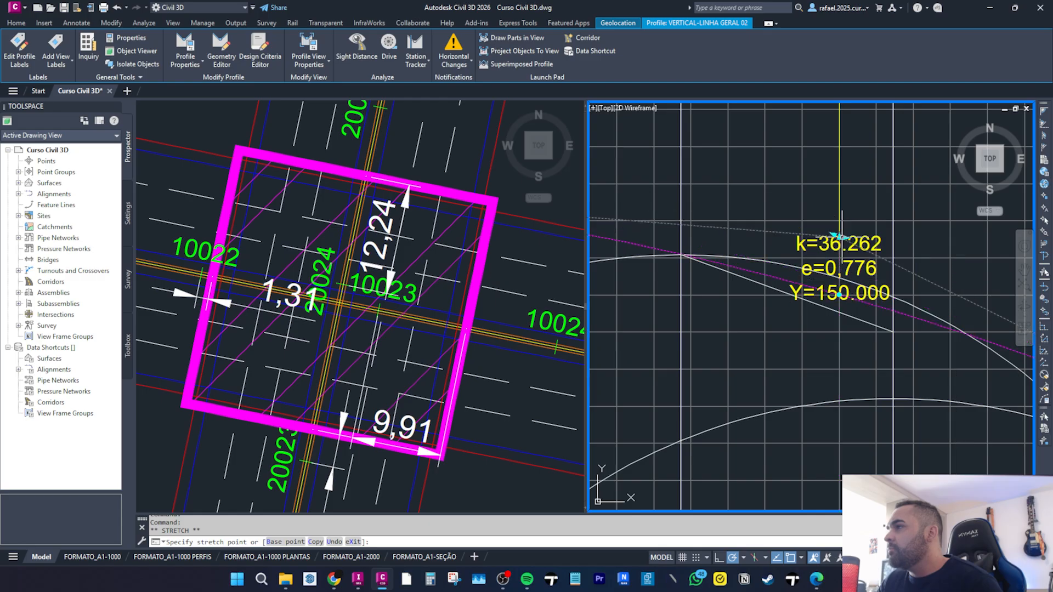
{"action": "scroll", "coordinate": [794, 236], "scroll_direction": "down", "scroll_amount": 3}
{"action": "key", "text": "Escape"}
{"action": "key", "text": "Escape"}
{"action": "scroll", "coordinate": [832, 253], "scroll_direction": "down", "scroll_amount": 5}
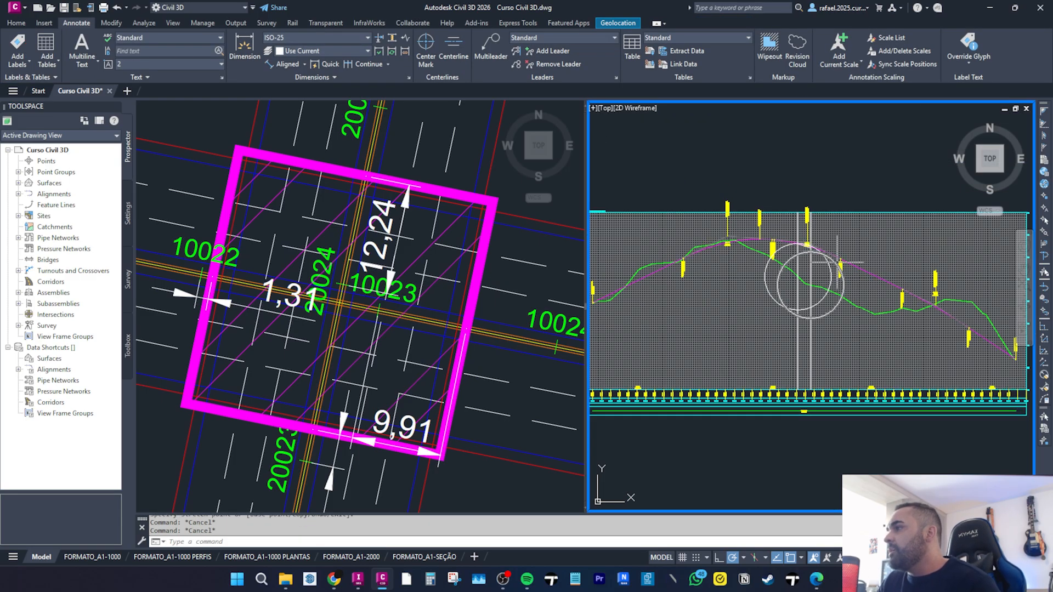
{"action": "scroll", "coordinate": [815, 242], "scroll_direction": "up", "scroll_amount": 5}
{"action": "left_click", "coordinate": [754, 237]}
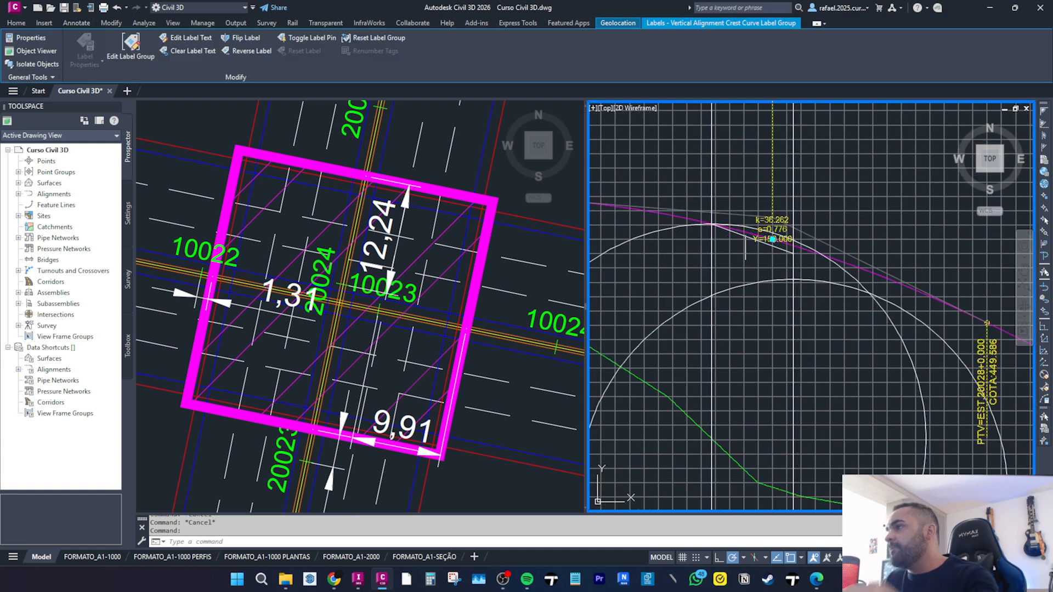
{"action": "scroll", "coordinate": [748, 233], "scroll_direction": "up", "scroll_amount": 4}
{"action": "key", "text": "Escape"}
{"action": "key", "text": "Escape"}
Stretch the end point of the short polyline segment down onto the LINHA GERAL 02 profile grade line.
{"action": "left_click", "coordinate": [727, 234]}
{"action": "left_click", "coordinate": [872, 299]}
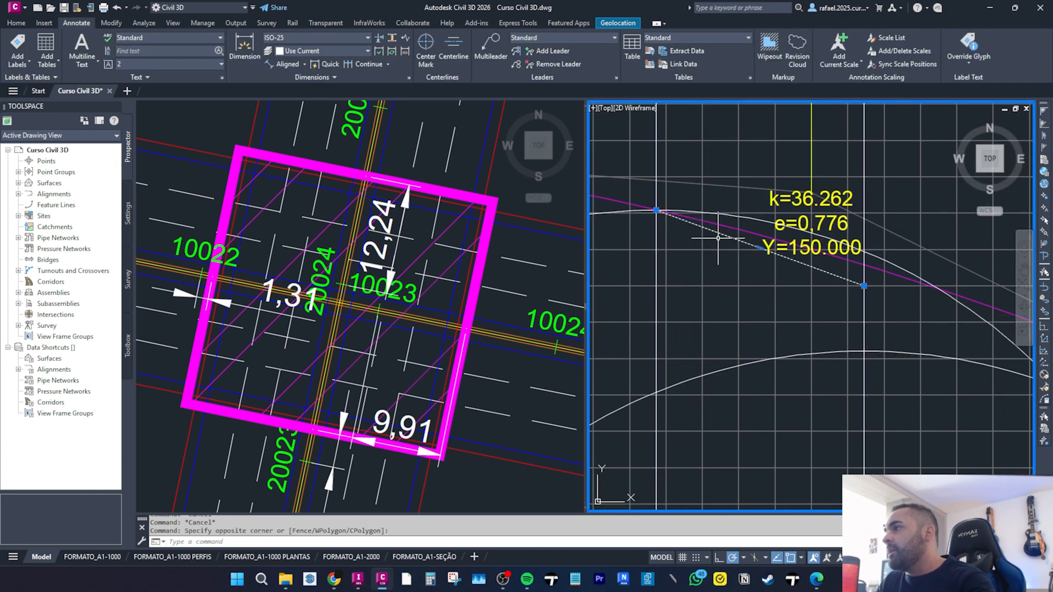
{"action": "left_click", "coordinate": [864, 286]}
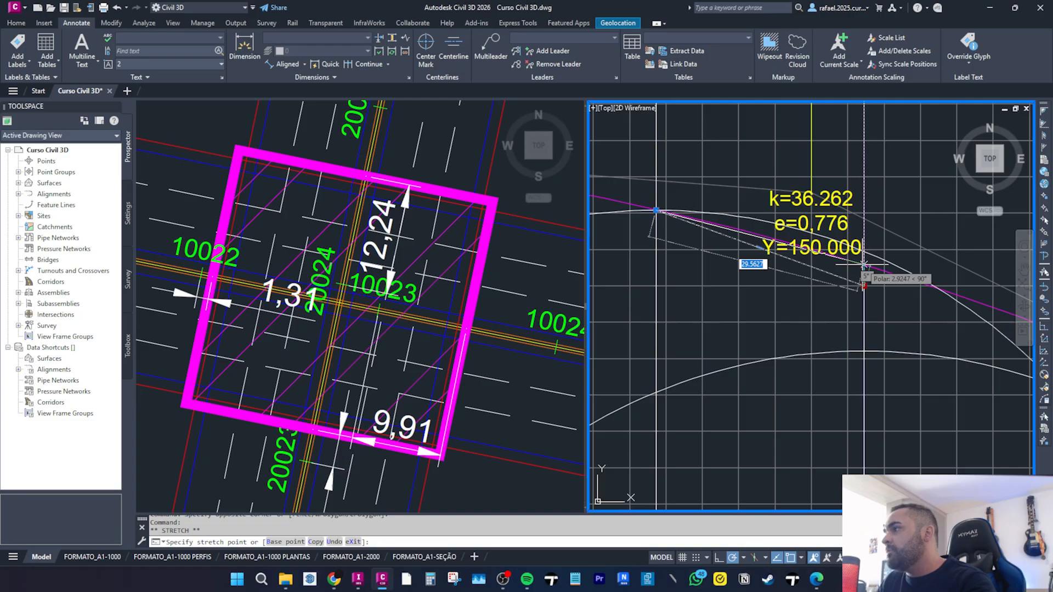
{"action": "scroll", "coordinate": [864, 267], "scroll_direction": "up", "scroll_amount": 3}
{"action": "left_click", "coordinate": [865, 265]}
{"action": "scroll", "coordinate": [790, 264], "scroll_direction": "down", "scroll_amount": 2}
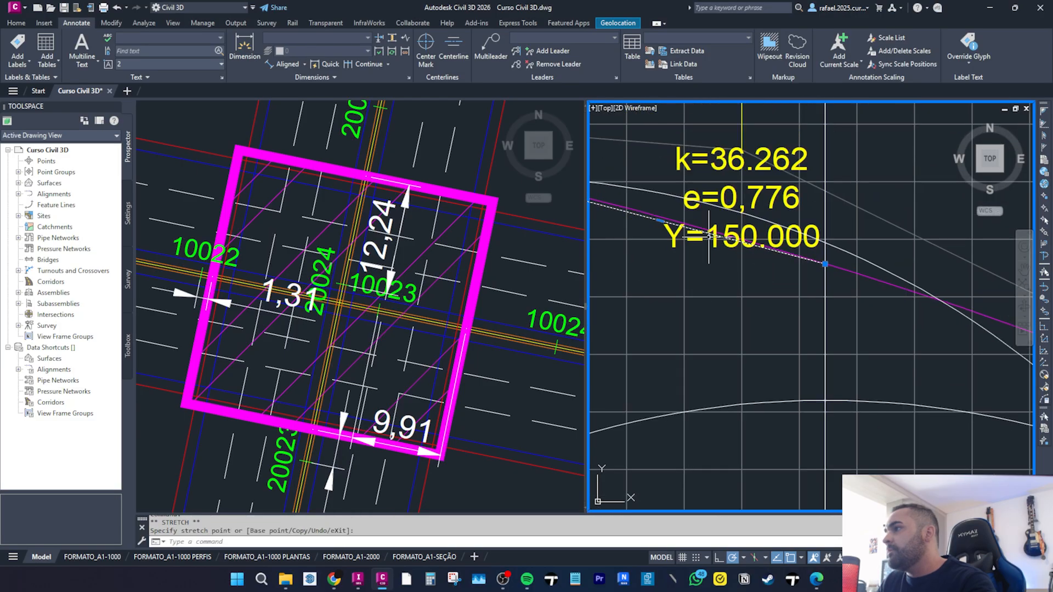
{"action": "left_click", "coordinate": [696, 265]}
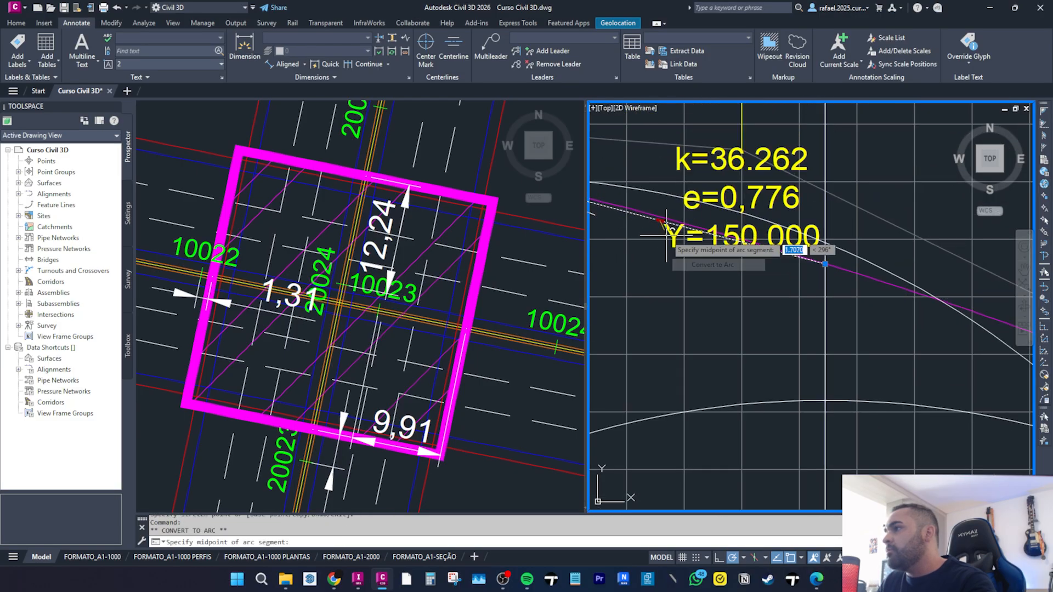
{"action": "scroll", "coordinate": [660, 198], "scroll_direction": "up", "scroll_amount": 3}
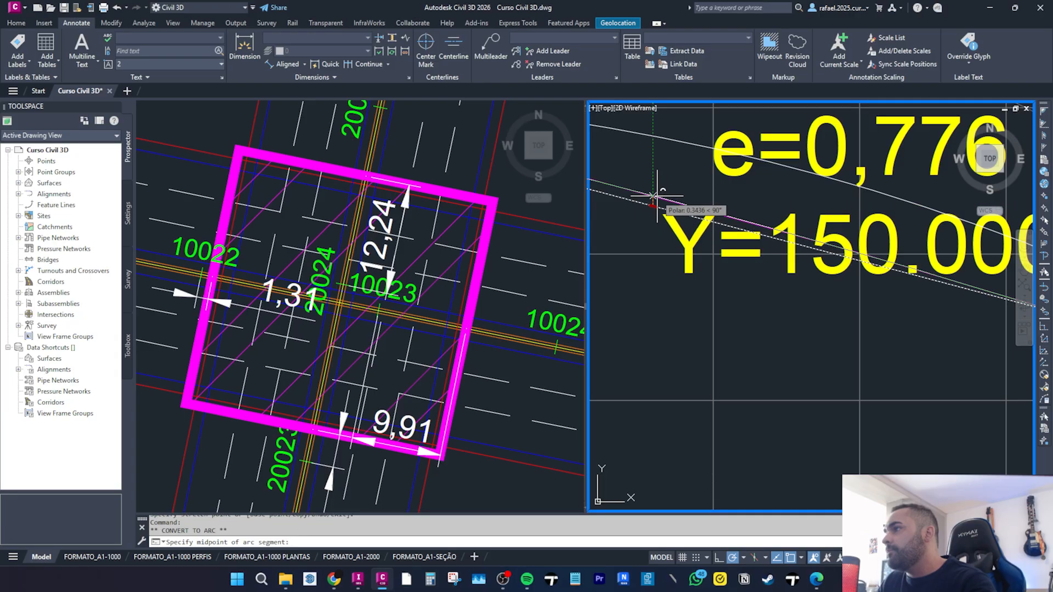
{"action": "scroll", "coordinate": [778, 254], "scroll_direction": "down", "scroll_amount": 5}
{"action": "key", "text": "Escape"}
{"action": "key", "text": "Escape"}
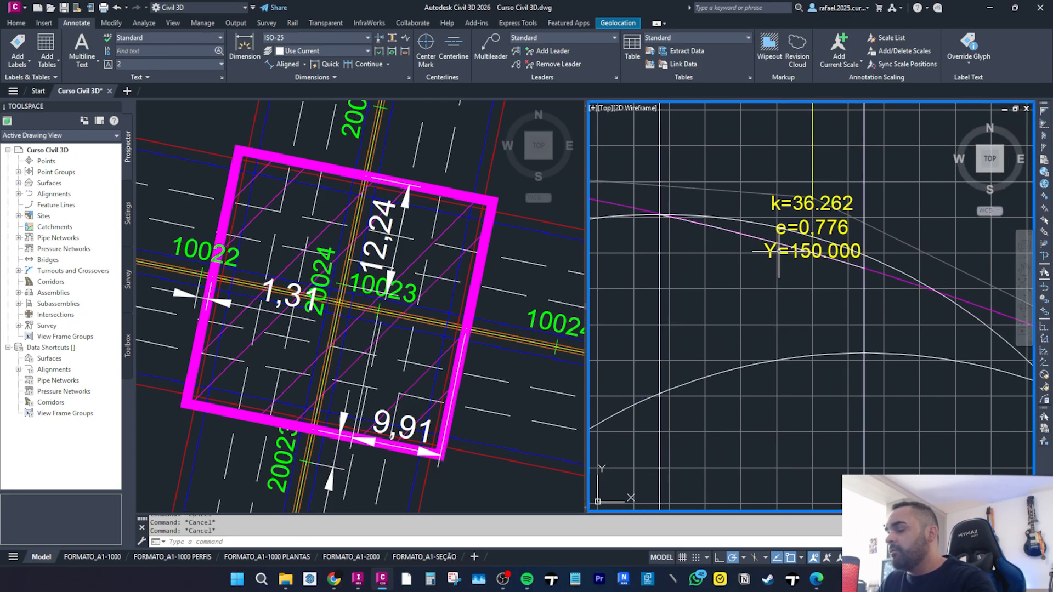
Offset the short polyline segment by 20 to the lower side.
{"action": "type", "text": "o"}
{"action": "key", "text": "Return"}
{"action": "type", "text": "20"}
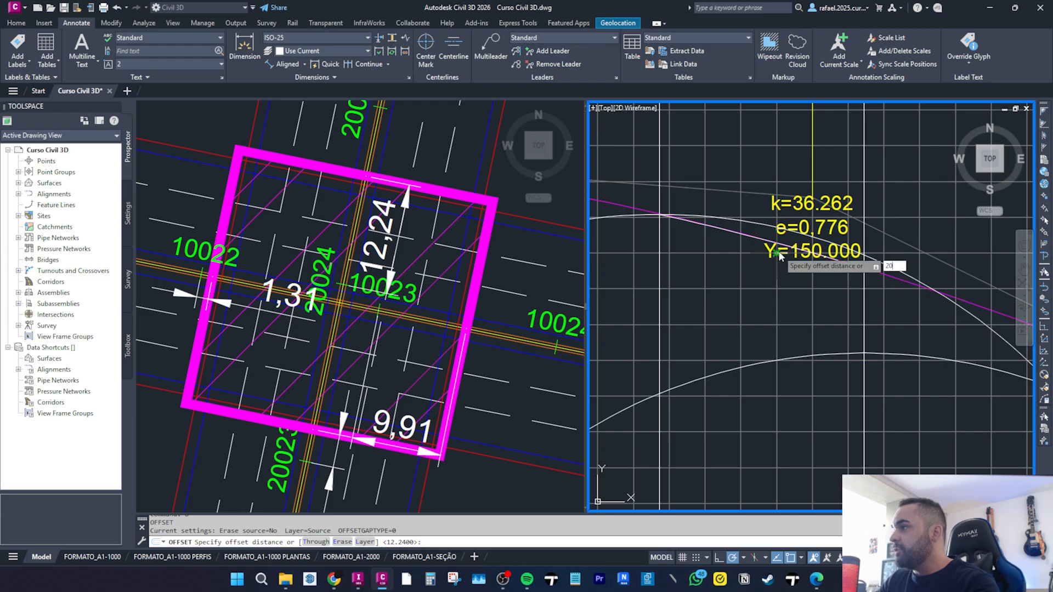
{"action": "key", "text": "Return"}
{"action": "left_click", "coordinate": [767, 242]}
{"action": "left_click", "coordinate": [756, 276]}
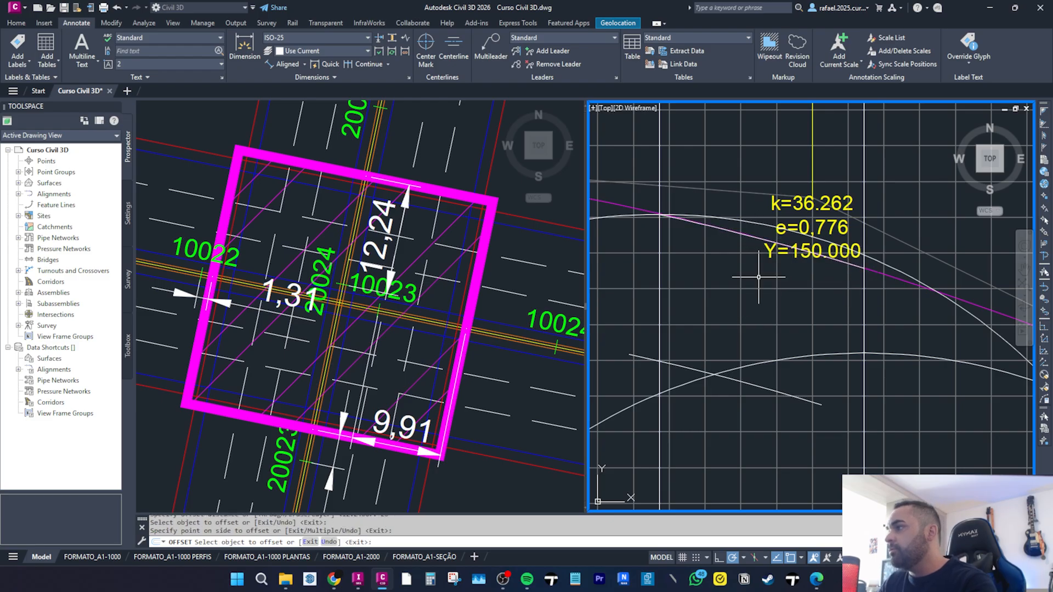
{"action": "key", "text": "Escape"}
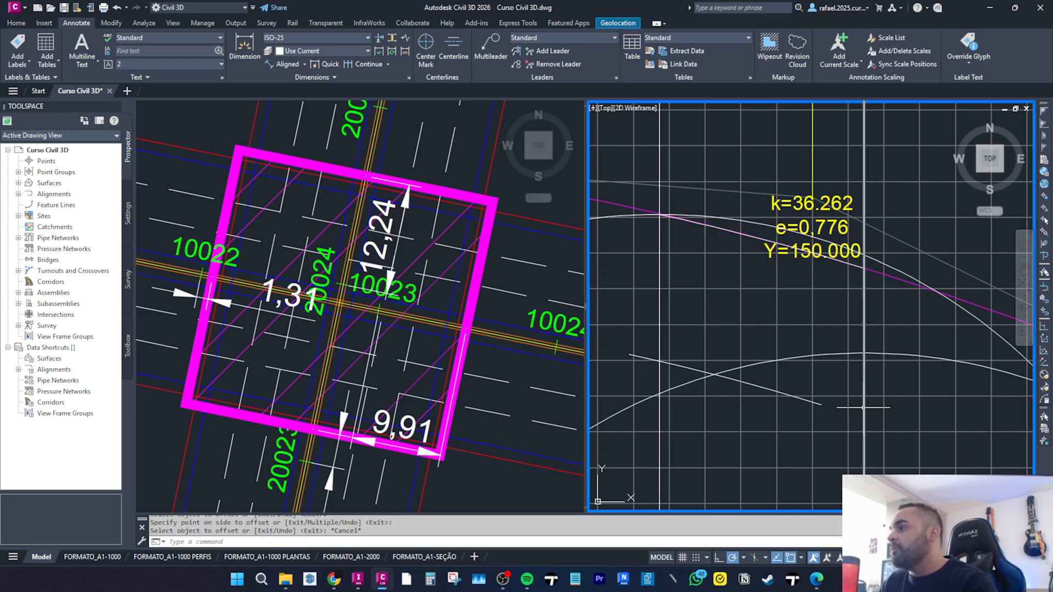
Try to extend the short polyline segment to the crest vertical curve of the LINHA GERAL 02 profile.
{"action": "scroll", "coordinate": [863, 408], "scroll_direction": "down", "scroll_amount": 8}
{"action": "scroll", "coordinate": [844, 391], "scroll_direction": "up", "scroll_amount": 5}
{"action": "middle_click_drag", "start_coordinate": [834, 277], "coordinate": [823, 351]}
{"action": "type", "text": "ex"}
{"action": "key", "text": "Return"}
{"action": "left_click", "coordinate": [822, 265]}
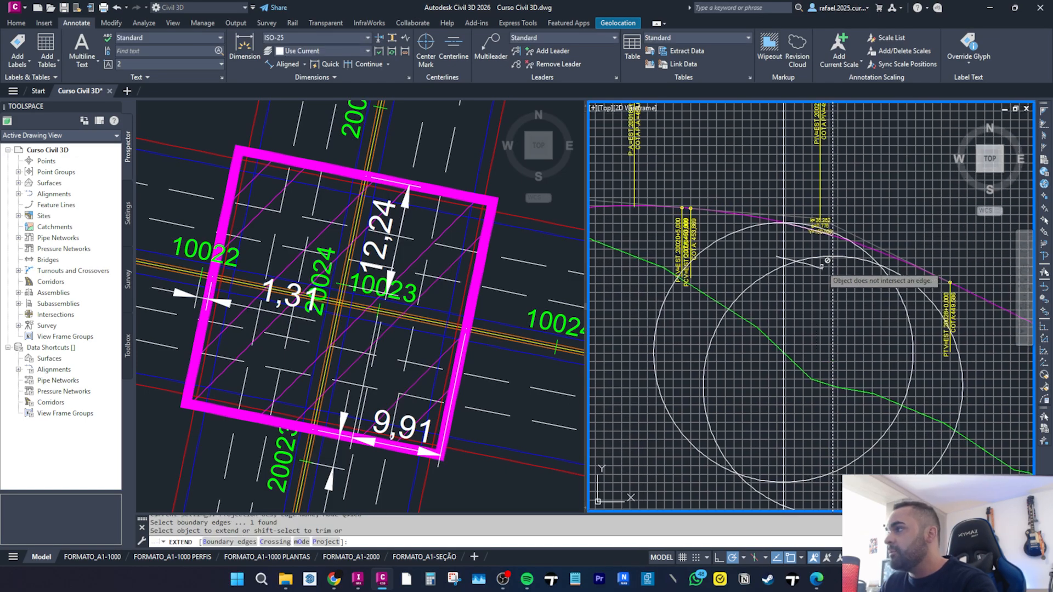
{"action": "key", "text": "Escape"}
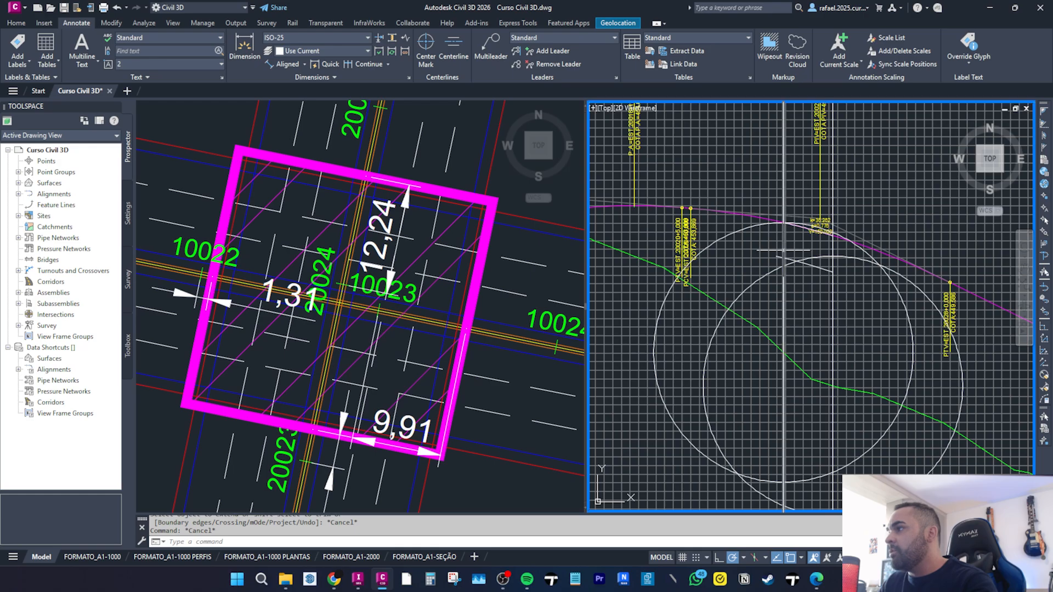
{"action": "scroll", "coordinate": [792, 250], "scroll_direction": "down", "scroll_amount": 6}
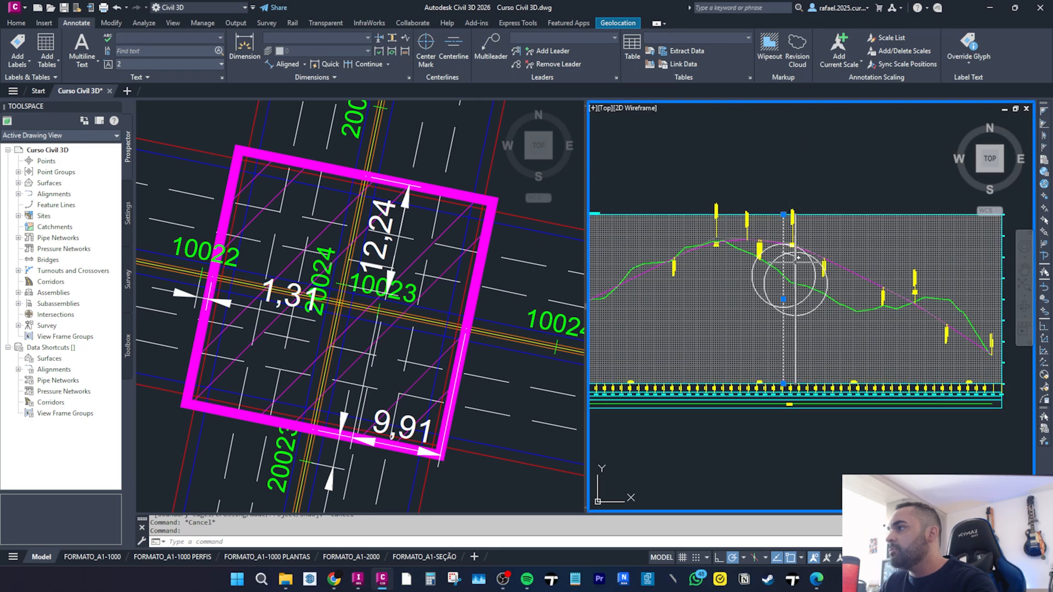
{"action": "scroll", "coordinate": [769, 275], "scroll_direction": "up", "scroll_amount": 5}
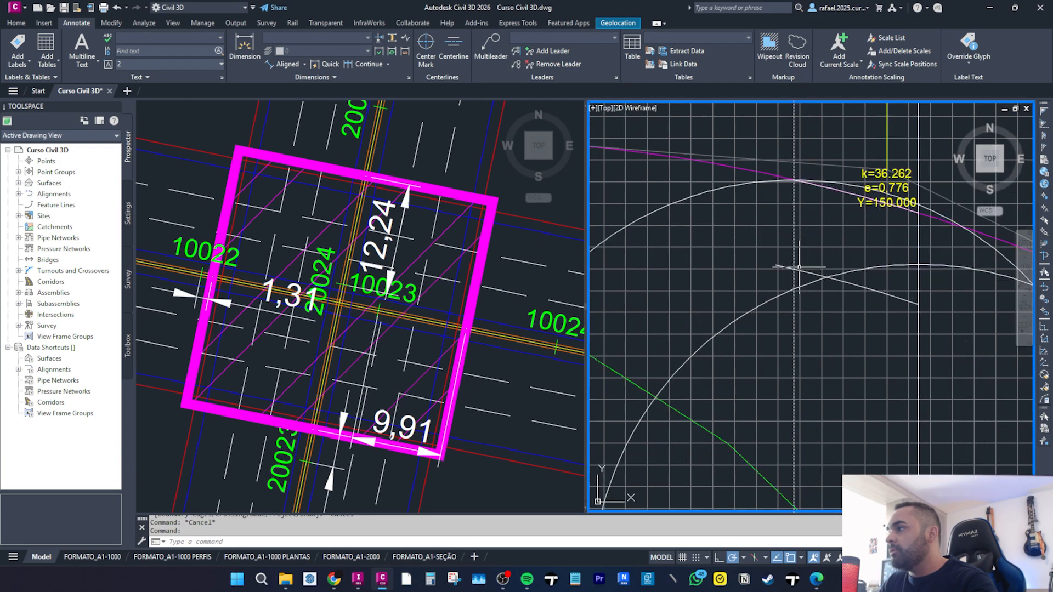
{"action": "key", "text": "Return"}
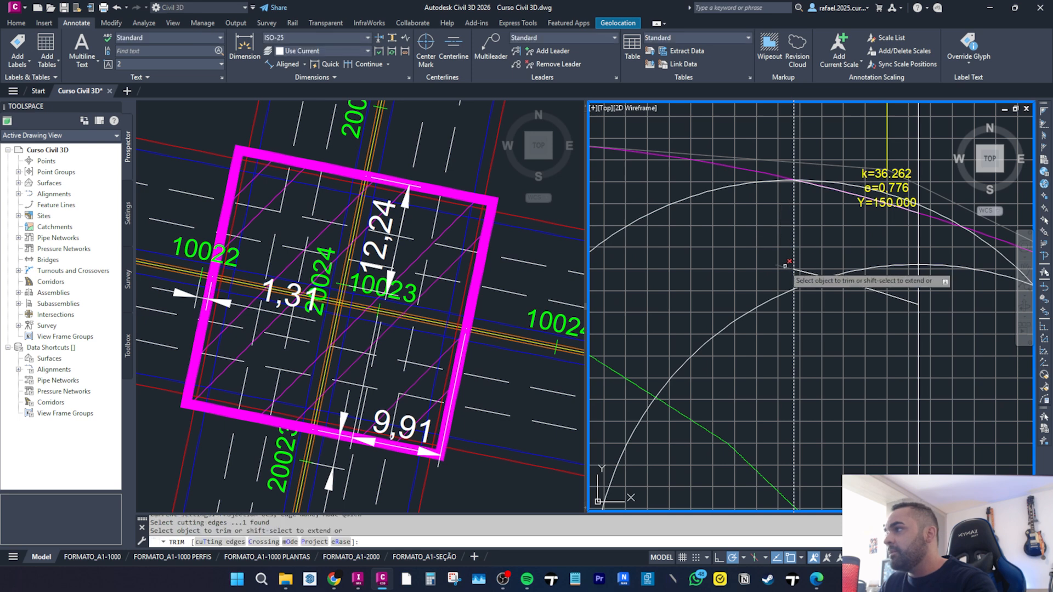
{"action": "key", "text": "Escape"}
Draw a polyline from the crest curve down to a point below the profile grade line.
{"action": "scroll", "coordinate": [773, 268], "scroll_direction": "up", "scroll_amount": 2}
{"action": "type", "text": "PL"}
{"action": "key", "text": "Return"}
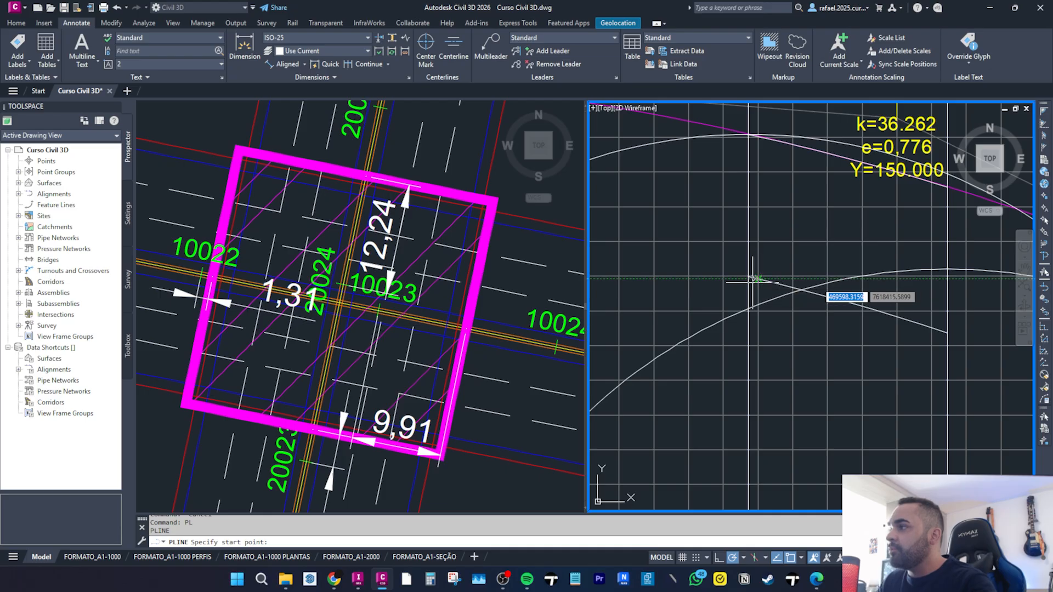
{"action": "scroll", "coordinate": [752, 277], "scroll_direction": "up", "scroll_amount": 2}
{"action": "left_click", "coordinate": [747, 262]}
{"action": "scroll", "coordinate": [748, 263], "scroll_direction": "down", "scroll_amount": 1}
{"action": "middle_click_drag", "start_coordinate": [752, 264], "coordinate": [719, 374]}
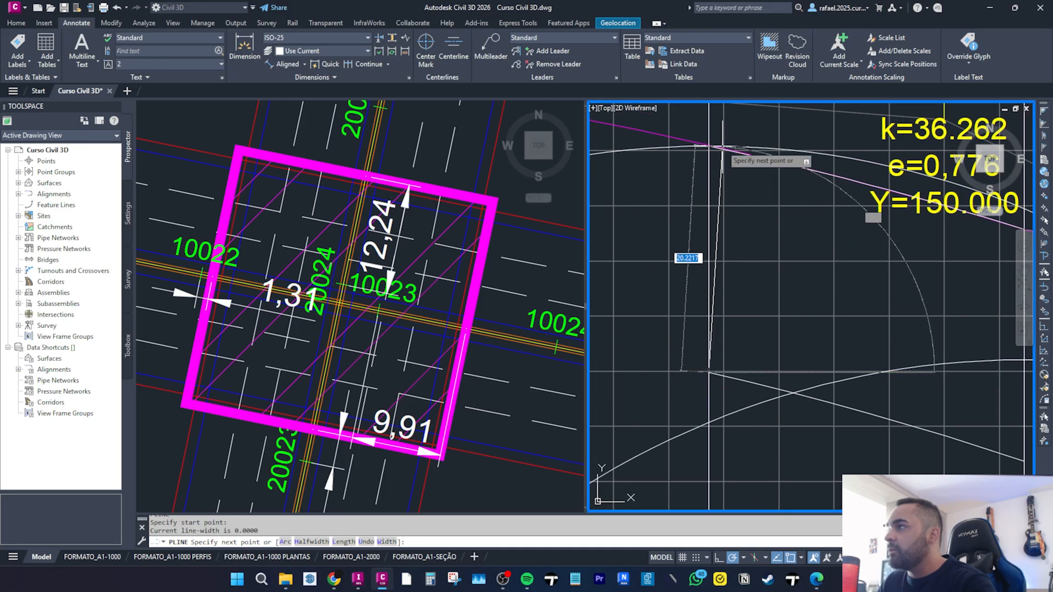
{"action": "scroll", "coordinate": [721, 147], "scroll_direction": "up", "scroll_amount": 3}
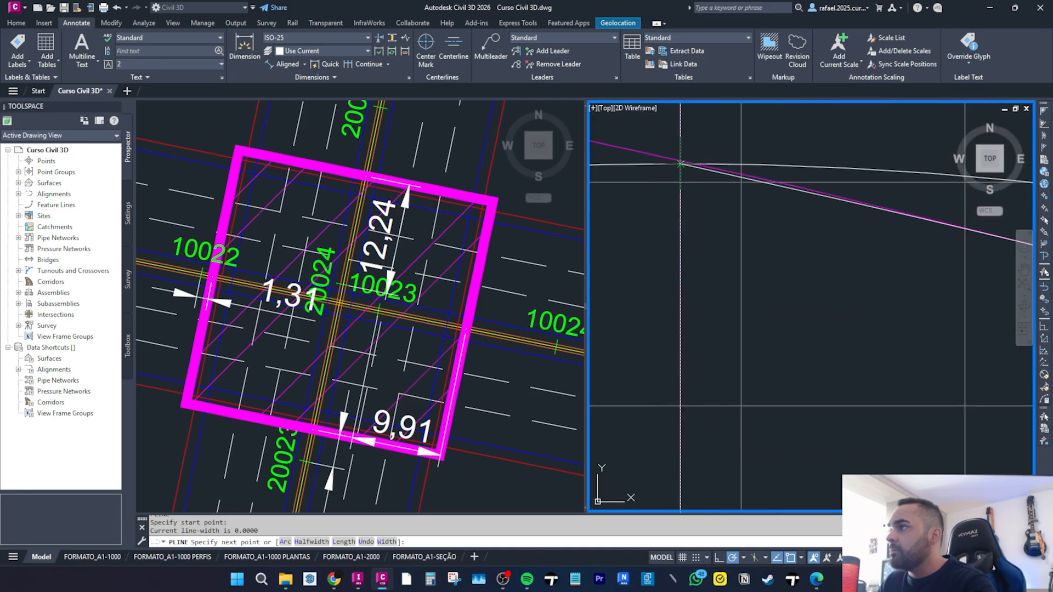
{"action": "scroll", "coordinate": [680, 163], "scroll_direction": "down", "scroll_amount": 3}
{"action": "left_click", "coordinate": [876, 359]}
{"action": "key", "text": "Return"}
{"action": "key", "text": "Return"}
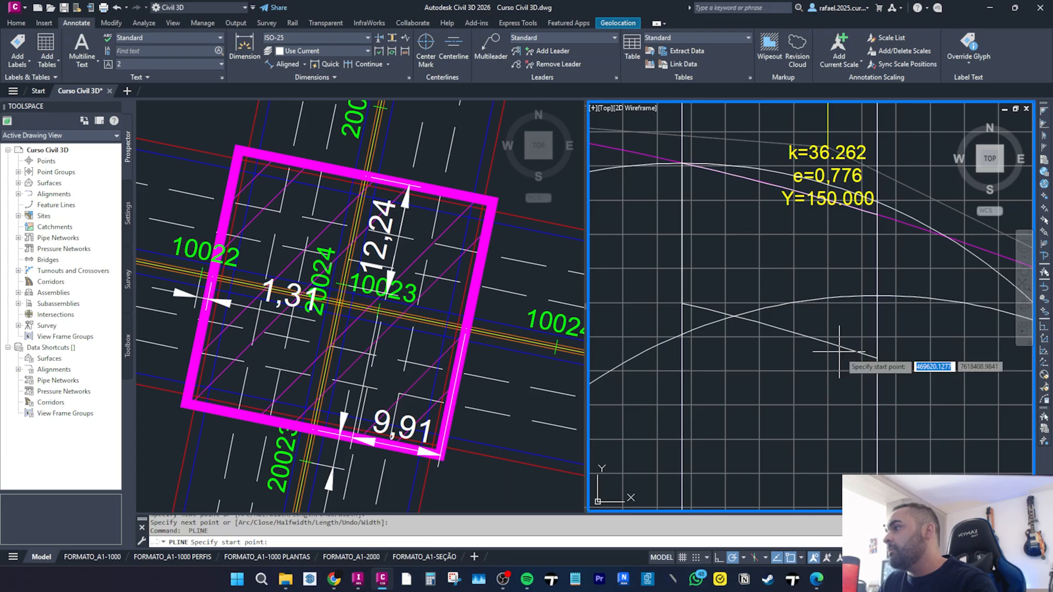
Draw a second polyline from that point back up to the profile grade line.
{"action": "left_click", "coordinate": [876, 359]}
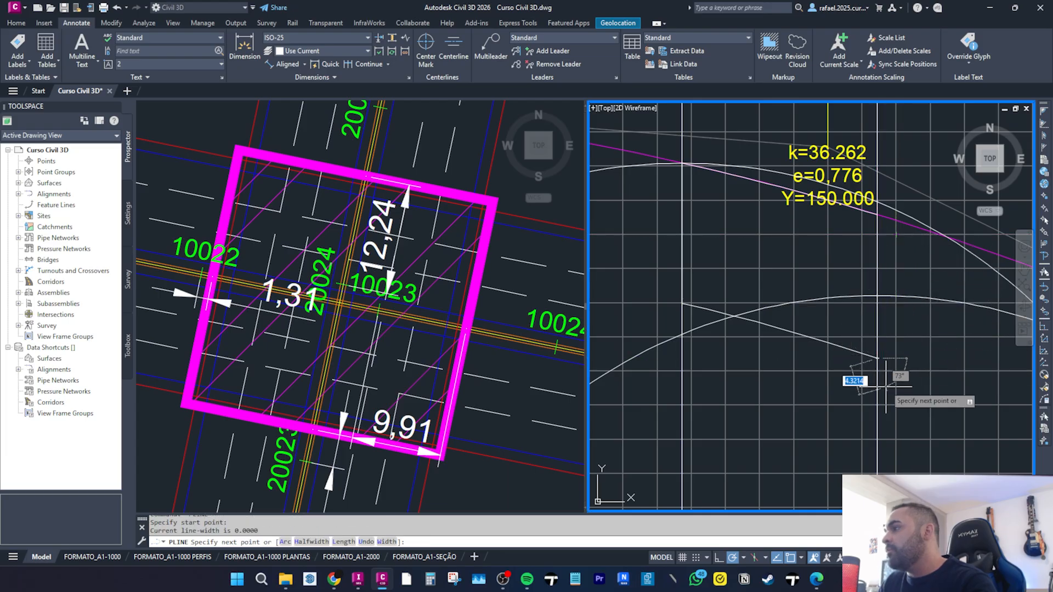
{"action": "scroll", "coordinate": [837, 208], "scroll_direction": "up", "scroll_amount": 3}
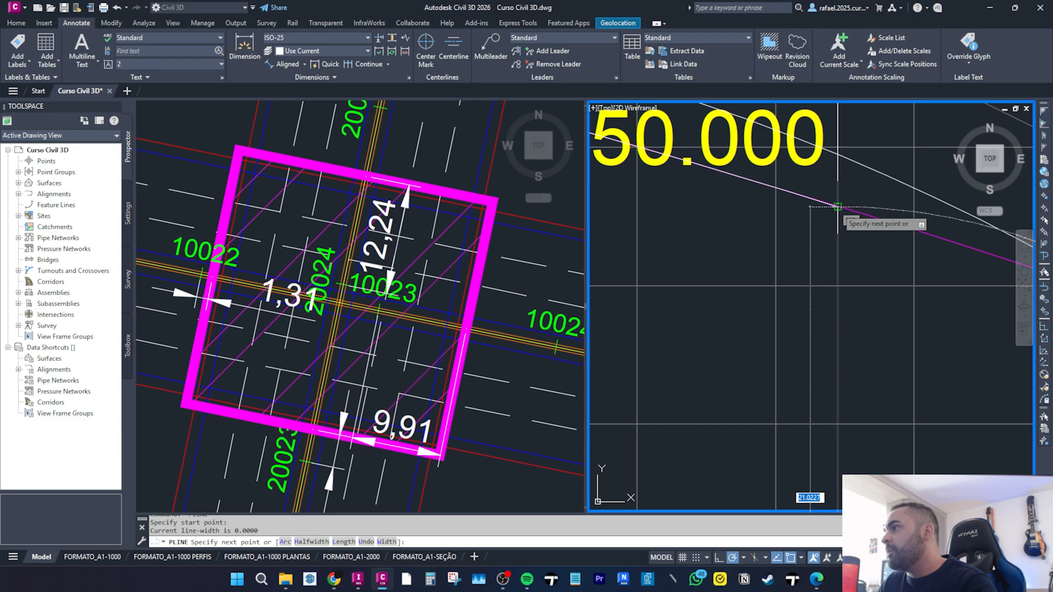
{"action": "left_click", "coordinate": [837, 207]}
{"action": "key", "text": "Escape"}
{"action": "key", "text": "Escape"}
{"action": "scroll", "coordinate": [837, 220], "scroll_direction": "down", "scroll_amount": 5}
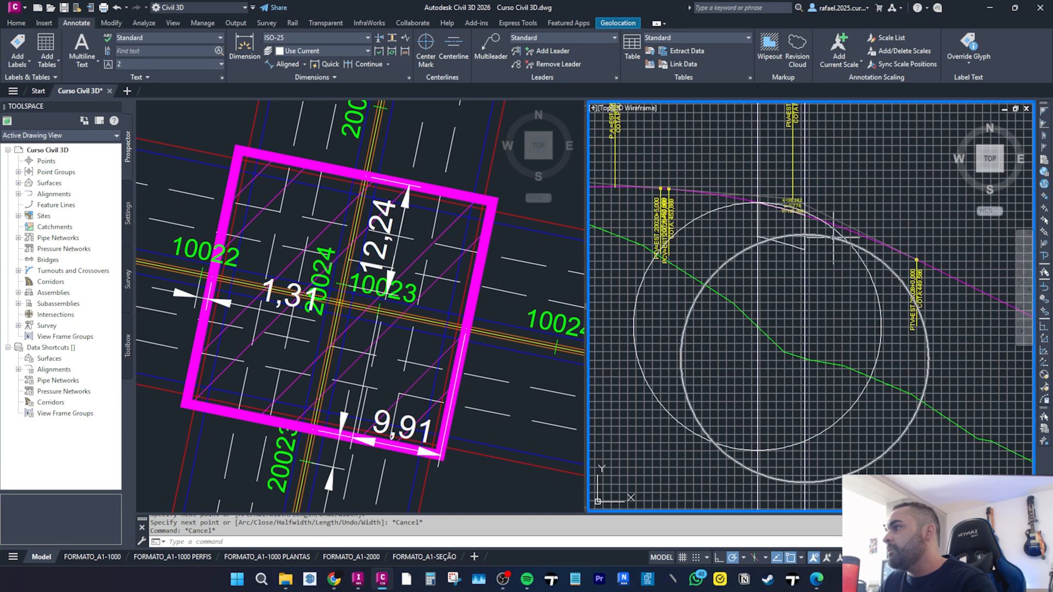
Delete the two construction circles drawn around the crest curve.
{"action": "left_click", "coordinate": [833, 238]}
{"action": "left_click", "coordinate": [842, 236]}
{"action": "key", "text": "Delete"}
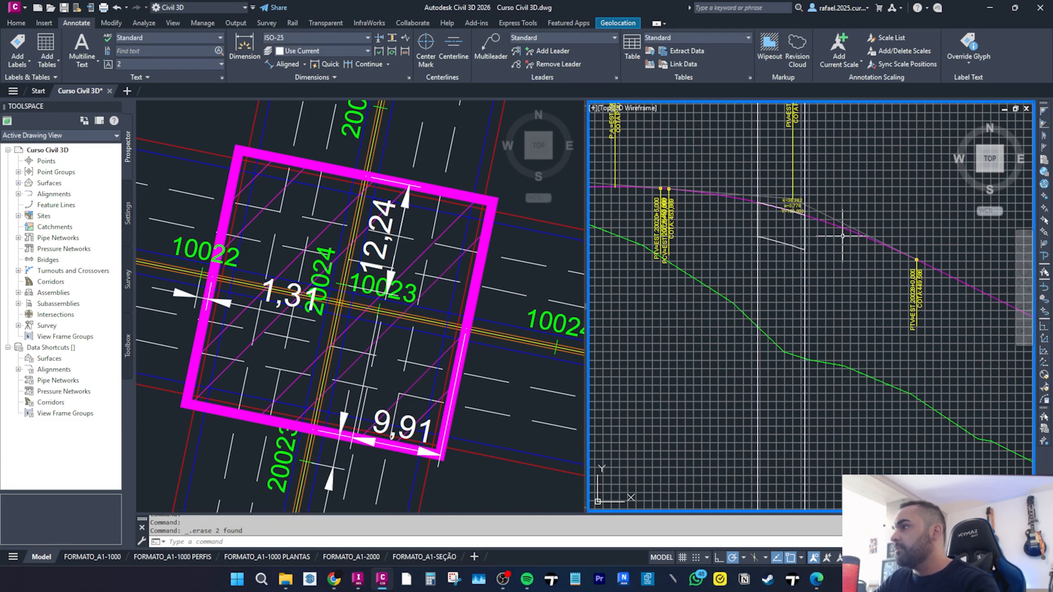
Join the polylines bounding the area between the crest curve and grade line into one outline.
{"action": "left_click", "coordinate": [746, 189]}
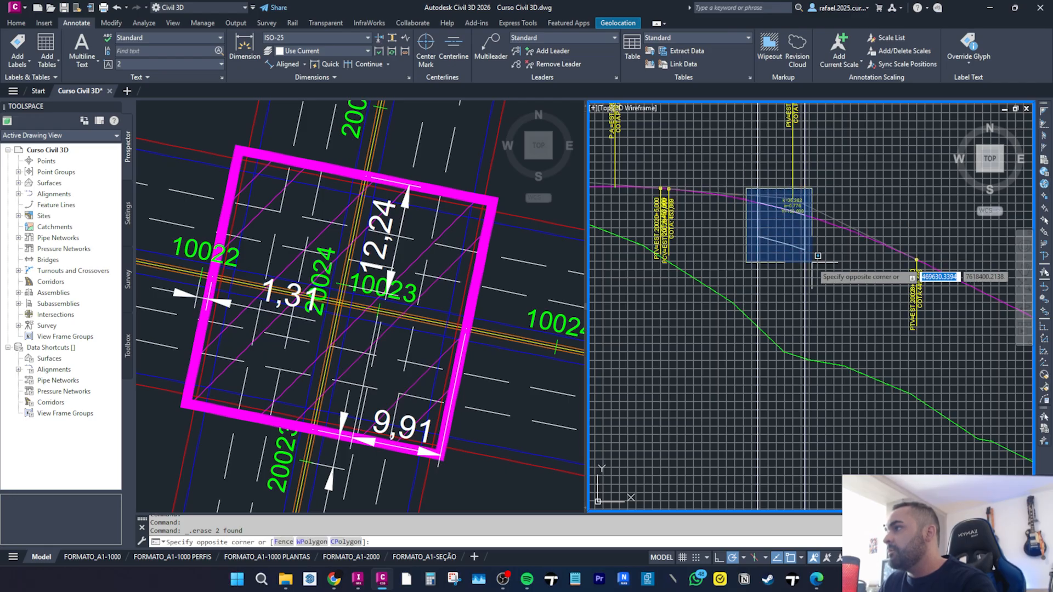
{"action": "left_click", "coordinate": [821, 267]}
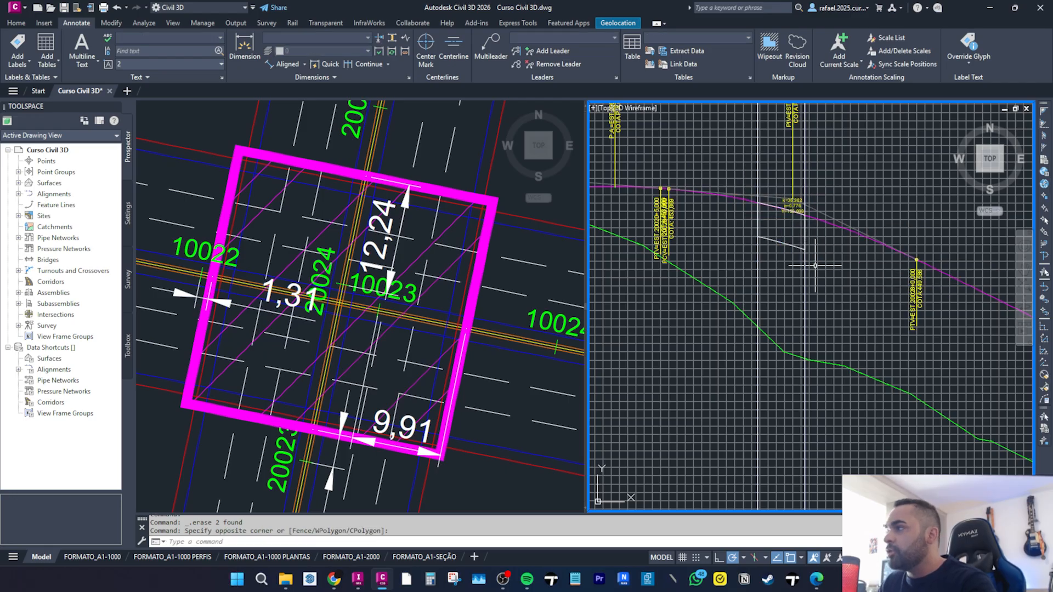
{"action": "type", "text": "j"}
{"action": "key", "text": "Return"}
{"action": "key", "text": "Escape"}
{"action": "key", "text": "Escape"}
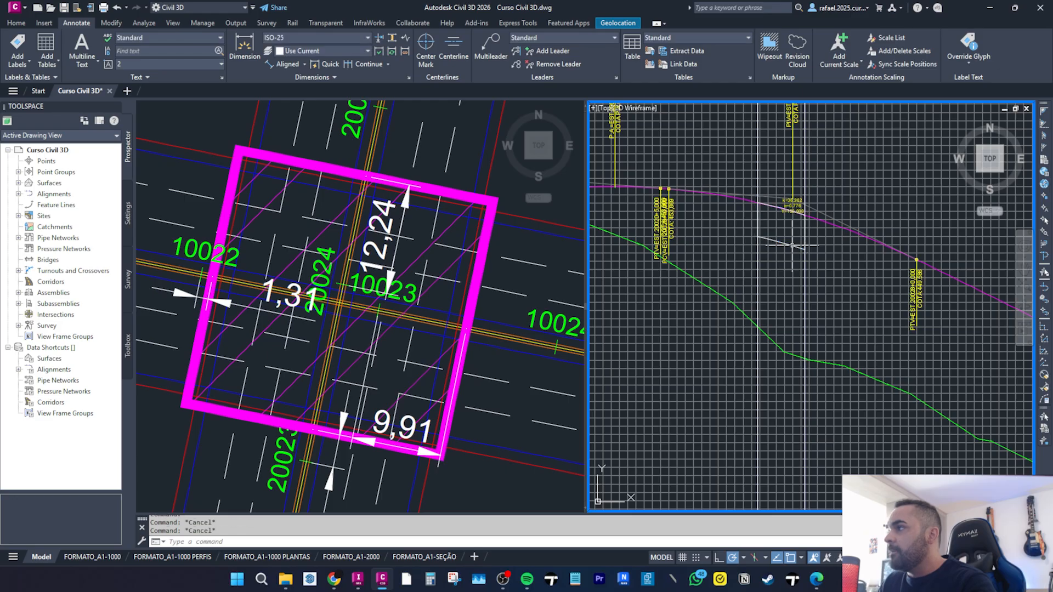
Hatch the closed outline under the crest curve with the ANSI31 pattern.
{"action": "type", "text": "h"}
{"action": "key", "text": "Return"}
{"action": "key", "text": "Escape"}
{"action": "key", "text": "Escape"}
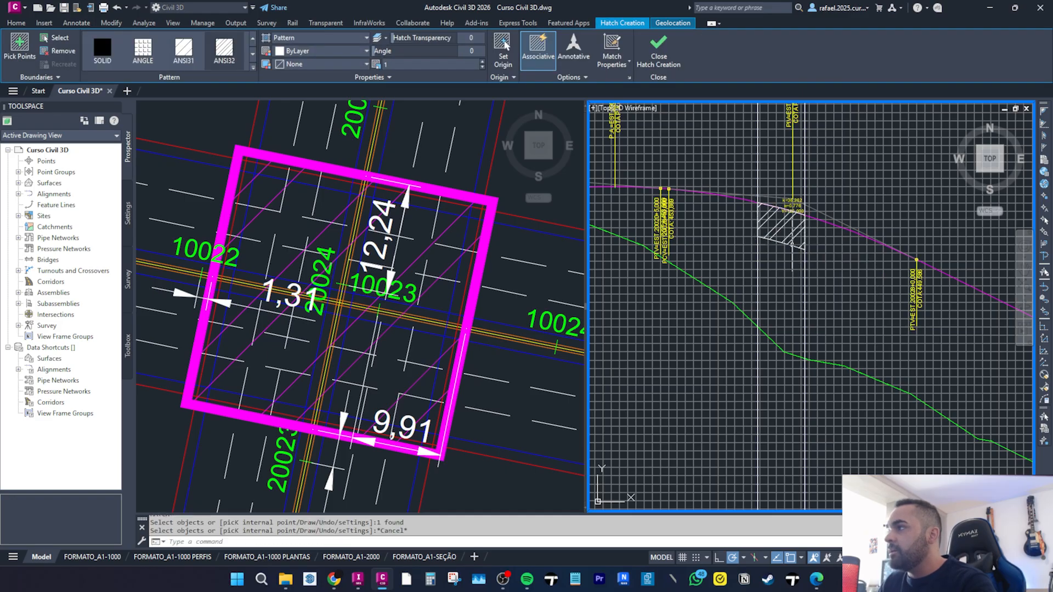
{"action": "left_click", "coordinate": [459, 240]}
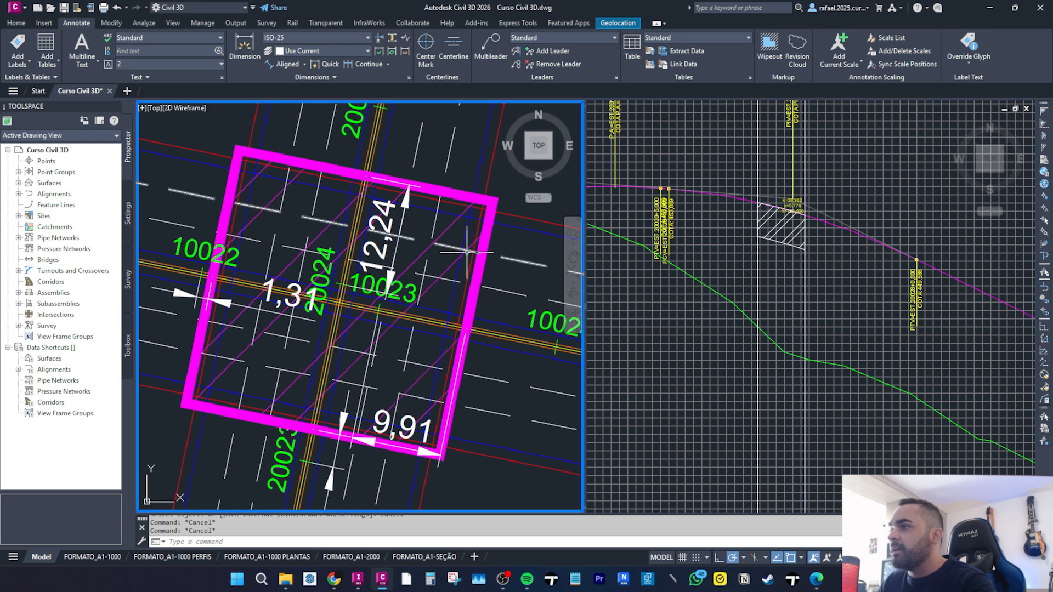
Match the profile hatch's properties to the magenta OAE hatch in the plan view.
{"action": "type", "text": "MA"}
{"action": "key", "text": "Return"}
{"action": "left_click", "coordinate": [467, 253]}
{"action": "left_click", "coordinate": [834, 258]}
{"action": "left_click", "coordinate": [790, 233]}
{"action": "key", "text": "Escape"}
{"action": "left_click", "coordinate": [556, 238]}
{"action": "type", "text": "MA"}
{"action": "key", "text": "Return"}
{"action": "left_click", "coordinate": [481, 241]}
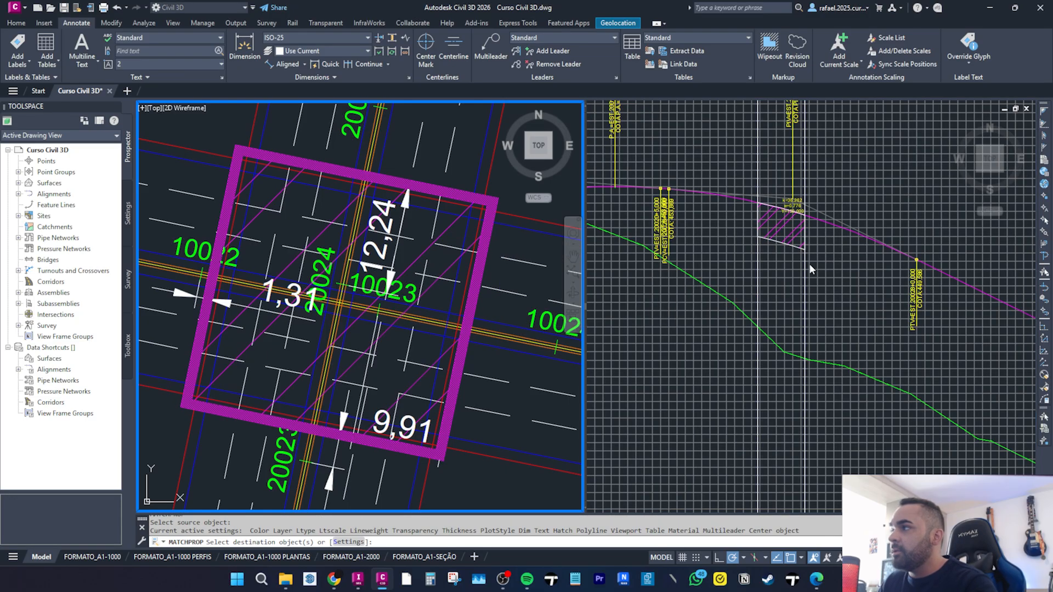
{"action": "left_click", "coordinate": [799, 242]}
{"action": "left_click", "coordinate": [799, 242]}
{"action": "scroll", "coordinate": [795, 252], "scroll_direction": "down", "scroll_amount": 3}
{"action": "key", "text": "Escape"}
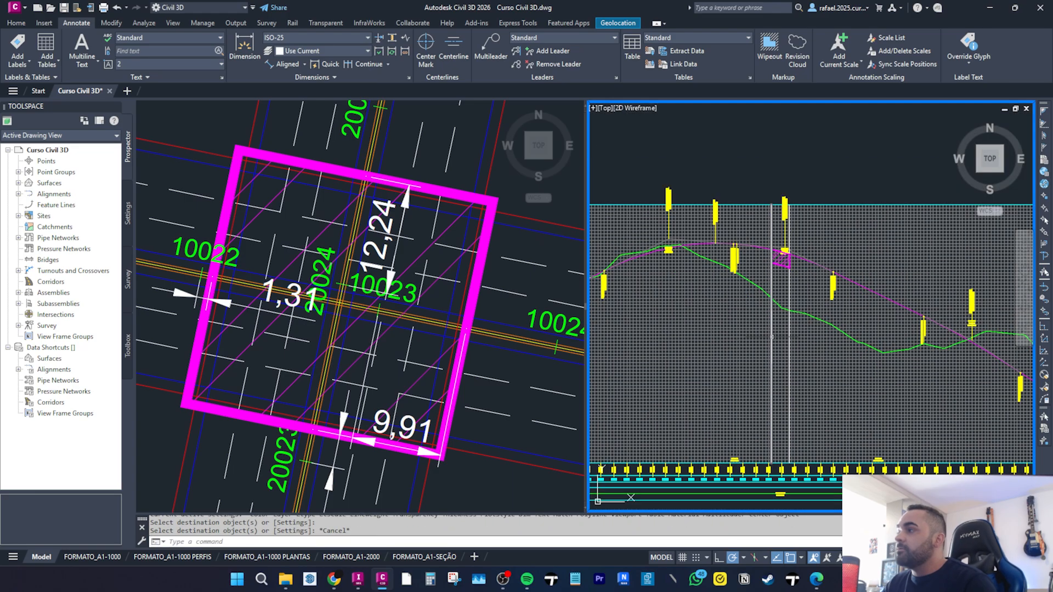
Open the geometry editor for the LINHA GERAL 02 profile and set the crest PVI's grade in to -0.8%.
{"action": "mouse_move", "coordinate": [756, 256]}
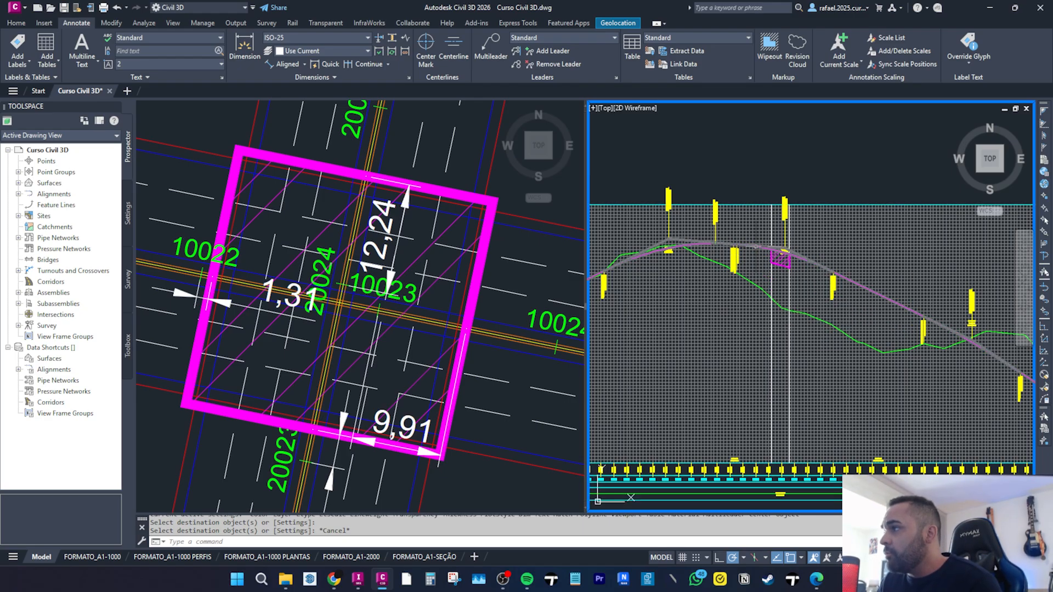
{"action": "left_click", "coordinate": [757, 246]}
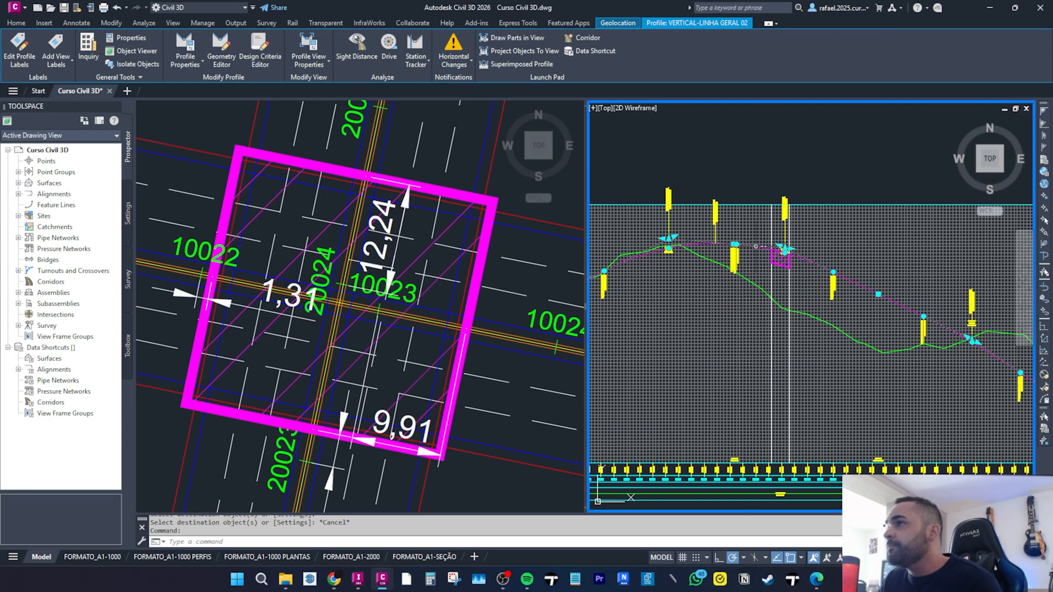
{"action": "left_click", "coordinate": [222, 59]}
{"action": "left_click_drag", "start_coordinate": [487, 394], "coordinate": [455, 226]}
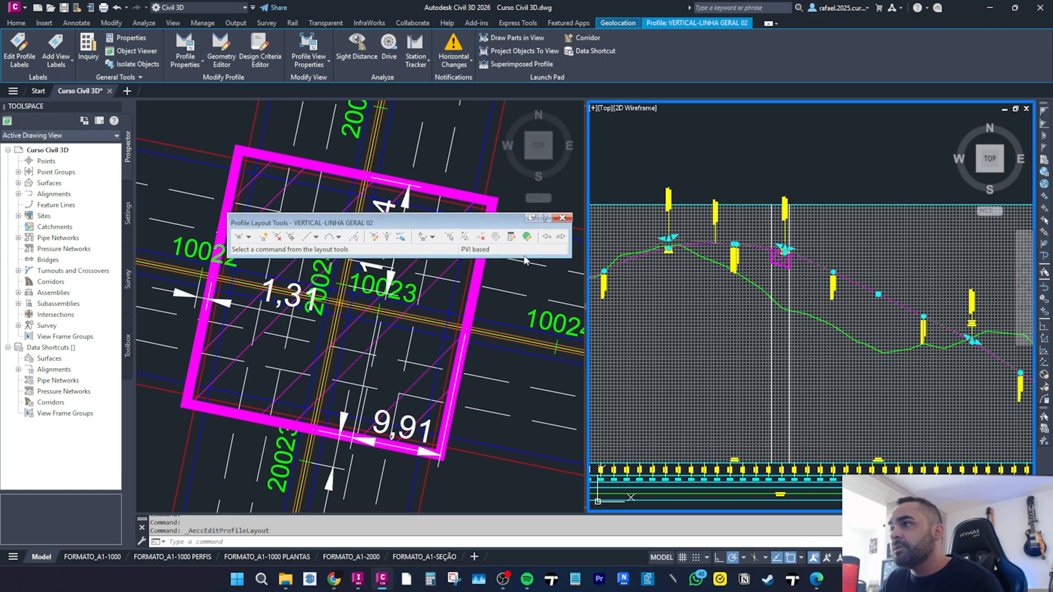
{"action": "left_click", "coordinate": [511, 239]}
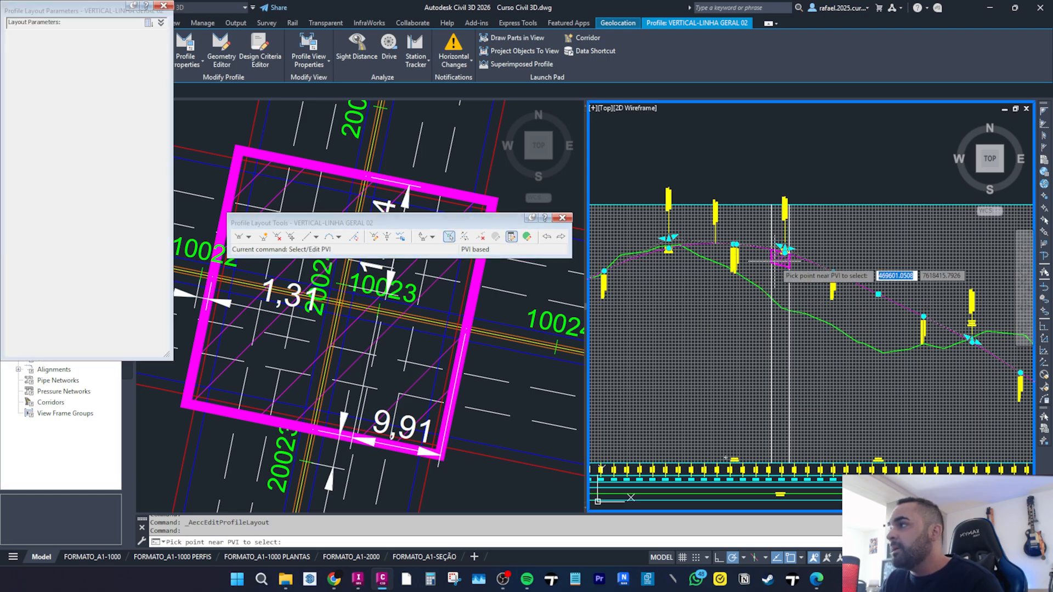
{"action": "left_click", "coordinate": [783, 253]}
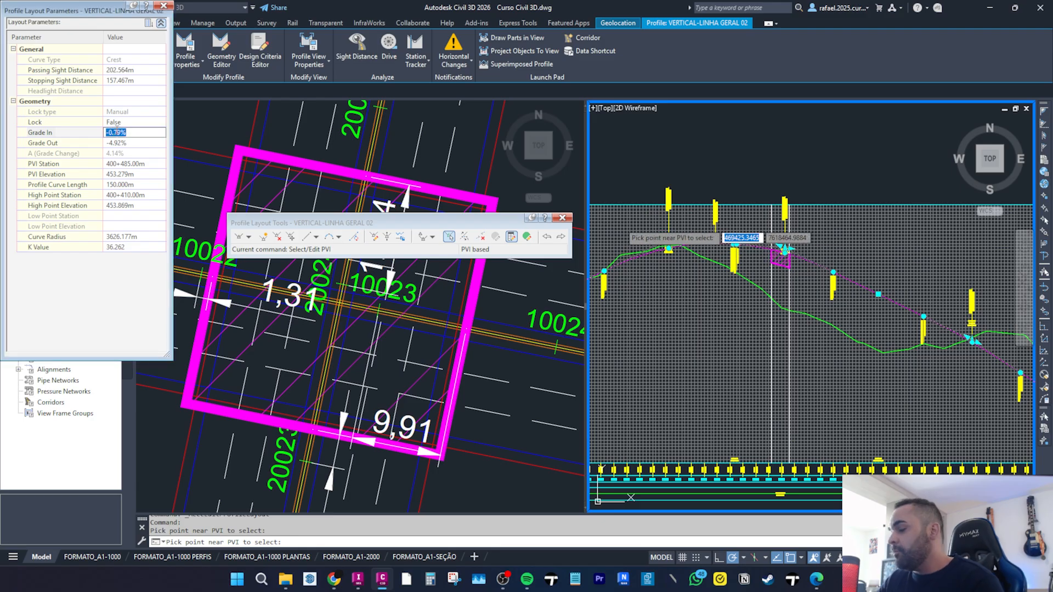
{"action": "type", "text": "-.8"}
{"action": "key", "text": "Return"}
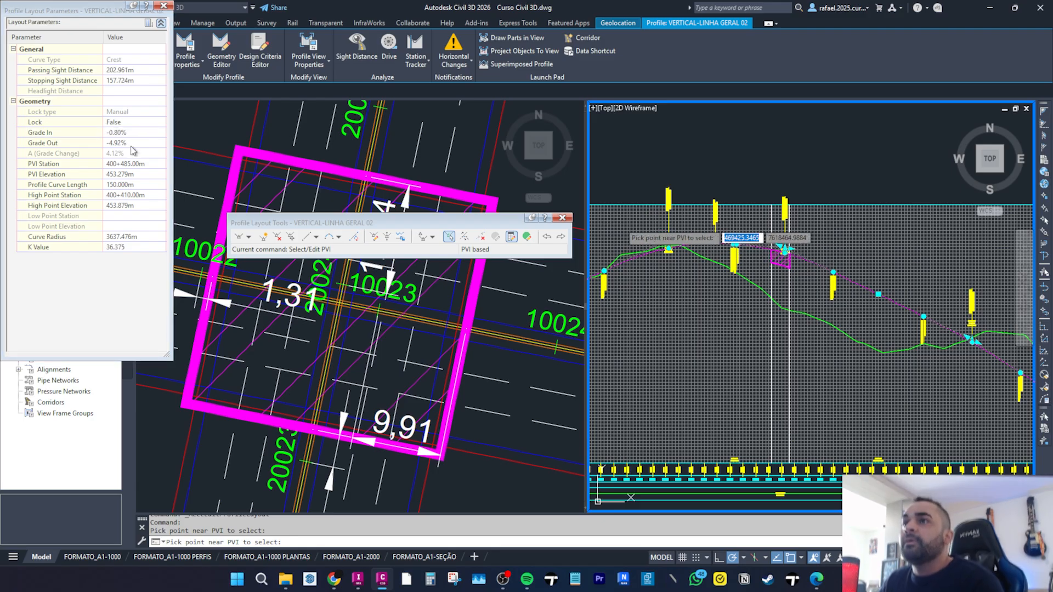
Set the crest PVI's grade out to -4.9%.
{"action": "left_click", "coordinate": [123, 143]}
{"action": "type", "text": "-4."}
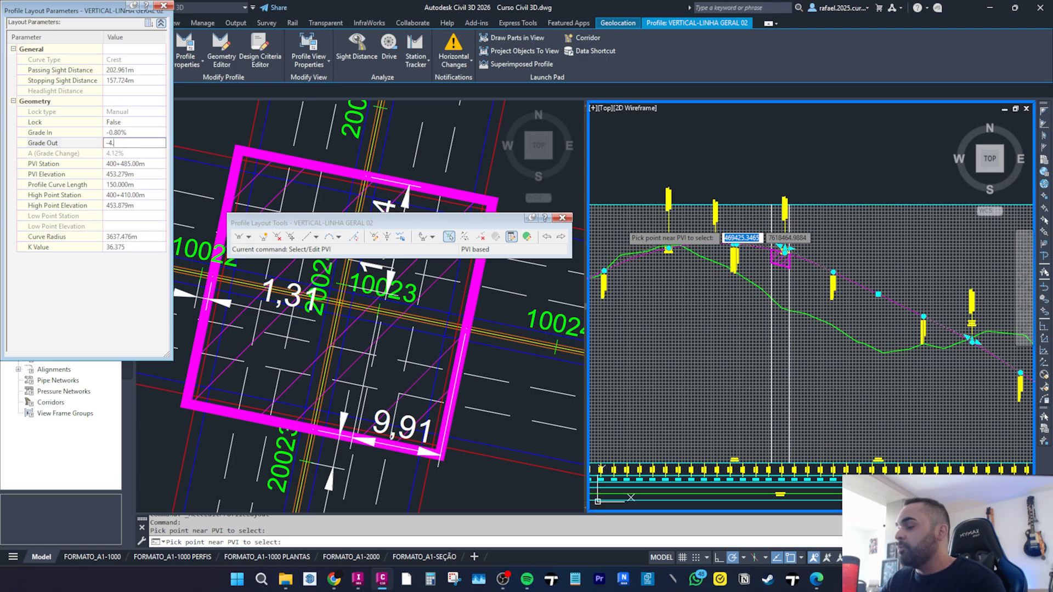
{"action": "type", "text": "9"}
{"action": "key", "text": "Return"}
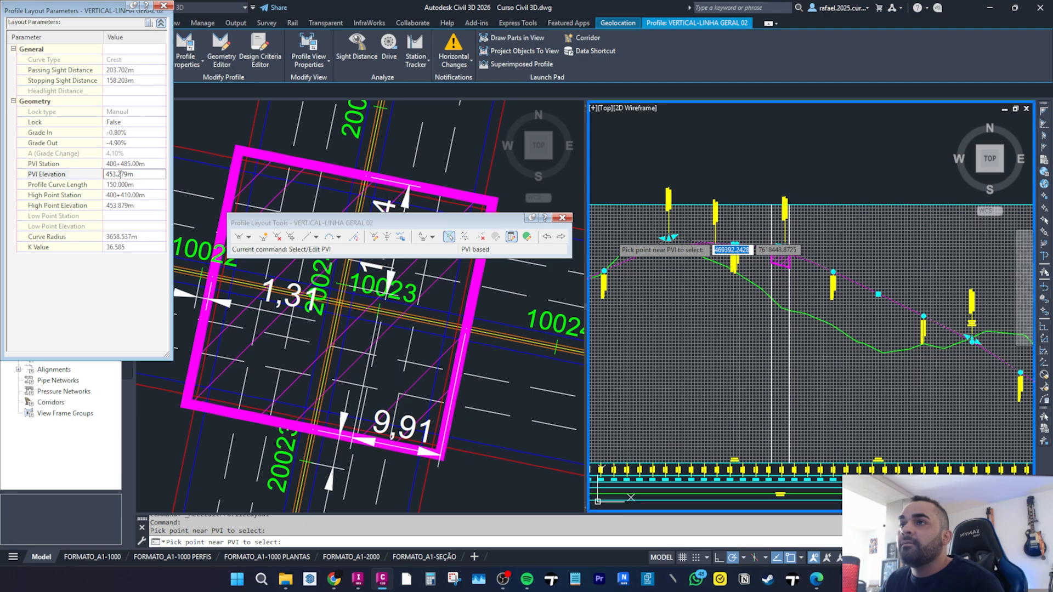
{"action": "key", "text": "Return"}
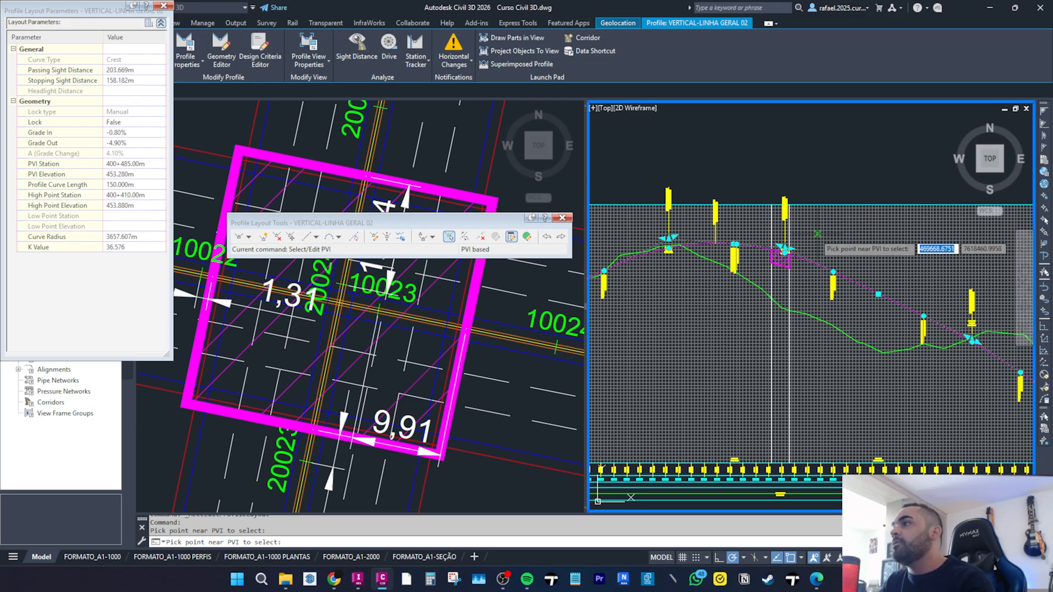
{"action": "key", "text": "Escape"}
Examine the downstream PVIs and vertical curves of the LINHA GERAL 02 profile.
{"action": "scroll", "coordinate": [790, 255], "scroll_direction": "up", "scroll_amount": 8}
{"action": "middle_click_drag", "start_coordinate": [796, 258], "coordinate": [1003, 243]}
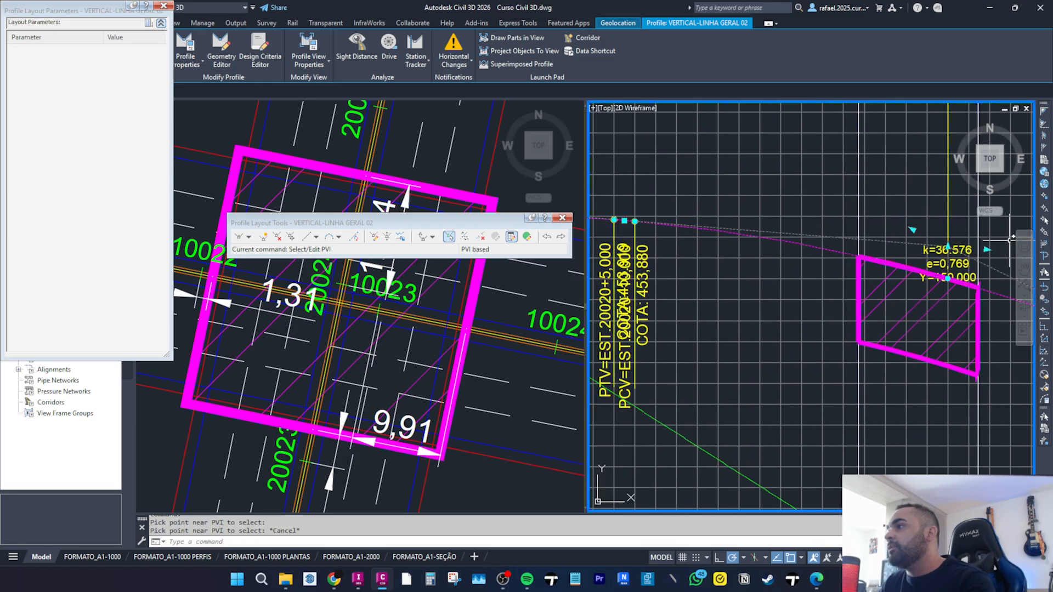
{"action": "middle_click_drag", "start_coordinate": [707, 316], "coordinate": [783, 299]}
{"action": "scroll", "coordinate": [693, 244], "scroll_direction": "down", "scroll_amount": 6}
{"action": "middle_click_drag", "start_coordinate": [692, 246], "coordinate": [596, 236]}
{"action": "scroll", "coordinate": [758, 303], "scroll_direction": "up", "scroll_amount": 6}
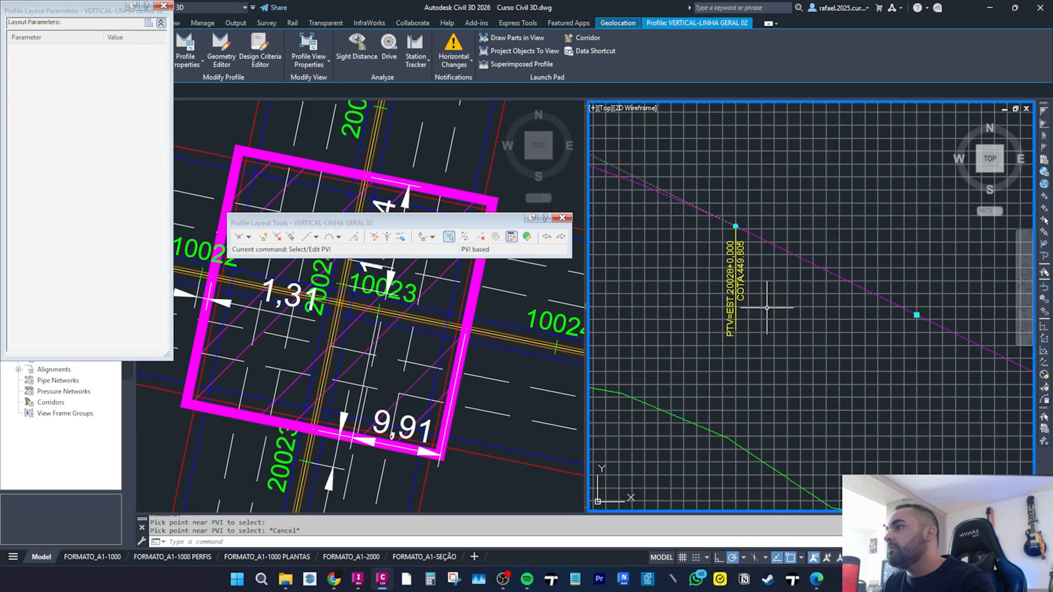
{"action": "scroll", "coordinate": [735, 270], "scroll_direction": "down", "scroll_amount": 6}
{"action": "middle_click_drag", "start_coordinate": [735, 270], "coordinate": [831, 443]}
{"action": "scroll", "coordinate": [830, 443], "scroll_direction": "up", "scroll_amount": 2}
{"action": "scroll", "coordinate": [705, 232], "scroll_direction": "up", "scroll_amount": 4}
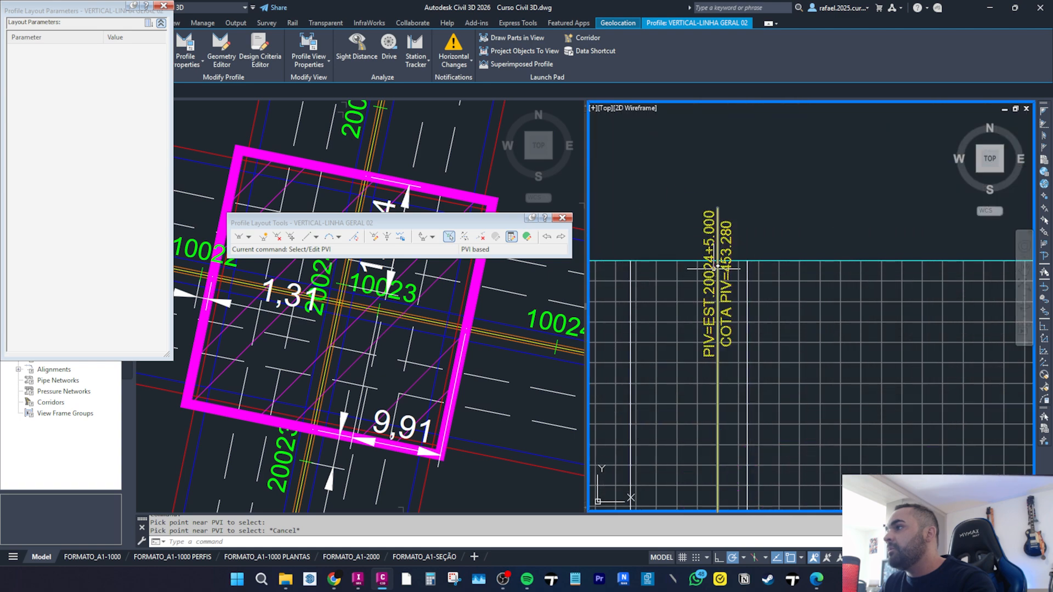
{"action": "scroll", "coordinate": [711, 232], "scroll_direction": "down", "scroll_amount": 8}
{"action": "middle_click_drag", "start_coordinate": [711, 232], "coordinate": [629, 182]}
{"action": "middle_click_drag", "start_coordinate": [803, 312], "coordinate": [780, 300]}
{"action": "scroll", "coordinate": [781, 300], "scroll_direction": "up", "scroll_amount": 5}
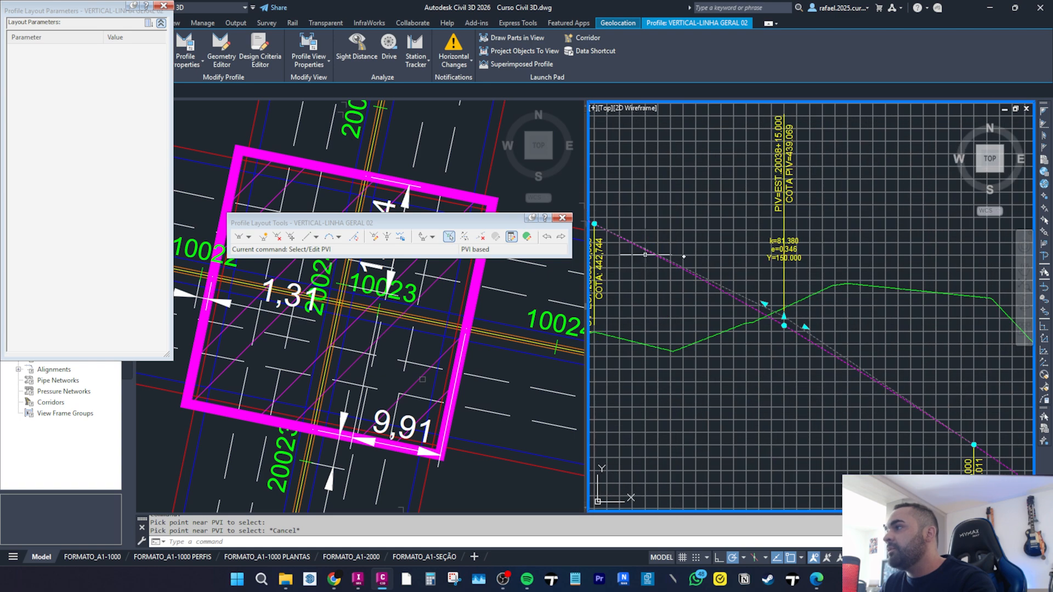
Select the next downstream crest PVI of LINHA GERAL 02 and set its grade out to -6.70% and elevation to 439.000 m.
{"action": "left_click", "coordinate": [449, 237]}
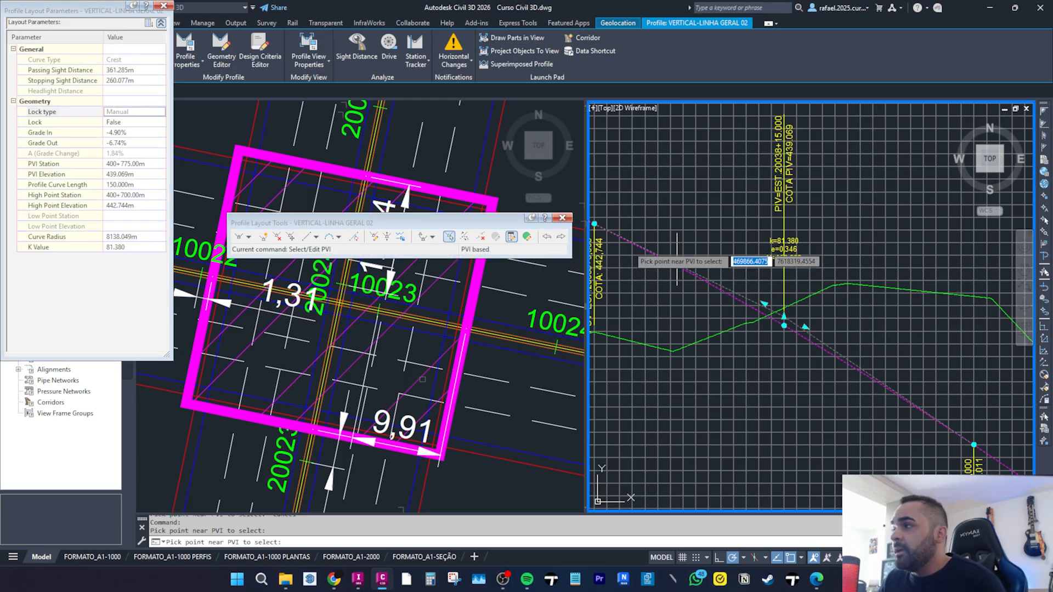
{"action": "scroll", "coordinate": [773, 253], "scroll_direction": "down", "scroll_amount": 3}
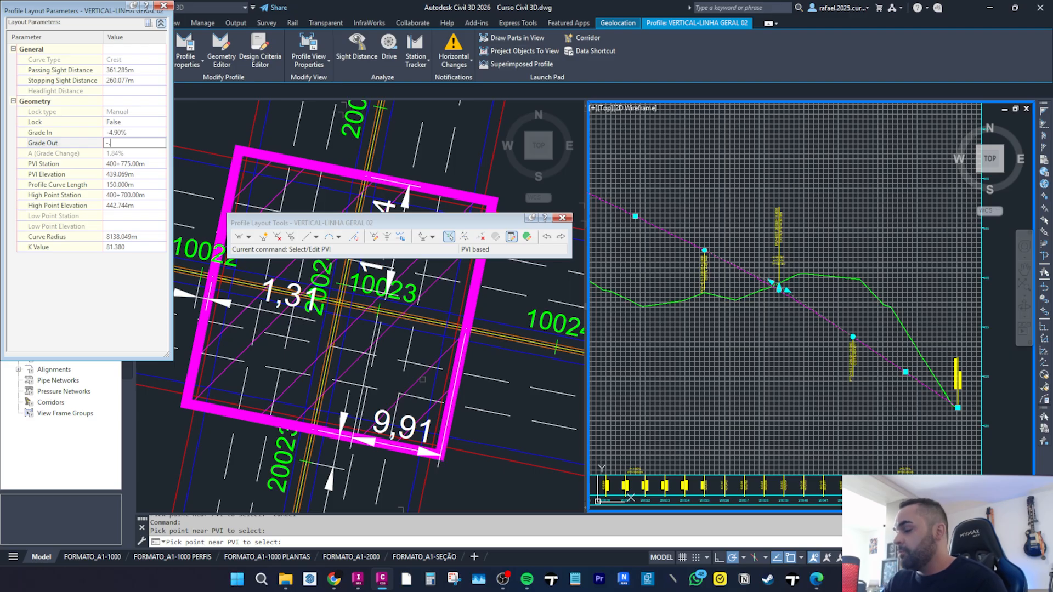
{"action": "key", "text": "Return"}
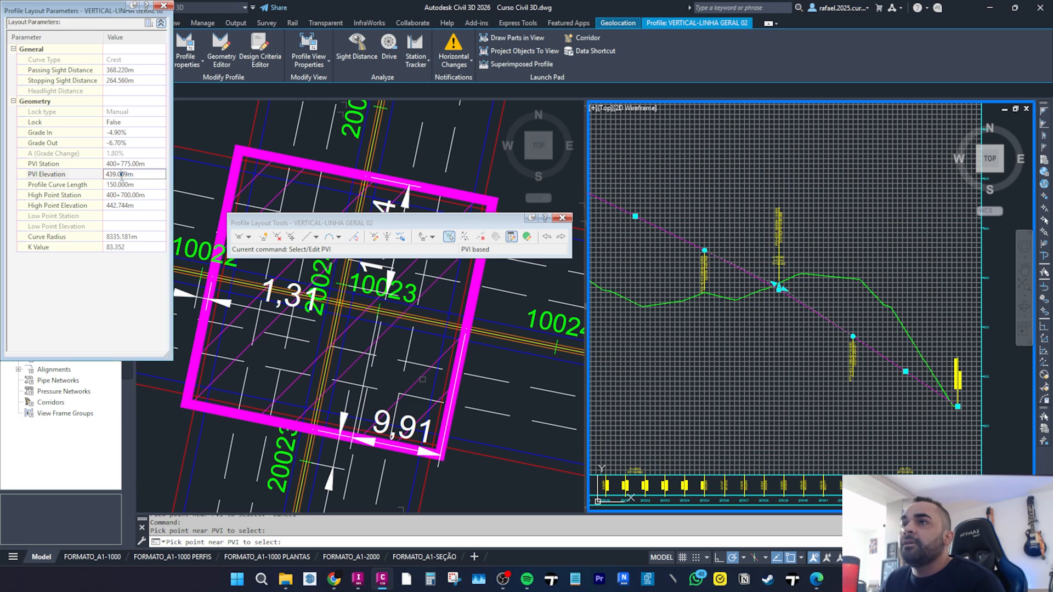
{"action": "key", "text": "Return"}
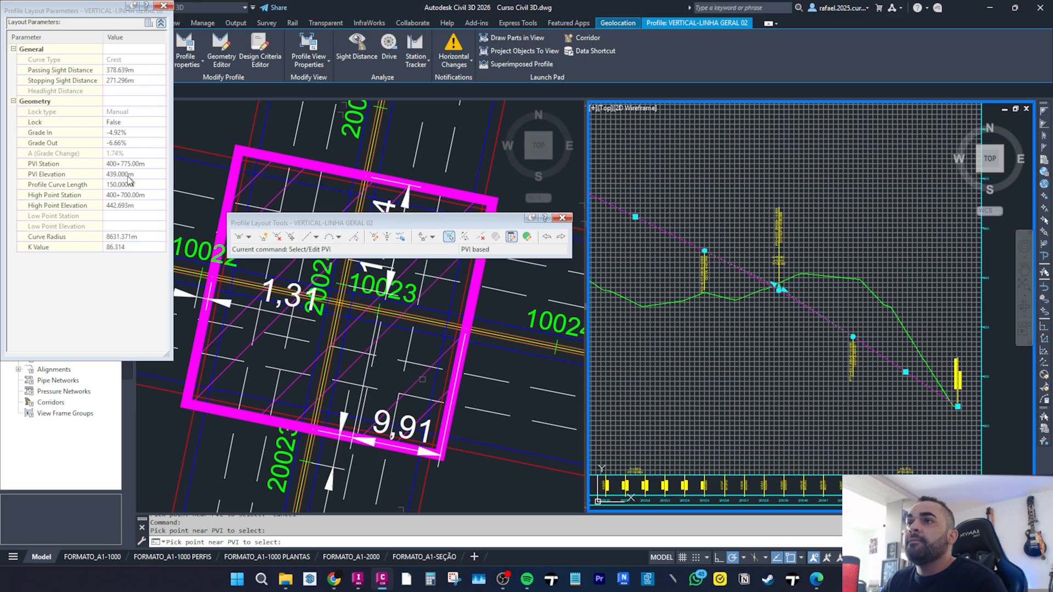
{"action": "key", "text": "Escape"}
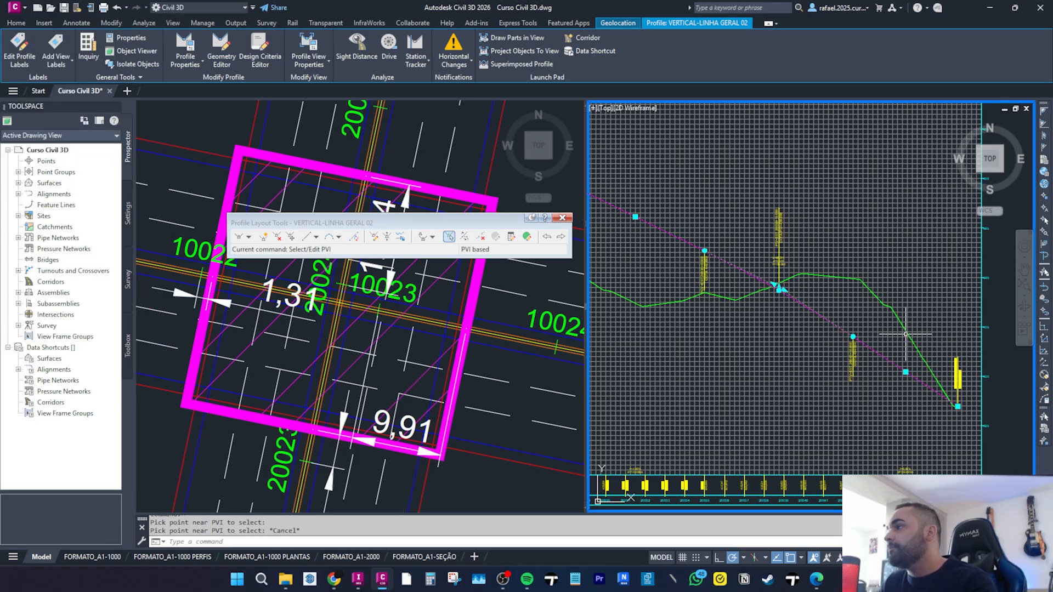
Examine the adjusted LINHA GERAL 02 profile along its full length in the profile views.
{"action": "scroll", "coordinate": [858, 344], "scroll_direction": "up", "scroll_amount": 4}
{"action": "scroll", "coordinate": [767, 297], "scroll_direction": "down", "scroll_amount": 2}
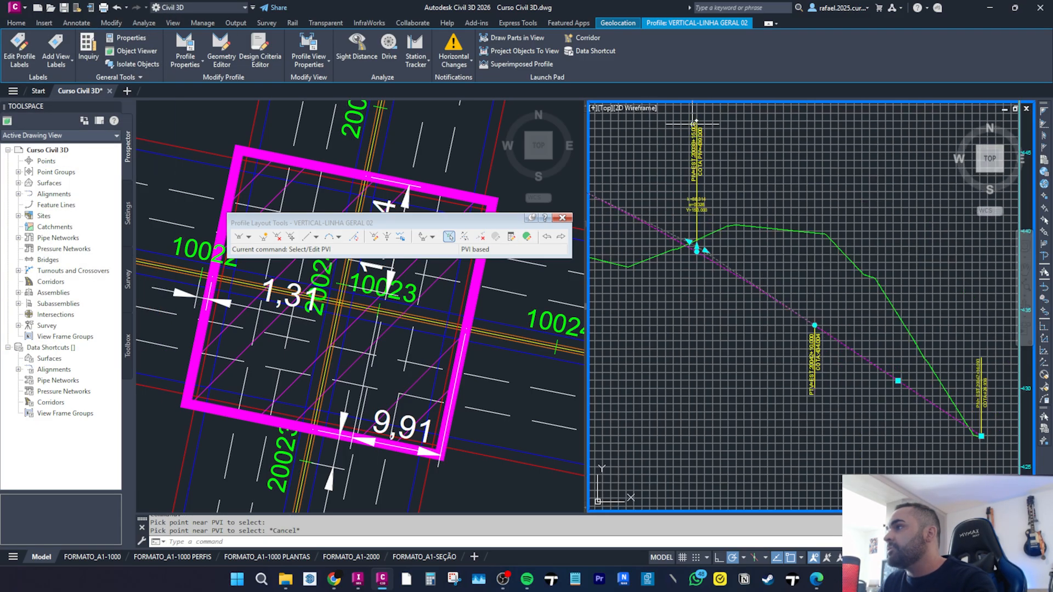
{"action": "scroll", "coordinate": [696, 127], "scroll_direction": "up", "scroll_amount": 6}
{"action": "scroll", "coordinate": [699, 137], "scroll_direction": "down", "scroll_amount": 8}
{"action": "middle_click_drag", "start_coordinate": [658, 236], "coordinate": [836, 255]}
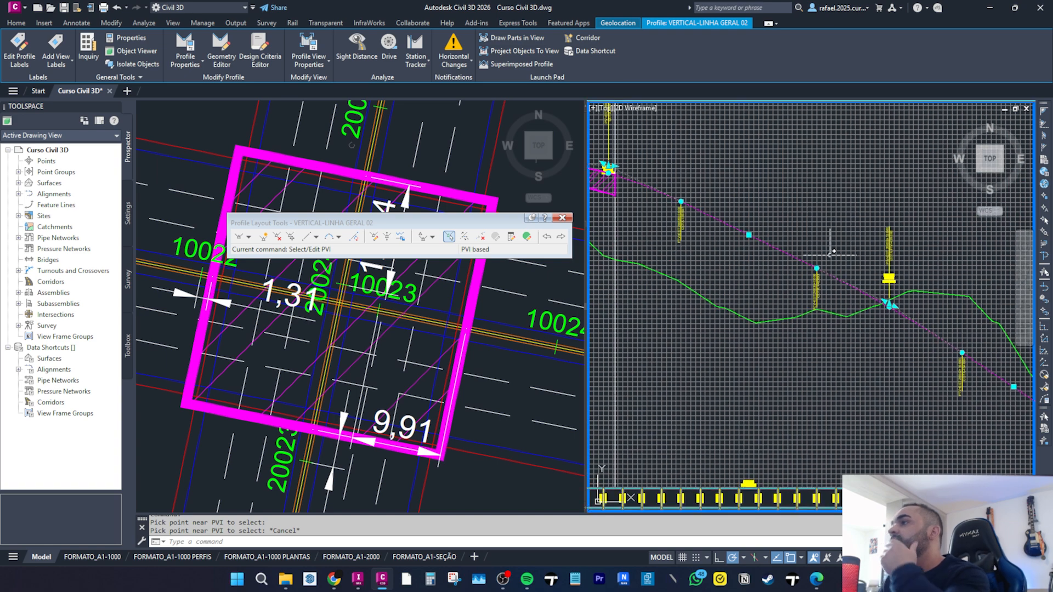
{"action": "scroll", "coordinate": [835, 253], "scroll_direction": "down", "scroll_amount": 6}
{"action": "key", "text": "Escape"}
{"action": "key", "text": "Escape"}
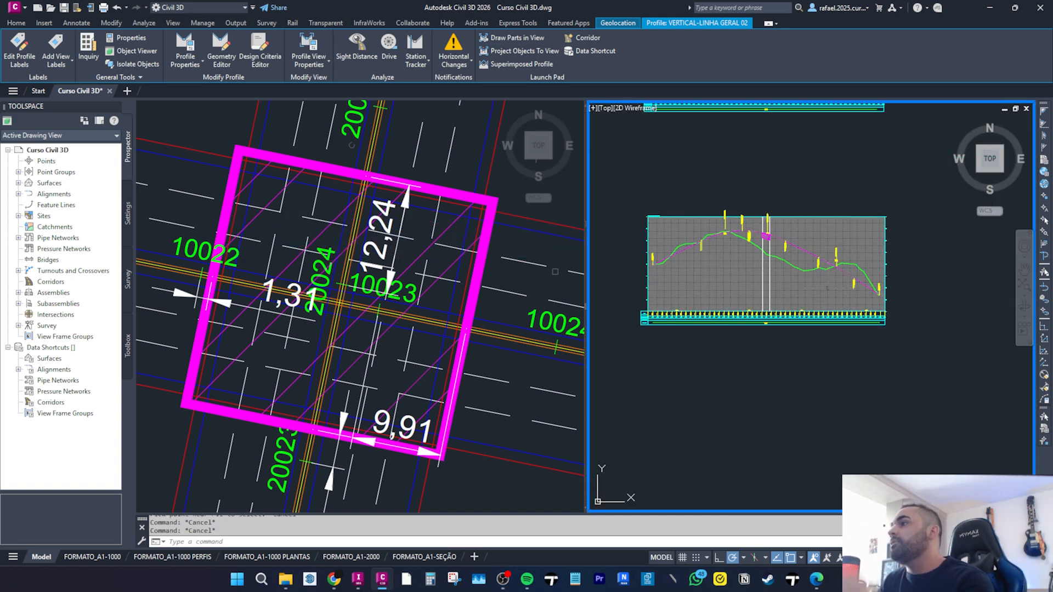
{"action": "key", "text": "Escape"}
{"action": "middle_click_drag", "start_coordinate": [748, 238], "coordinate": [778, 308]}
{"action": "scroll", "coordinate": [779, 308], "scroll_direction": "down", "scroll_amount": 2}
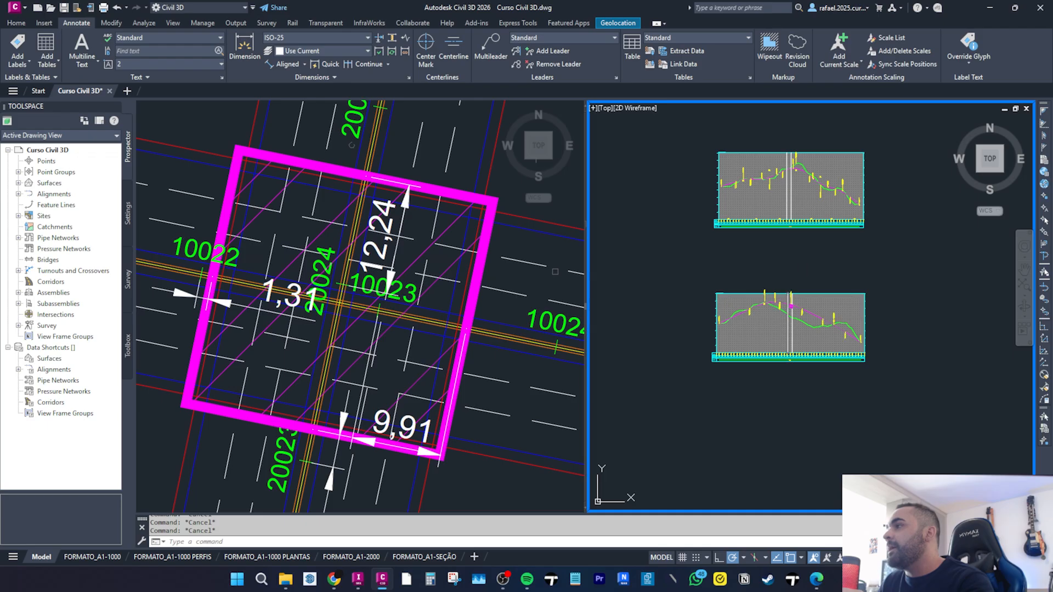
{"action": "scroll", "coordinate": [794, 260], "scroll_direction": "up", "scroll_amount": 4}
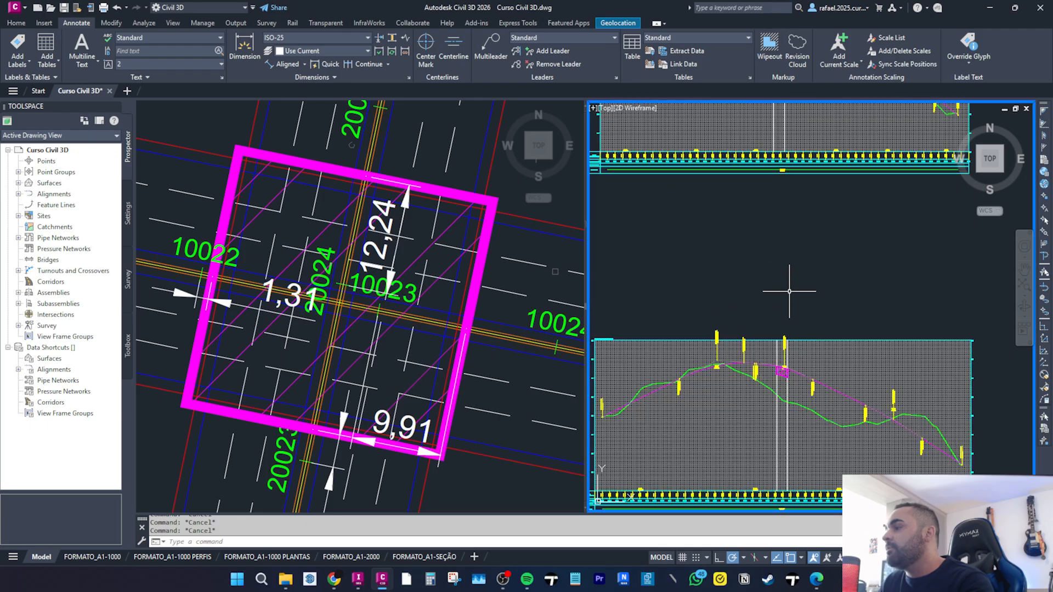
{"action": "middle_click_drag", "start_coordinate": [789, 291], "coordinate": [792, 387]}
{"action": "middle_click_drag", "start_coordinate": [766, 268], "coordinate": [752, 350]}
{"action": "scroll", "coordinate": [759, 207], "scroll_direction": "up", "scroll_amount": 7}
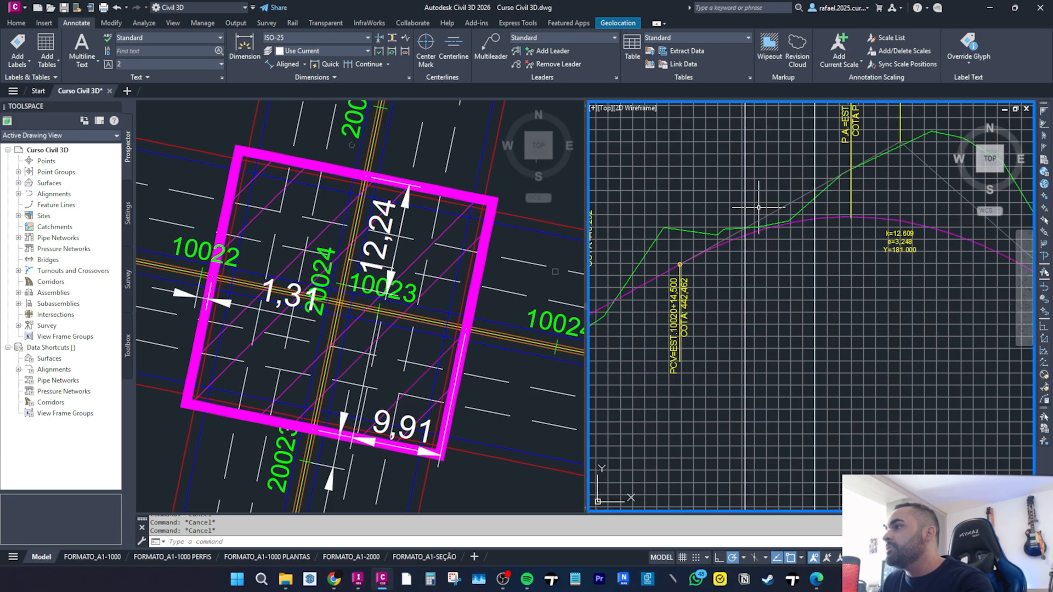
{"action": "scroll", "coordinate": [756, 210], "scroll_direction": "down", "scroll_amount": 4}
{"action": "middle_click_drag", "start_coordinate": [756, 211], "coordinate": [765, 283]}
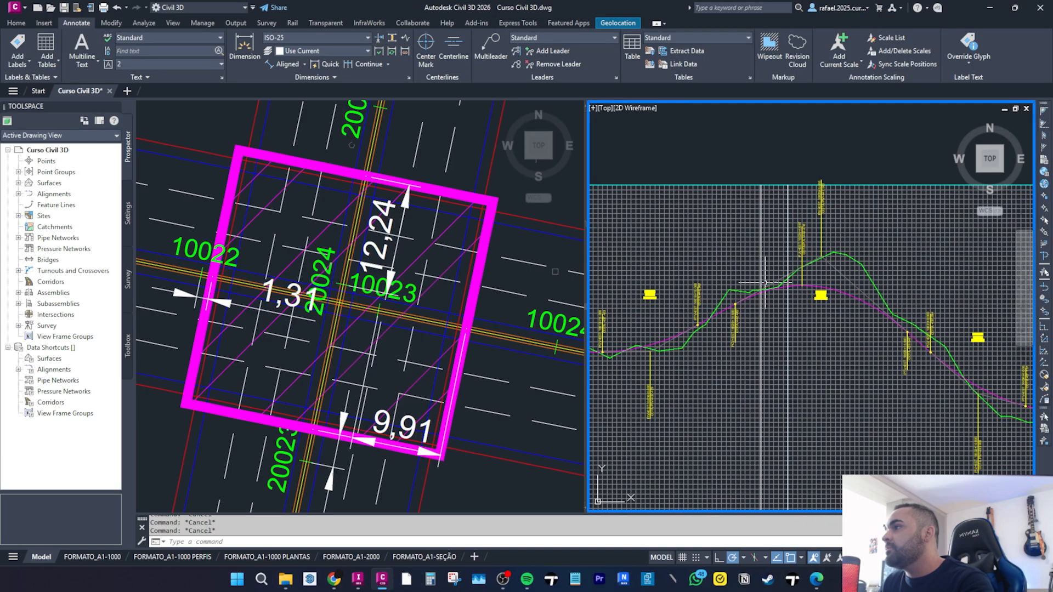
{"action": "scroll", "coordinate": [762, 268], "scroll_direction": "down", "scroll_amount": 5}
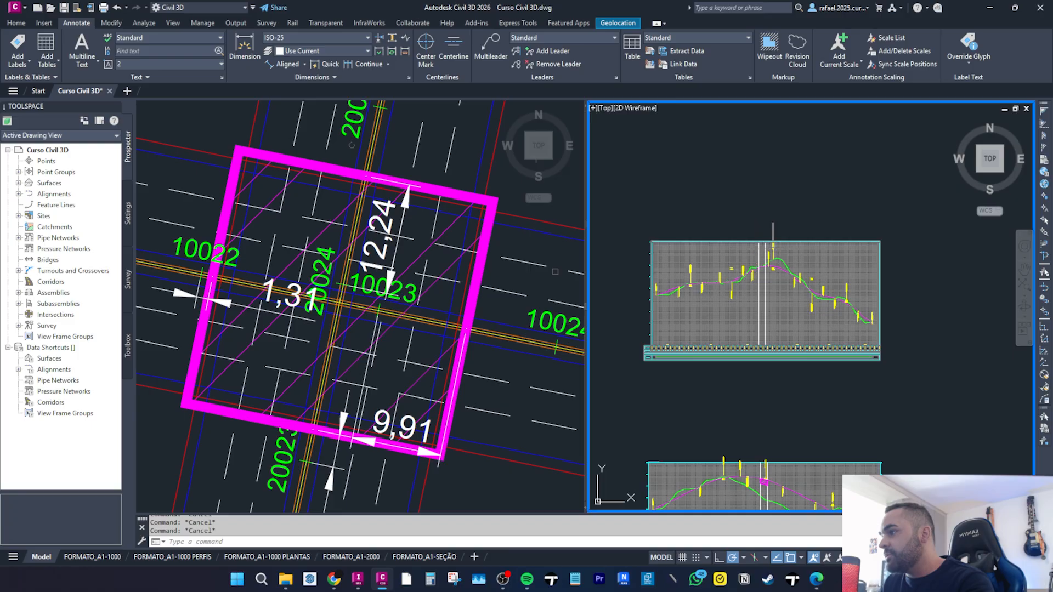
{"action": "scroll", "coordinate": [768, 329], "scroll_direction": "up", "scroll_amount": 8}
{"action": "scroll", "coordinate": [751, 351], "scroll_direction": "down", "scroll_amount": 2}
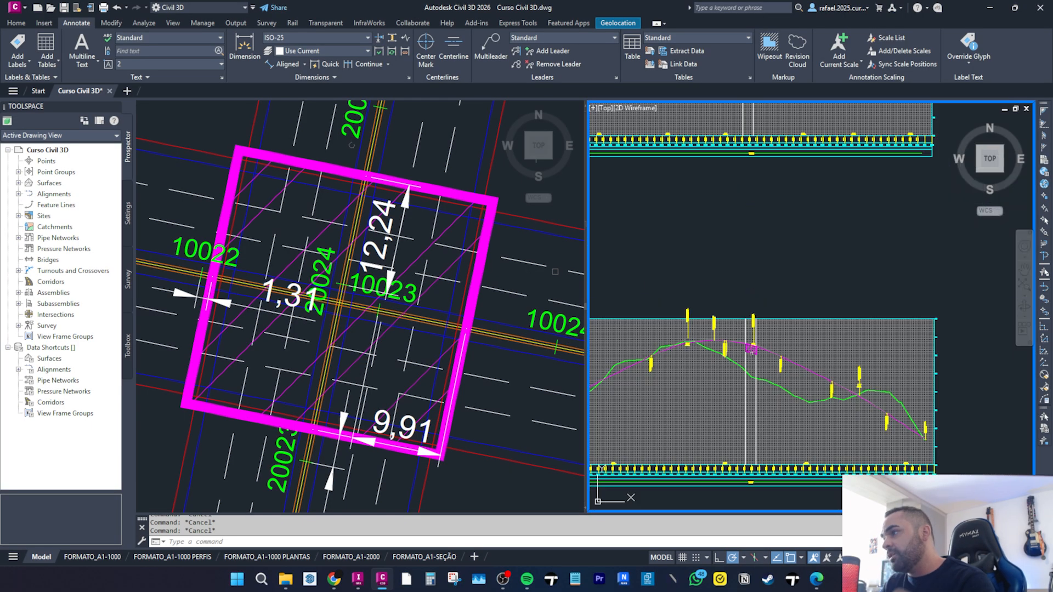
{"action": "middle_click_drag", "start_coordinate": [733, 356], "coordinate": [779, 288]}
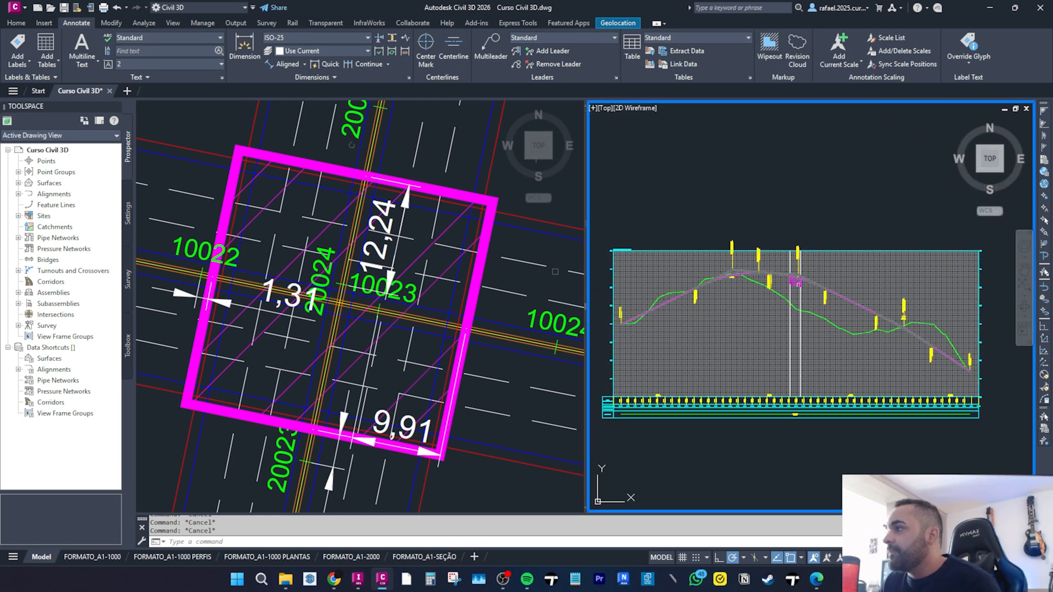
{"action": "scroll", "coordinate": [792, 297], "scroll_direction": "up", "scroll_amount": 6}
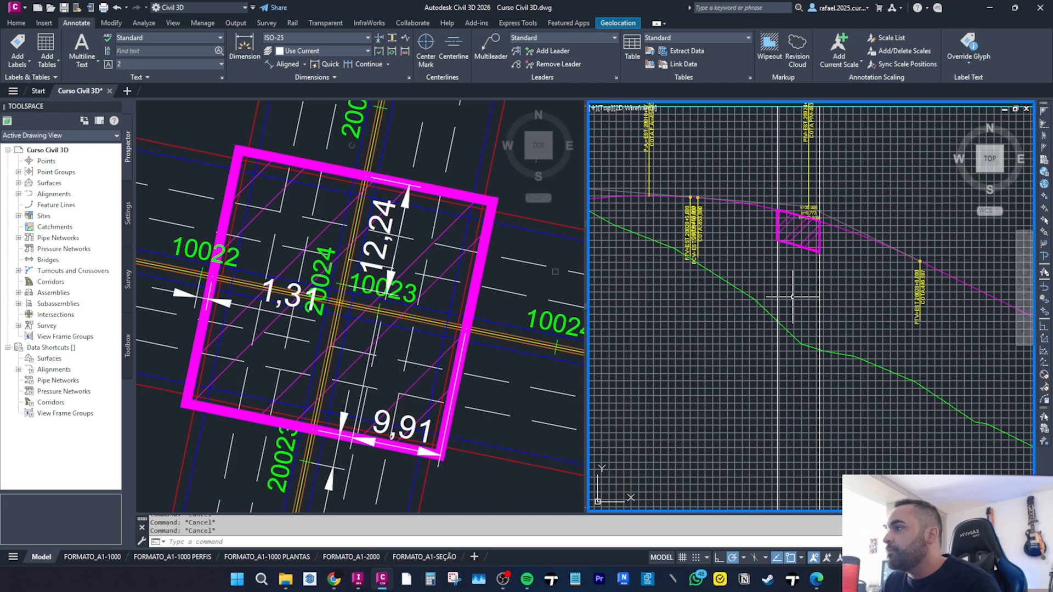
{"action": "scroll", "coordinate": [793, 296], "scroll_direction": "down", "scroll_amount": 10}
{"action": "scroll", "coordinate": [792, 297], "scroll_direction": "down", "scroll_amount": 4}
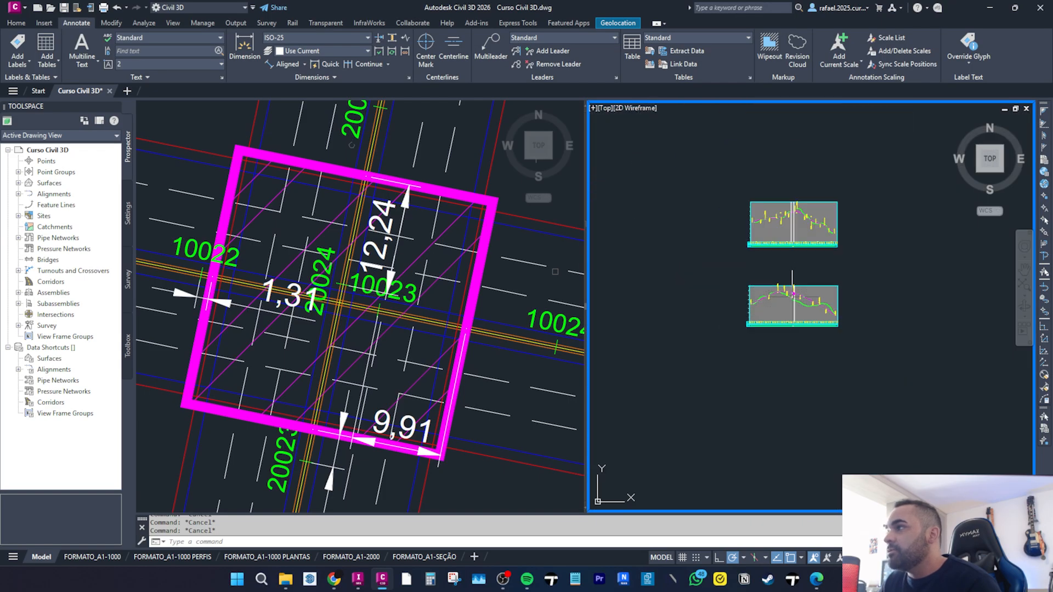
{"action": "scroll", "coordinate": [791, 259], "scroll_direction": "up", "scroll_amount": 5}
{"action": "scroll", "coordinate": [784, 248], "scroll_direction": "down", "scroll_amount": 4}
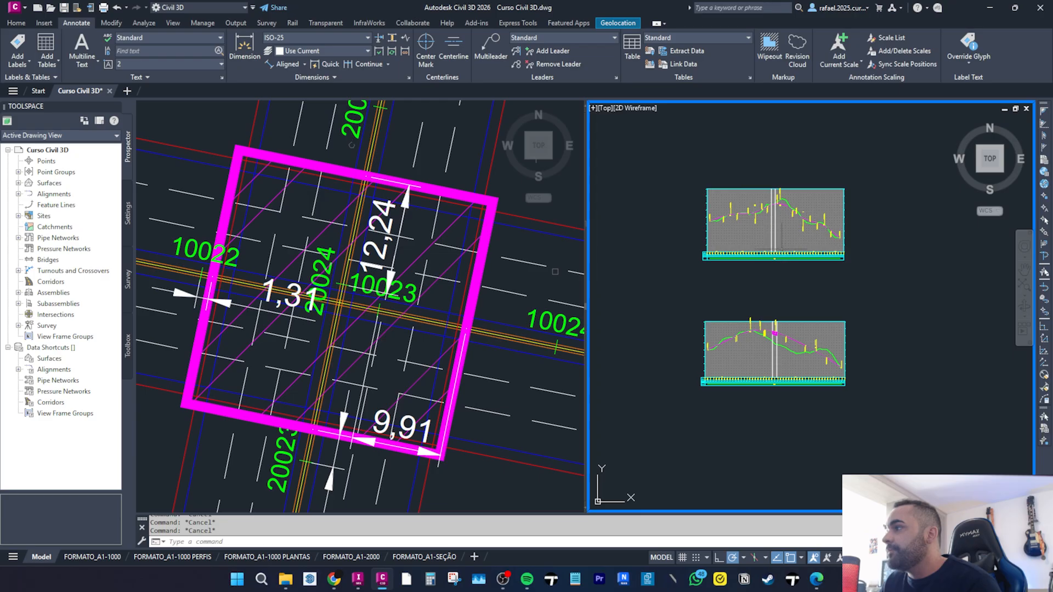
{"action": "scroll", "coordinate": [782, 256], "scroll_direction": "down", "scroll_amount": 2}
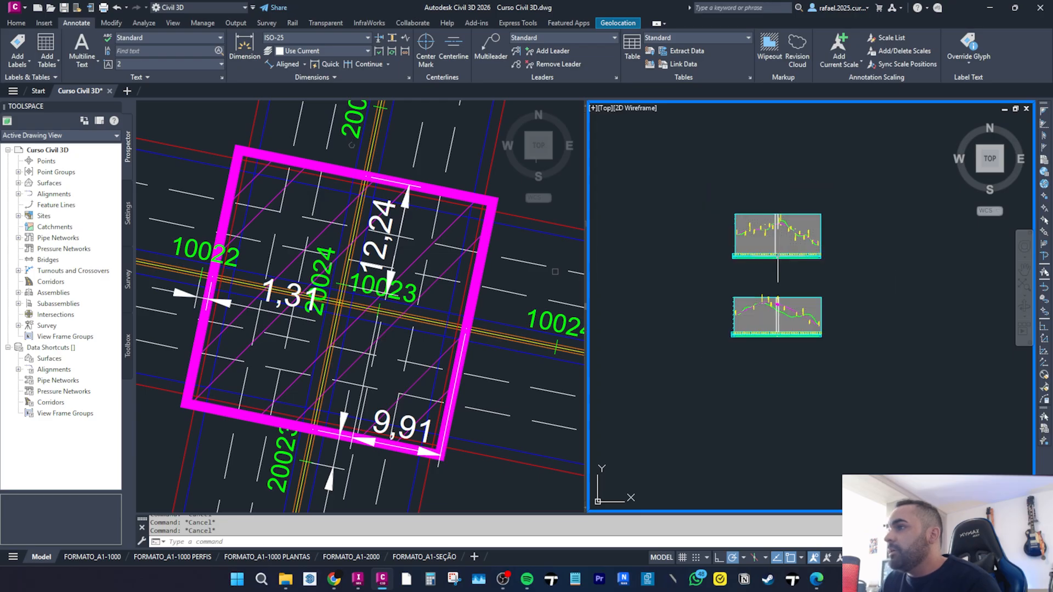
Switch to the browser and review the Civil 3D and InfraWorks course registration page.
{"action": "left_click", "coordinate": [333, 580]}
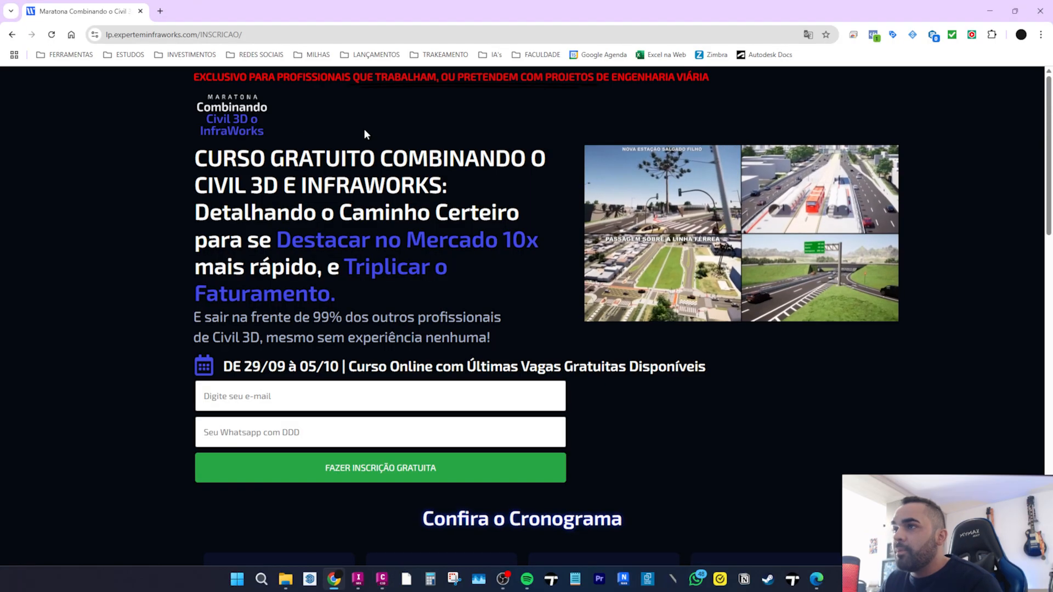
{"action": "left_click_drag", "start_coordinate": [222, 159], "coordinate": [429, 186]}
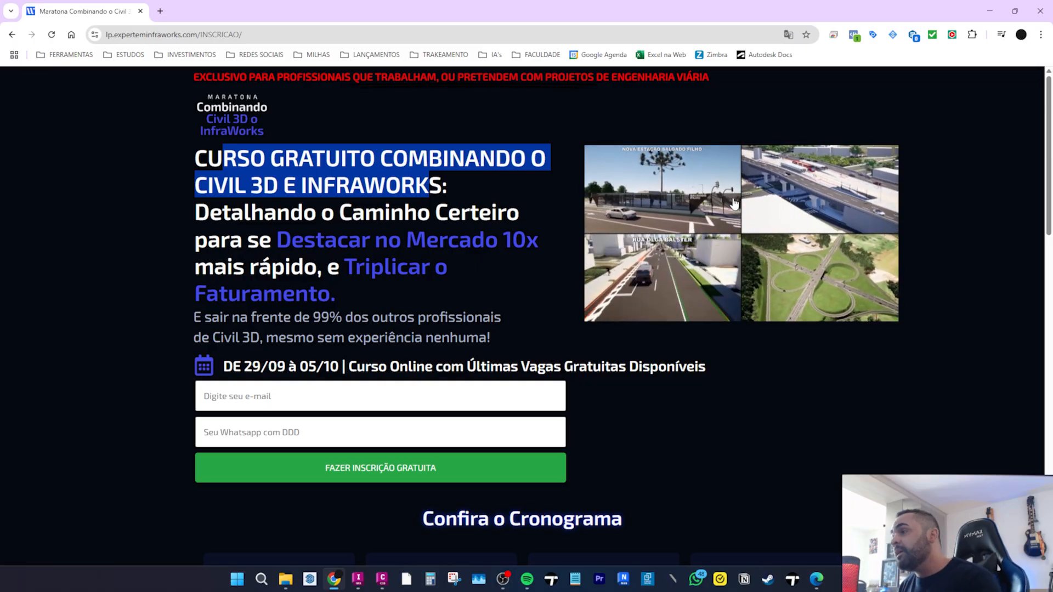
{"action": "scroll", "coordinate": [641, 281], "scroll_direction": "down", "scroll_amount": 1}
{"action": "scroll", "coordinate": [620, 281], "scroll_direction": "down", "scroll_amount": 3}
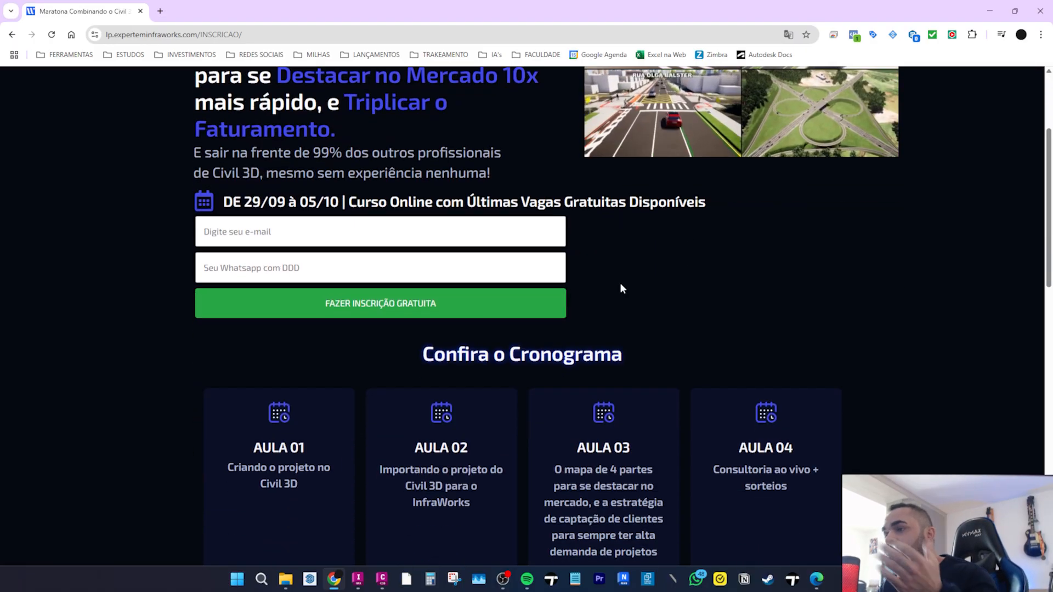
{"action": "scroll", "coordinate": [620, 282], "scroll_direction": "up", "scroll_amount": 2}
{"action": "left_click_drag", "start_coordinate": [222, 312], "coordinate": [339, 305]}
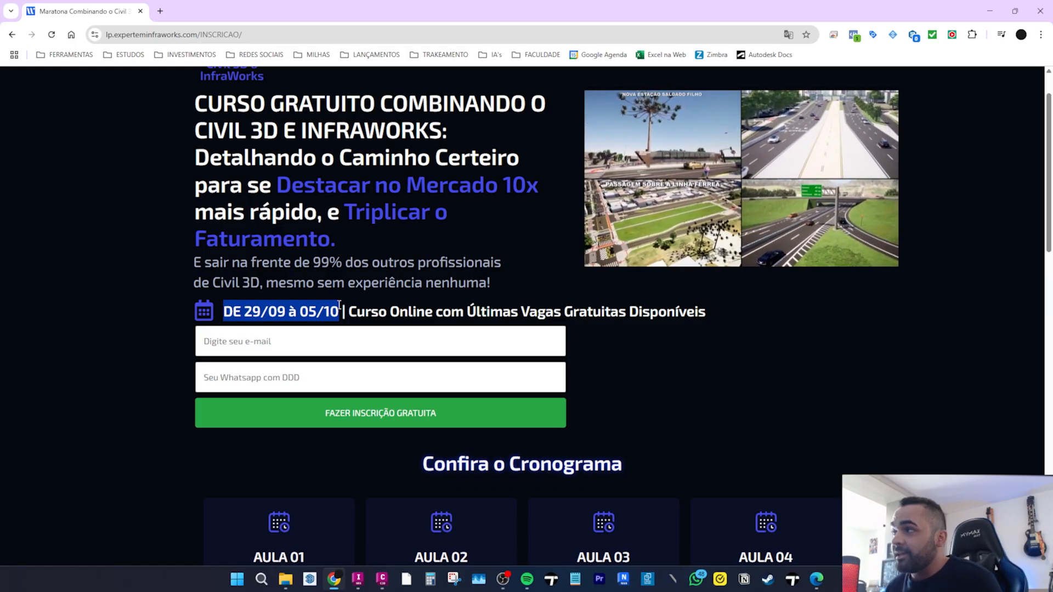
{"action": "scroll", "coordinate": [750, 253], "scroll_direction": "up", "scroll_amount": 1}
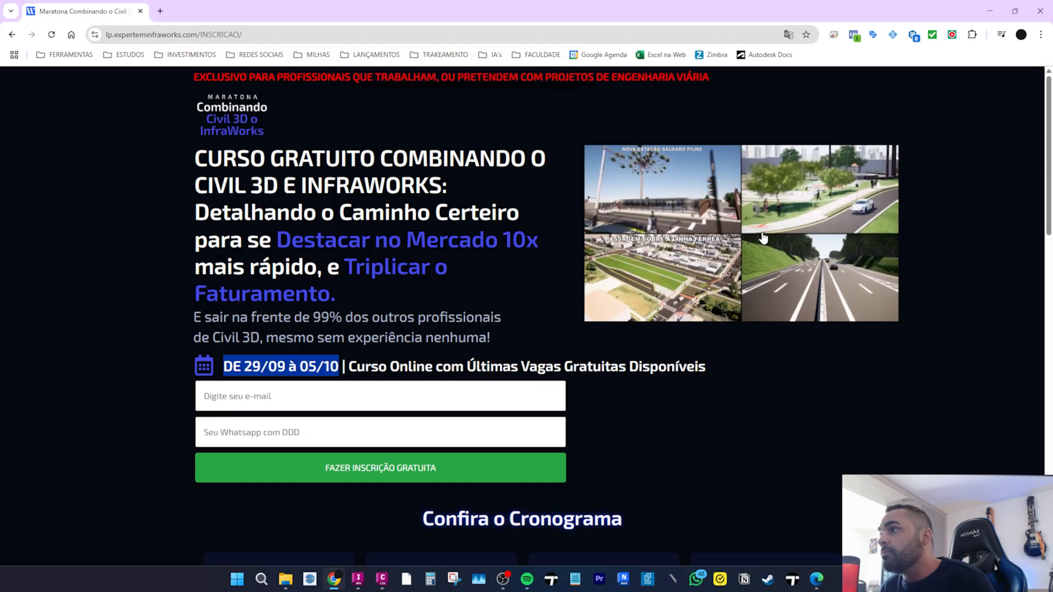
{"action": "left_click", "coordinate": [763, 238]}
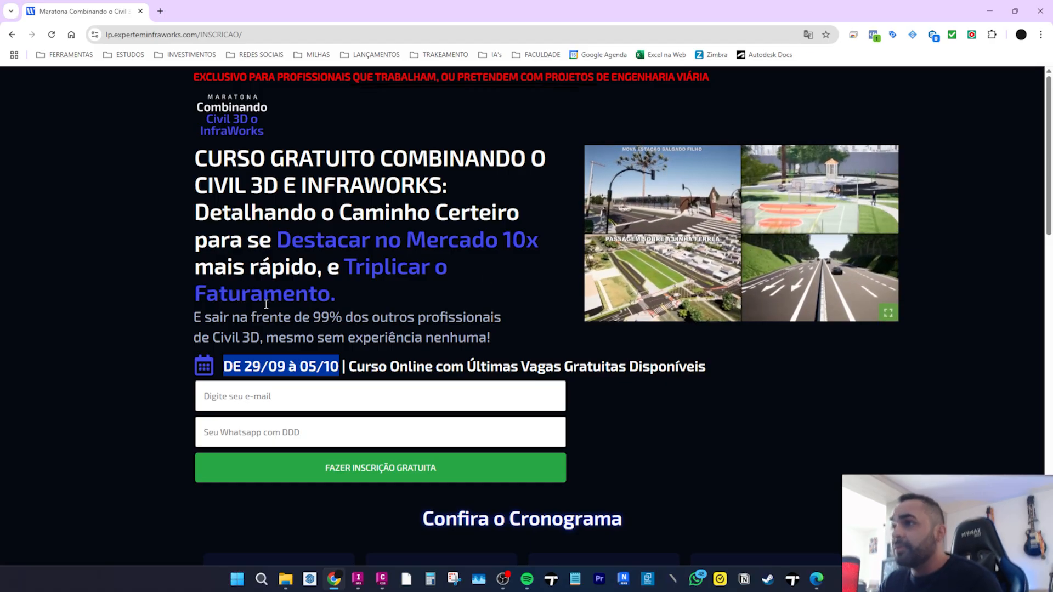
{"action": "scroll", "coordinate": [259, 306], "scroll_direction": "down", "scroll_amount": 3}
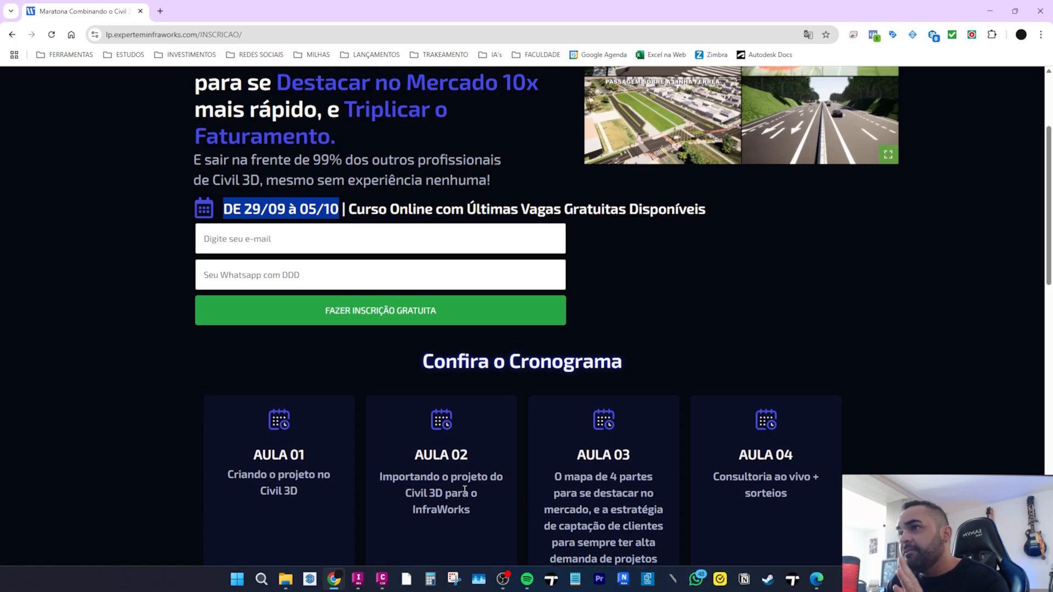
{"action": "scroll", "coordinate": [465, 488], "scroll_direction": "up", "scroll_amount": 2}
{"action": "left_click", "coordinate": [403, 307]}
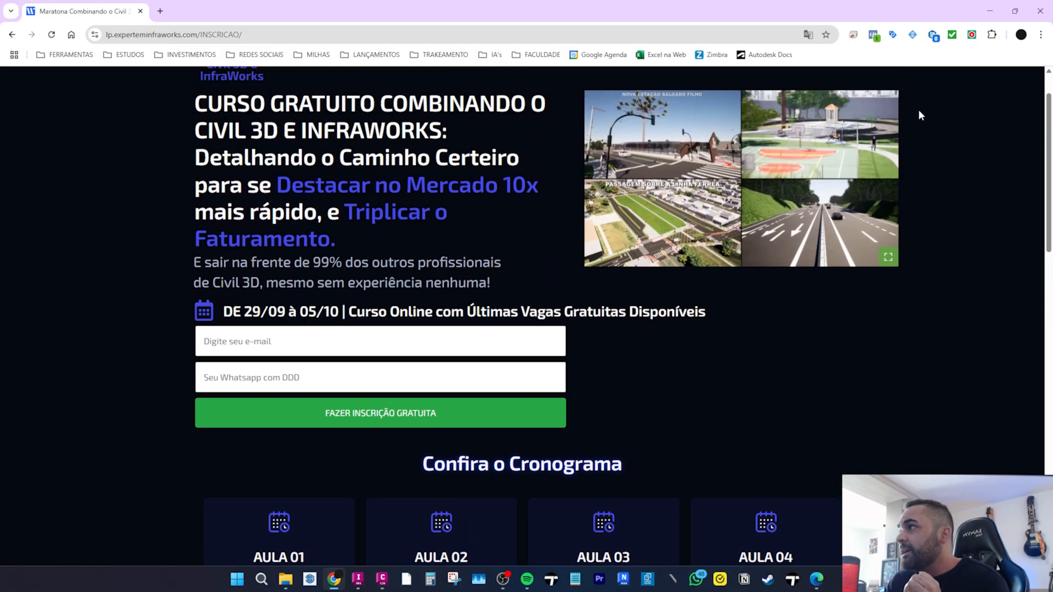
{"action": "left_click", "coordinate": [990, 15]}
{"action": "left_click", "coordinate": [716, 333]}
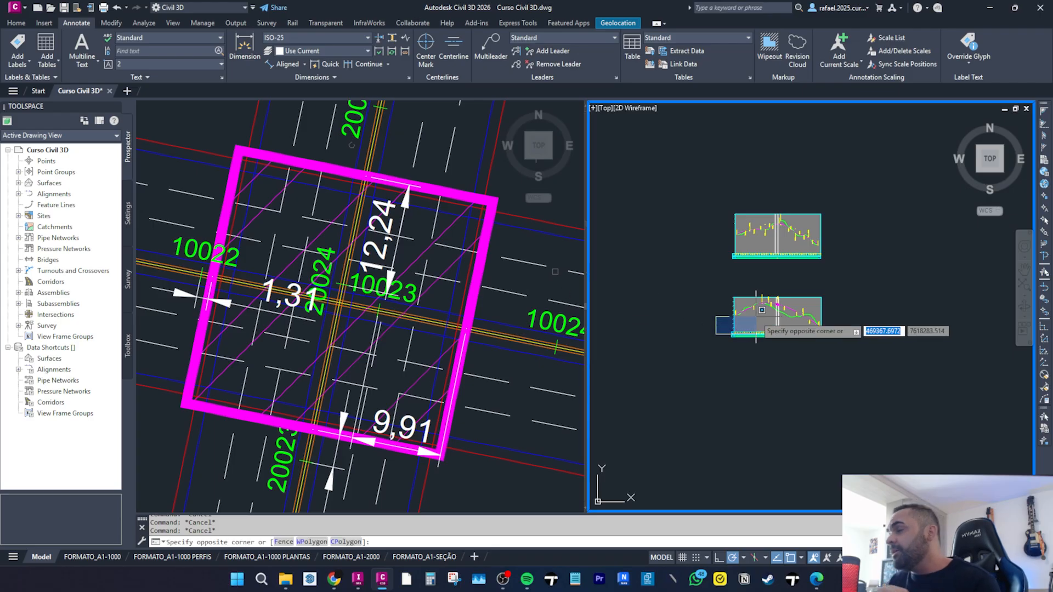
{"action": "scroll", "coordinate": [855, 335], "scroll_direction": "up", "scroll_amount": 5}
{"action": "key", "text": "Escape"}
{"action": "scroll", "coordinate": [745, 343], "scroll_direction": "down", "scroll_amount": 4}
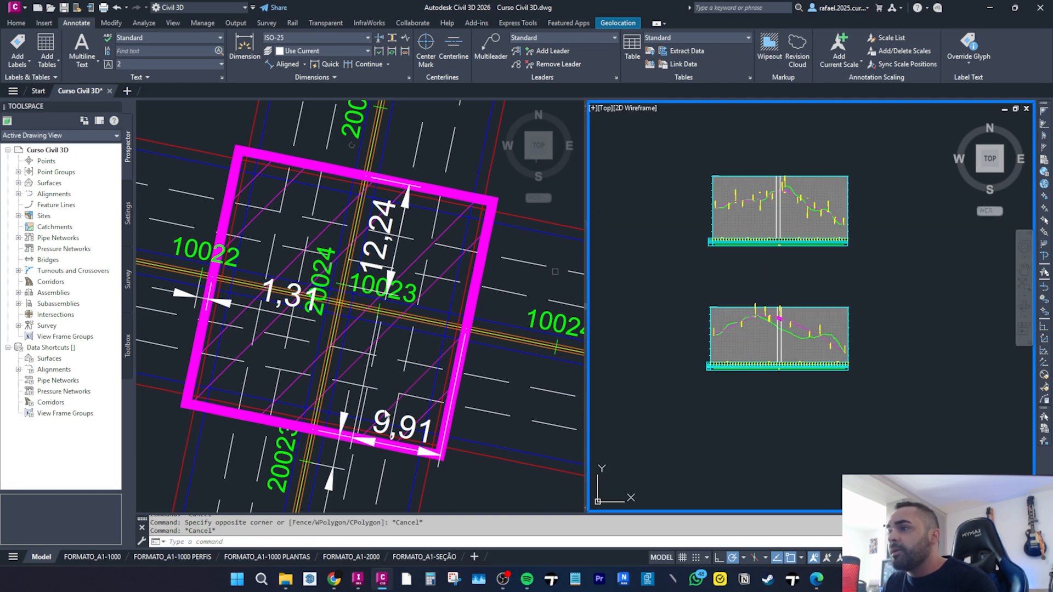